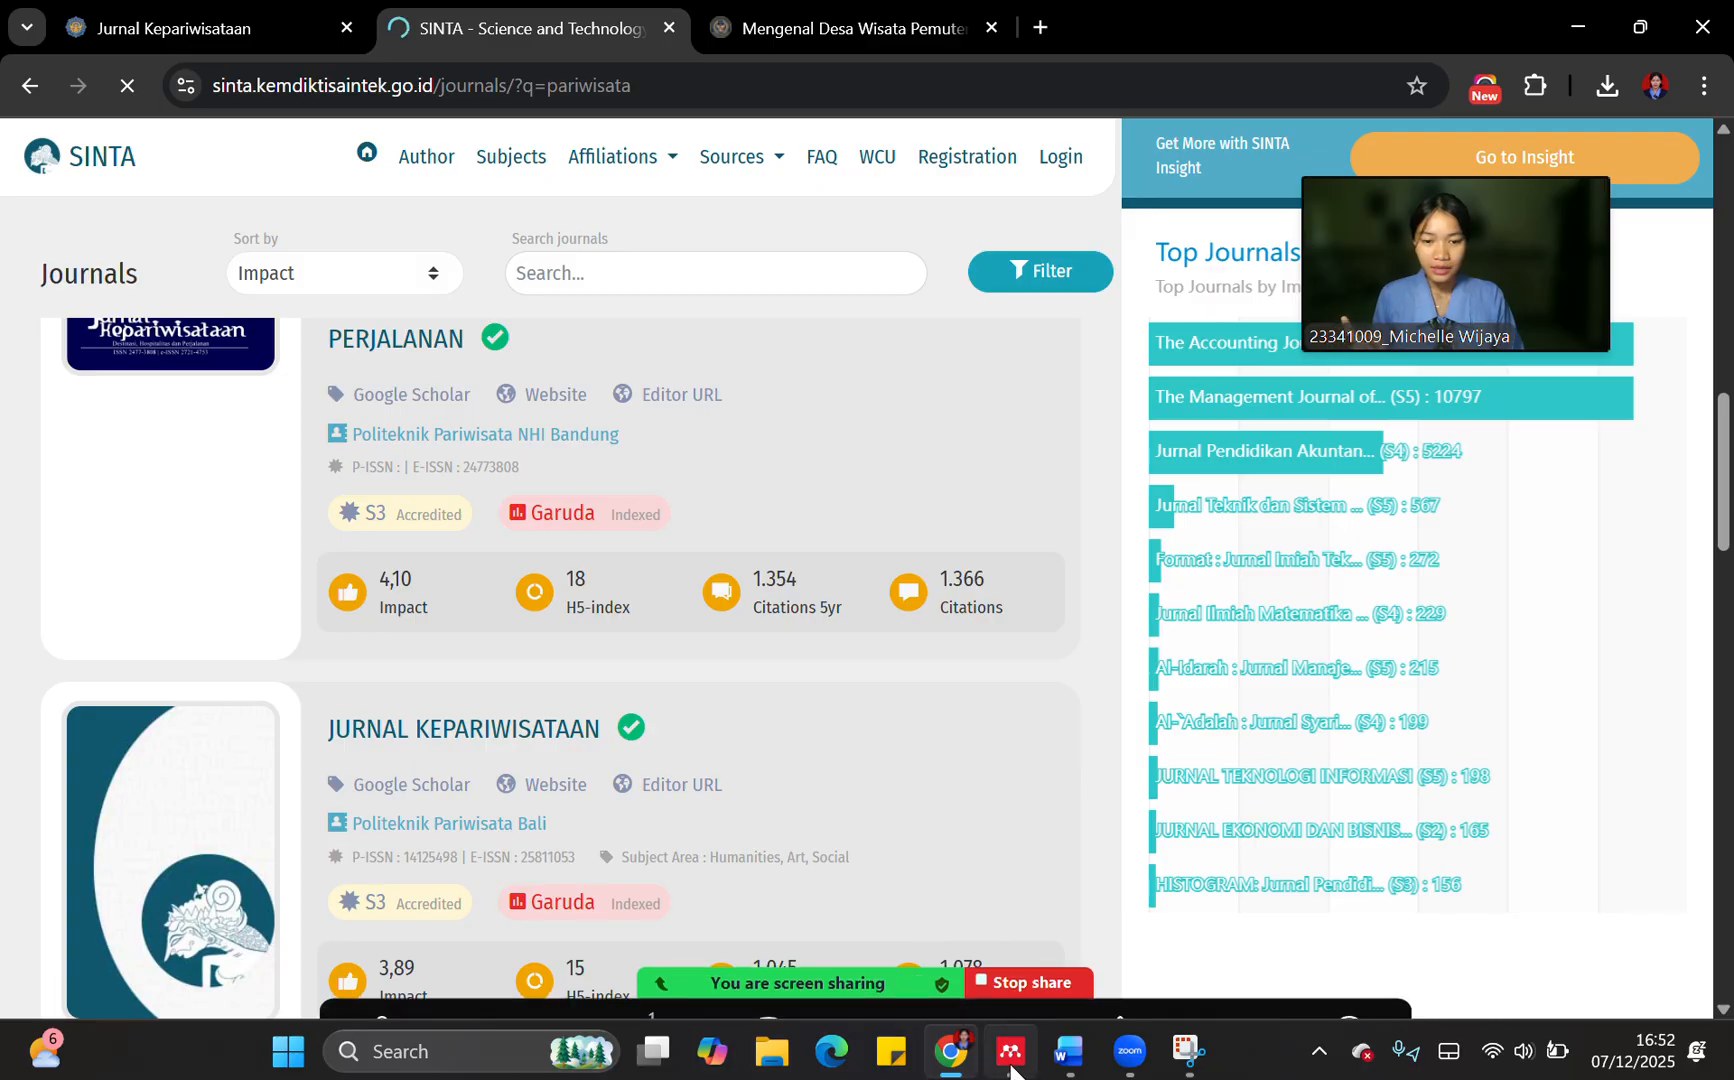
# Switch to Mendeley Reference Manager and import the PDF "faktor faktor kritikal dalam memilih restoran" from the Downloads folder
pyautogui.moveTo(1010, 1050)
pyautogui.click(987, 972)
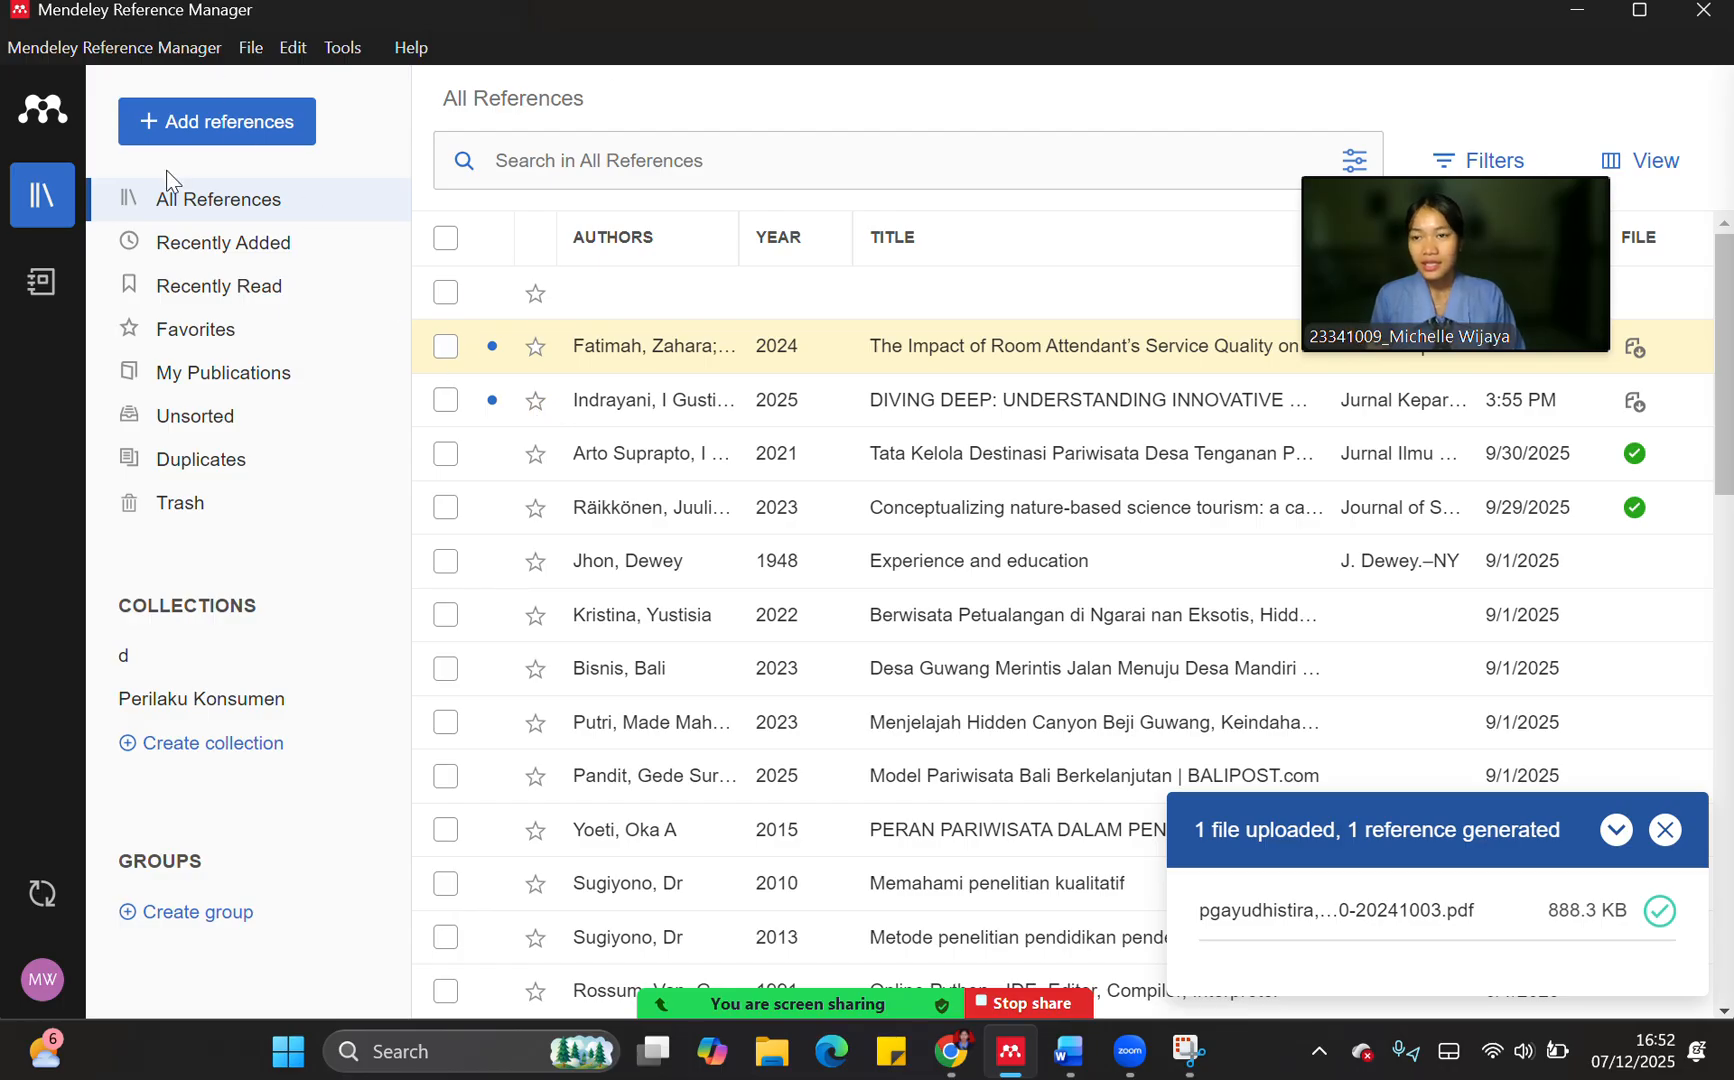
pyautogui.click(222, 128)
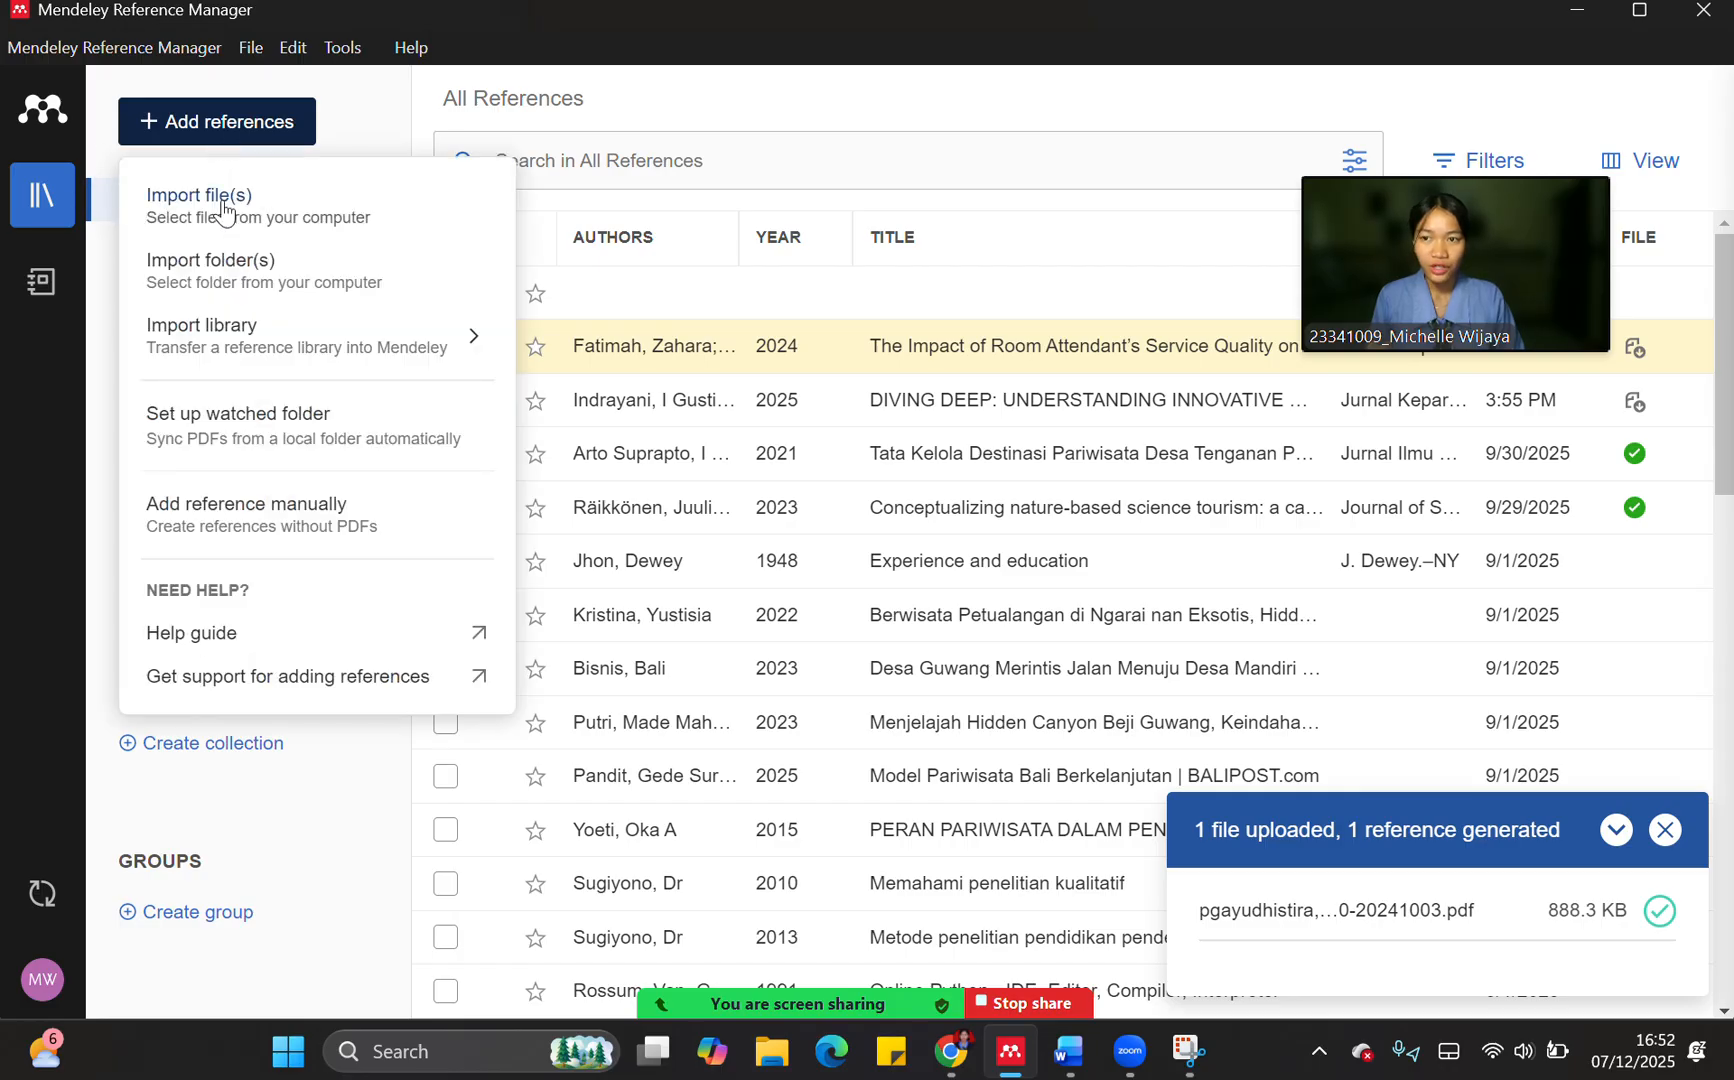
pyautogui.click(226, 212)
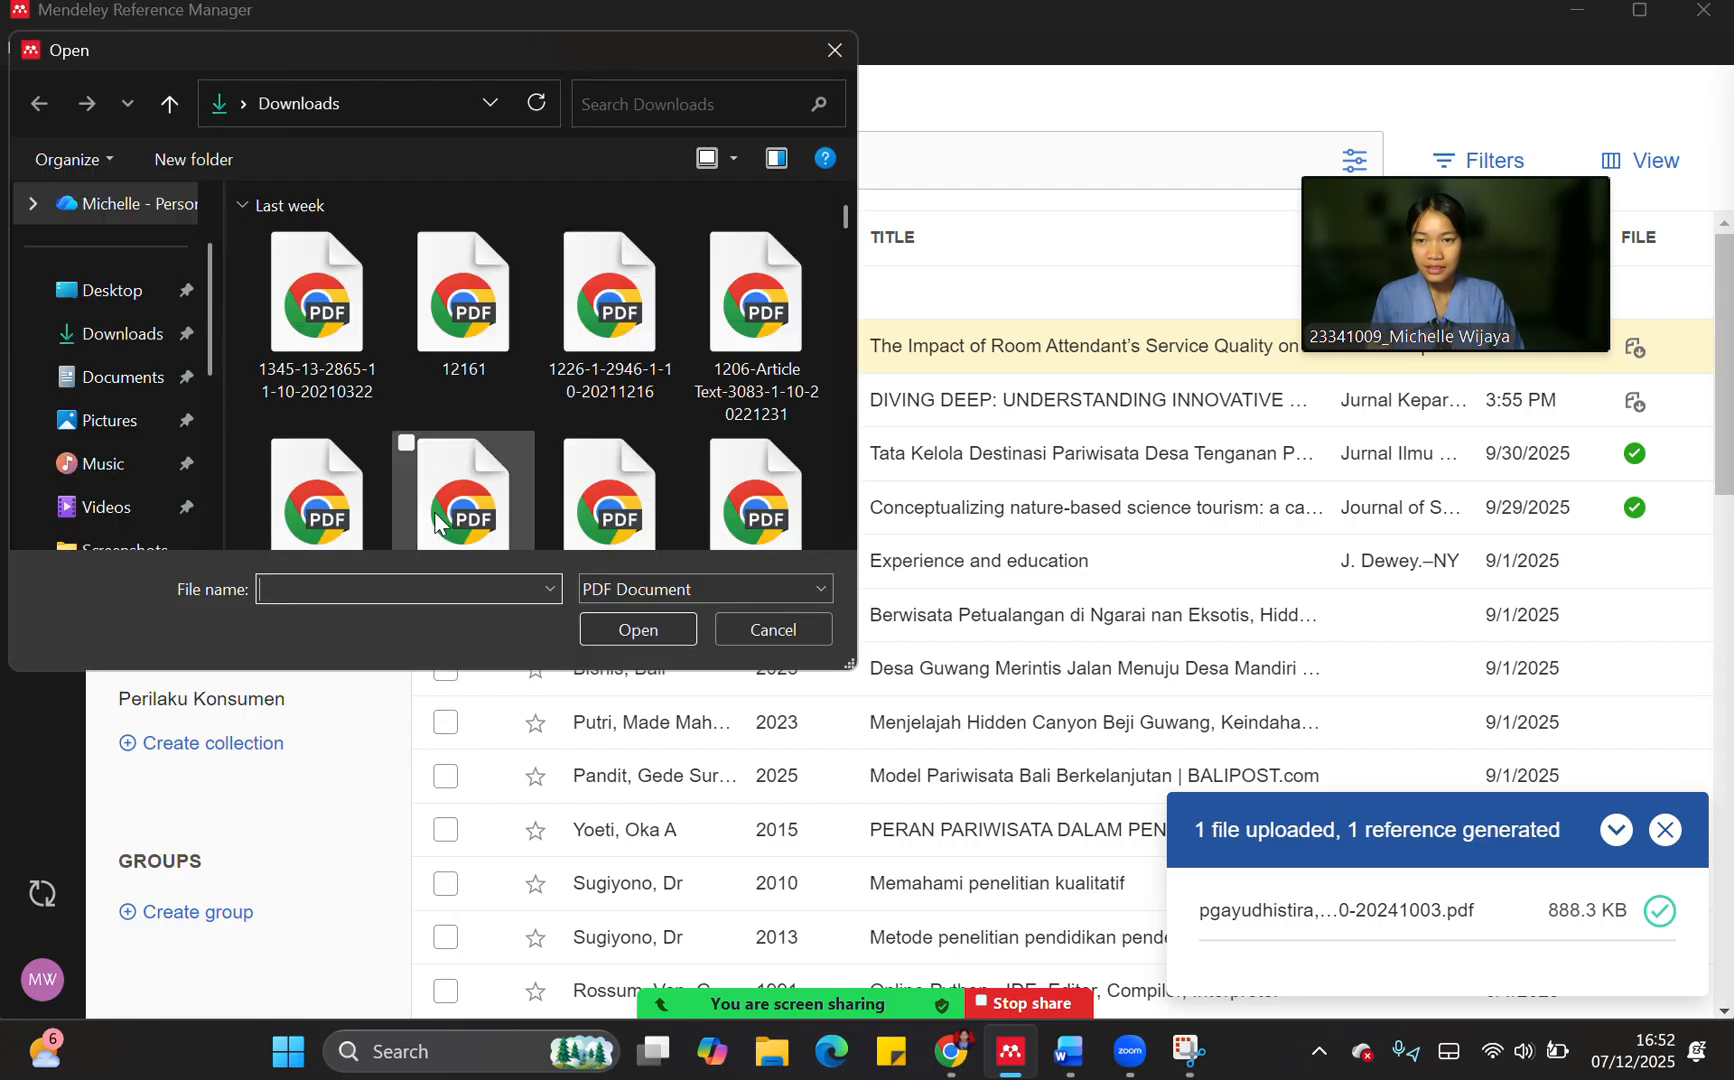
pyautogui.scroll(-3, 545, 372)
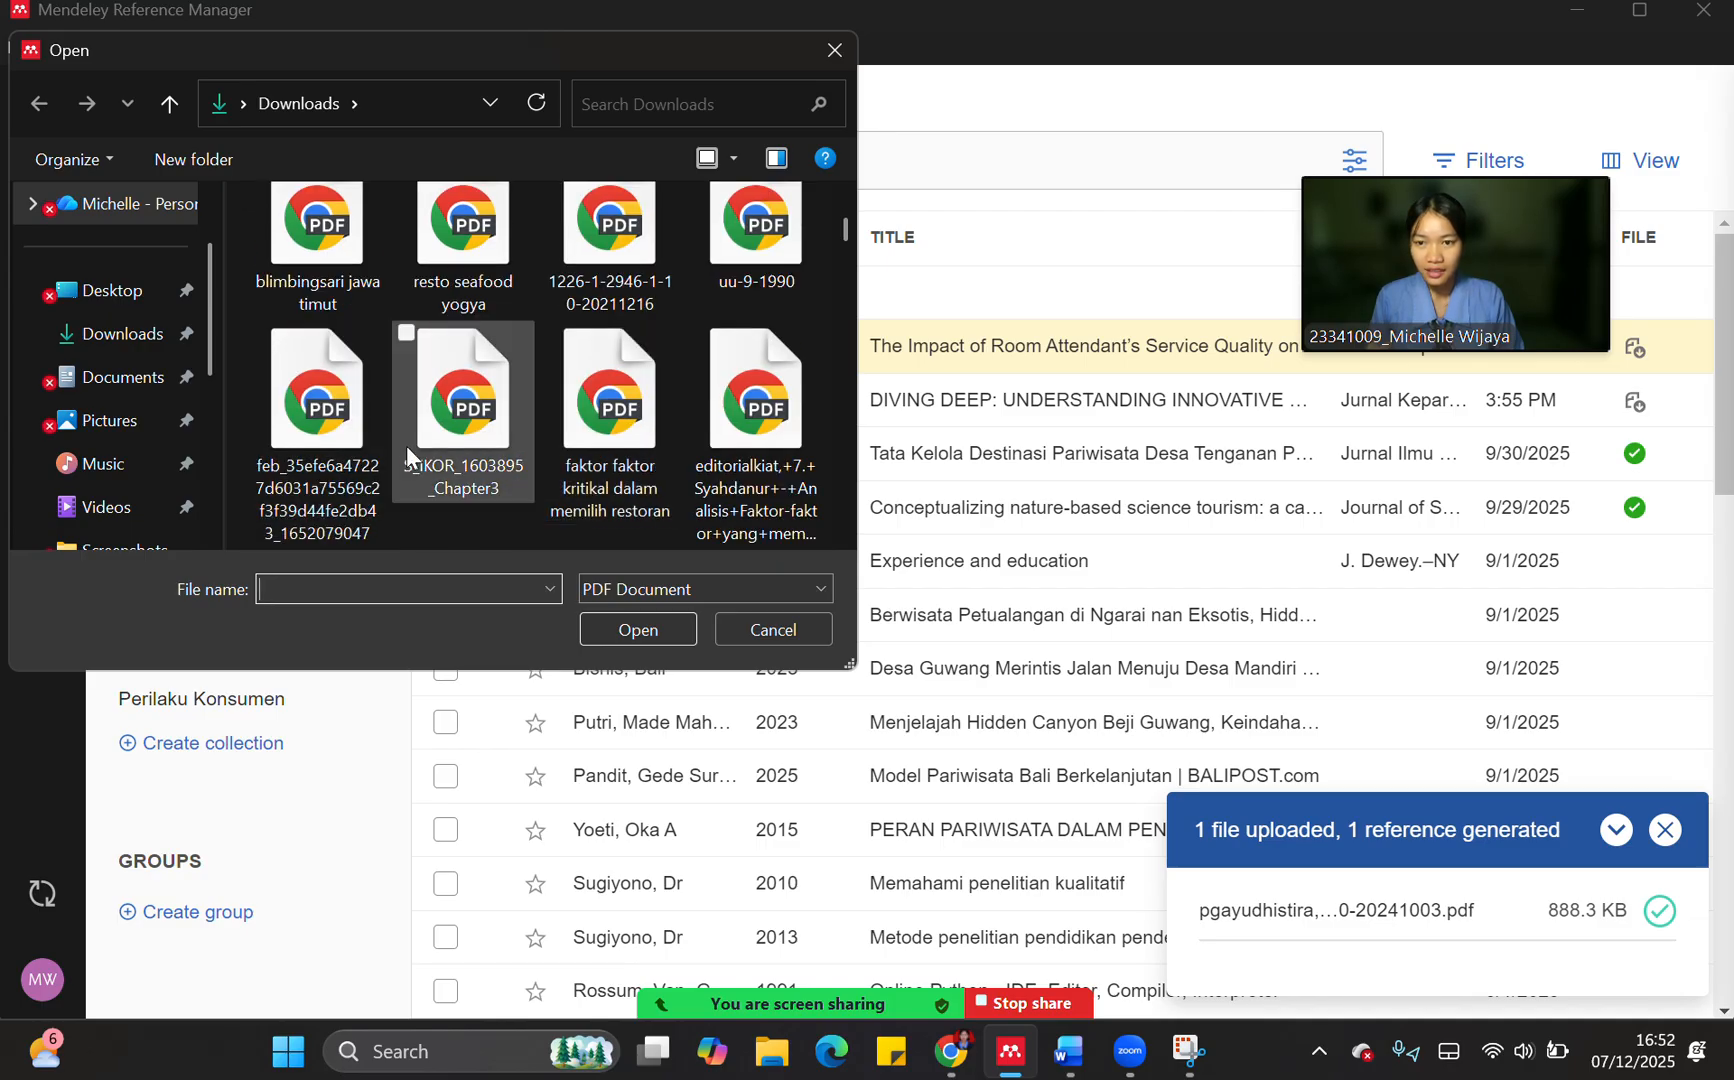
pyautogui.click(570, 415)
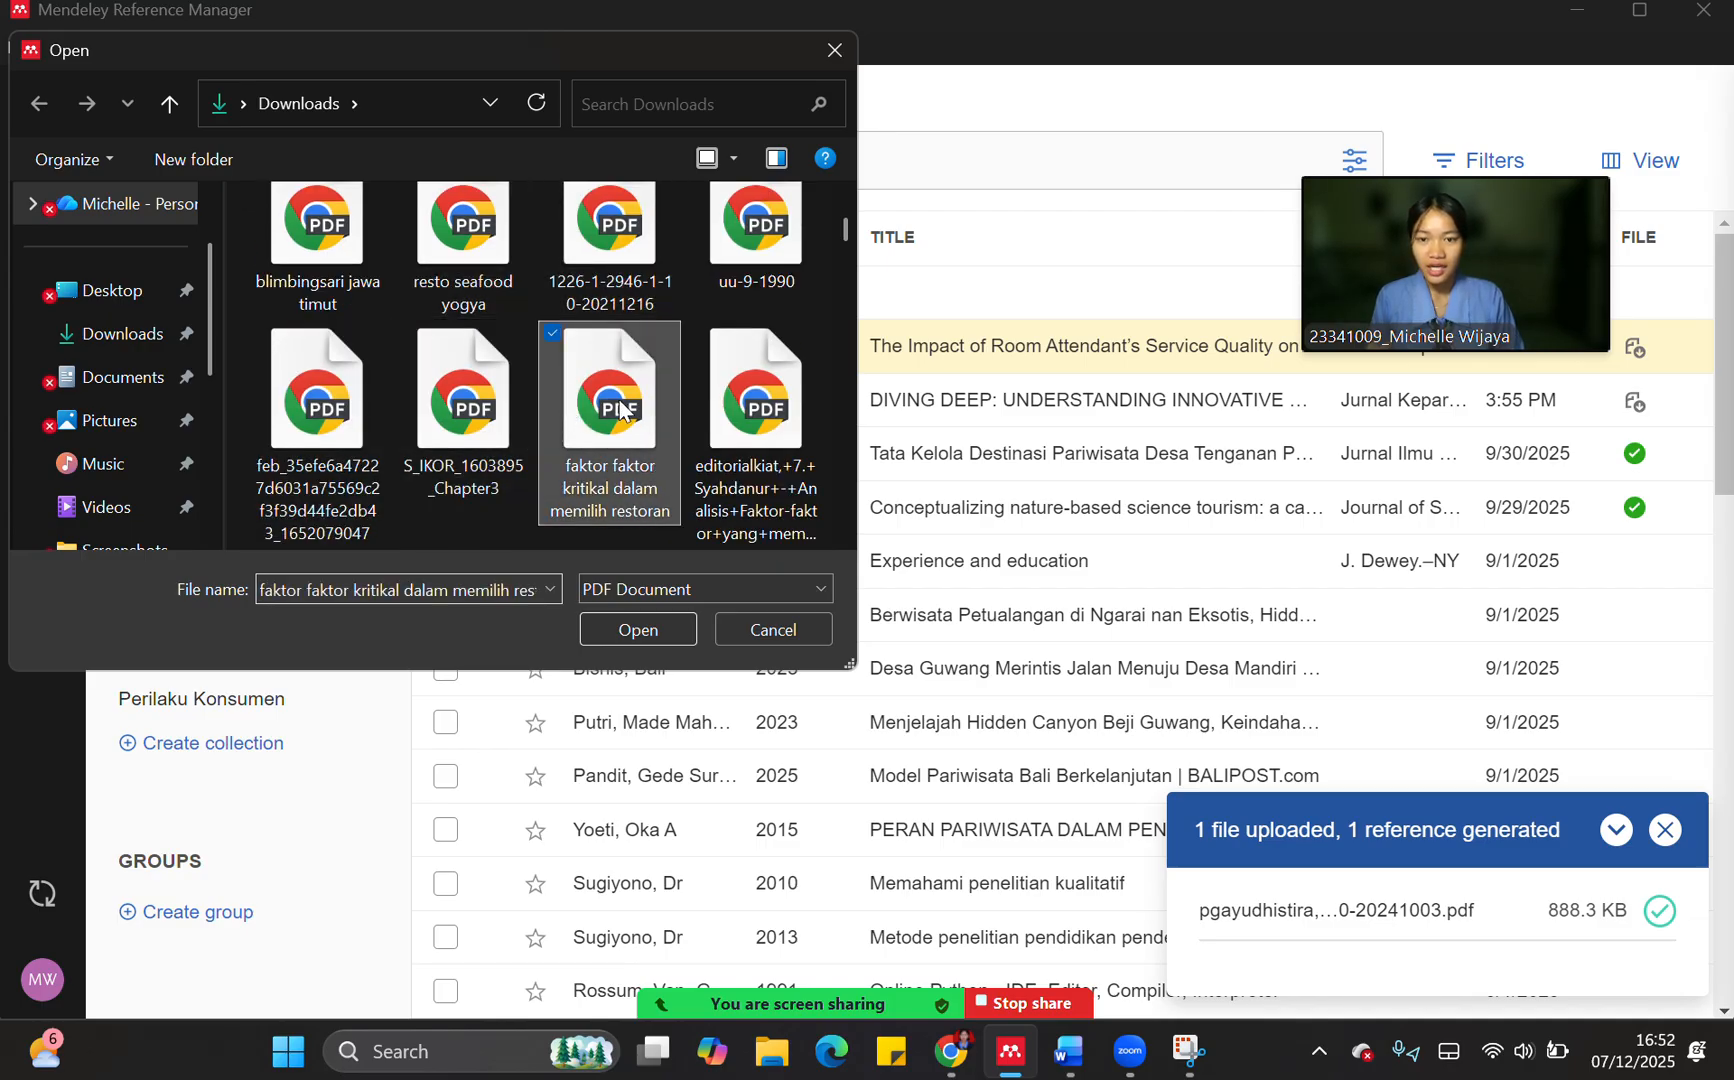
pyautogui.click(630, 631)
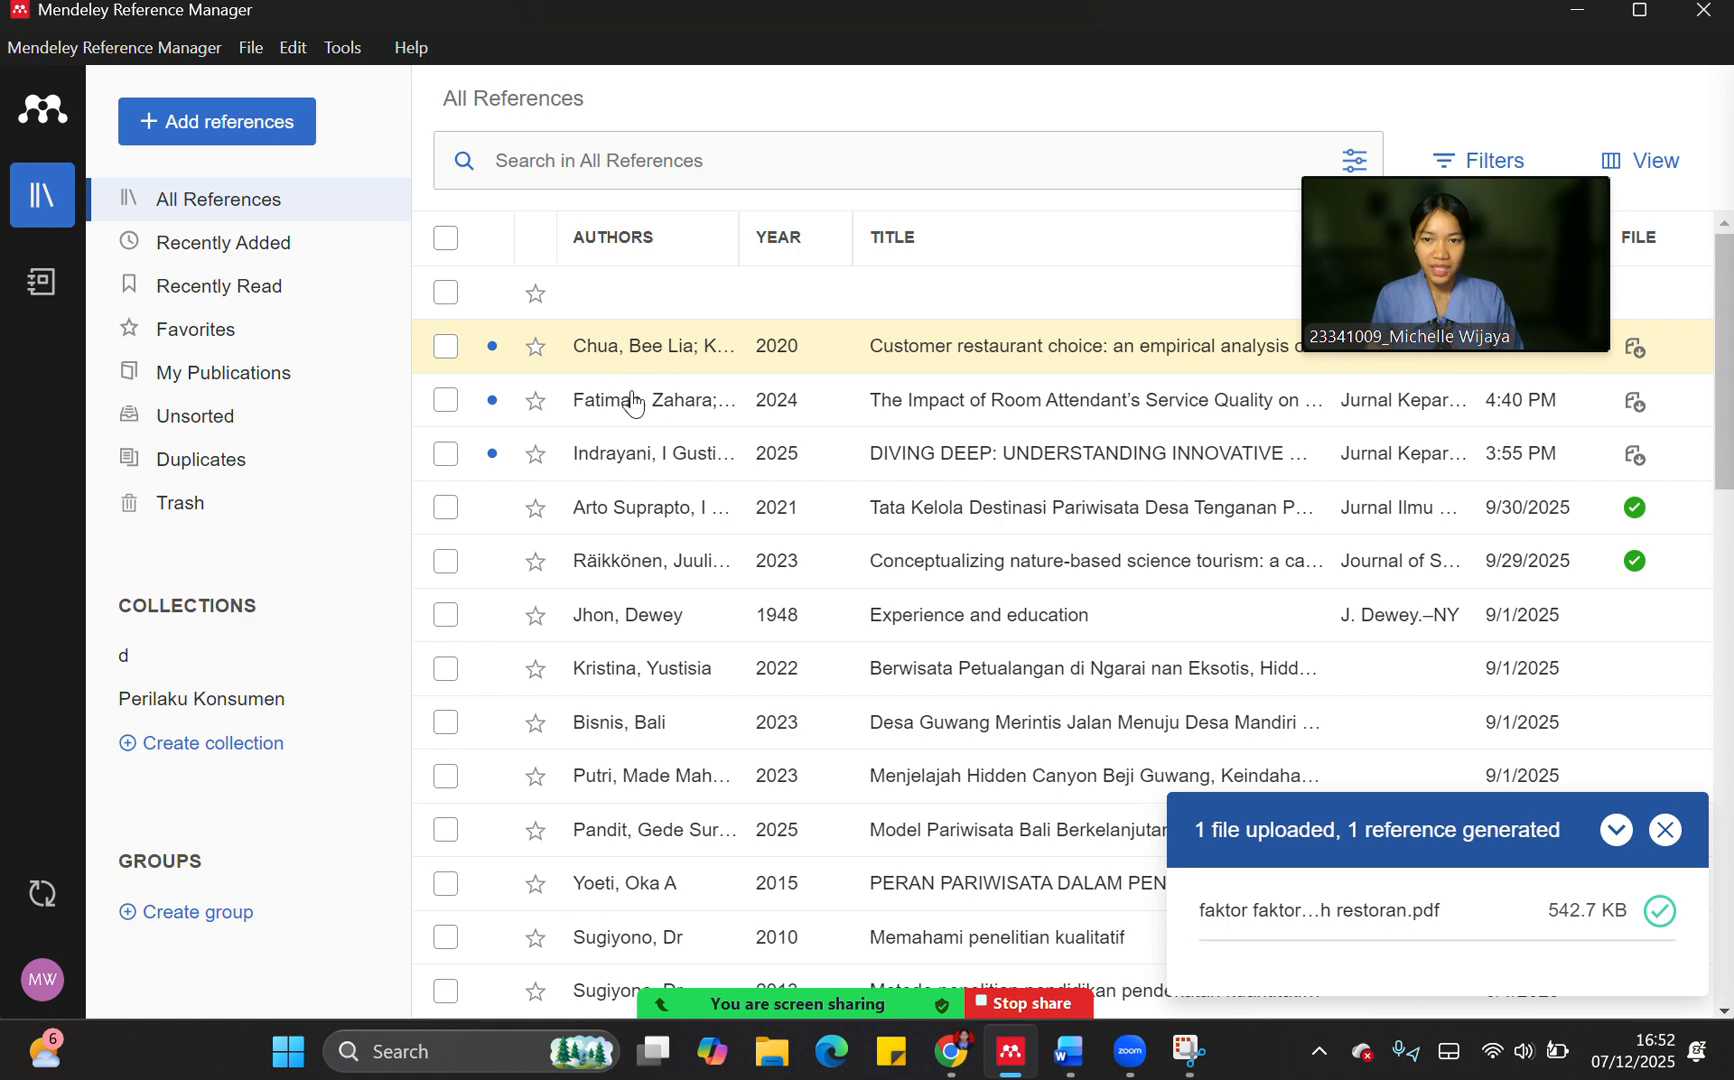
# Switch to the Word document, then close and reopen the Mendeley Cite add-in
pyautogui.moveTo(933, 1000)
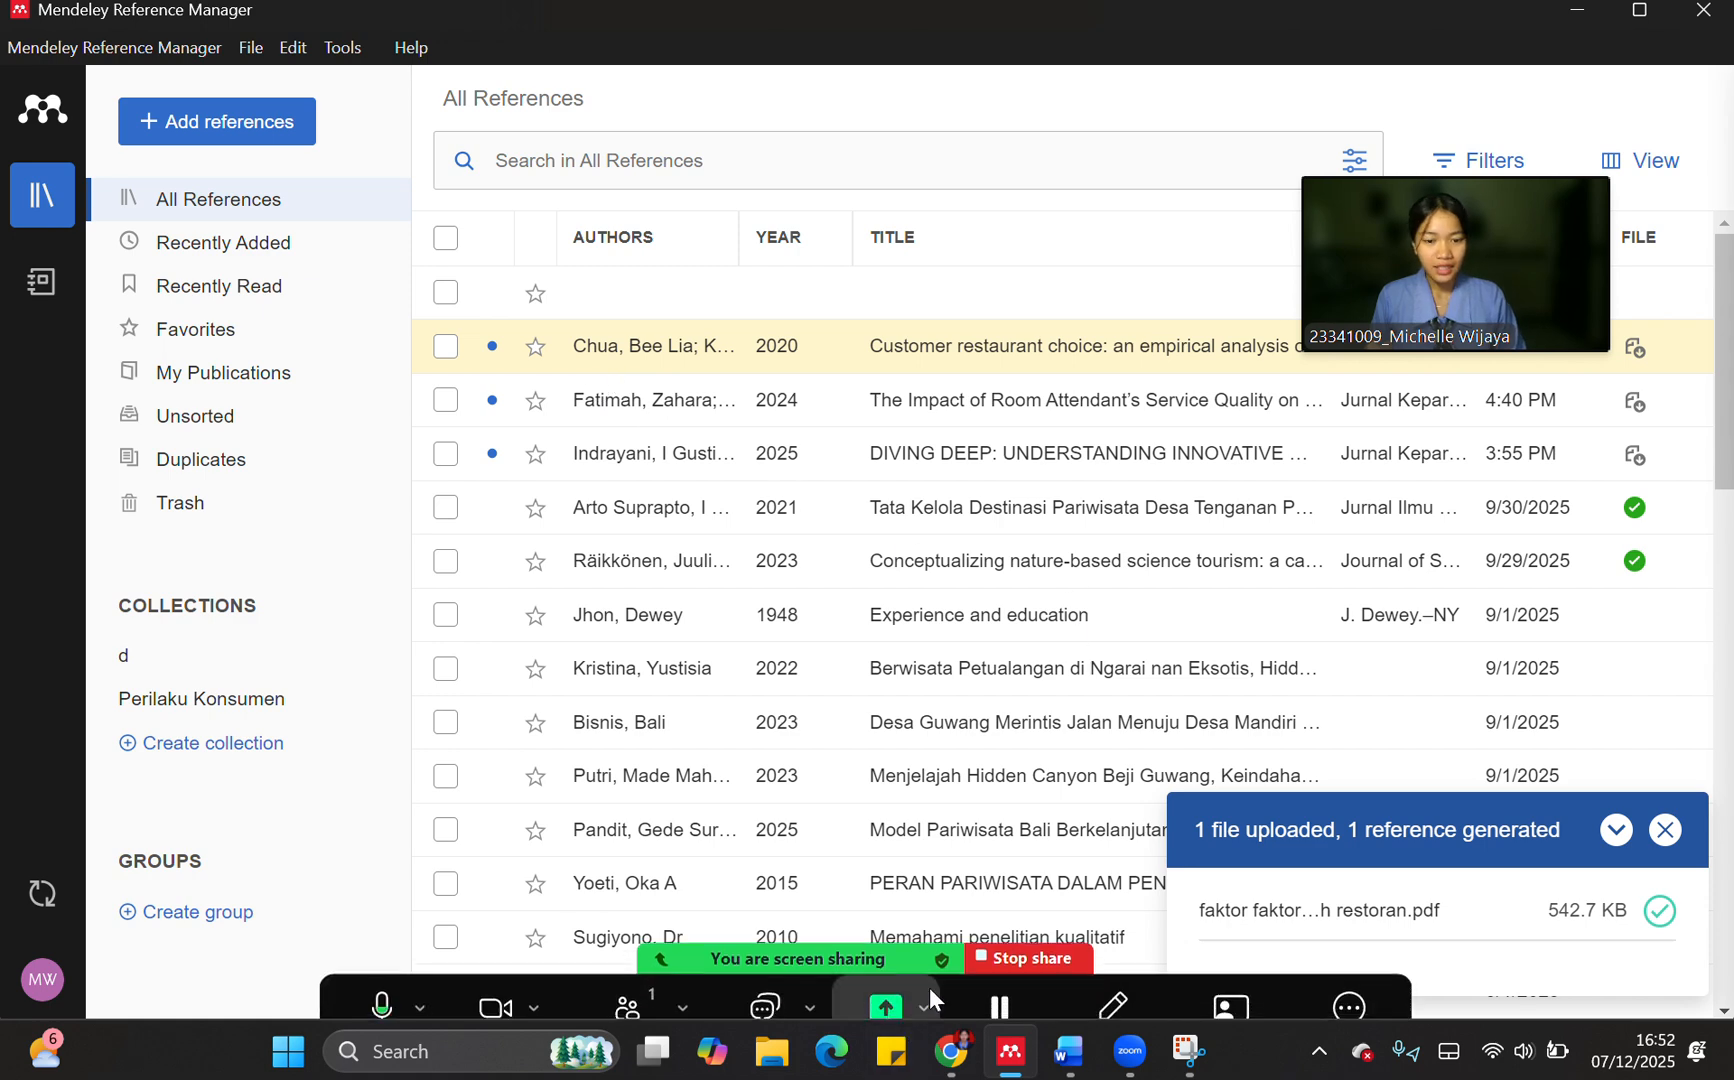
pyautogui.click(1069, 1060)
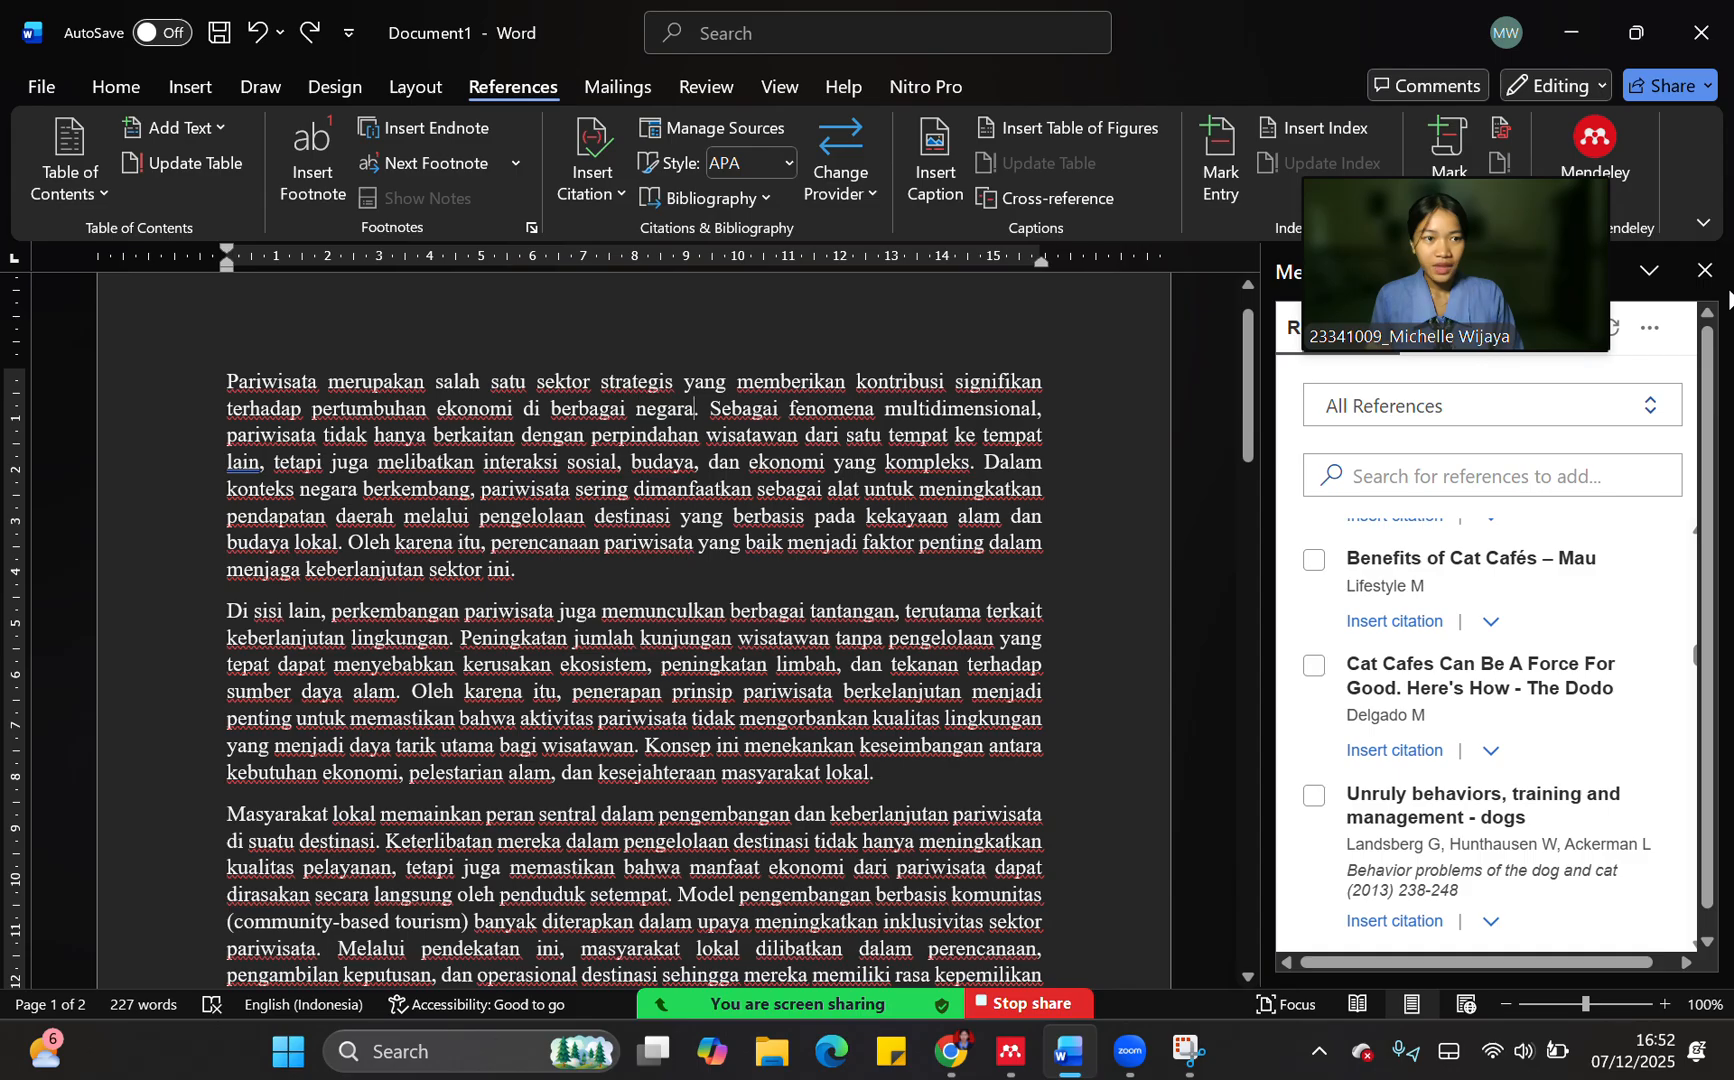
pyautogui.click(1704, 270)
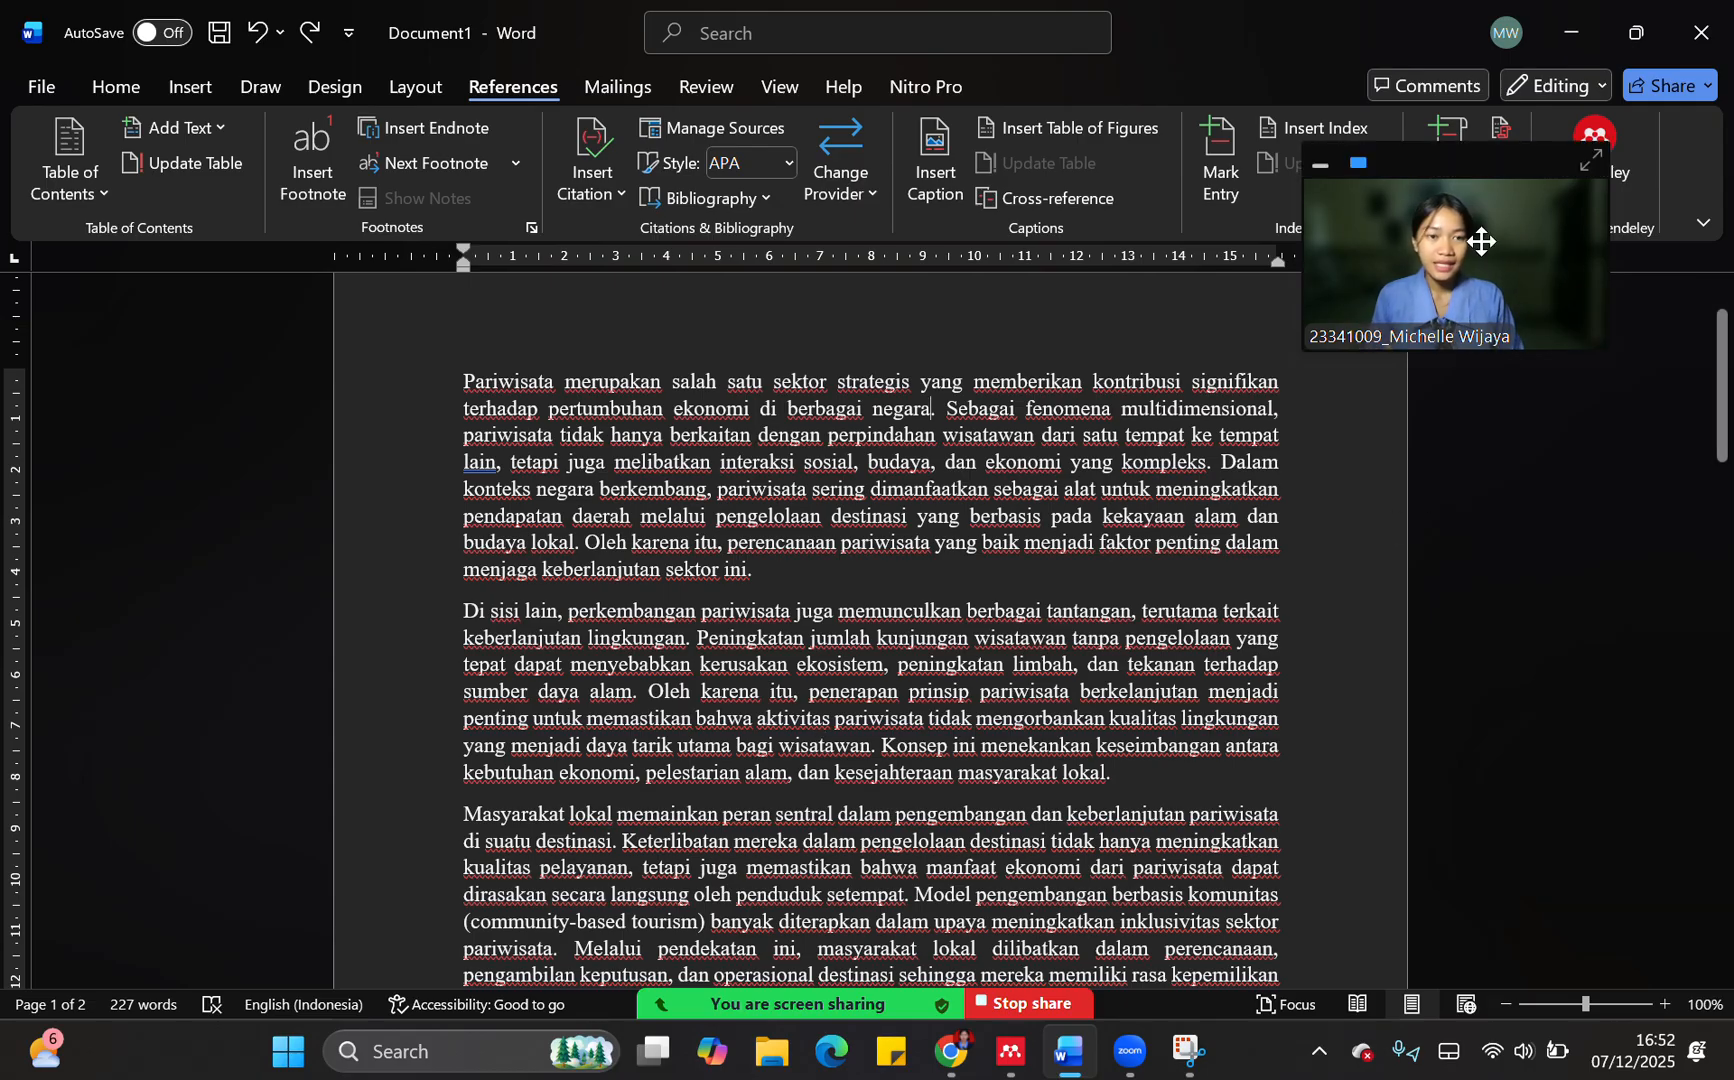
pyautogui.moveTo(1502, 177); pyautogui.dragTo(1364, 138)
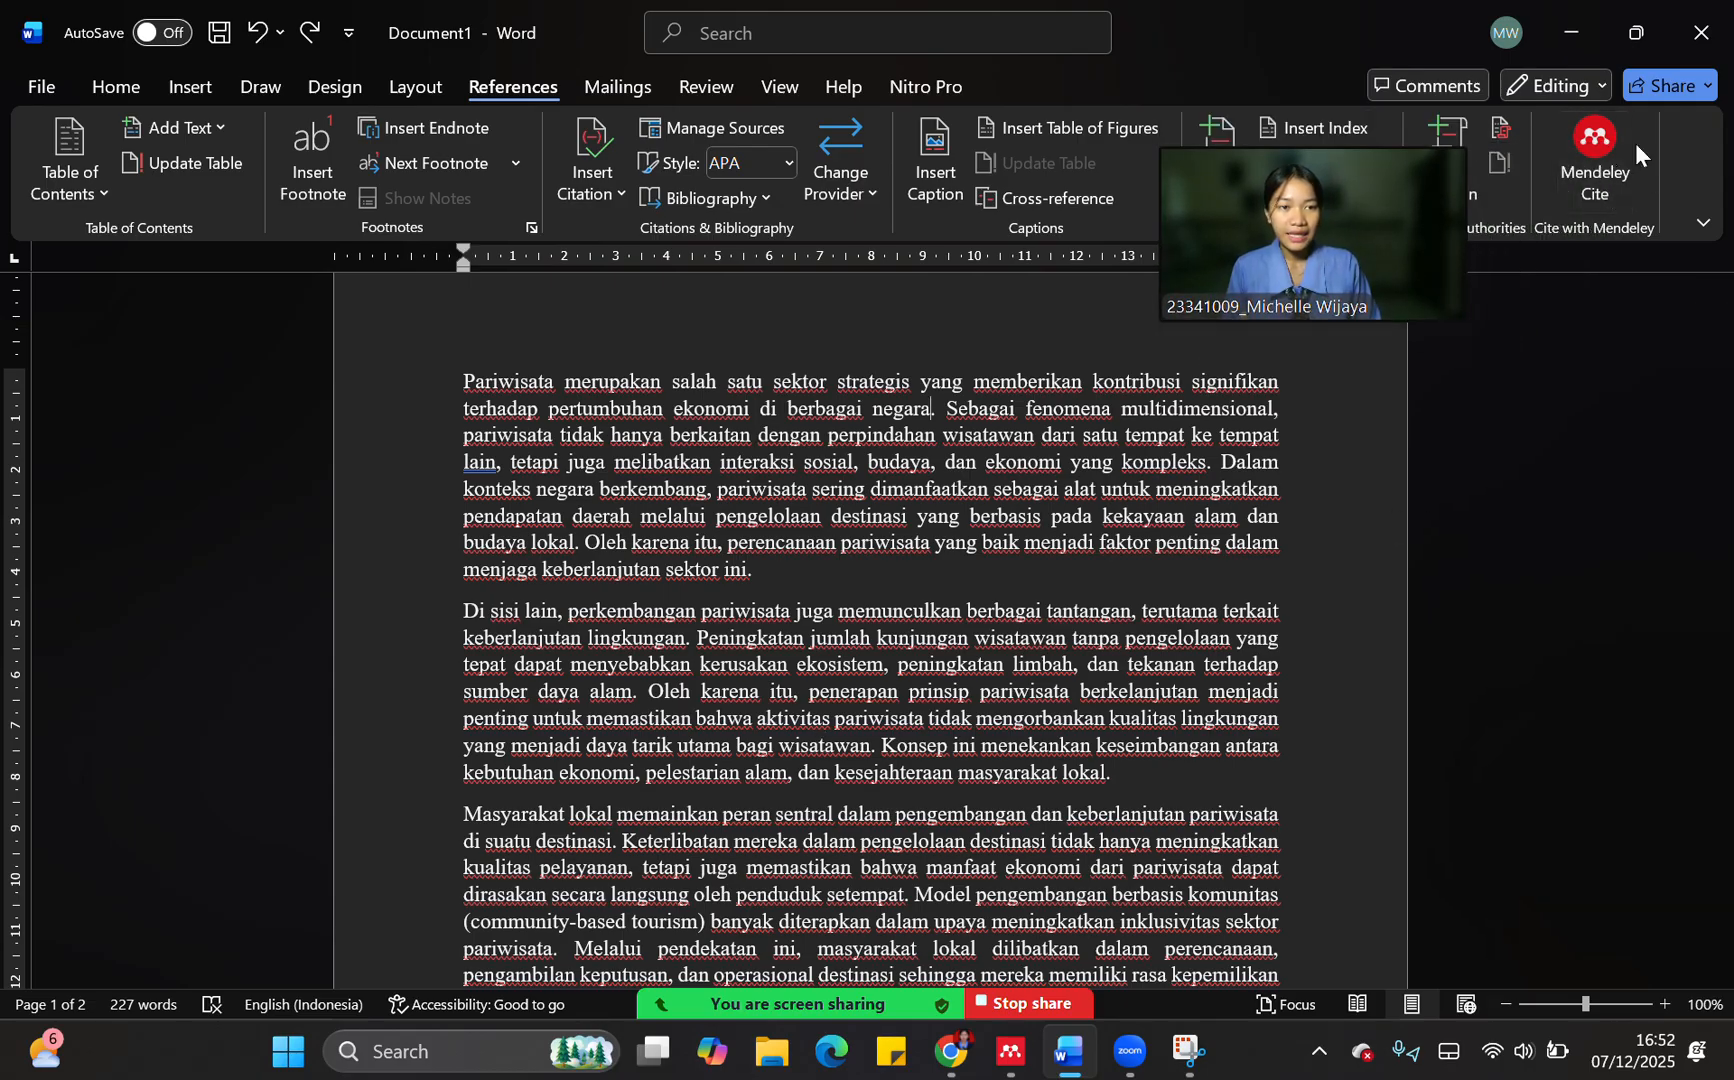
pyautogui.click(1594, 140)
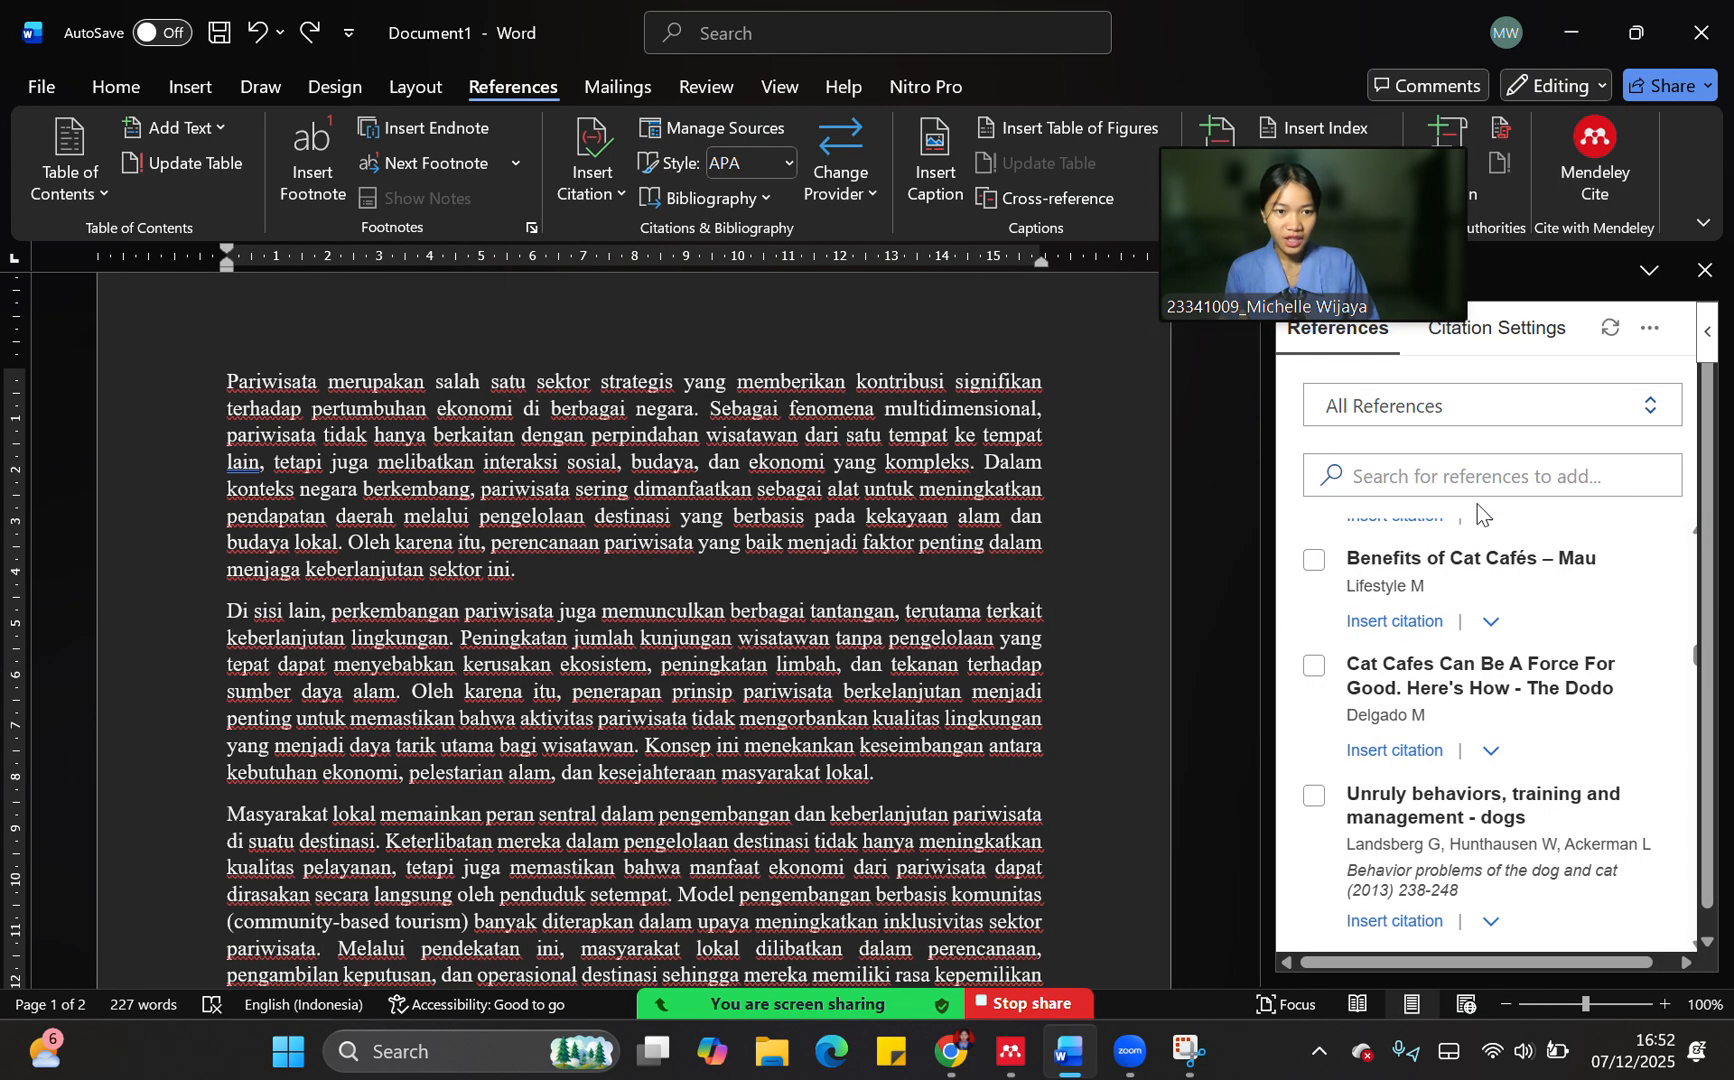
# Look through the references in Mendeley Cite to see which library entries can be cited
pyautogui.scroll(-5, 1461, 718)
pyautogui.scroll(6, 1463, 718)
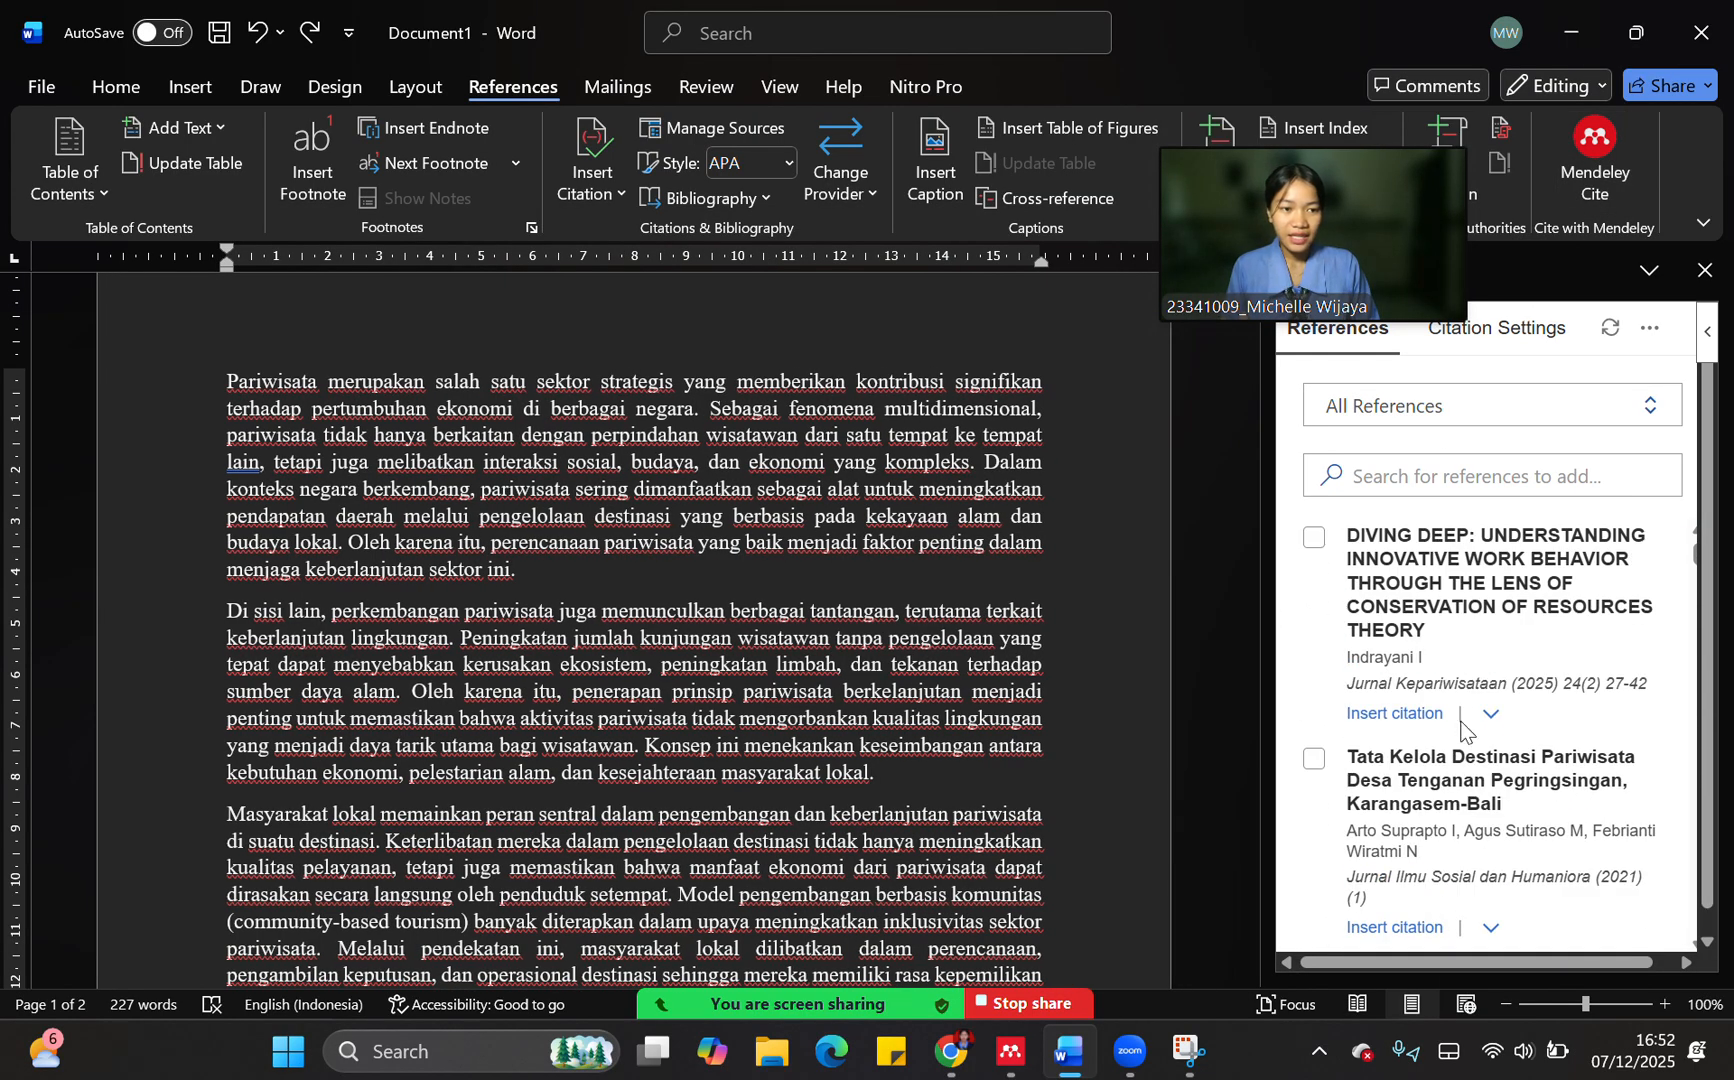
pyautogui.scroll(-10, 1461, 722)
pyautogui.scroll(6, 1460, 722)
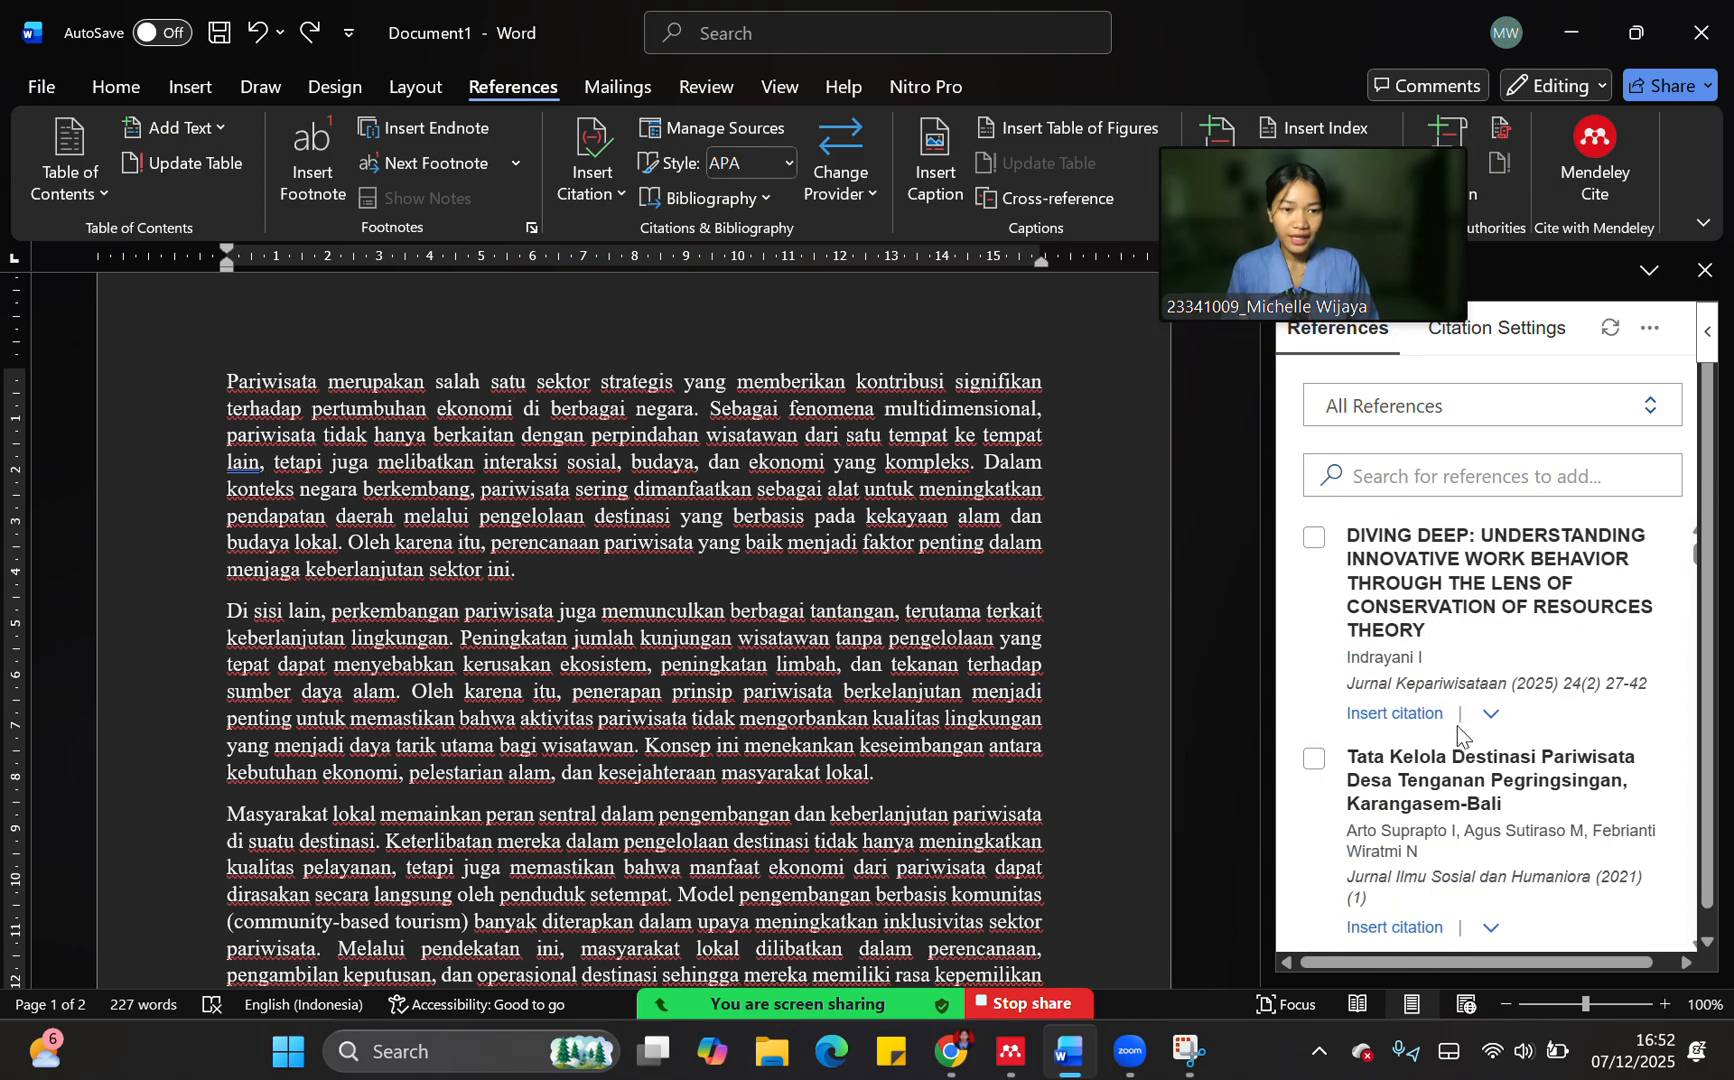
pyautogui.scroll(-6, 1458, 726)
pyautogui.scroll(-1, 1458, 736)
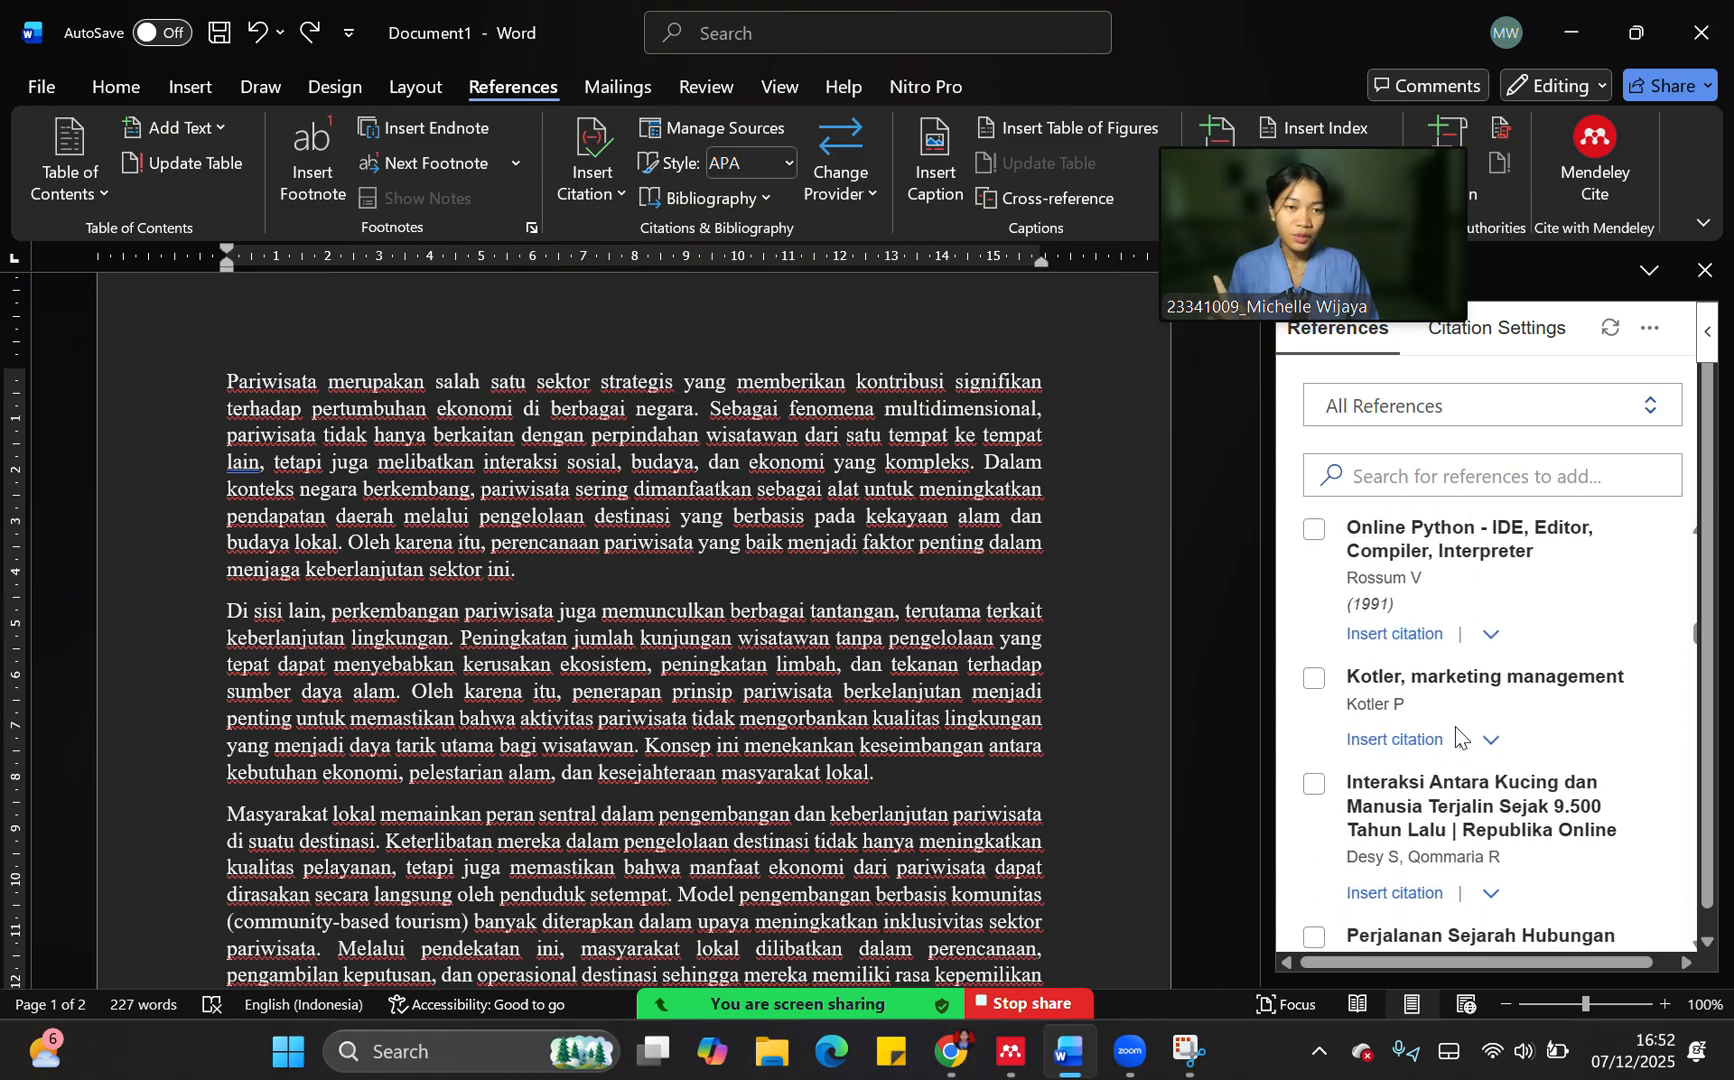
pyautogui.scroll(-3, 1455, 740)
pyautogui.scroll(8, 1451, 745)
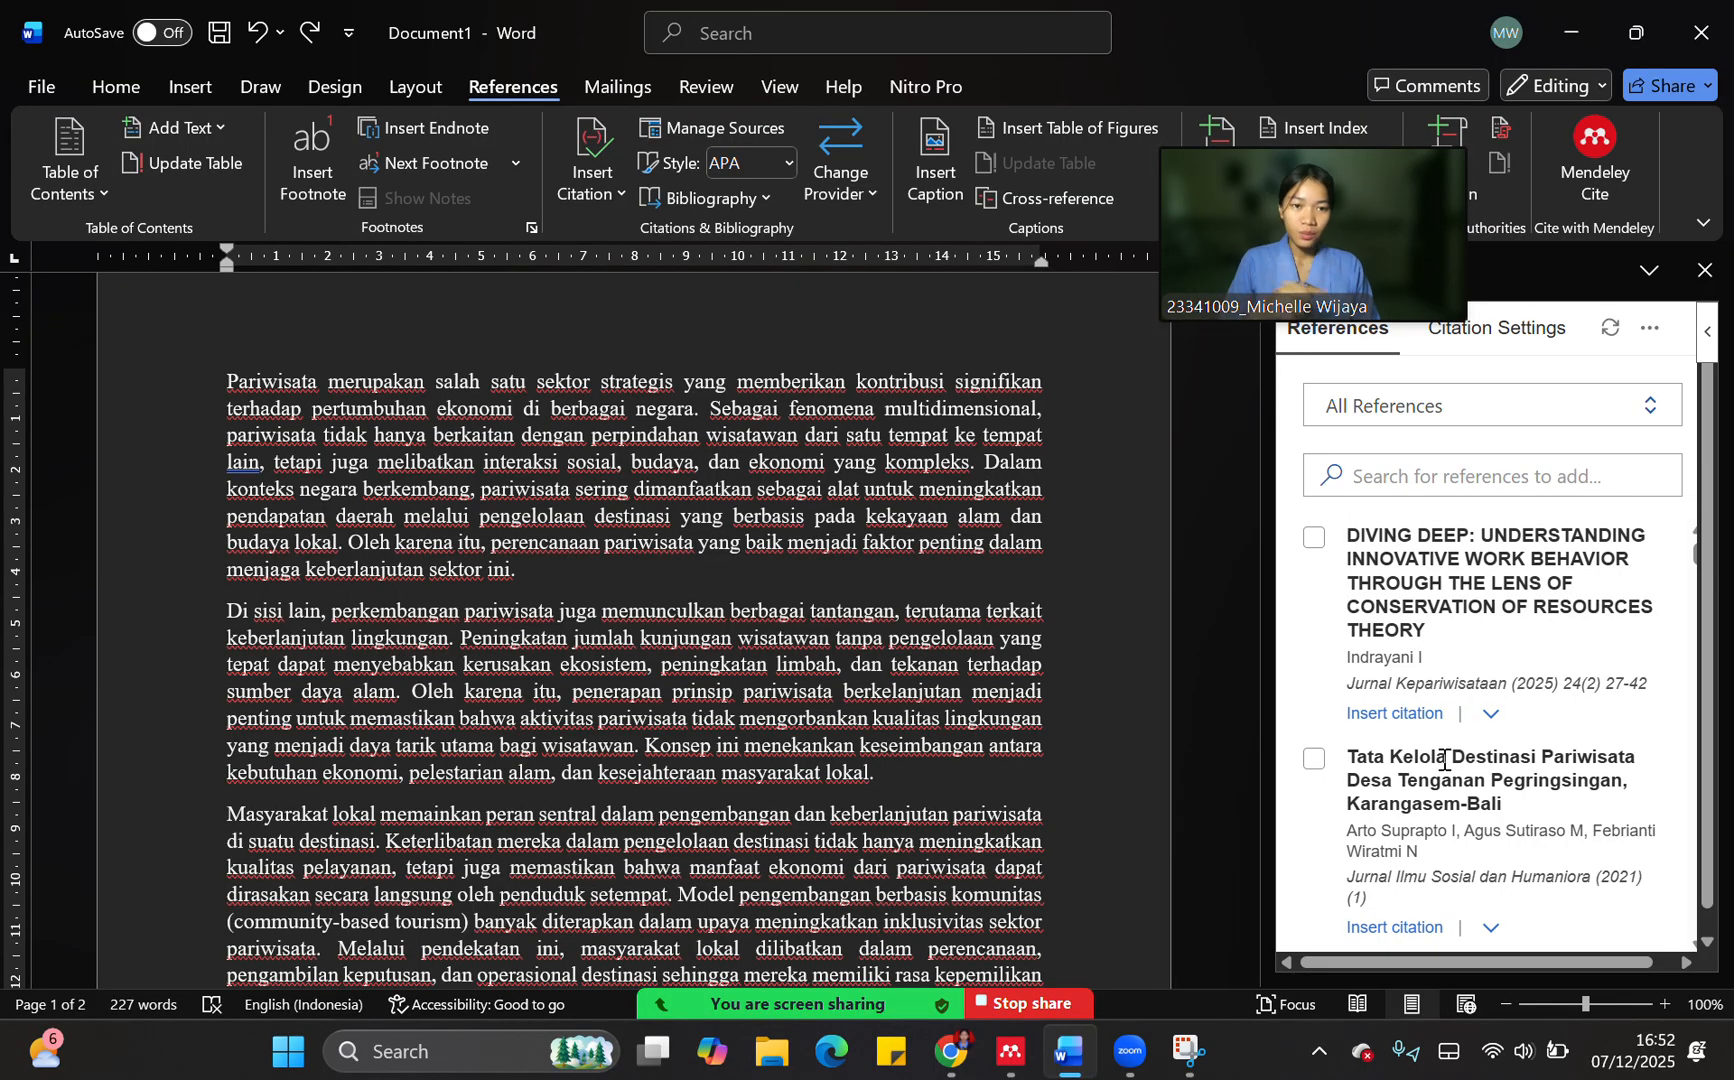
pyautogui.scroll(-1, 1440, 760)
pyautogui.scroll(1, 1440, 760)
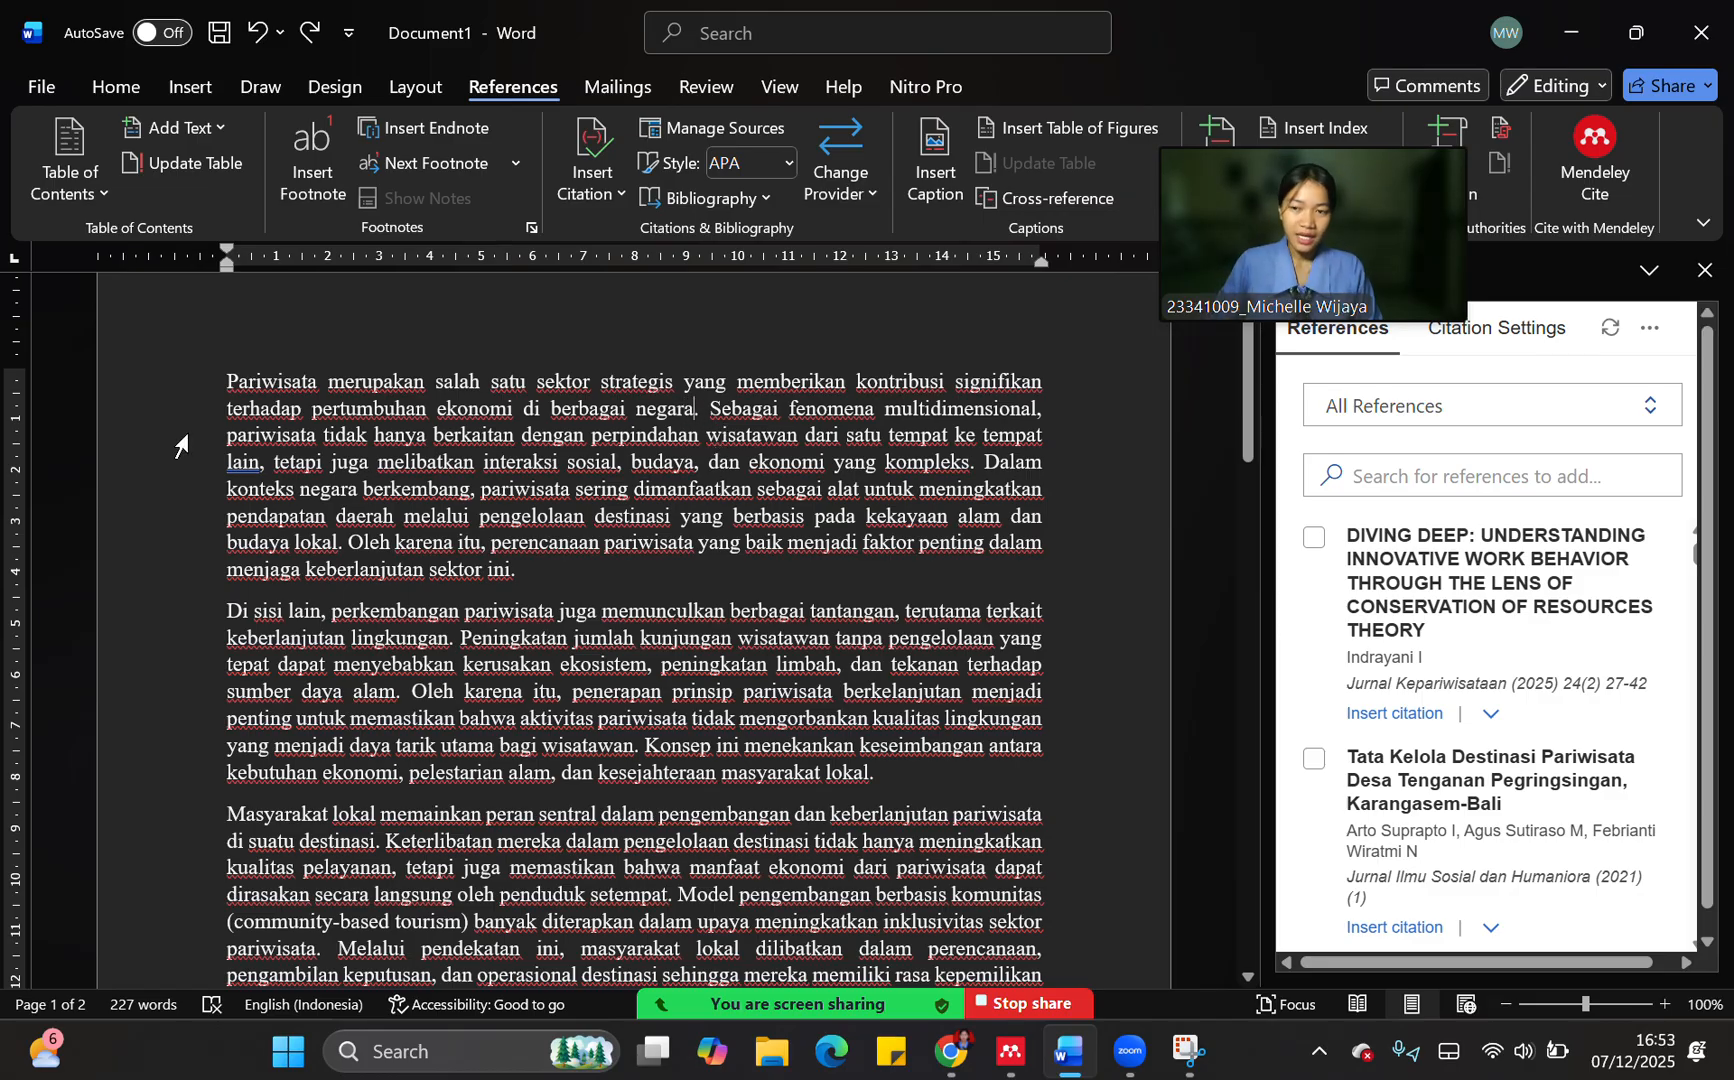
# Insert the "DIVING DEEP" article as an (Author, Year) citation after "berbagai negara" in the first paragraph and check the placed citation
pyautogui.click(690, 410)
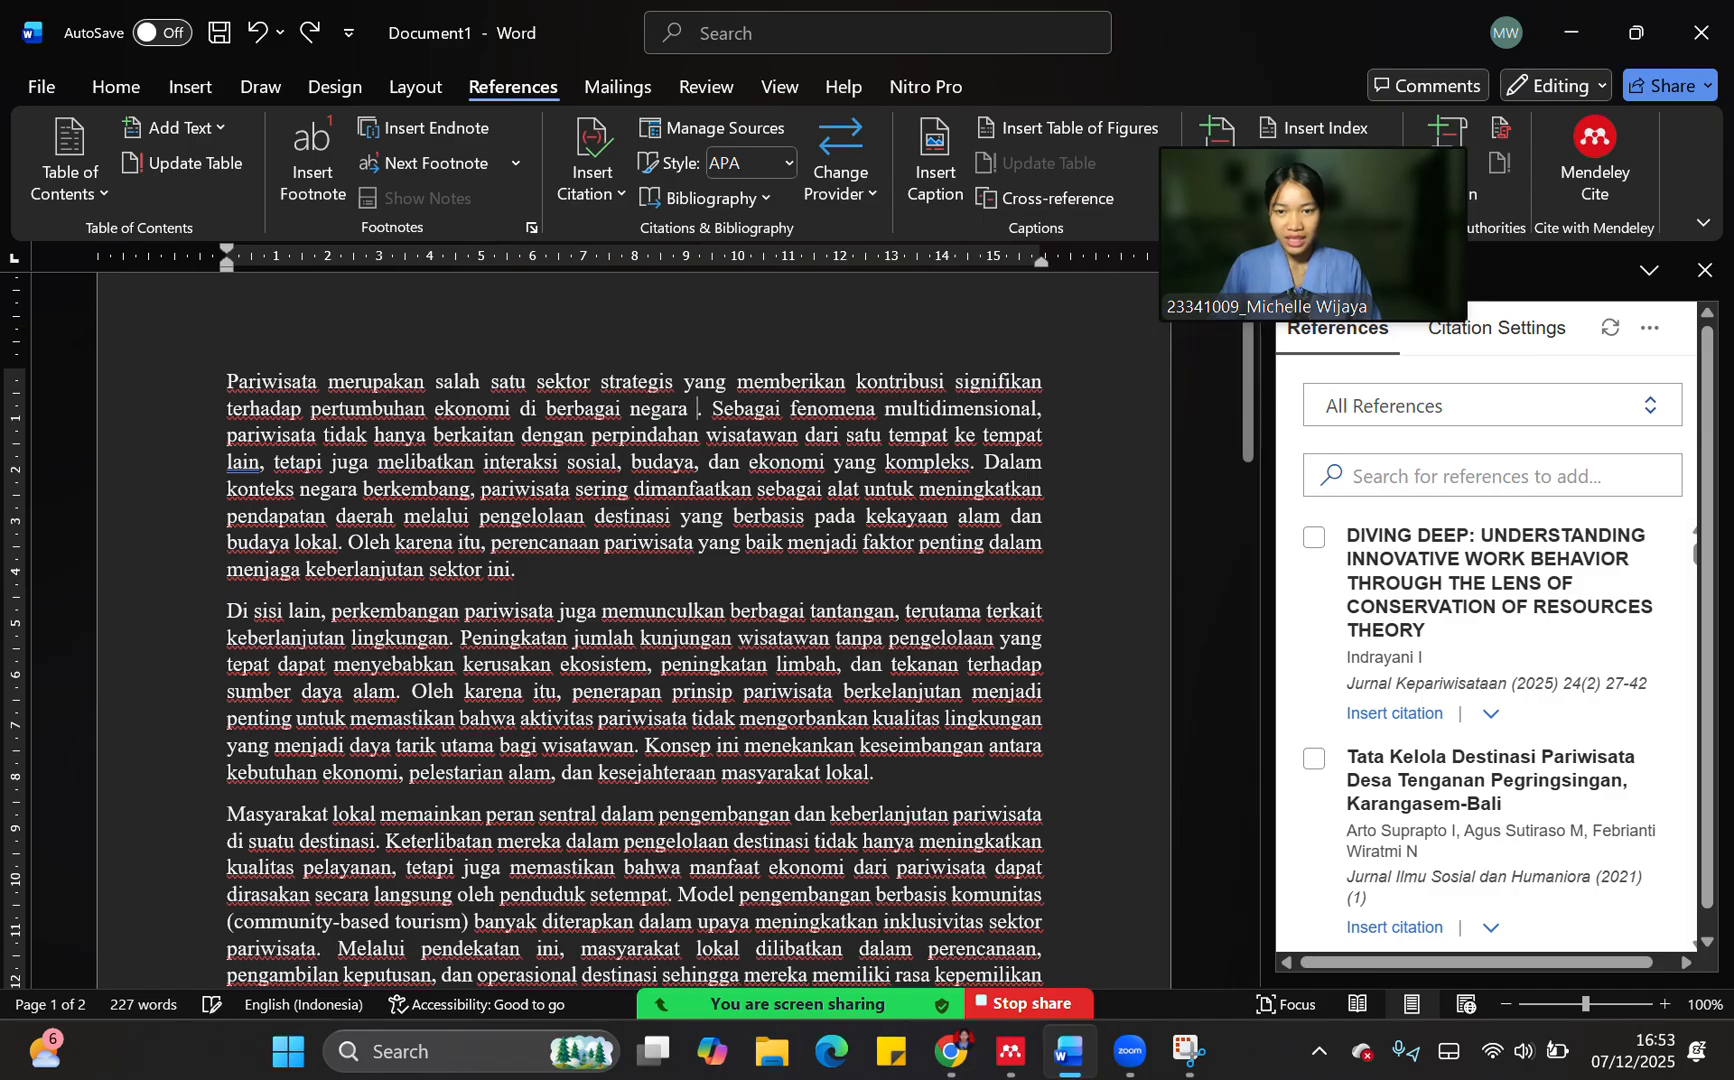
pyautogui.click(1313, 540)
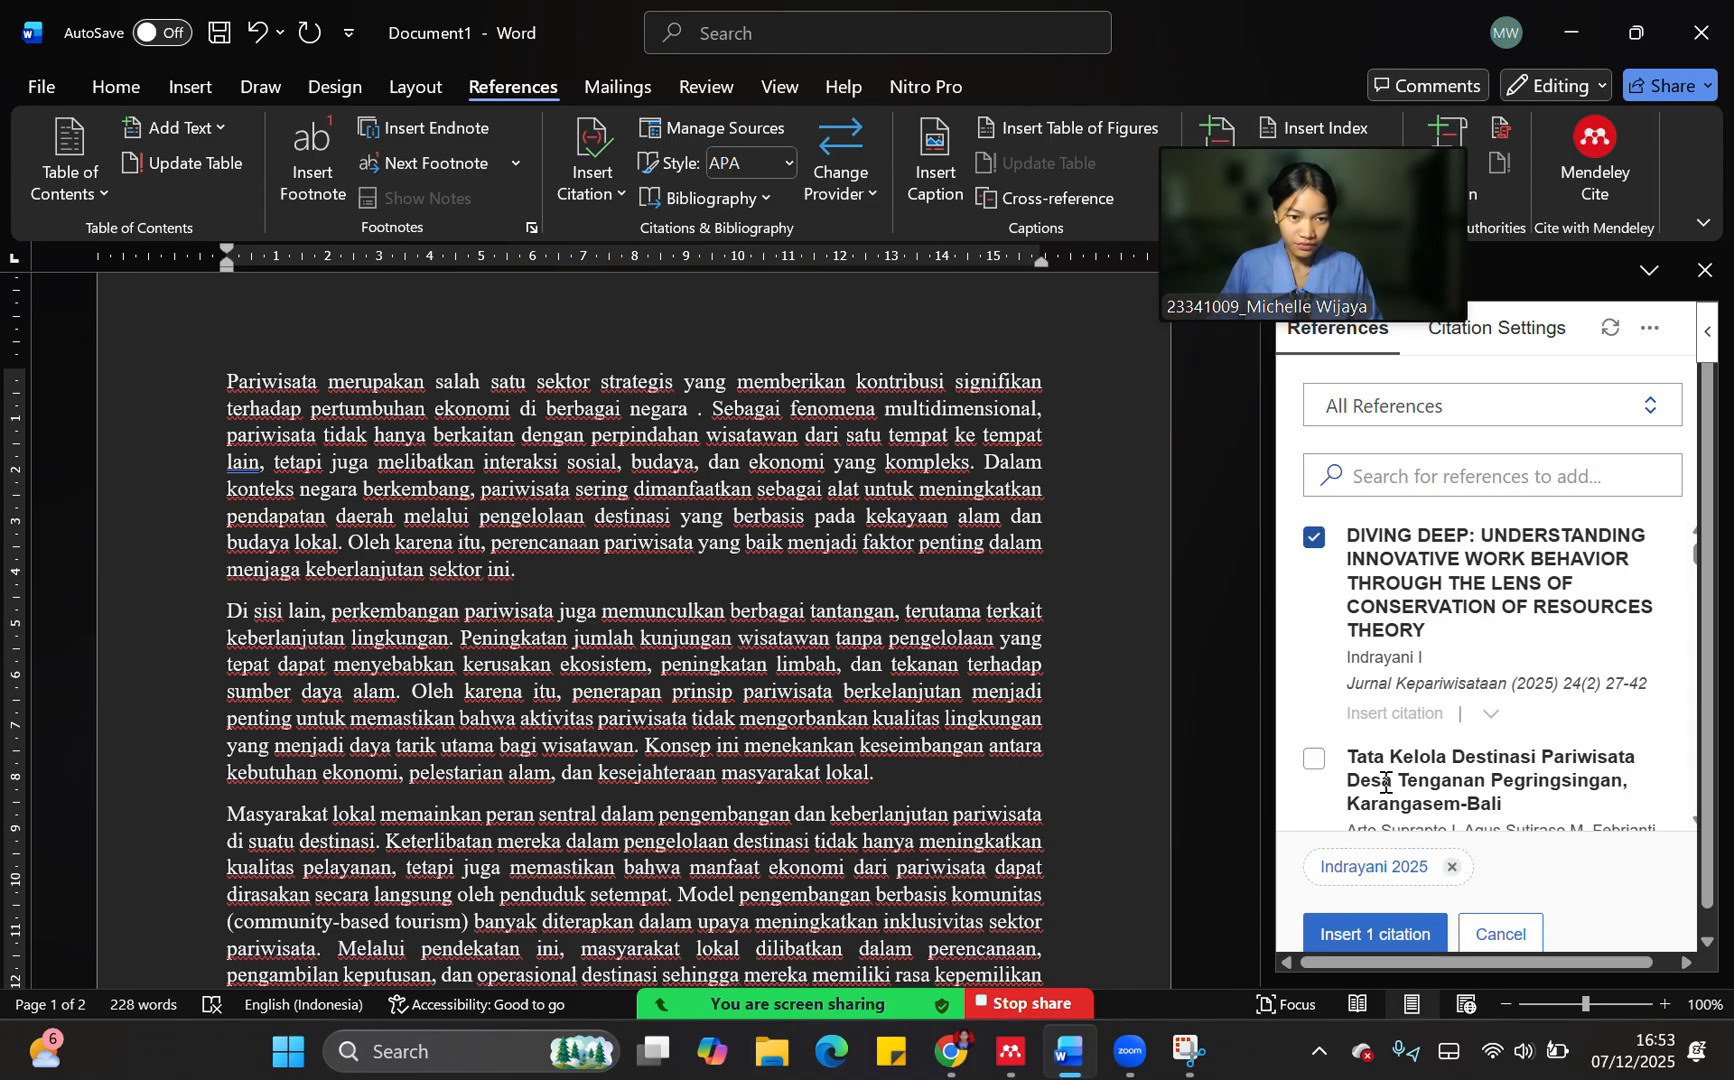
pyautogui.click(1363, 877)
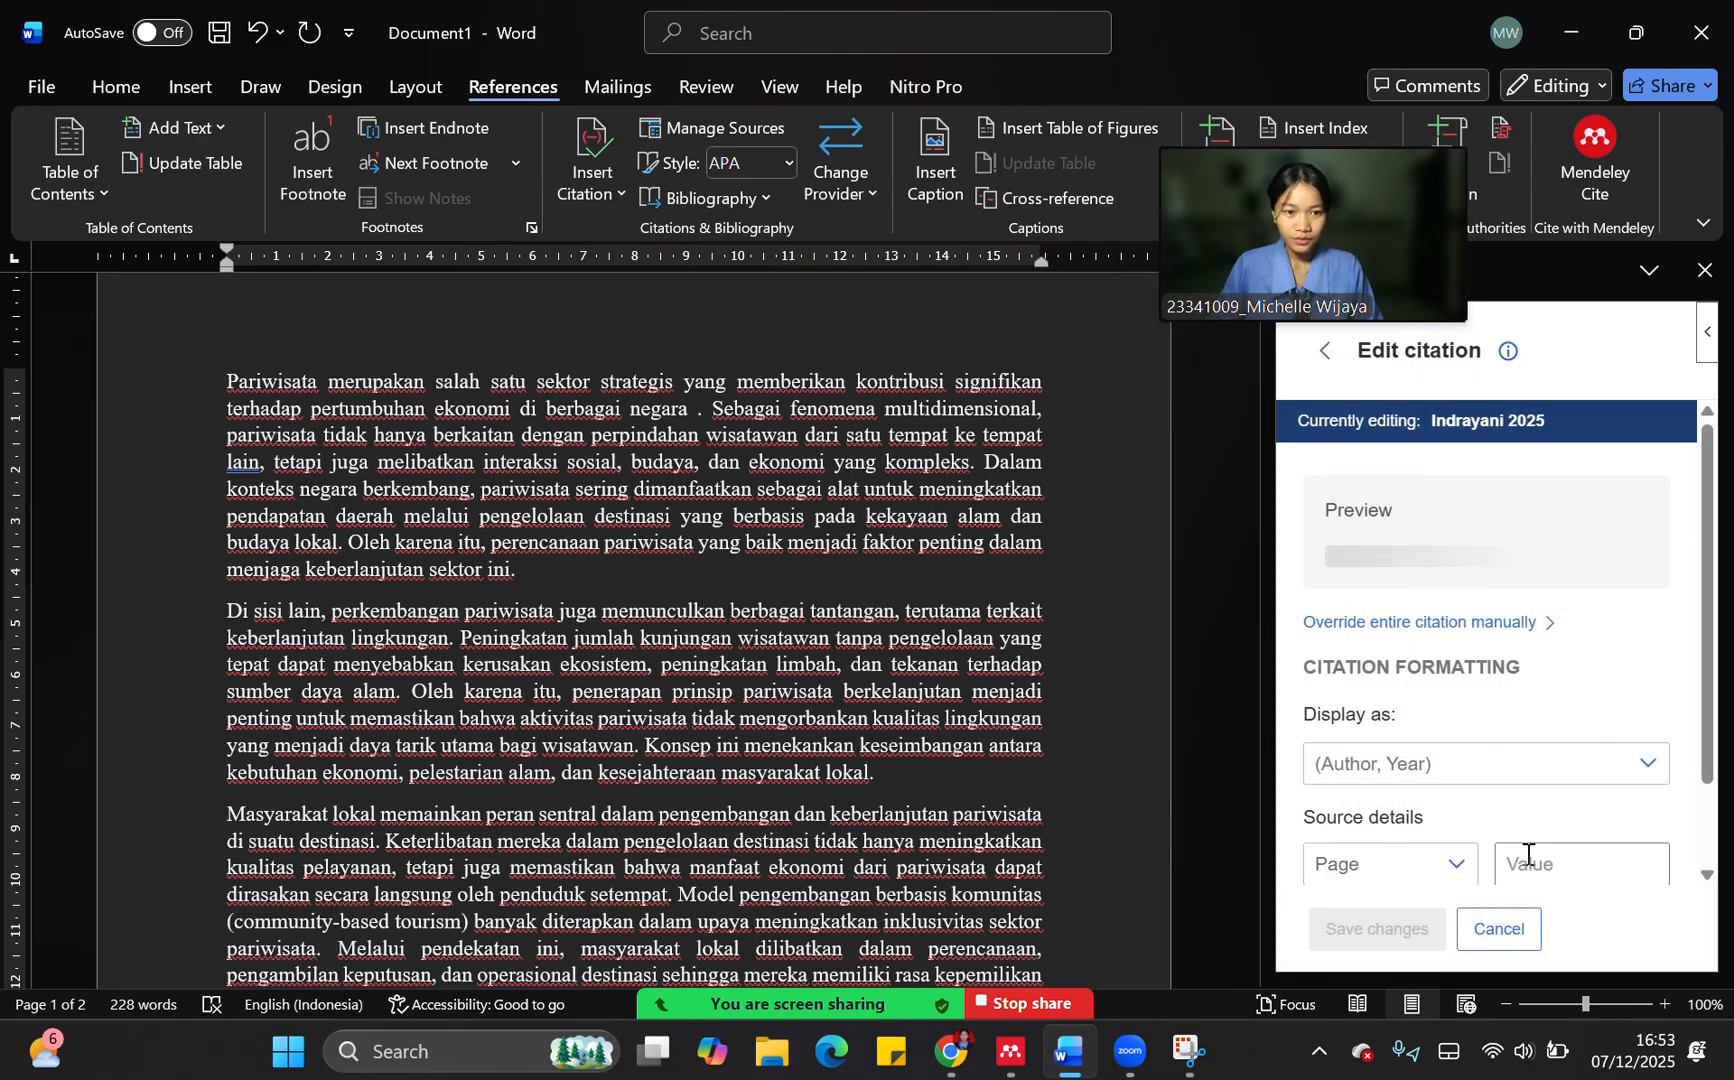
pyautogui.scroll(-1, 1343, 700)
pyautogui.click(1477, 682)
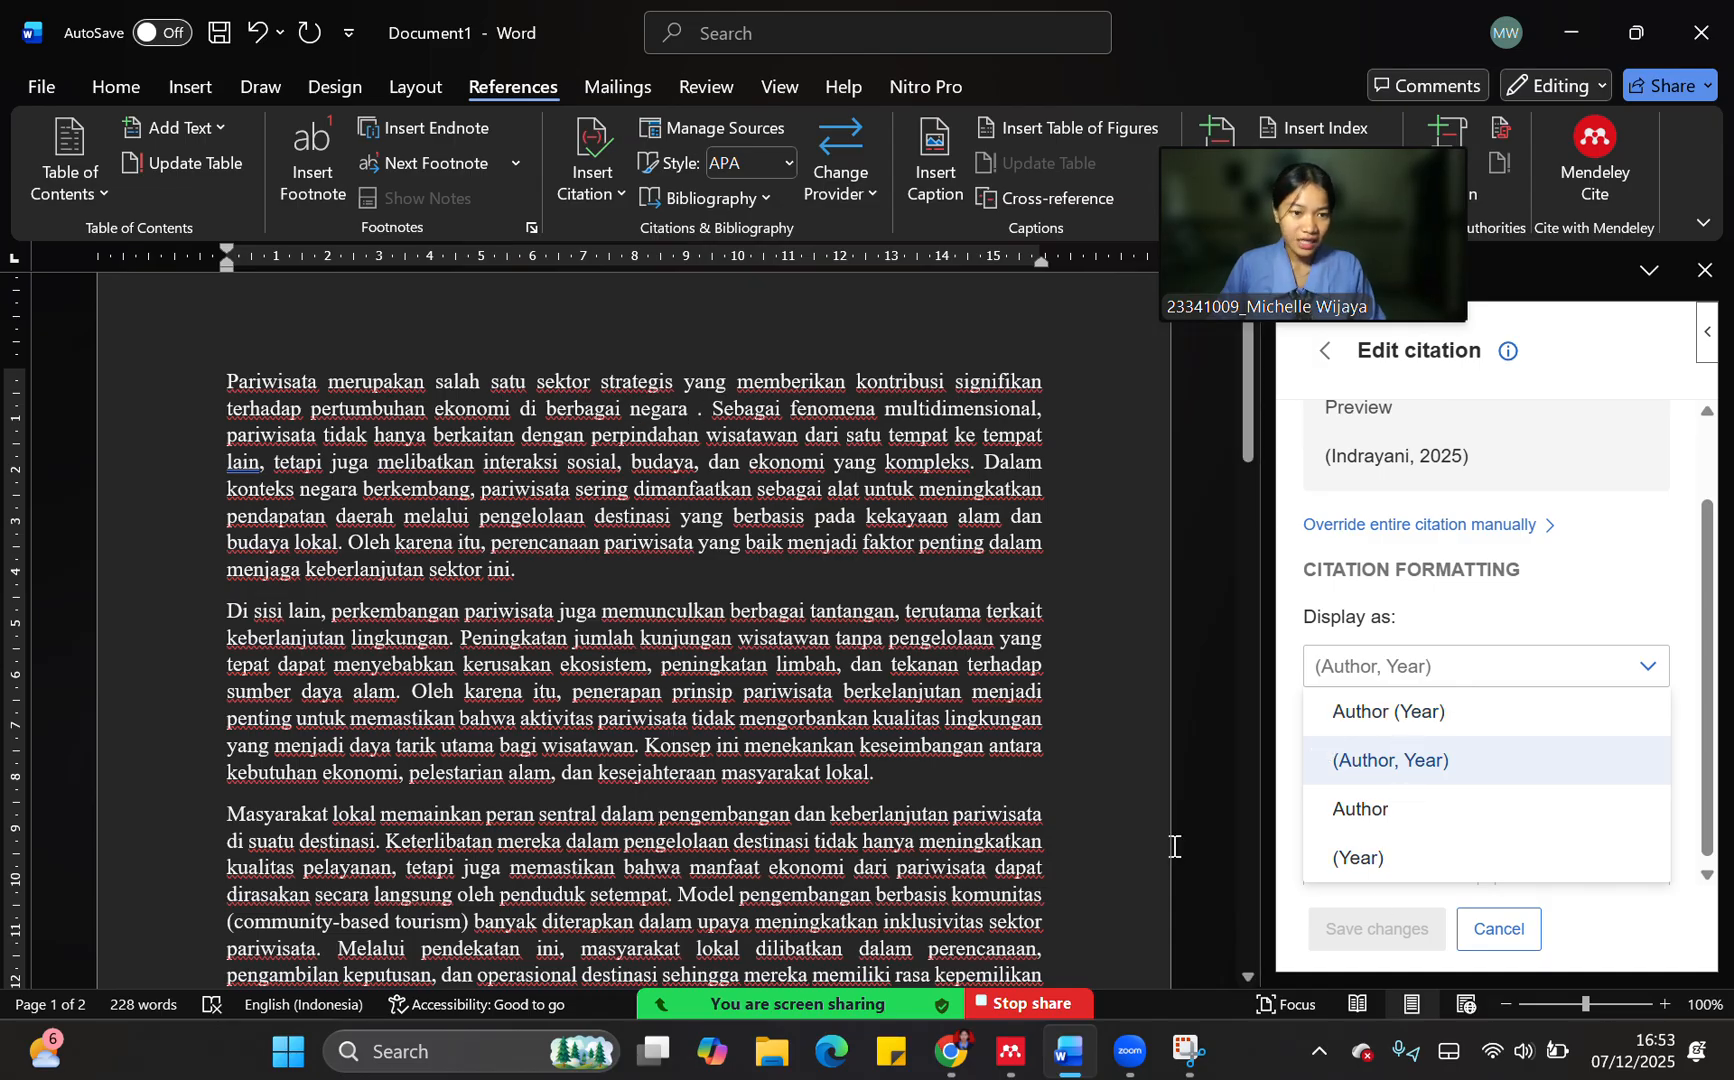
pyautogui.click(1401, 762)
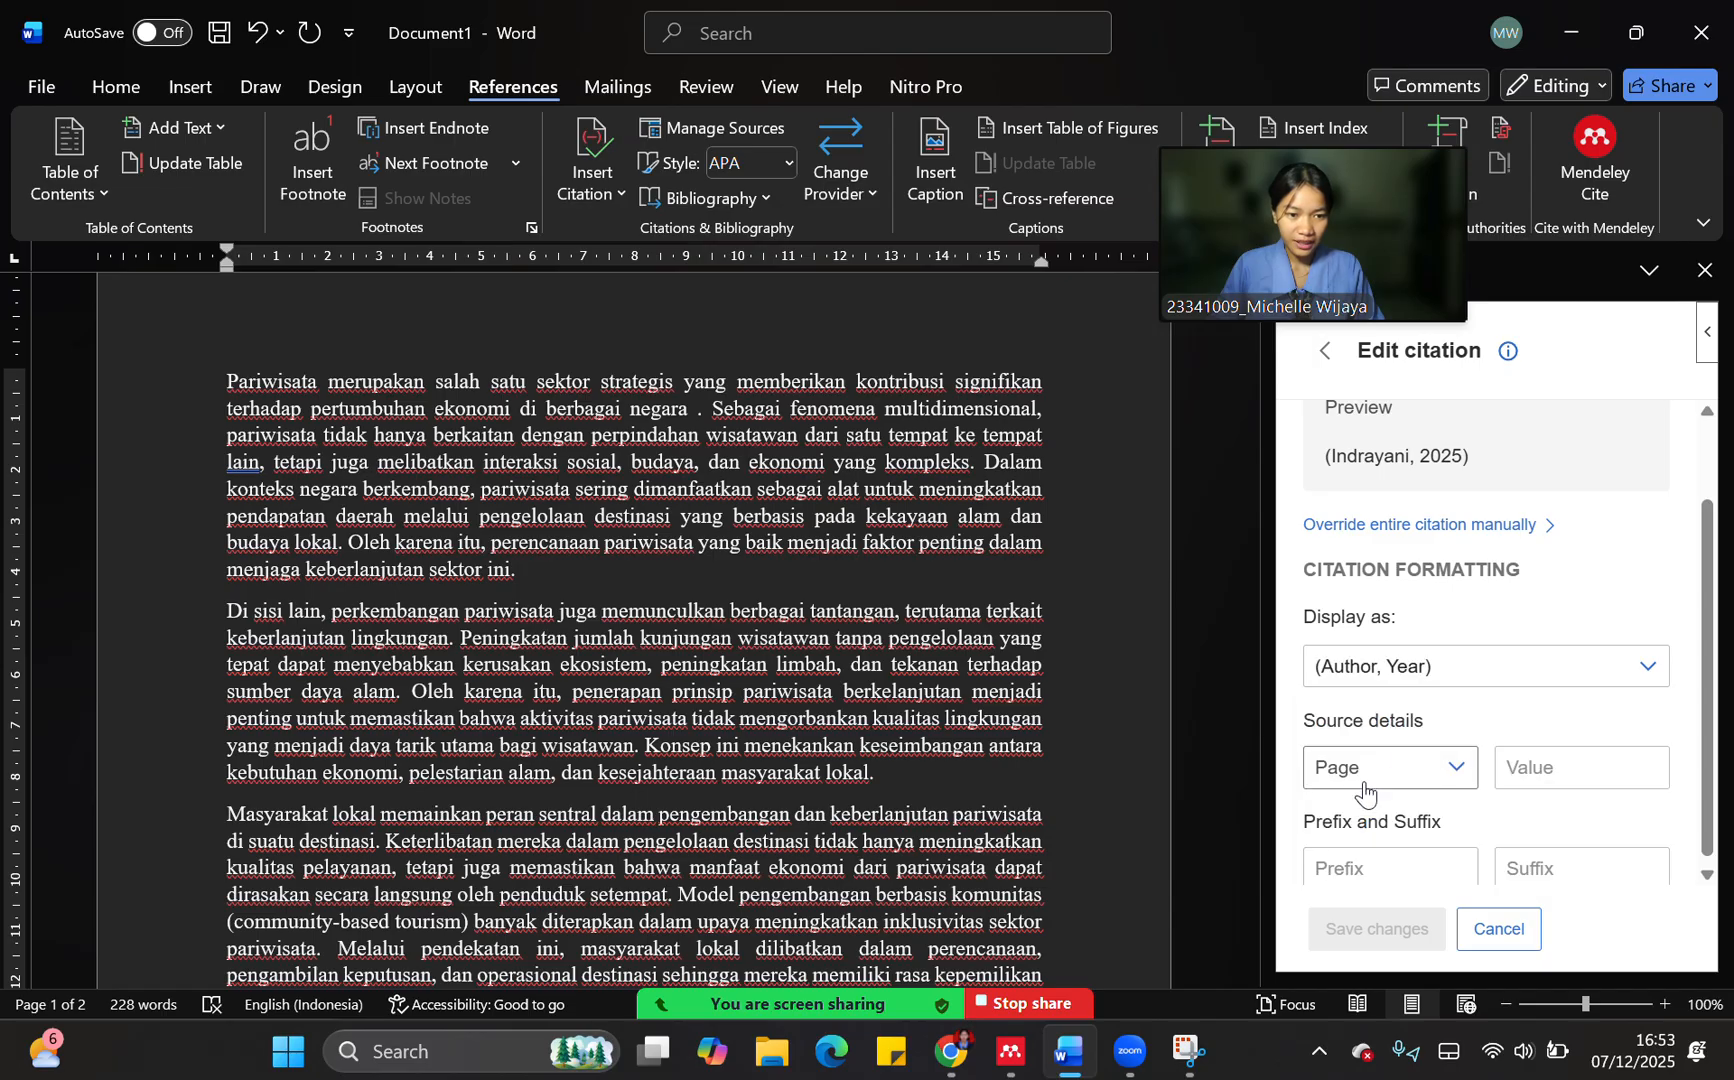
pyautogui.click(1515, 933)
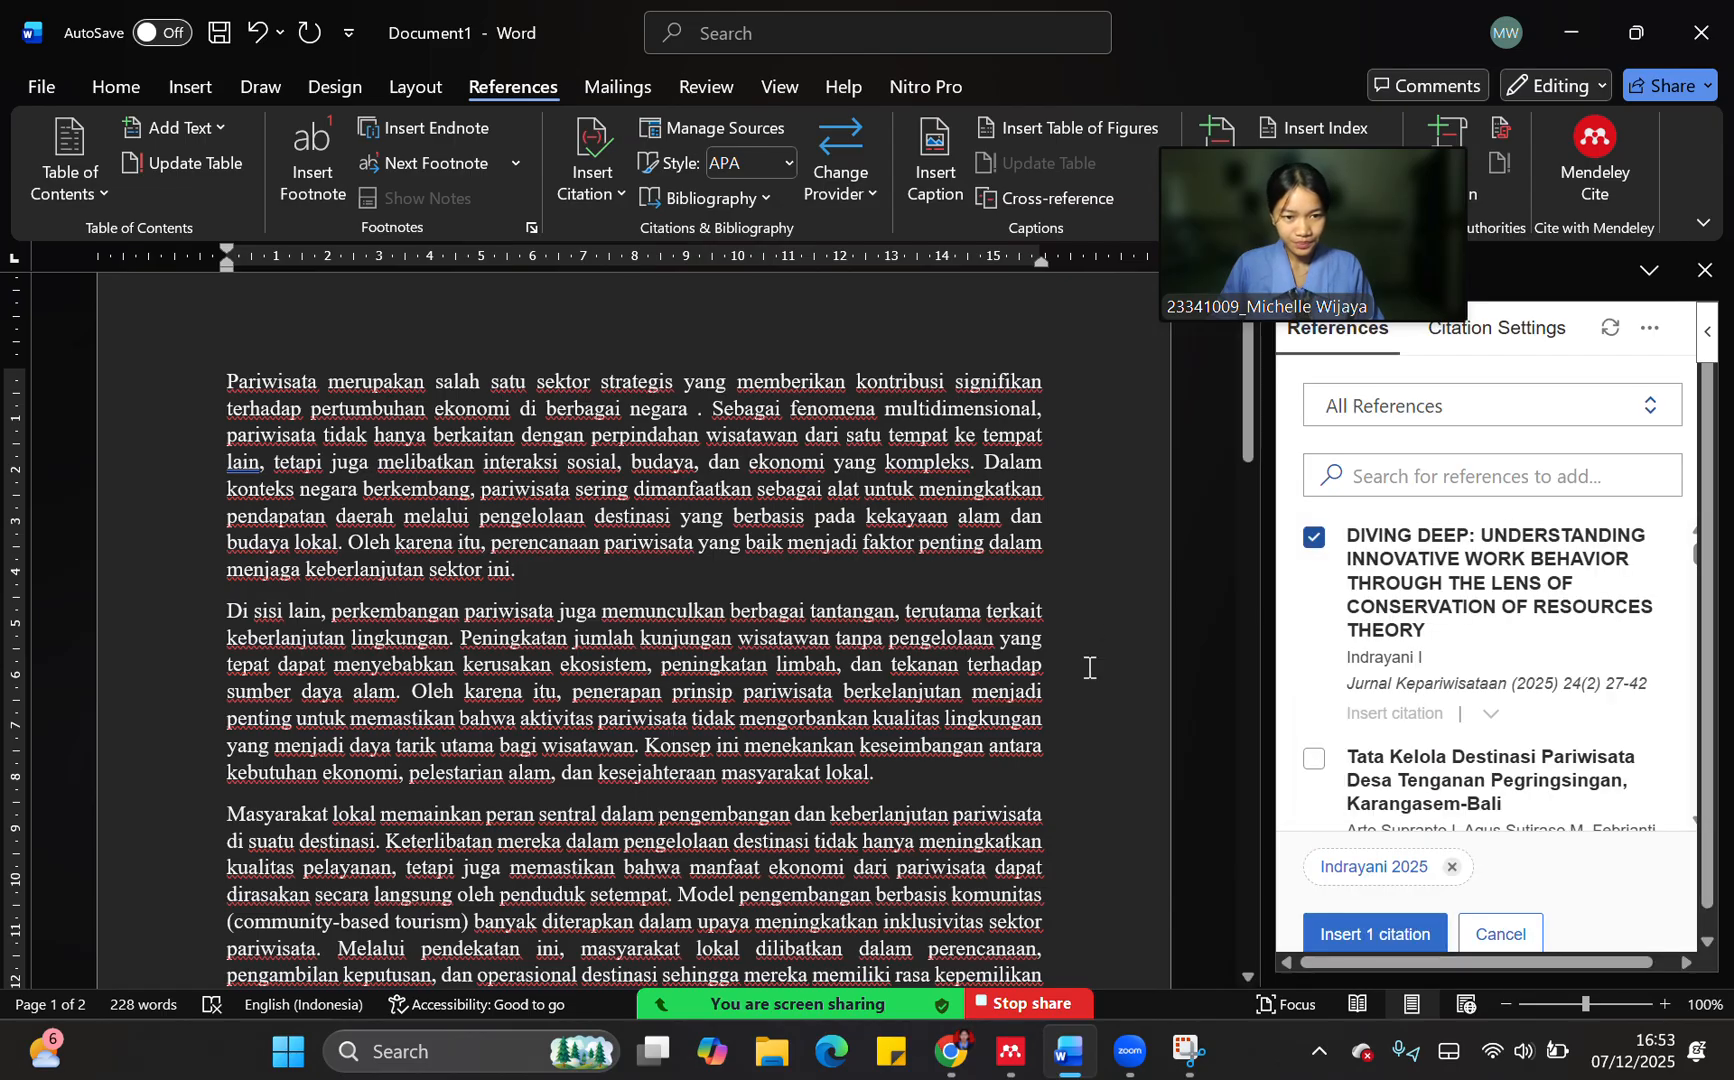
pyautogui.click(1339, 938)
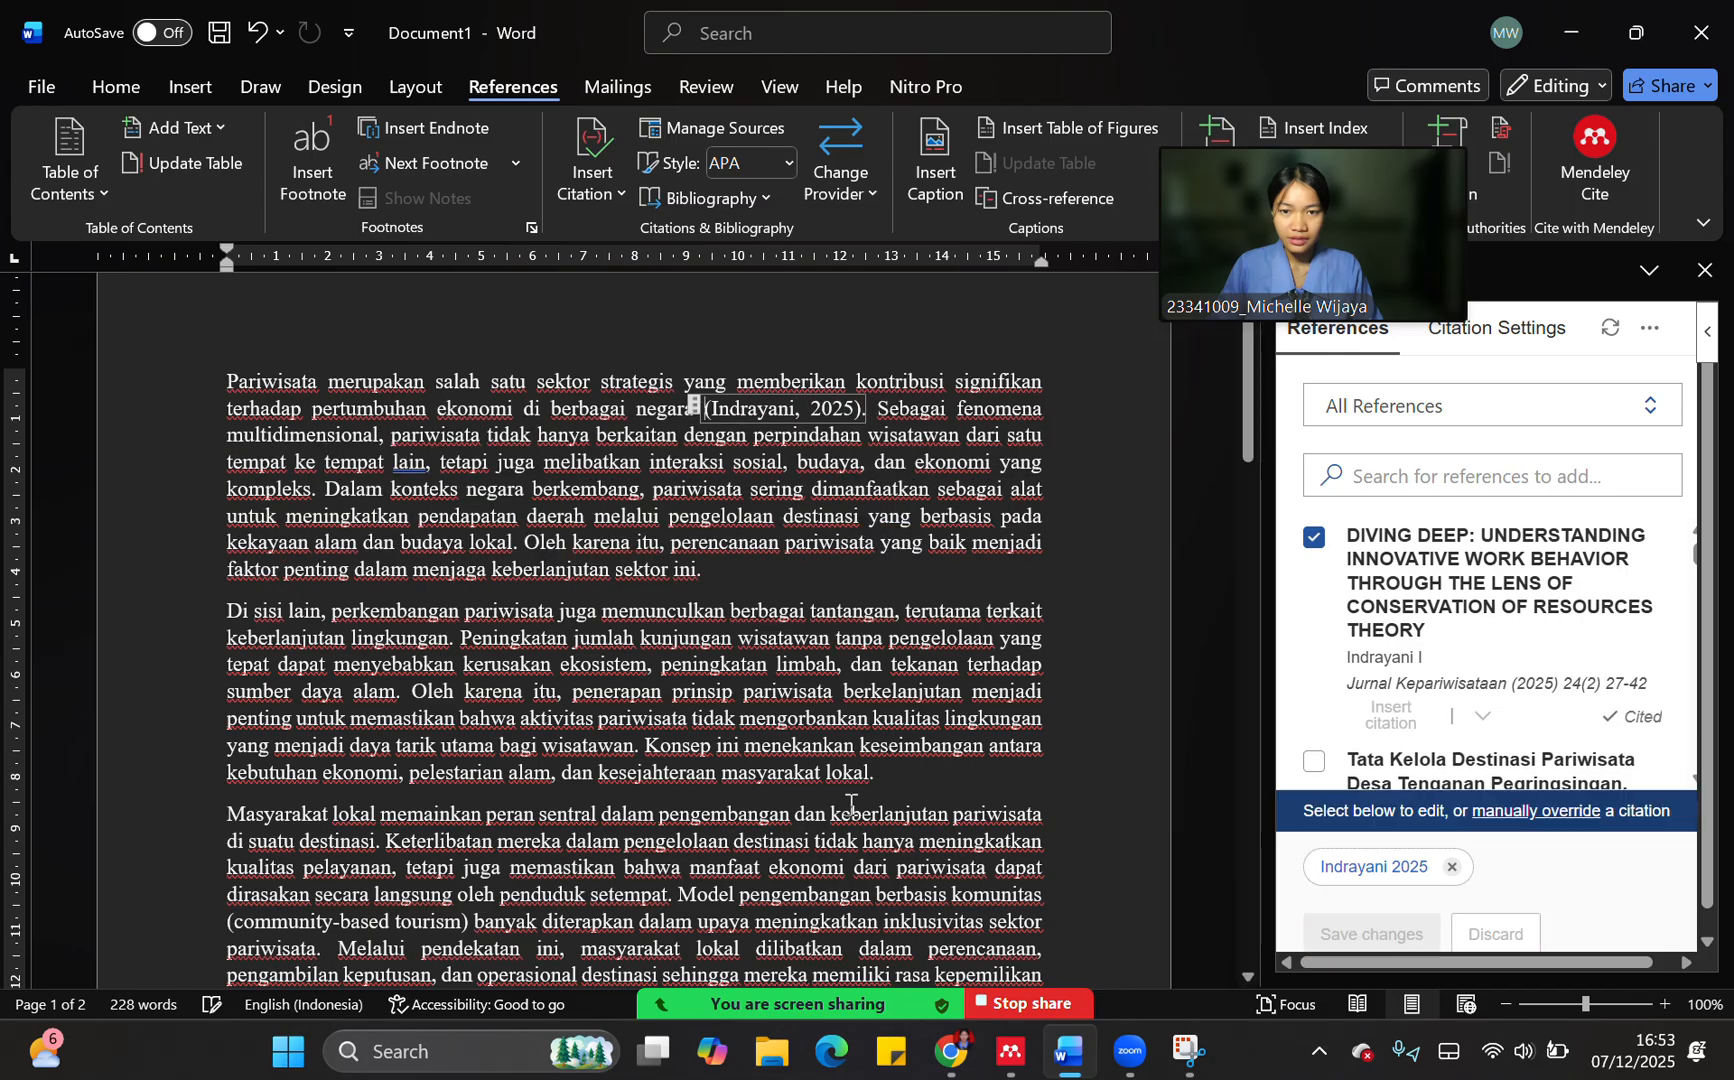
pyautogui.click(815, 487)
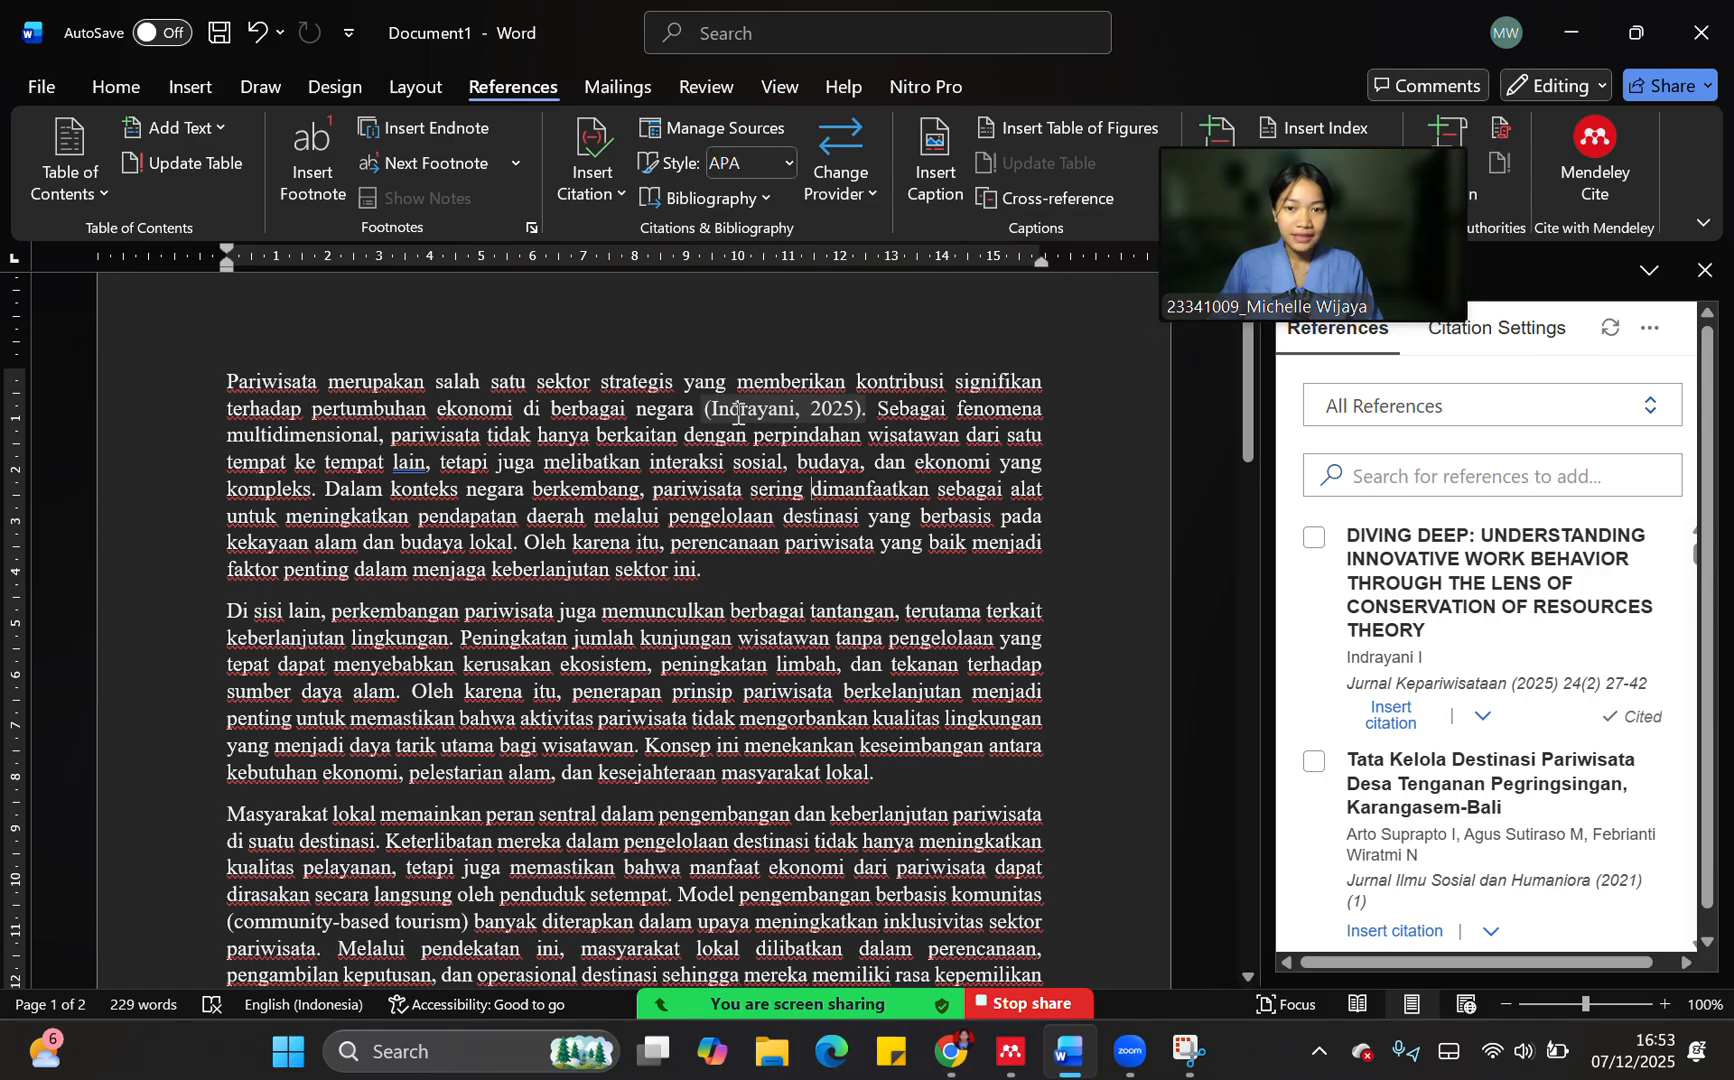
pyautogui.click(738, 412)
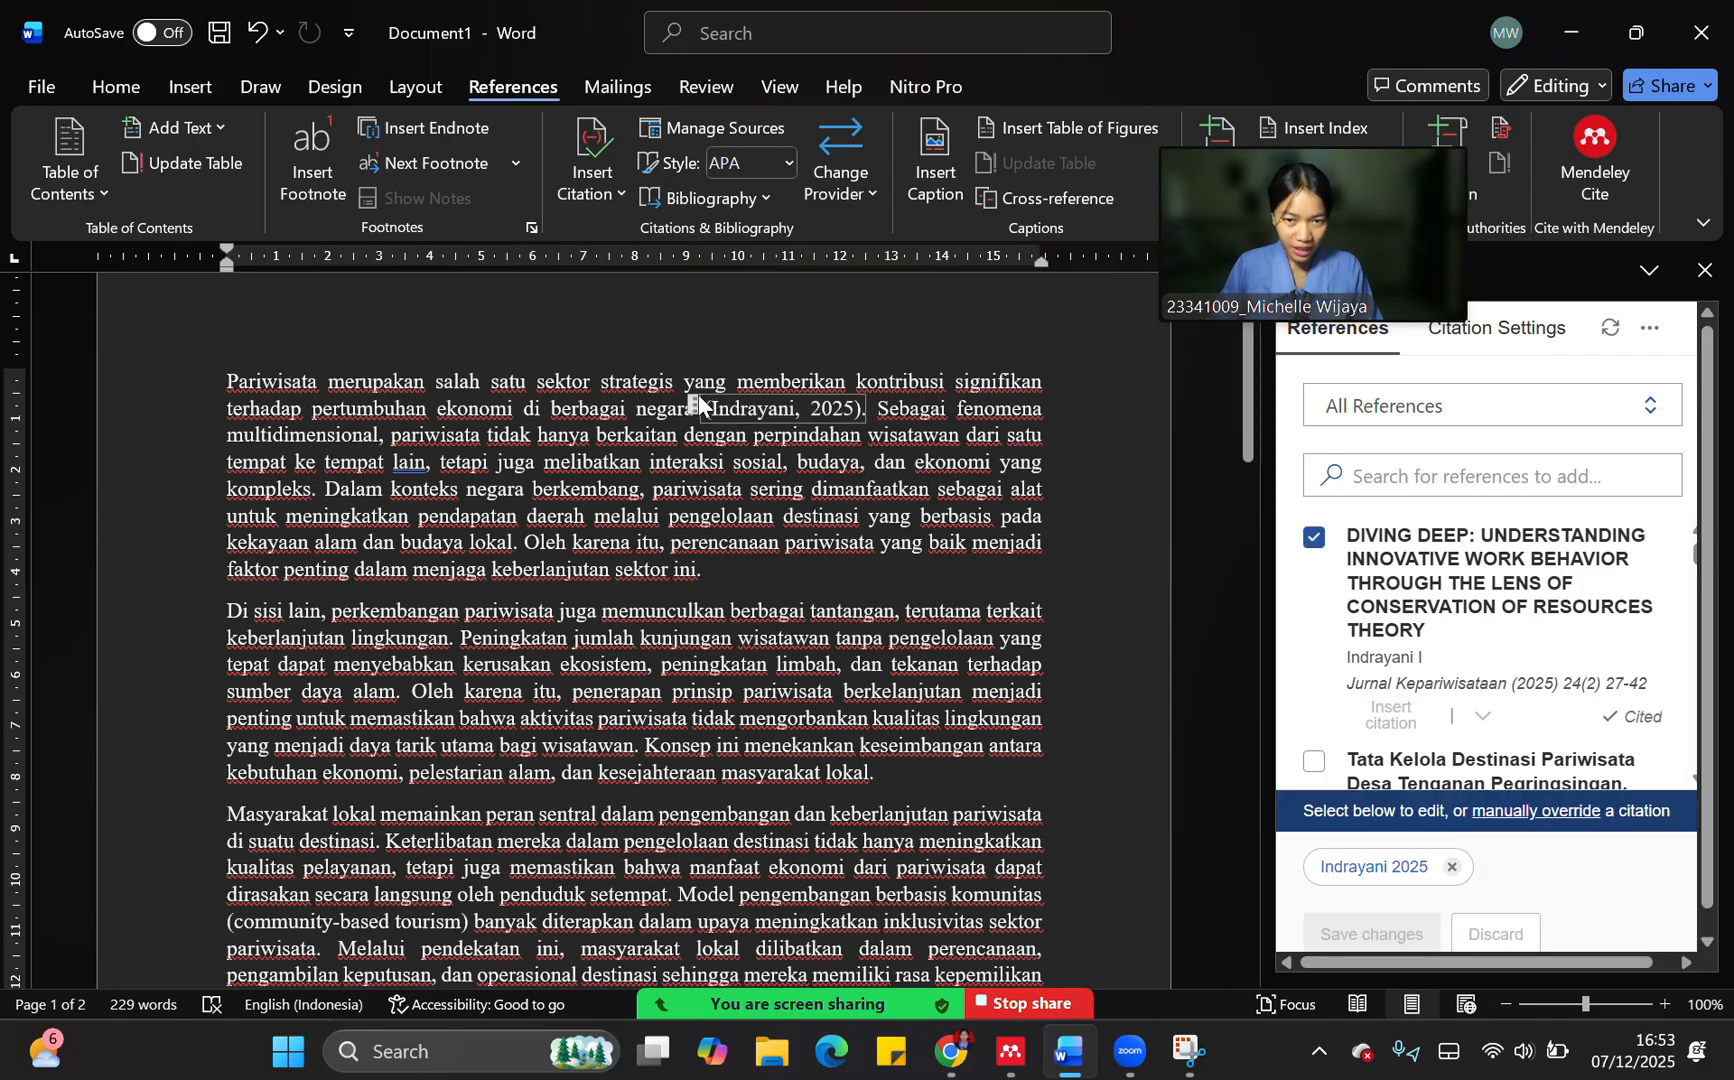
# Select the "Tata Kelola Destinasi Pariwisata Desa Tenganan Pegringsingan" reference and set its citation to display as Author (Year)
pyautogui.click(838, 596)
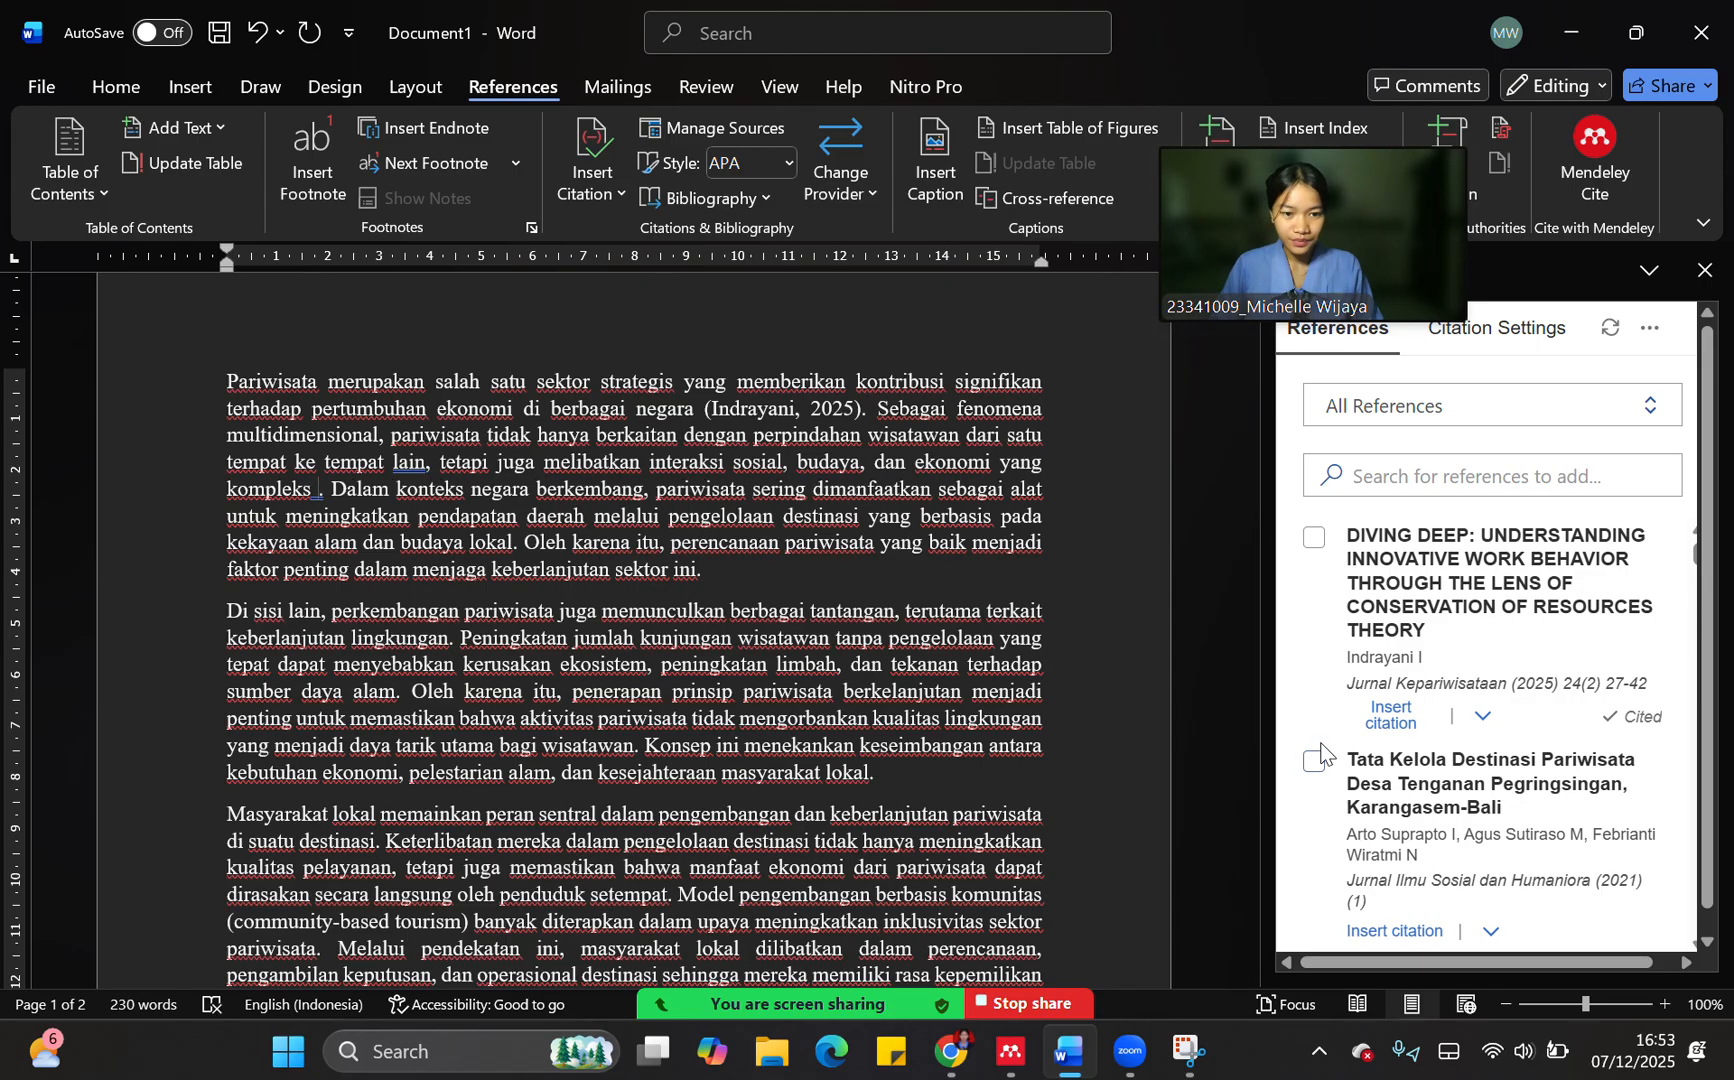
pyautogui.scroll(-2, 731, 605)
pyautogui.scroll(-3, 1490, 700)
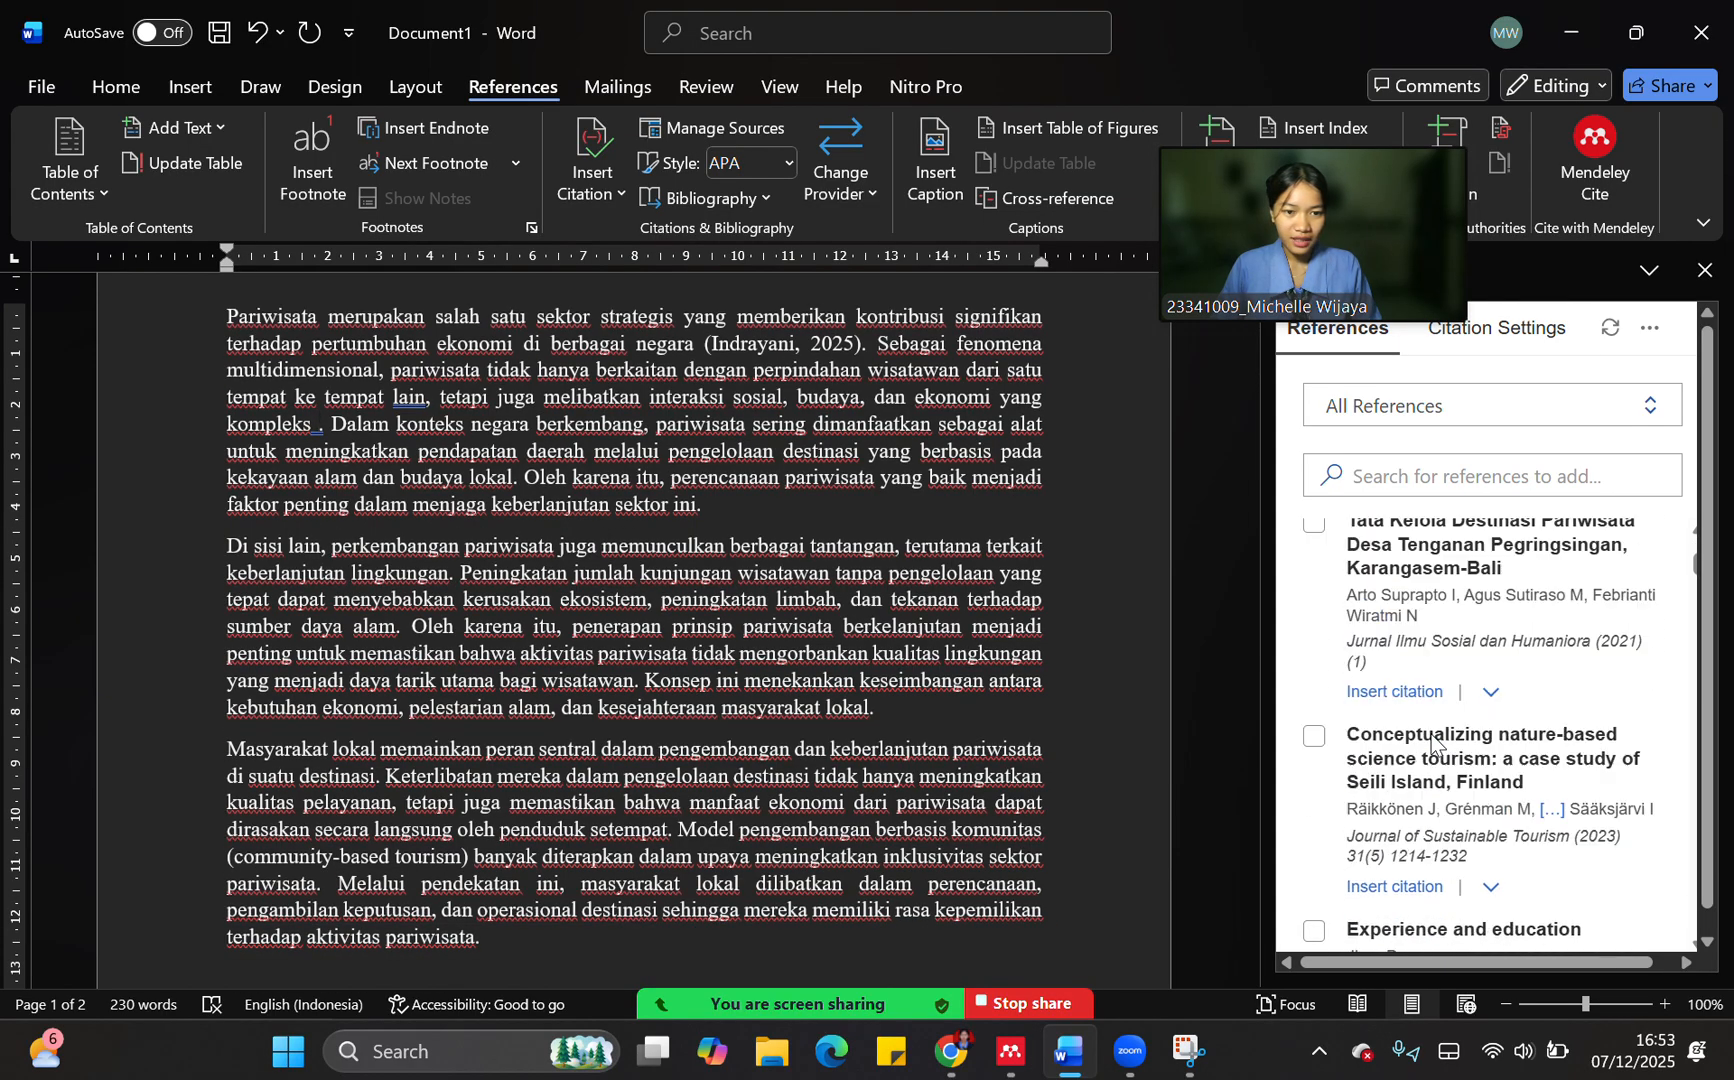
pyautogui.scroll(2, 1324, 653)
pyautogui.click(1313, 627)
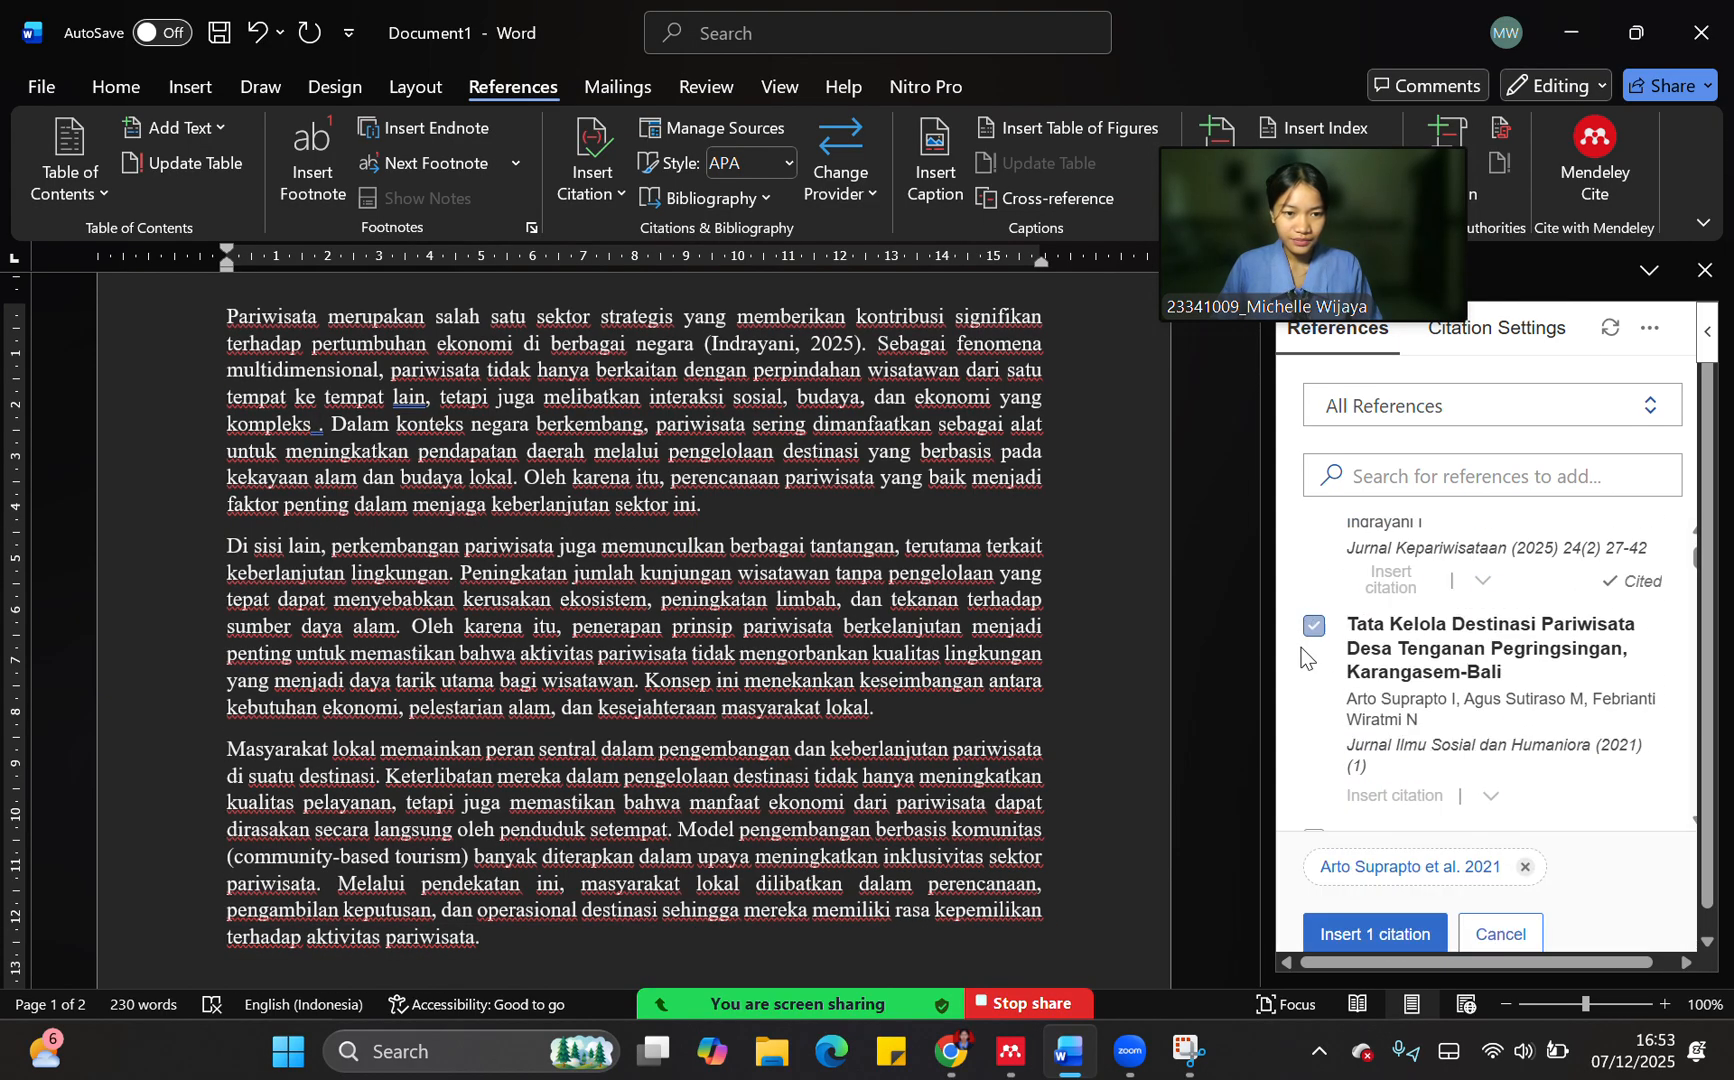
pyautogui.click(1382, 872)
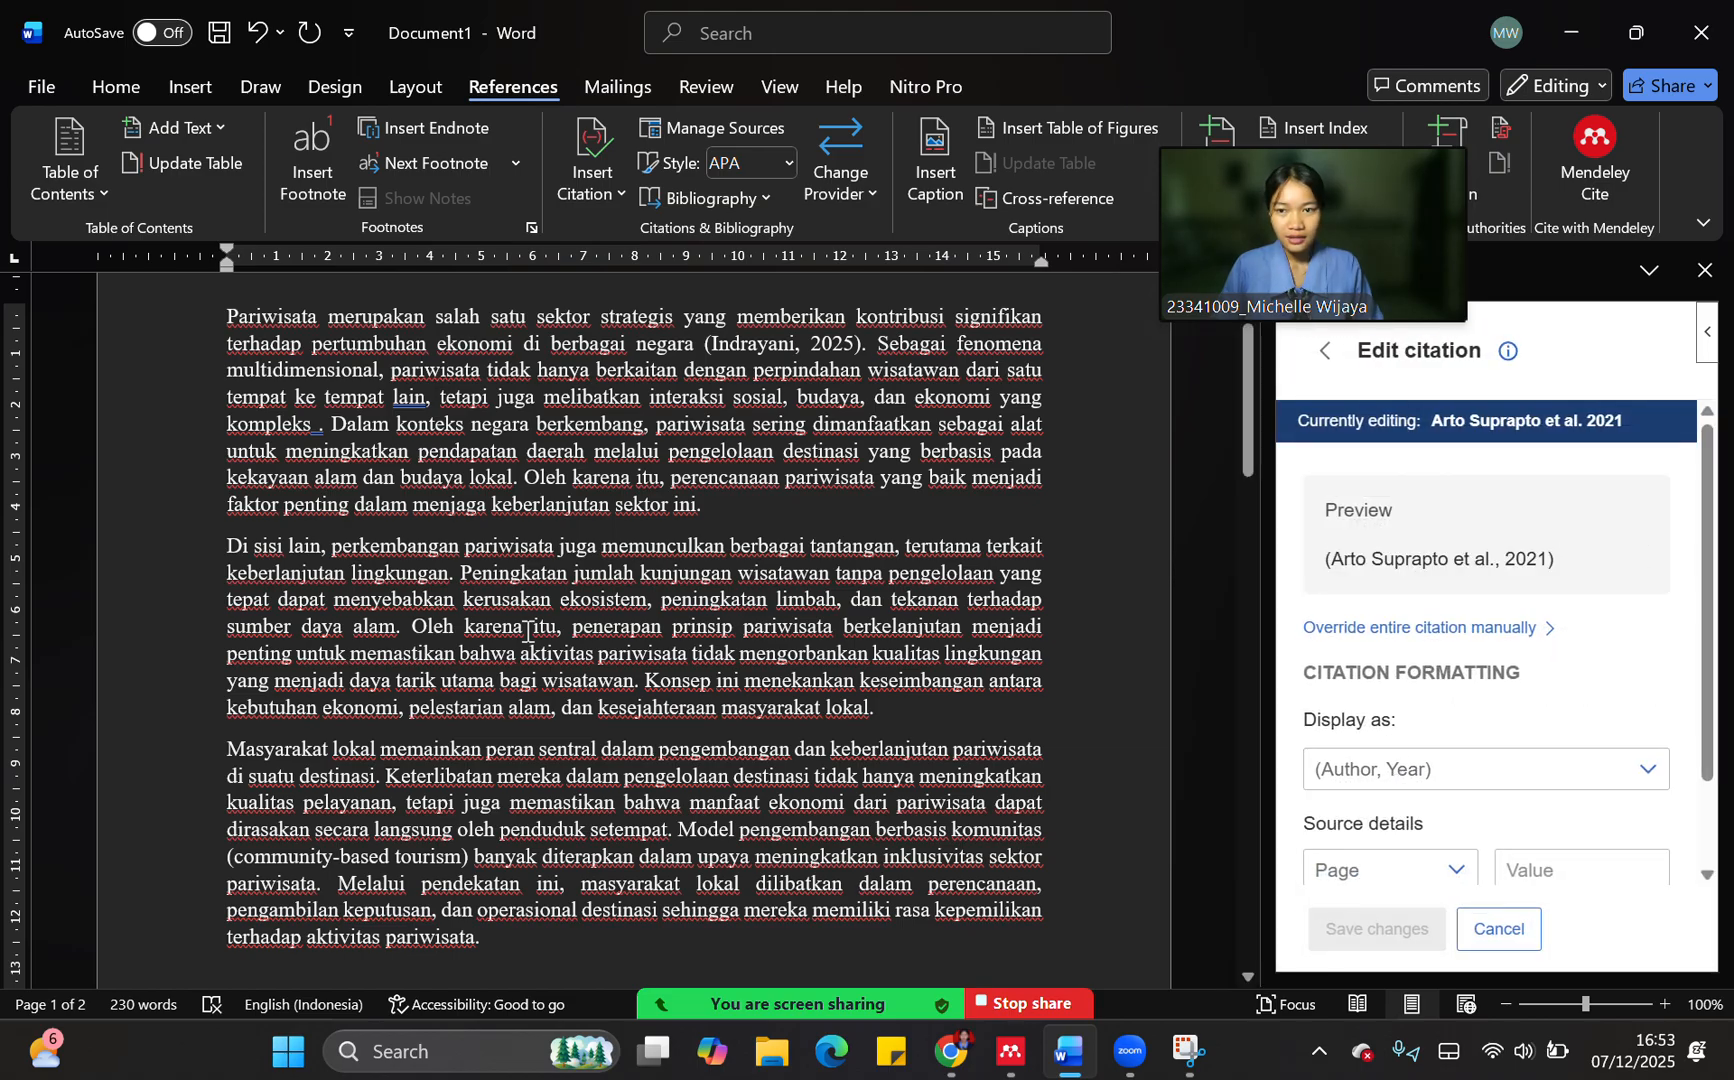
pyautogui.click(1366, 772)
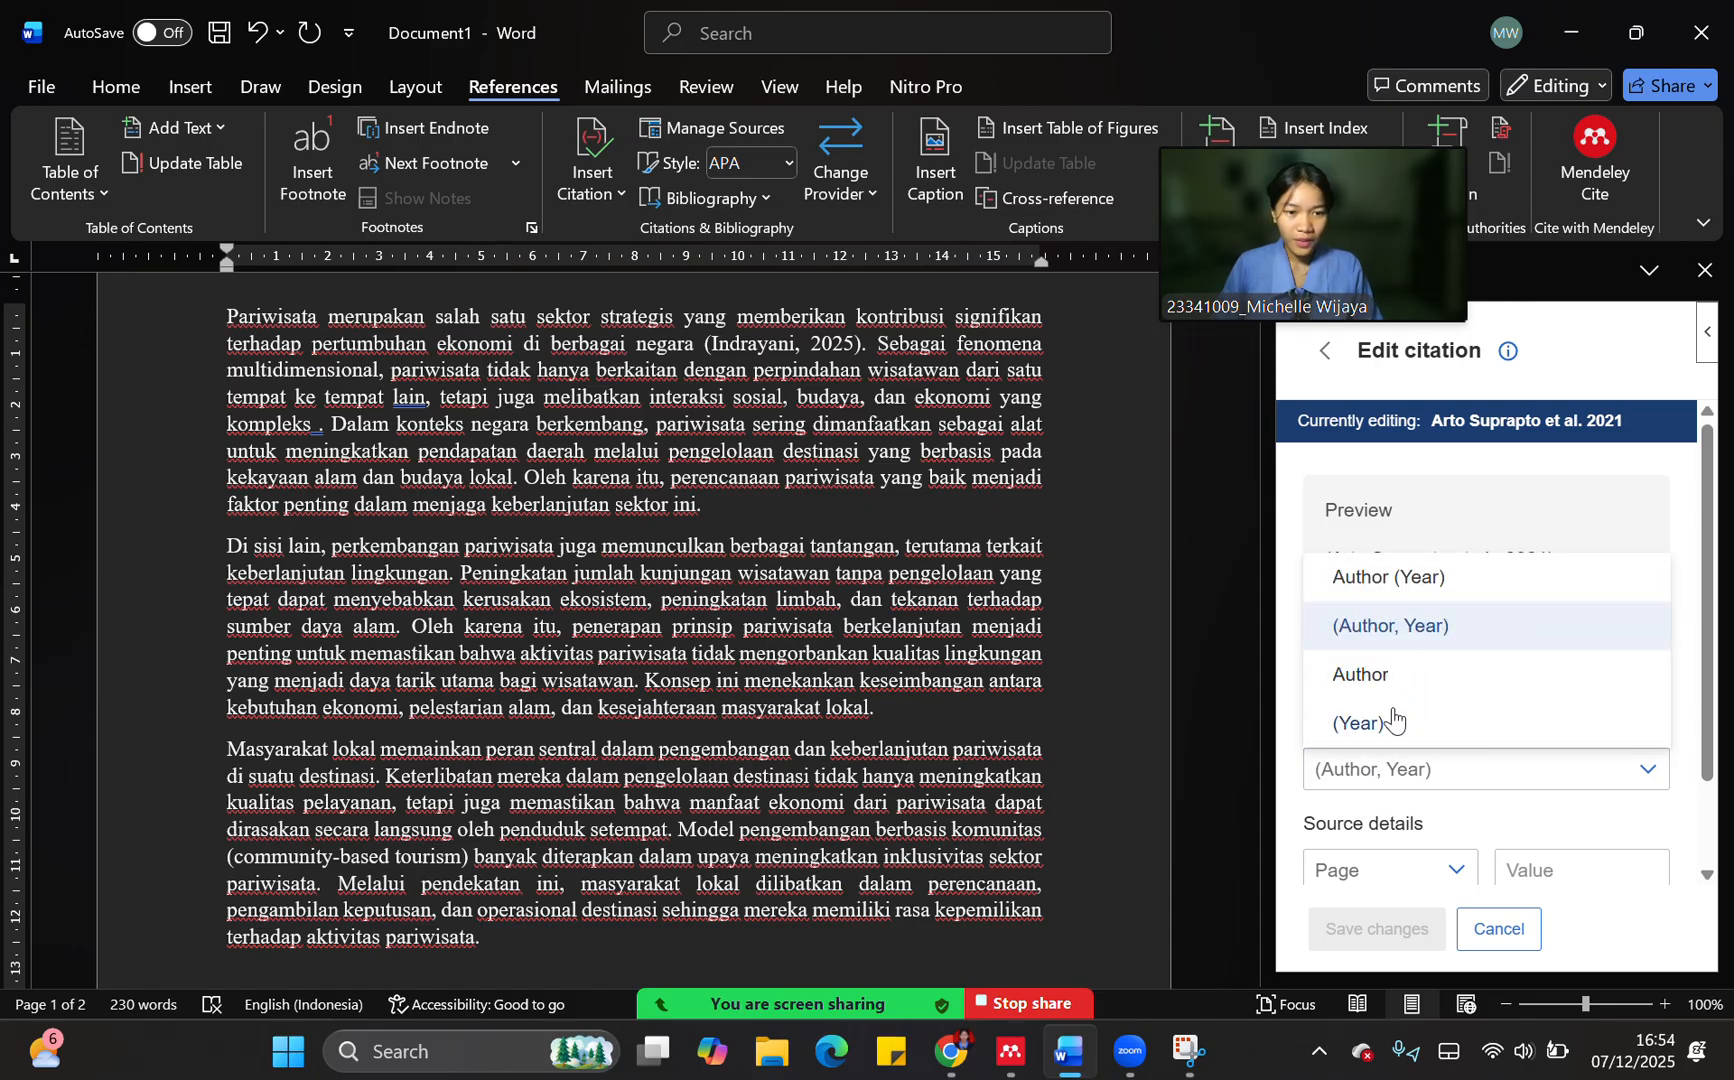
pyautogui.click(1412, 585)
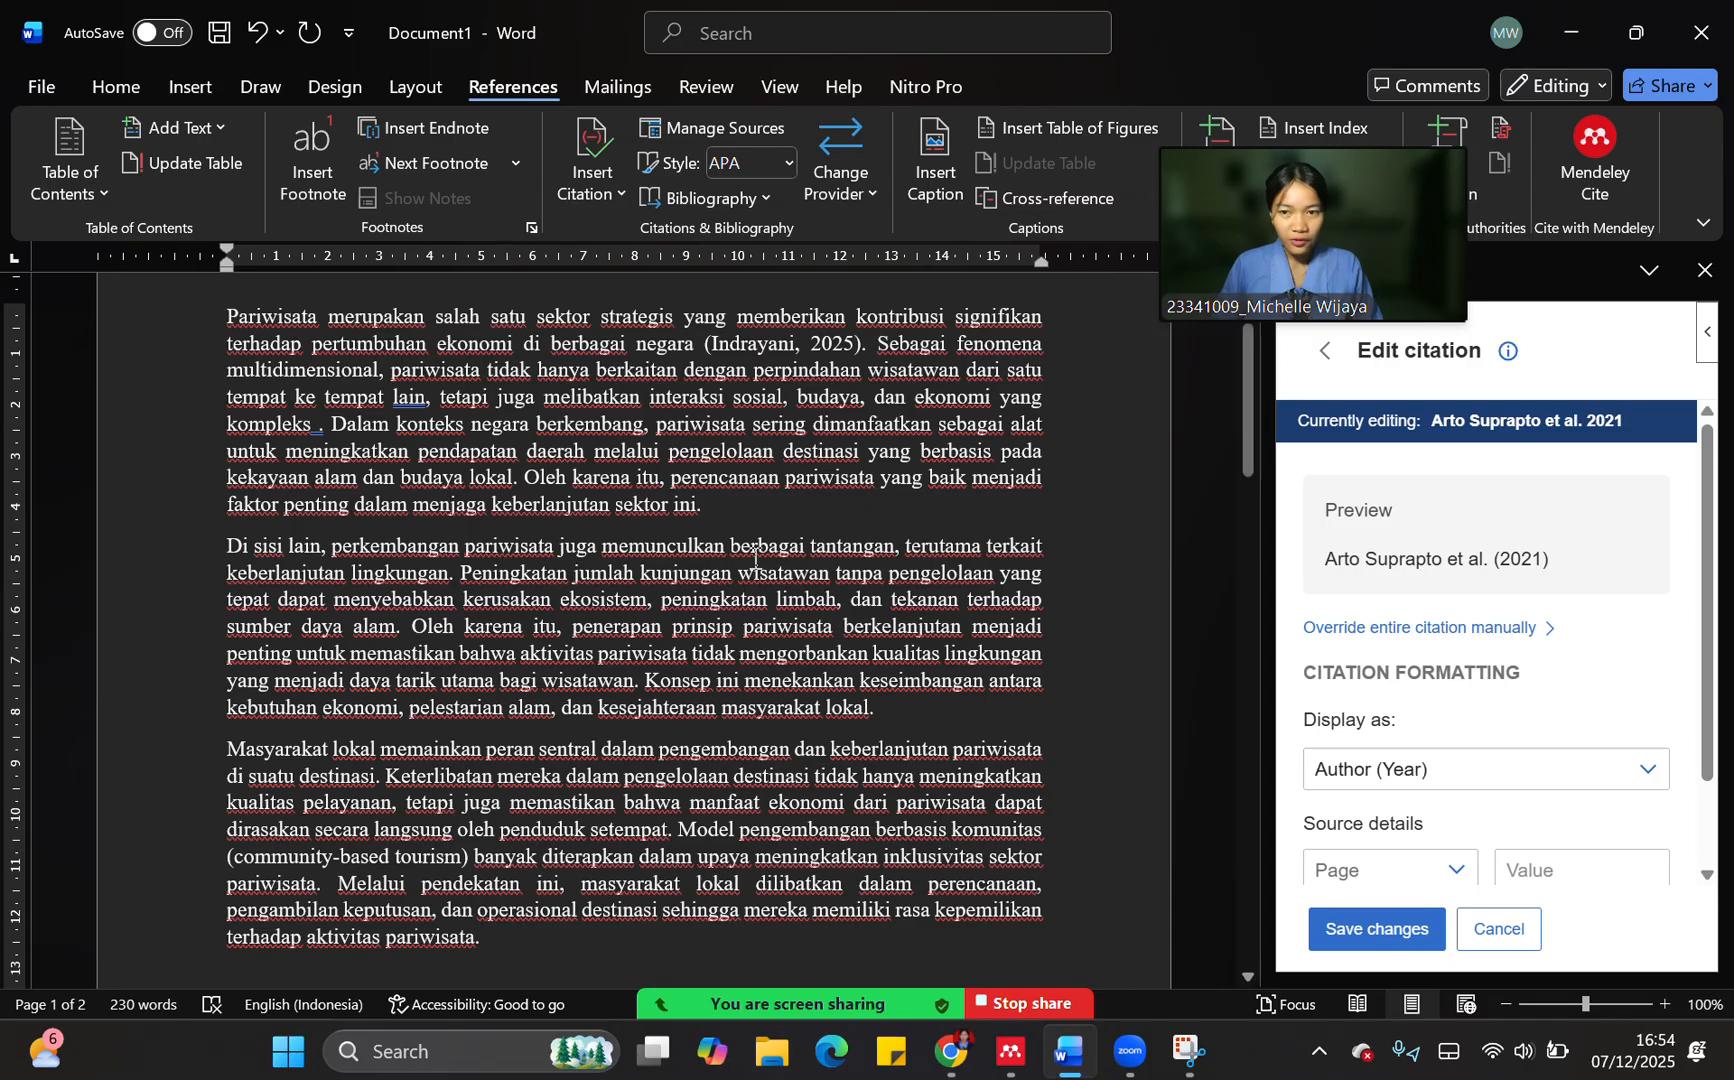
# Remove the extra space after "kompleks" in the first paragraph and make the third paragraph begin with "Menurut masyarakat"
pyautogui.click(314, 428)
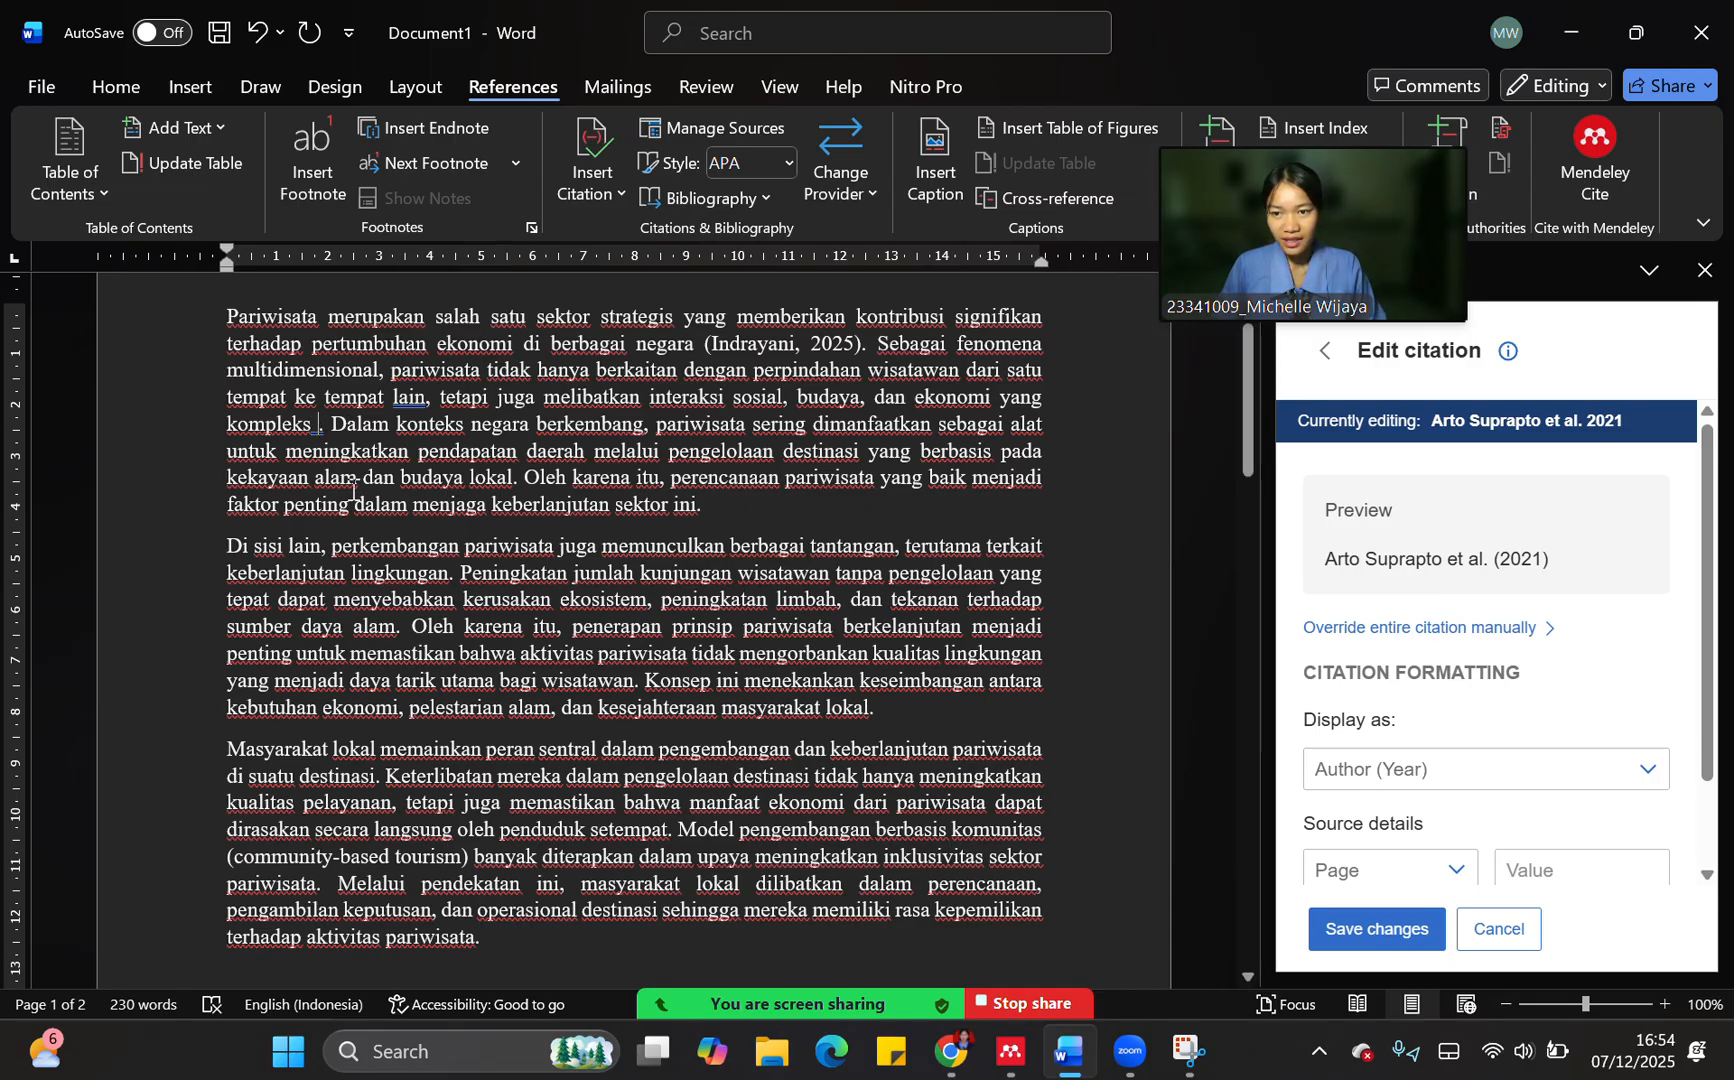
pyautogui.press('BackSpace')
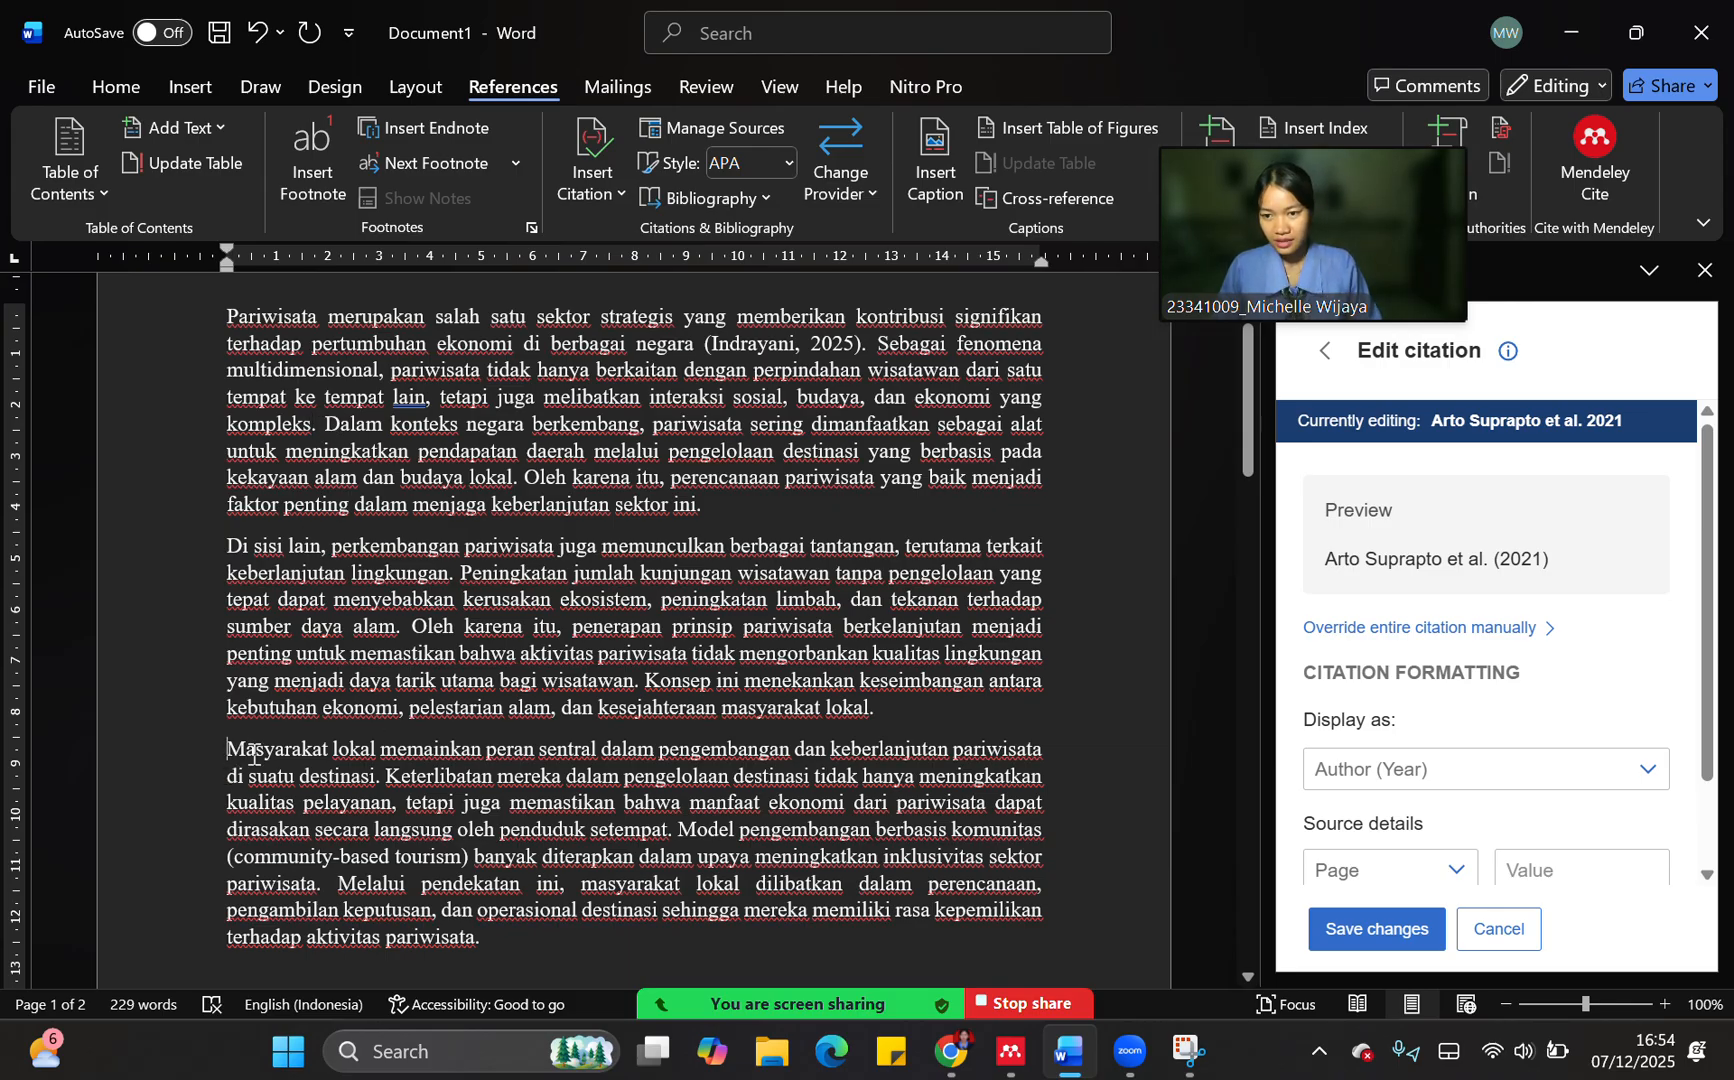
pyautogui.write('enurut ')
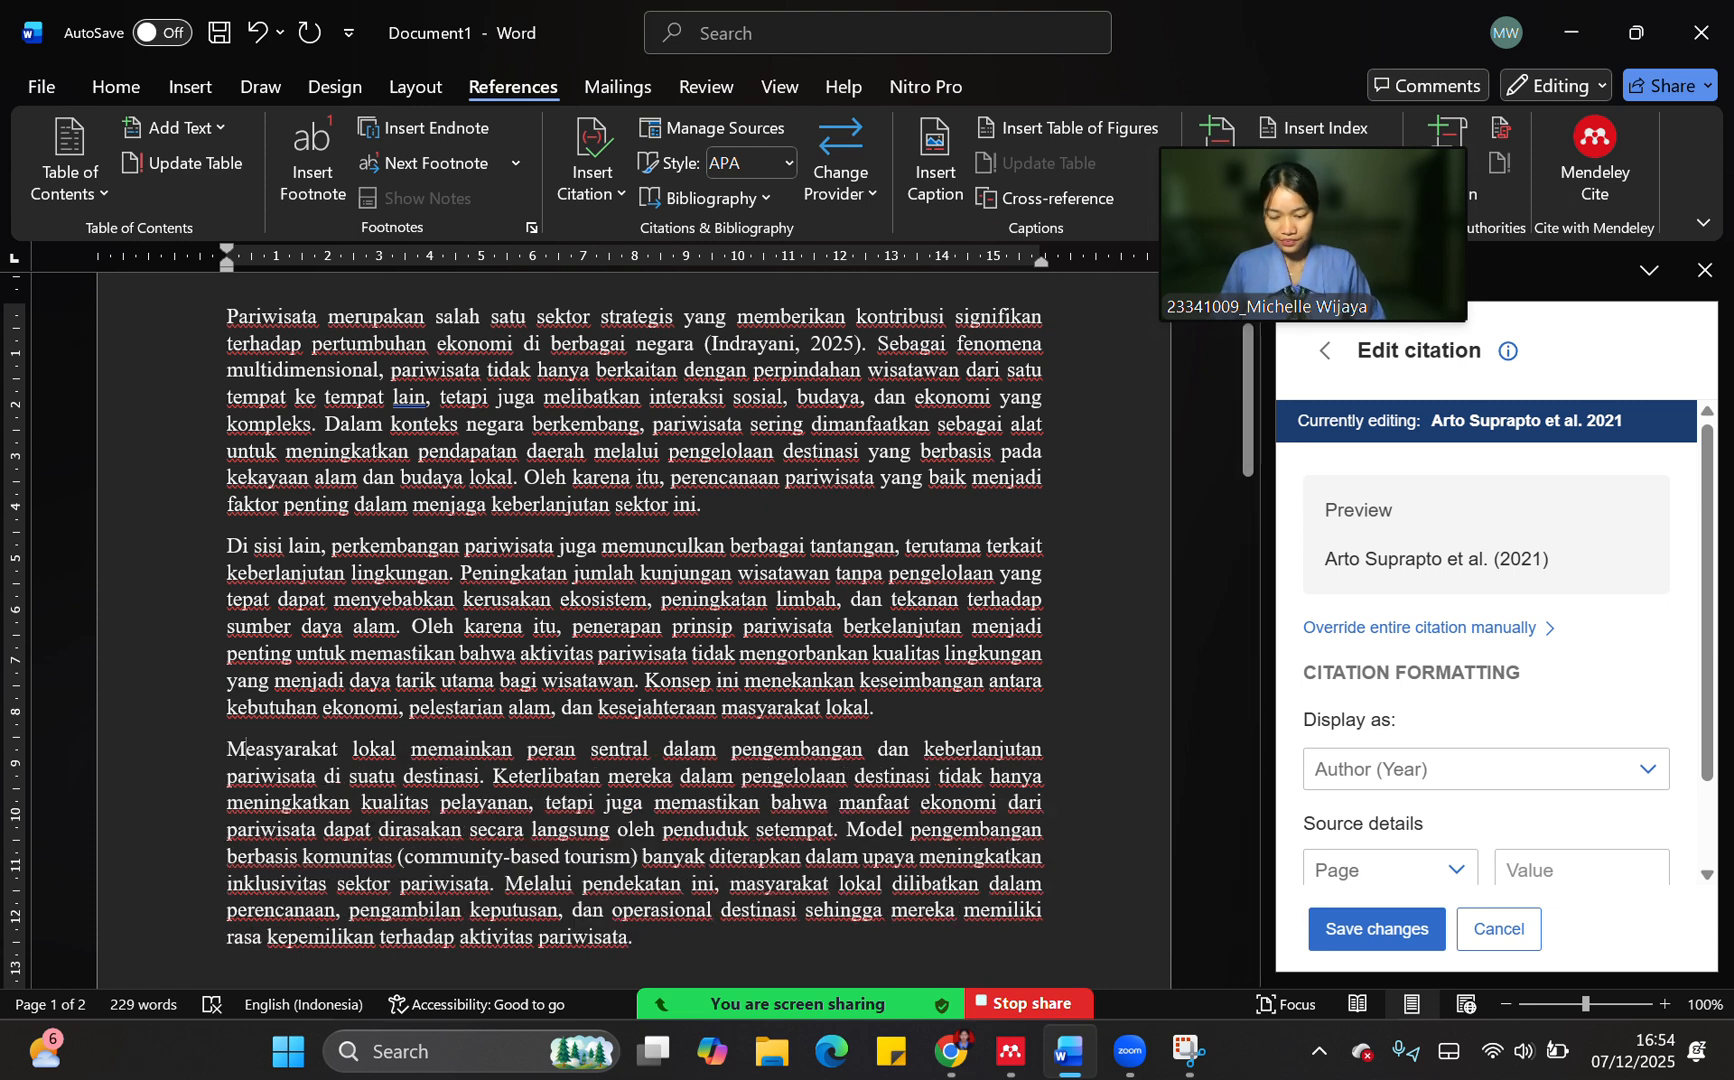
pyautogui.write('m')
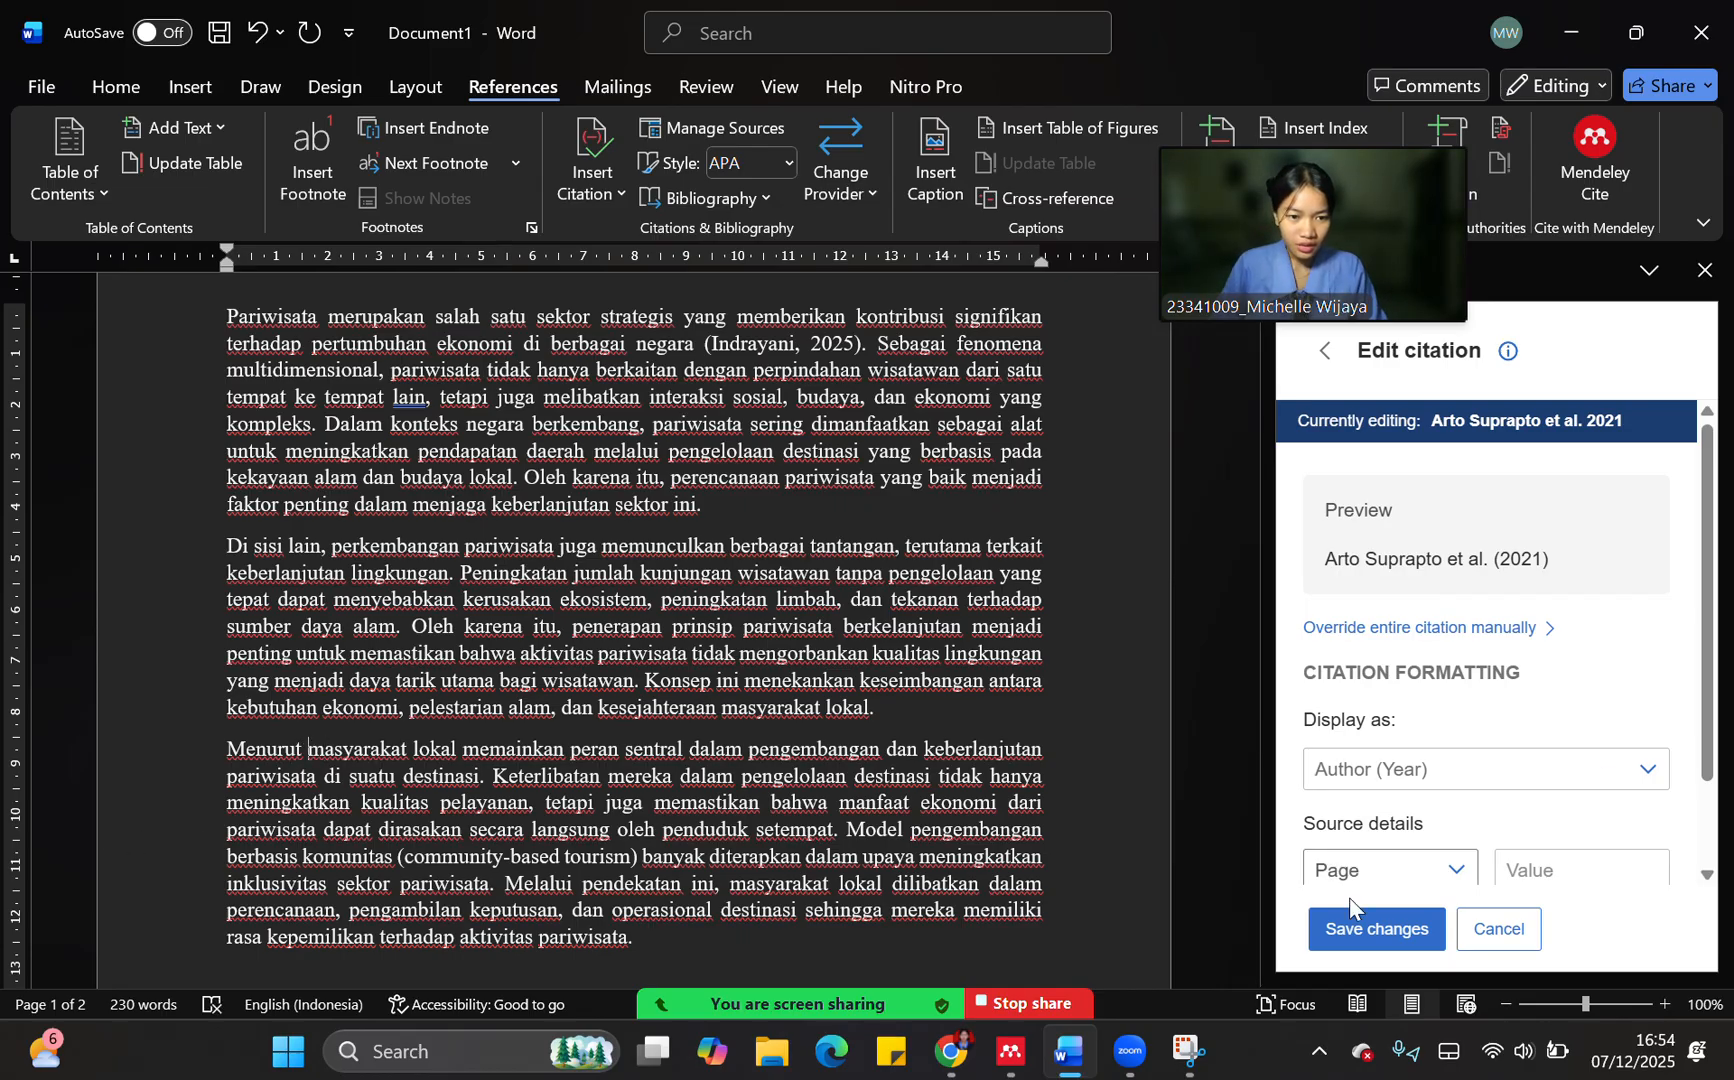
# Insert the Author (Year) citation for "Tata Kelola Destinasi Pariwisata Desa Tenganan Pegringsingan" after "Menurut" in the third paragraph and add a space after it
pyautogui.click(1326, 934)
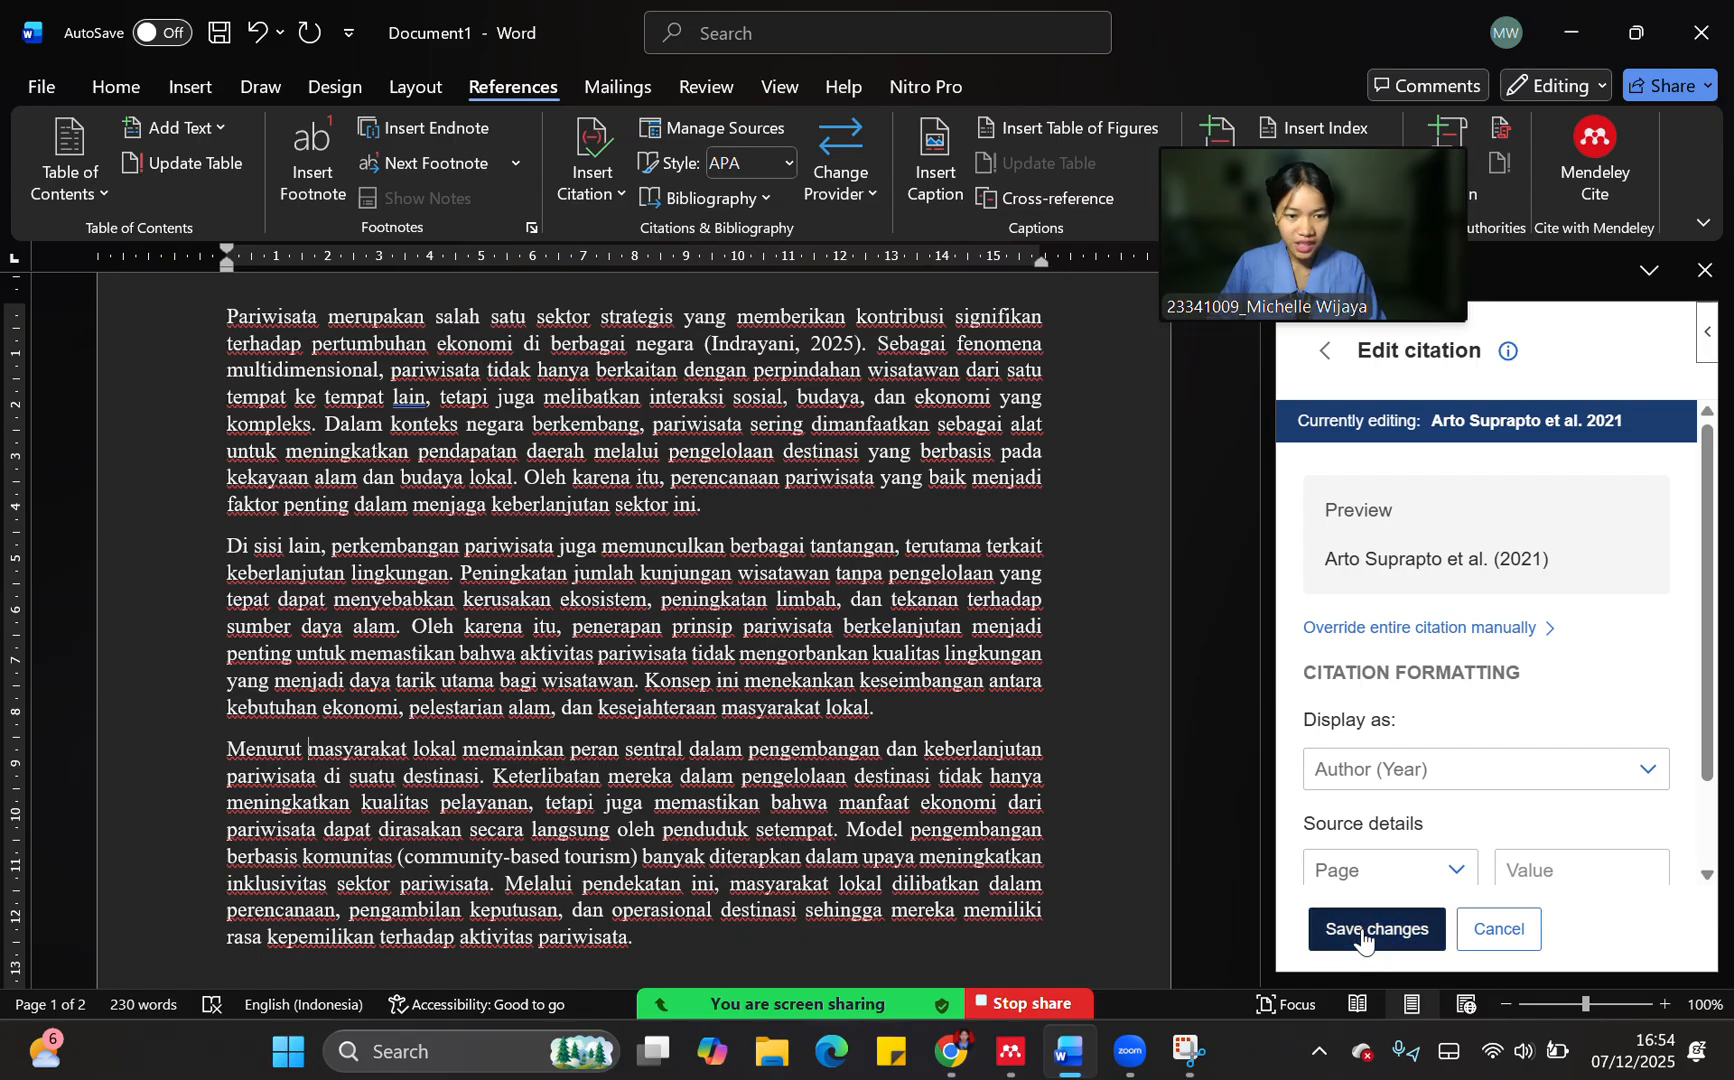
pyautogui.click(1347, 937)
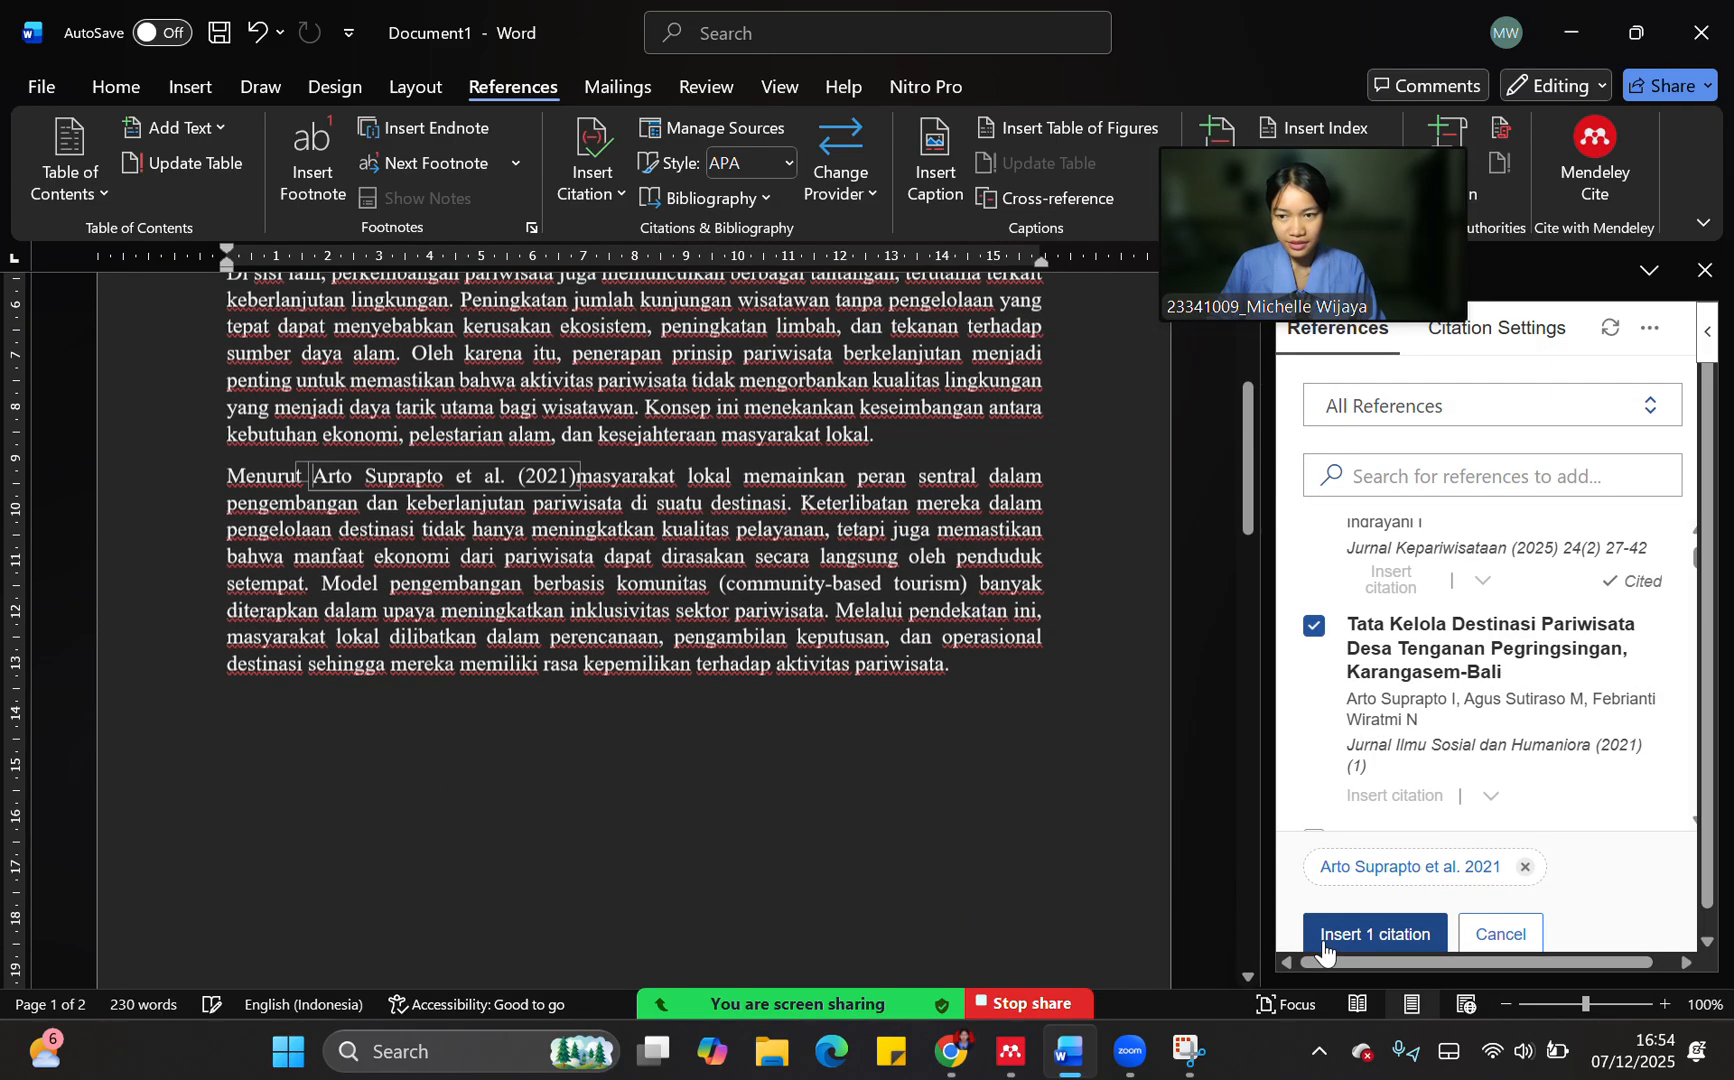
pyautogui.click(578, 445)
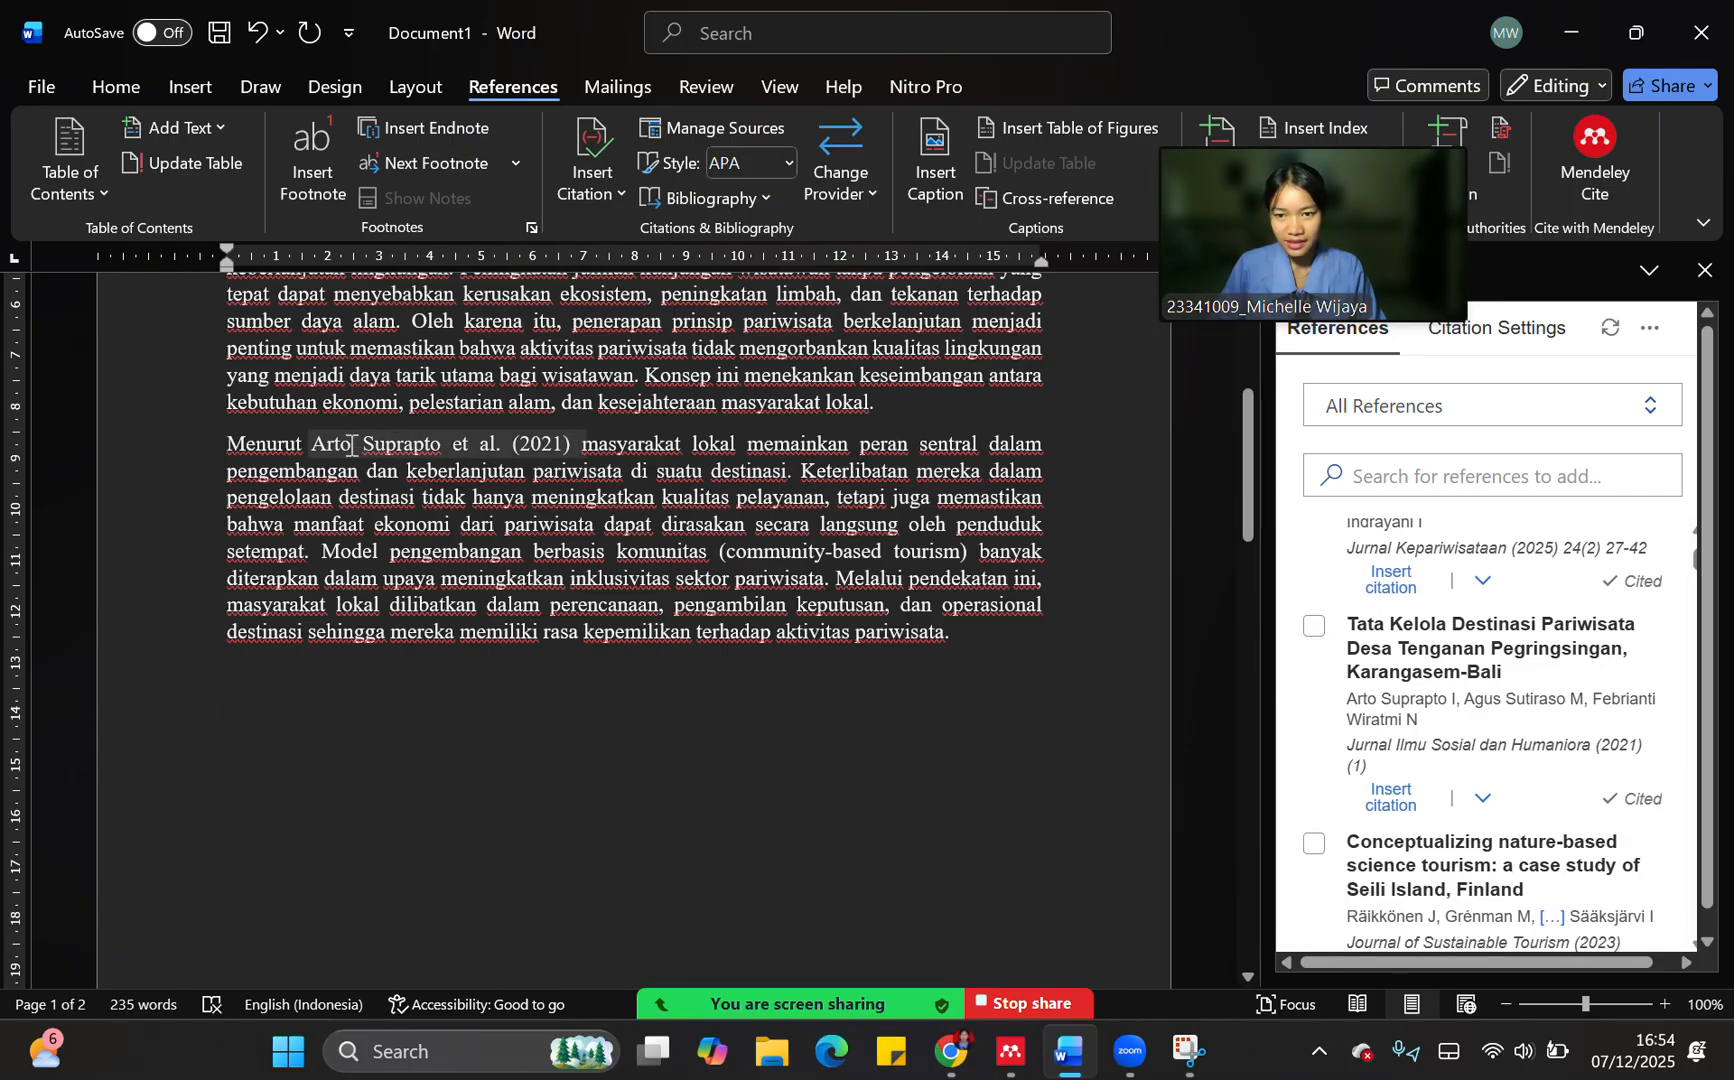
pyautogui.scroll(5, 708, 621)
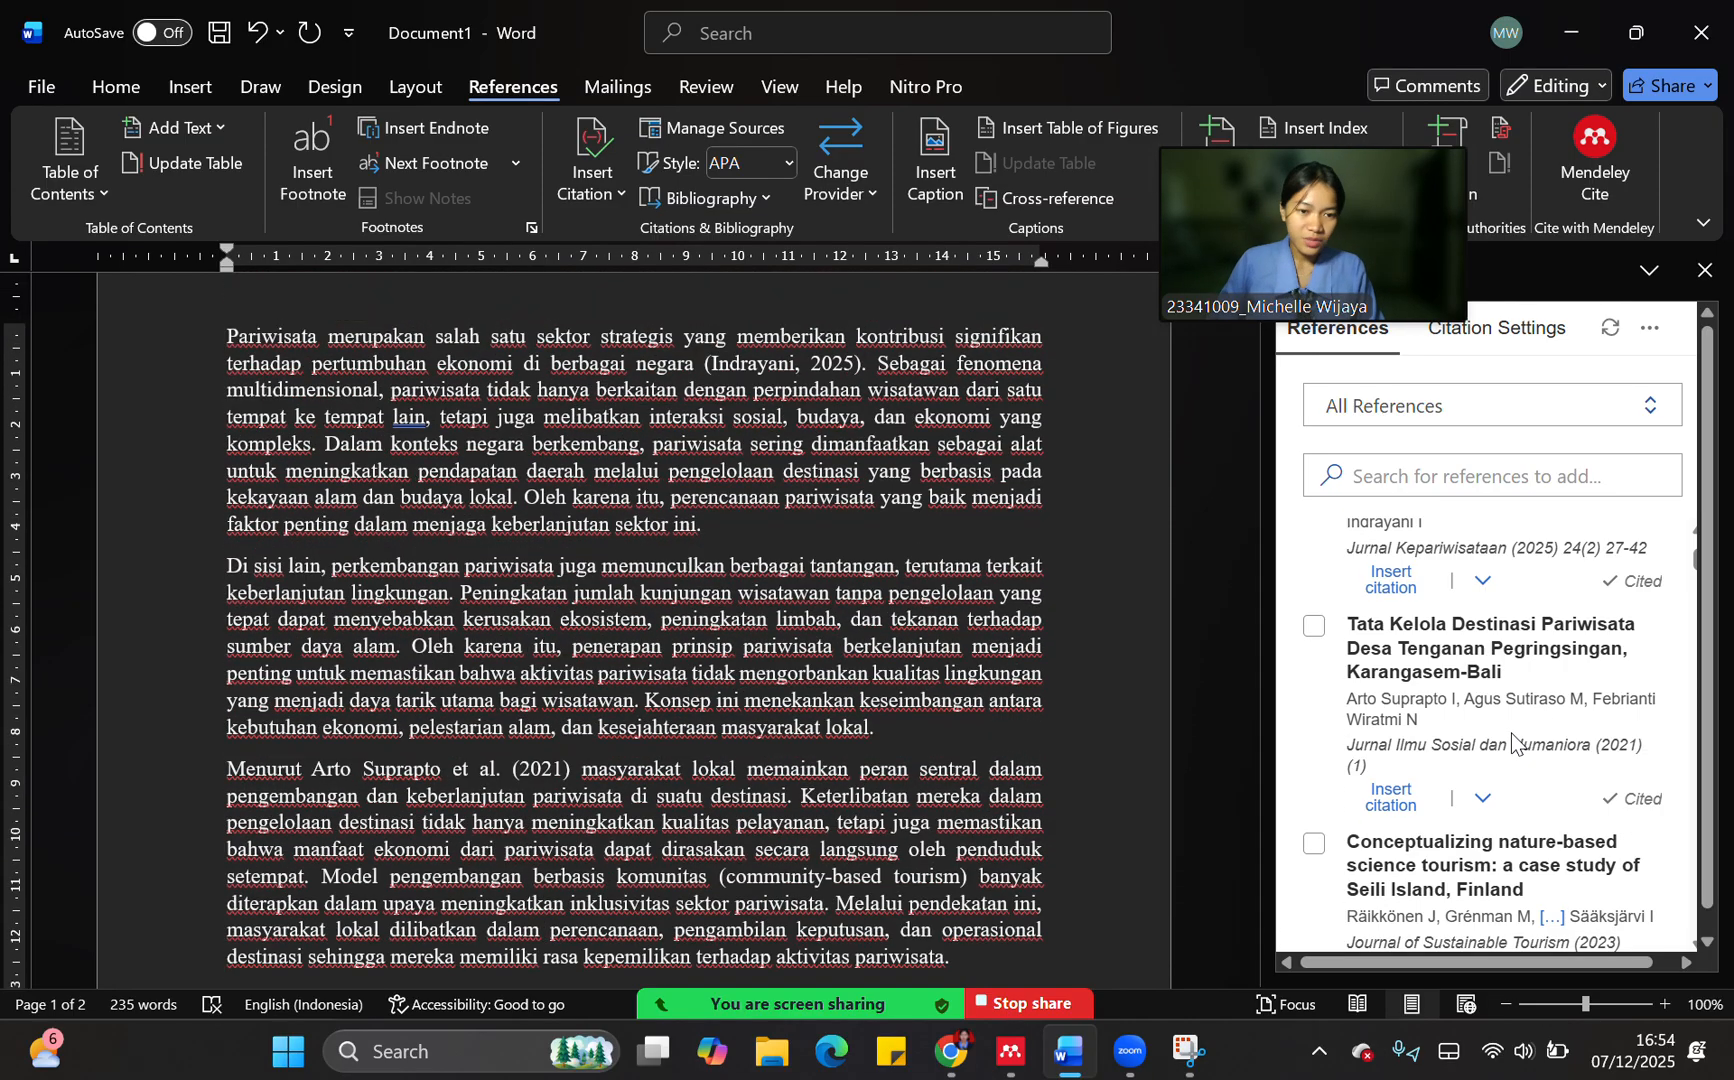
# After "sumber daya alam" in the second paragraph, select the references "Pengaruh Motivasi, Kreativitas, Inovasi" and "Exploring Tourists' Behavioral Patterns" for a combined citation
pyautogui.scroll(-3, 1472, 745)
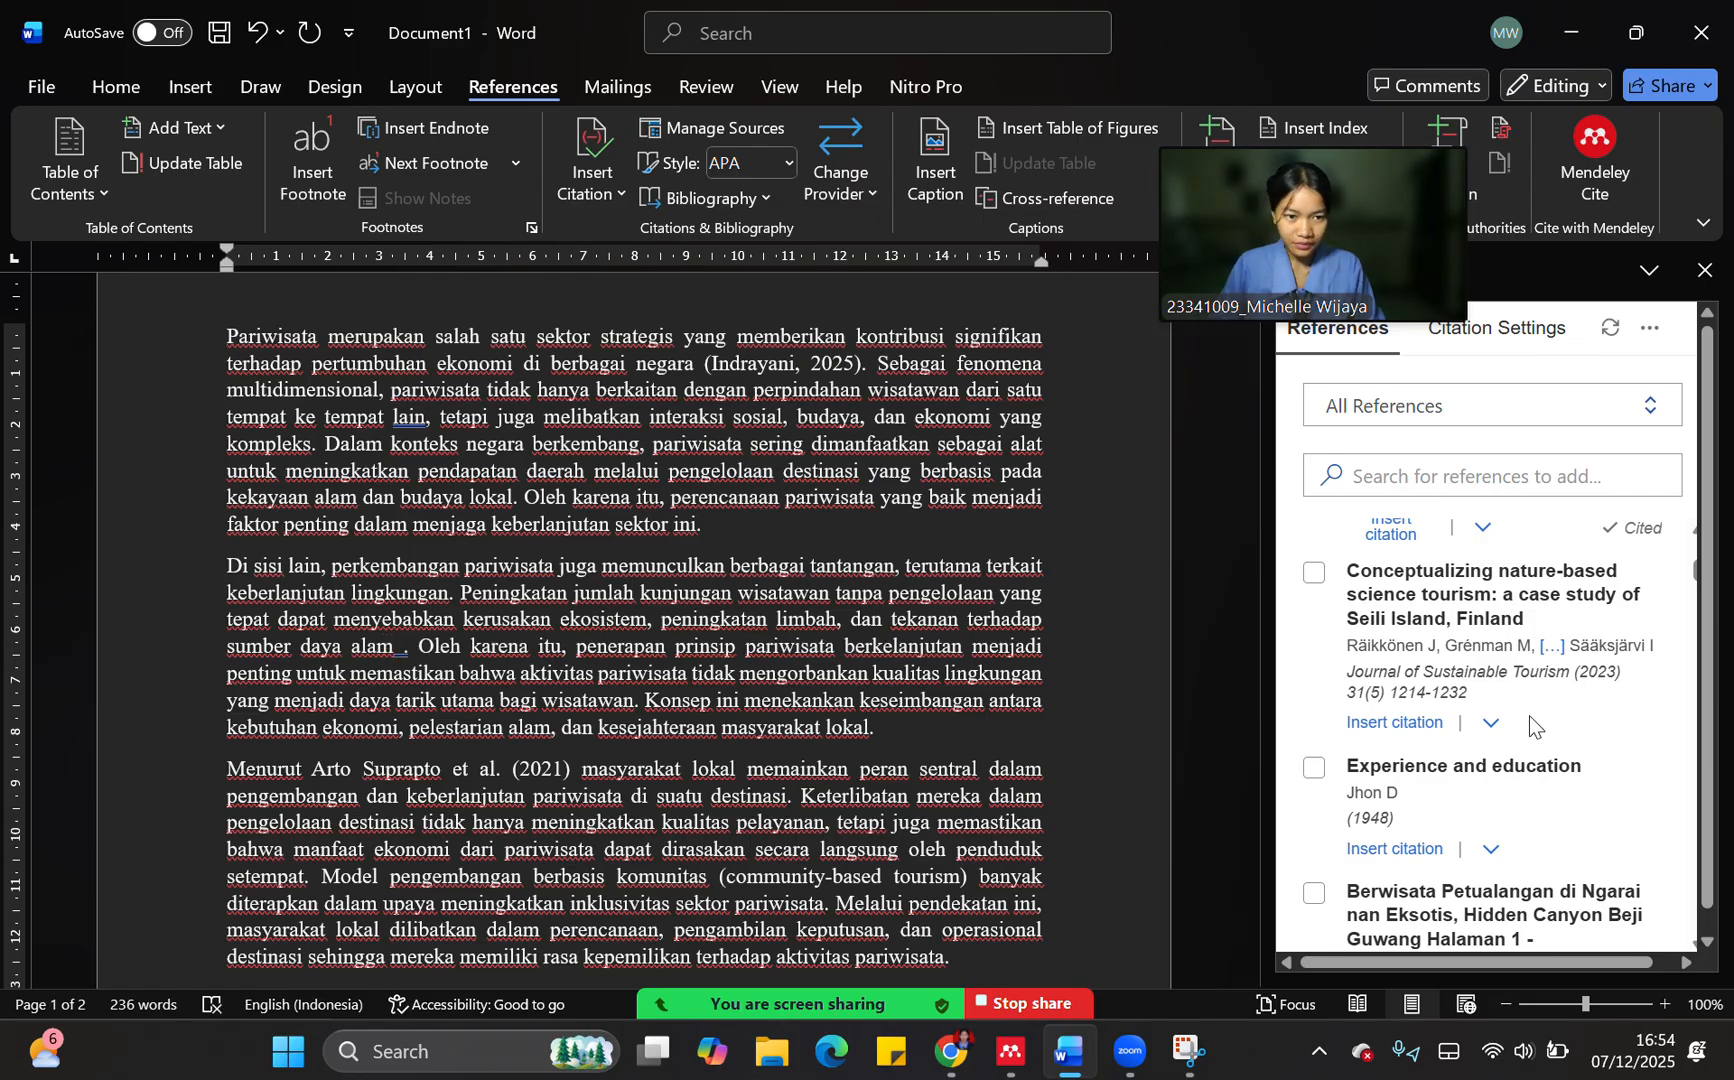
pyautogui.scroll(-2, 1373, 716)
pyautogui.scroll(3, 1368, 718)
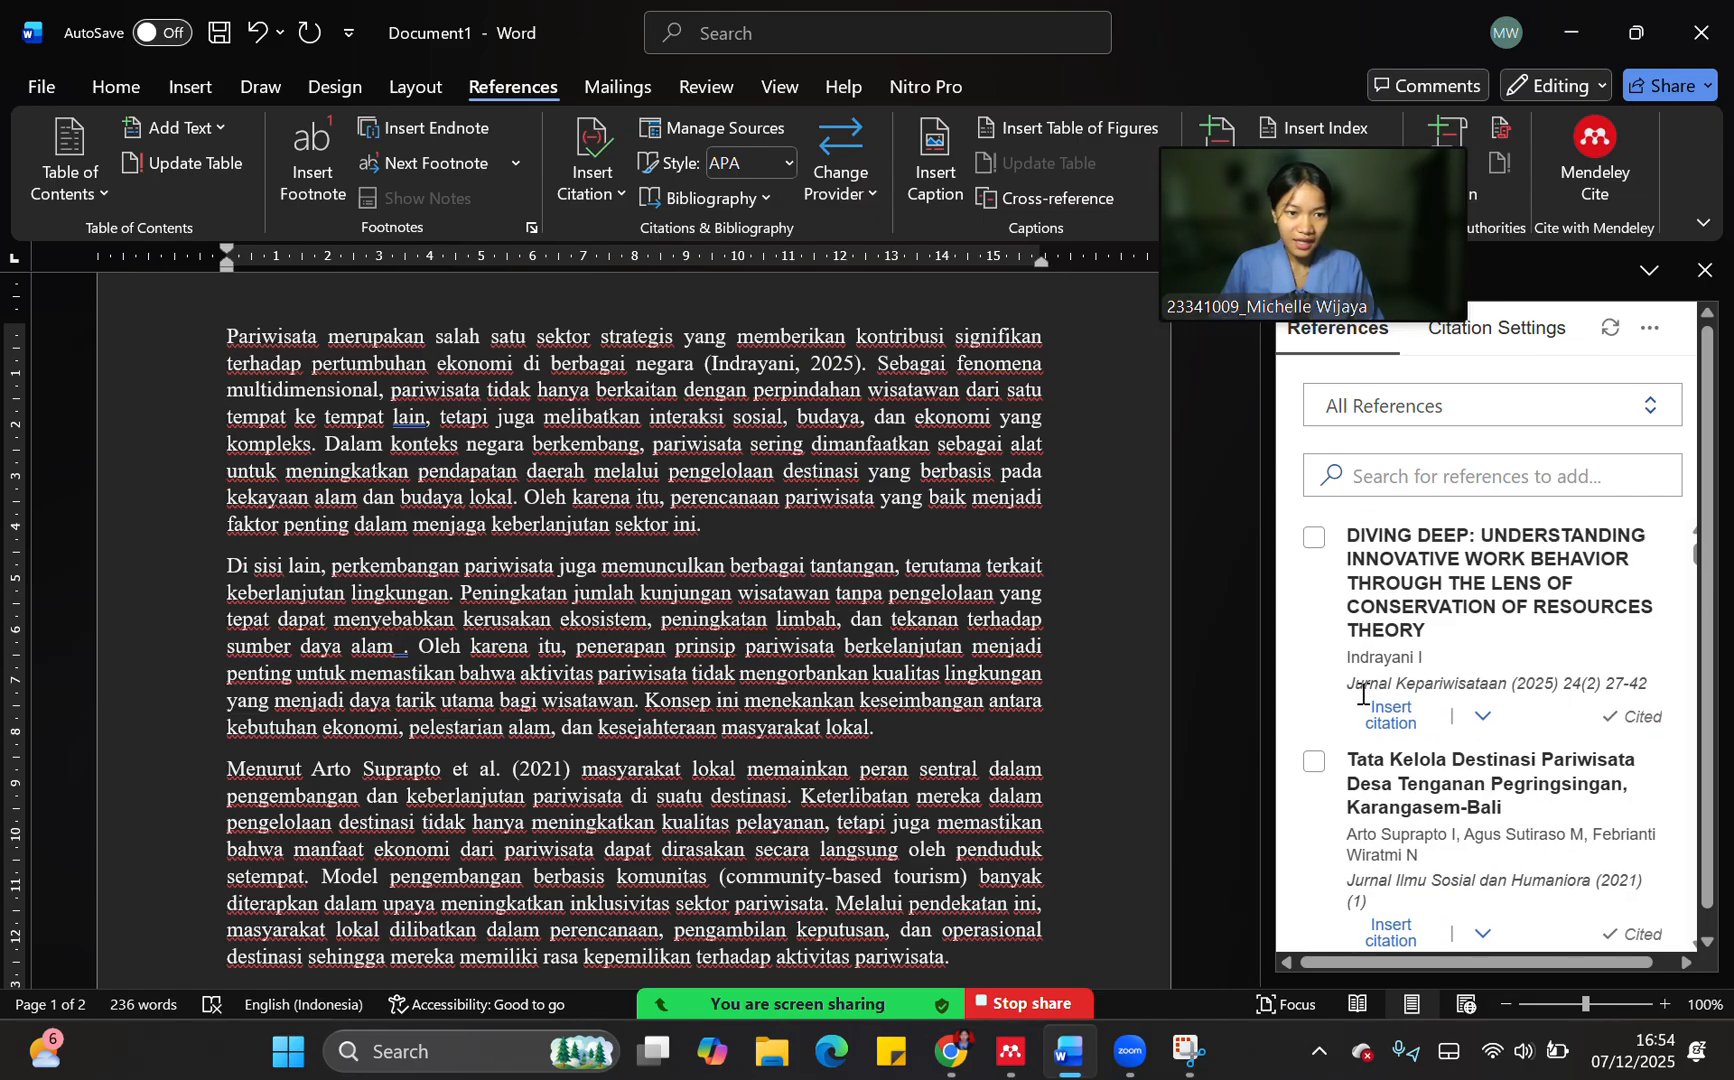
pyautogui.scroll(-3, 1364, 700)
pyautogui.scroll(-8, 1363, 693)
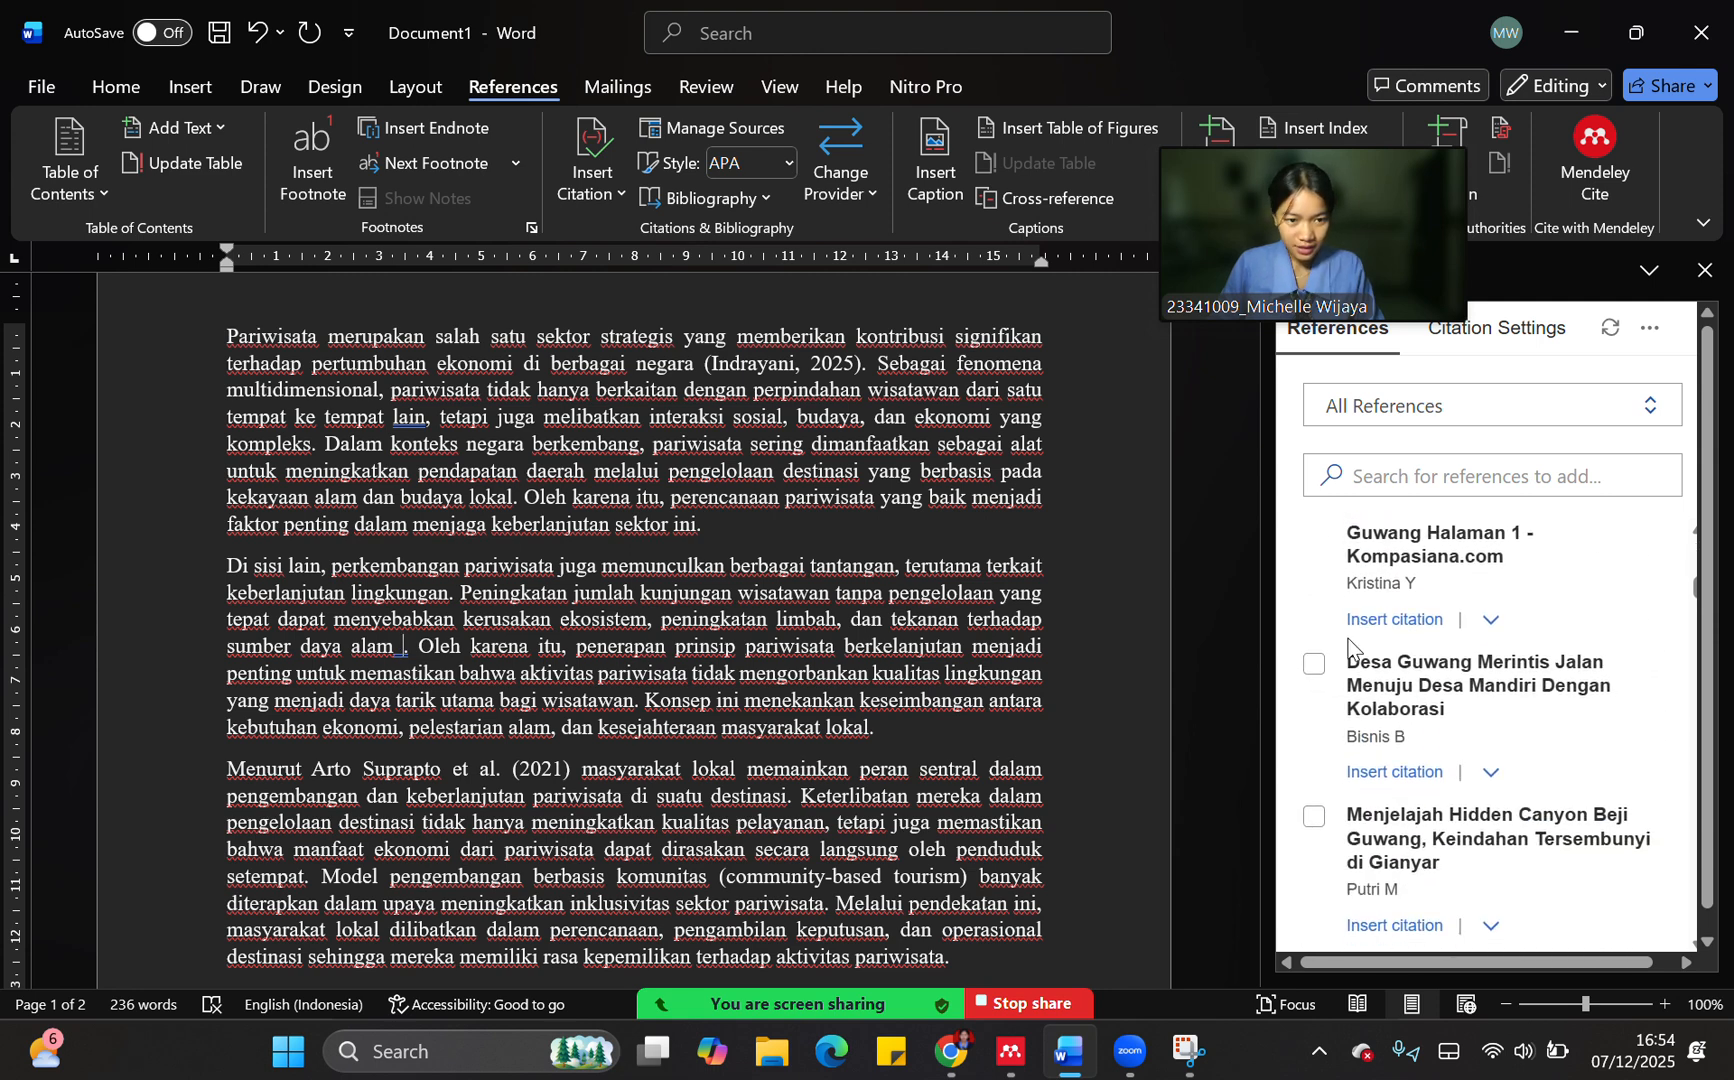
pyautogui.scroll(4, 1360, 680)
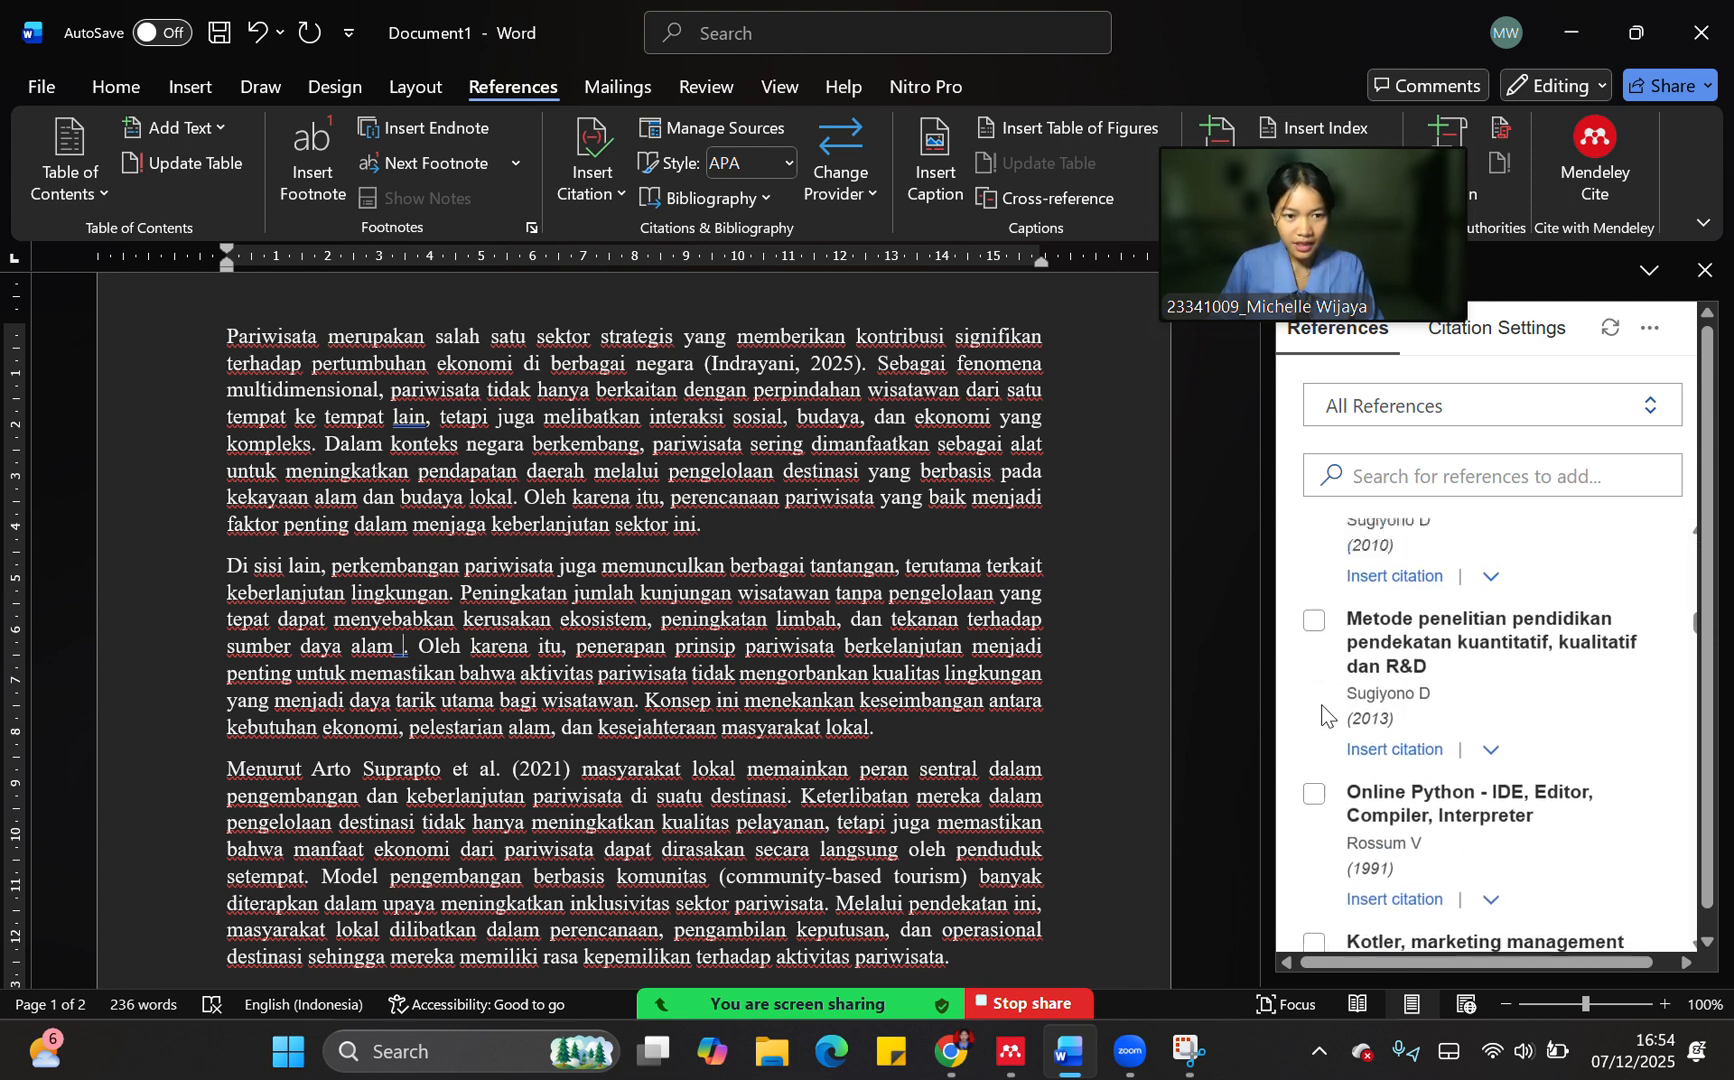
pyautogui.scroll(-8, 1330, 705)
pyautogui.scroll(-3, 1321, 712)
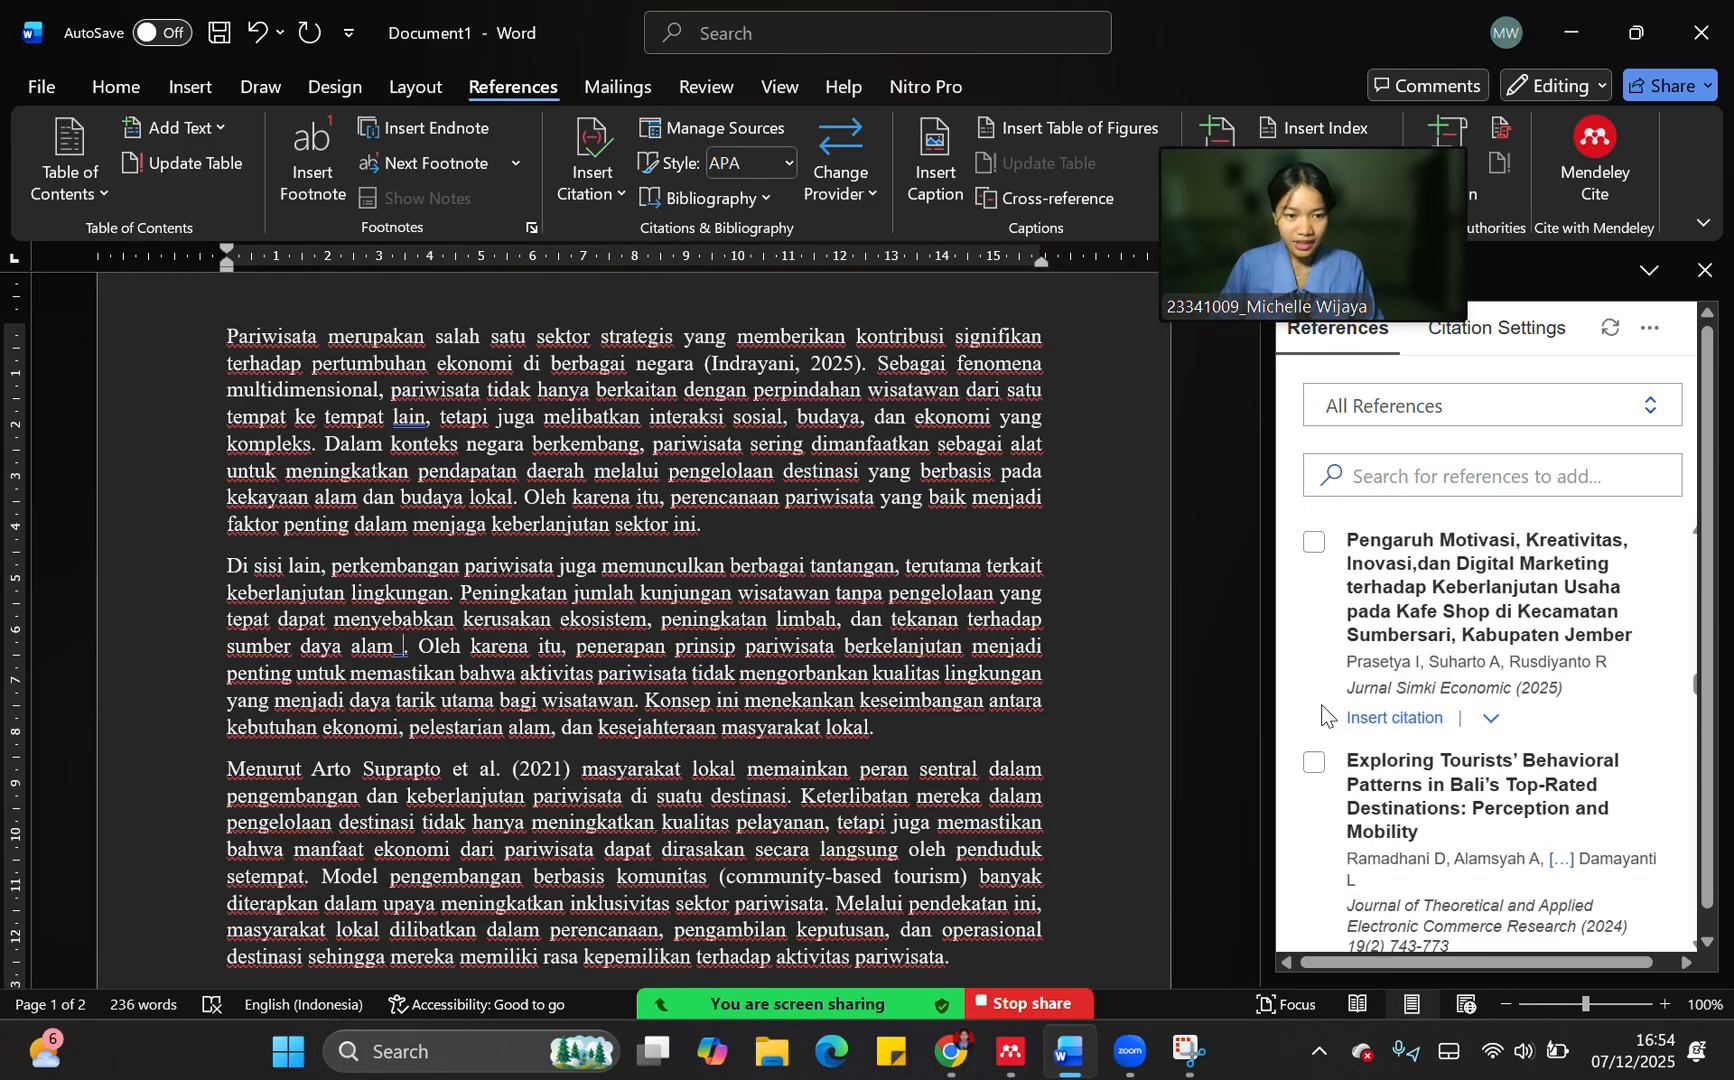
pyautogui.click(1313, 546)
pyautogui.click(1313, 762)
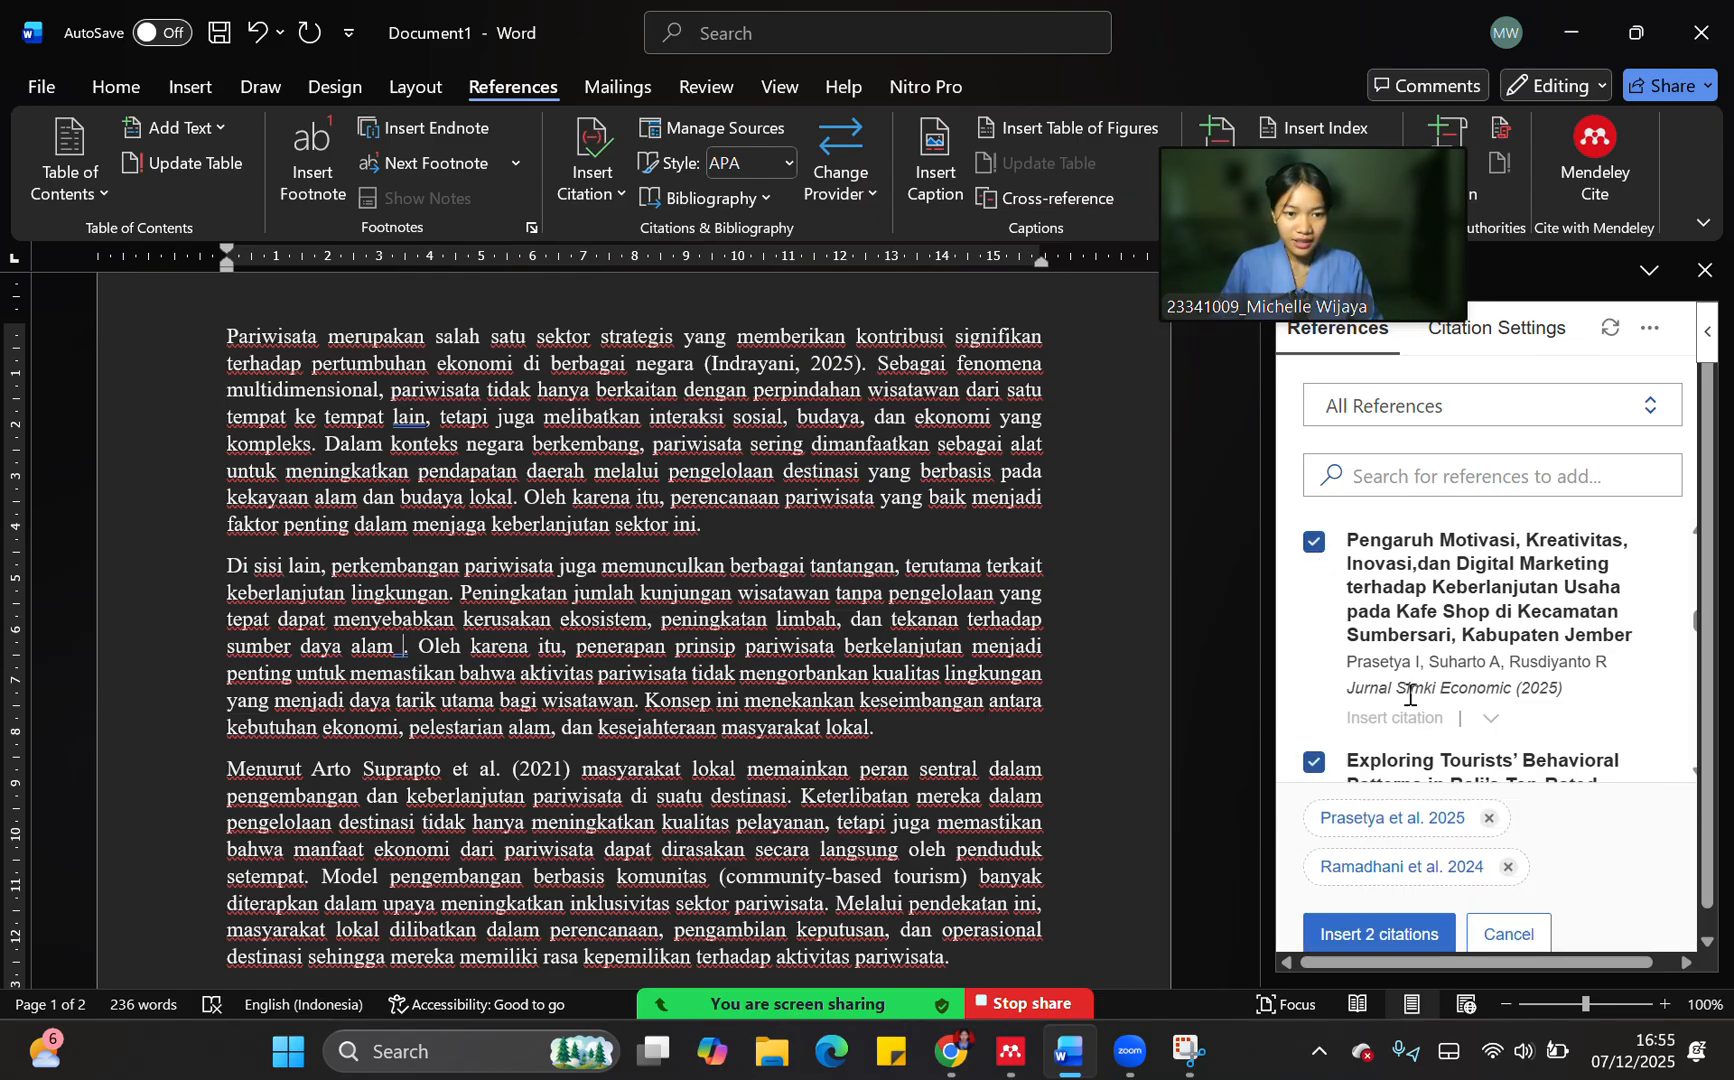
# Add "The Influence of Photo Quality on Purchase Decision" to the selected references, insert all three as one citation and check it
pyautogui.scroll(-5, 1383, 663)
pyautogui.scroll(-2, 1383, 660)
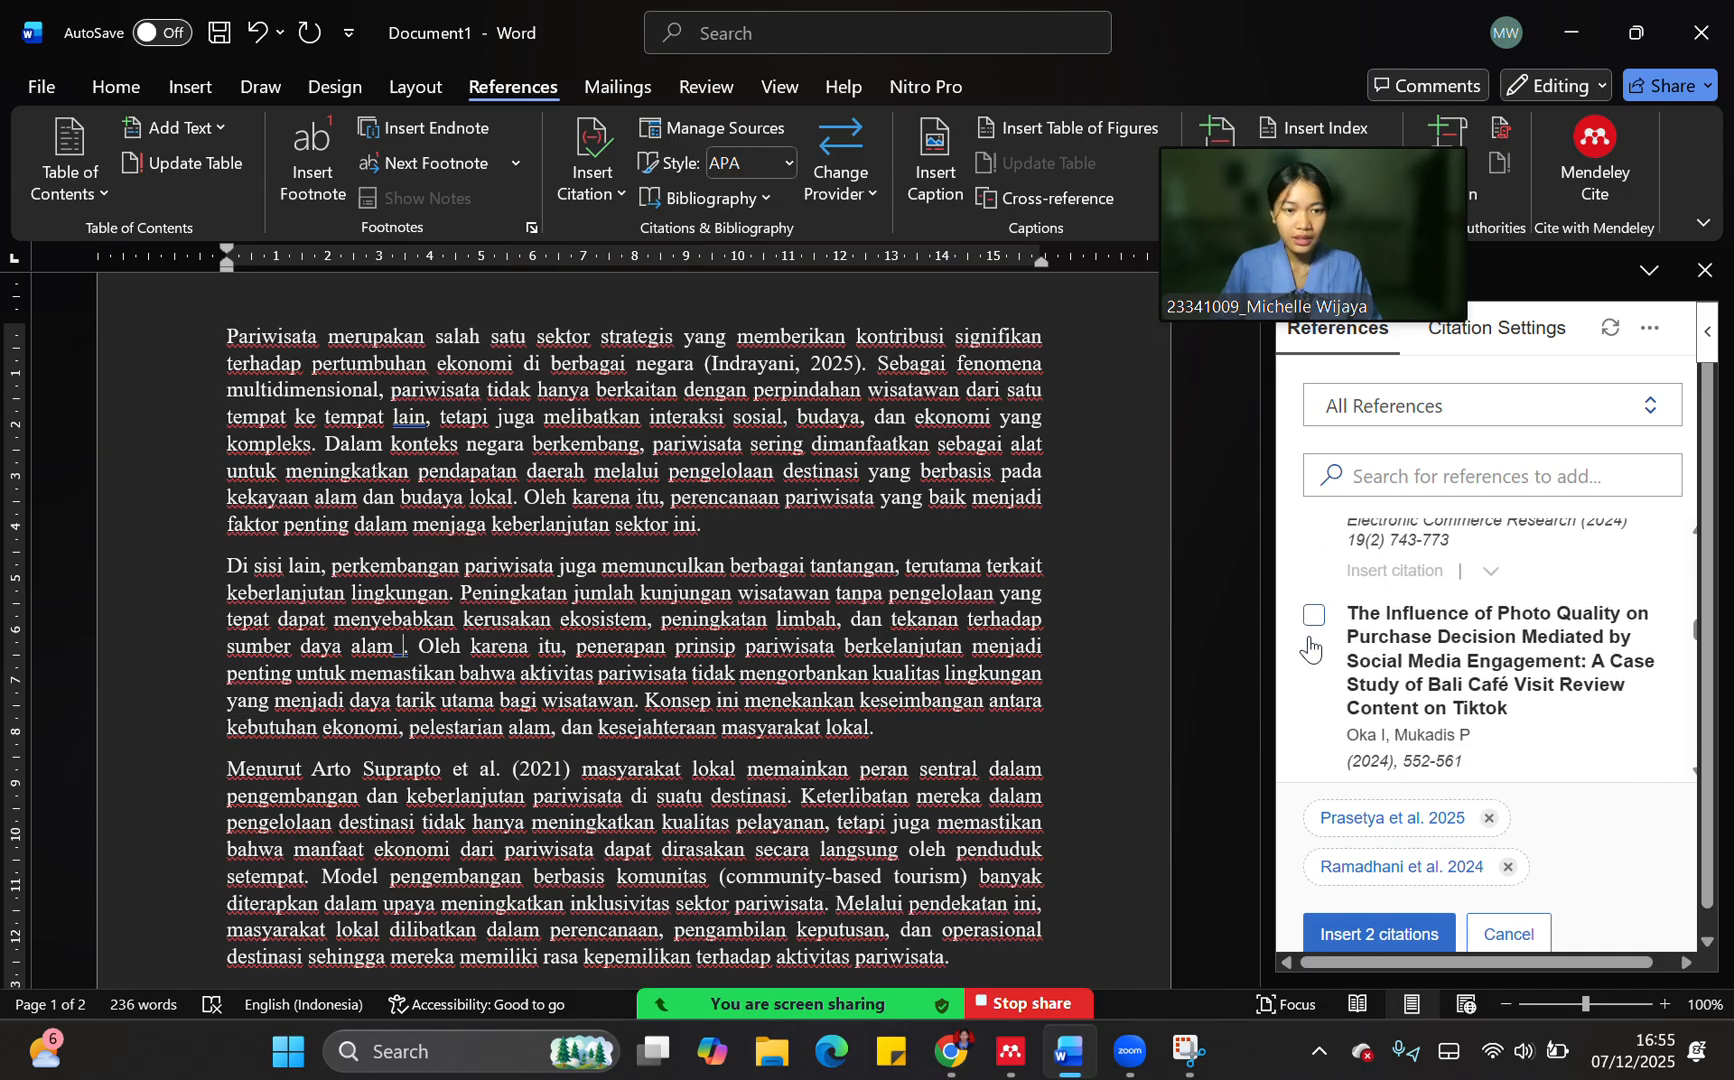
pyautogui.click(1312, 618)
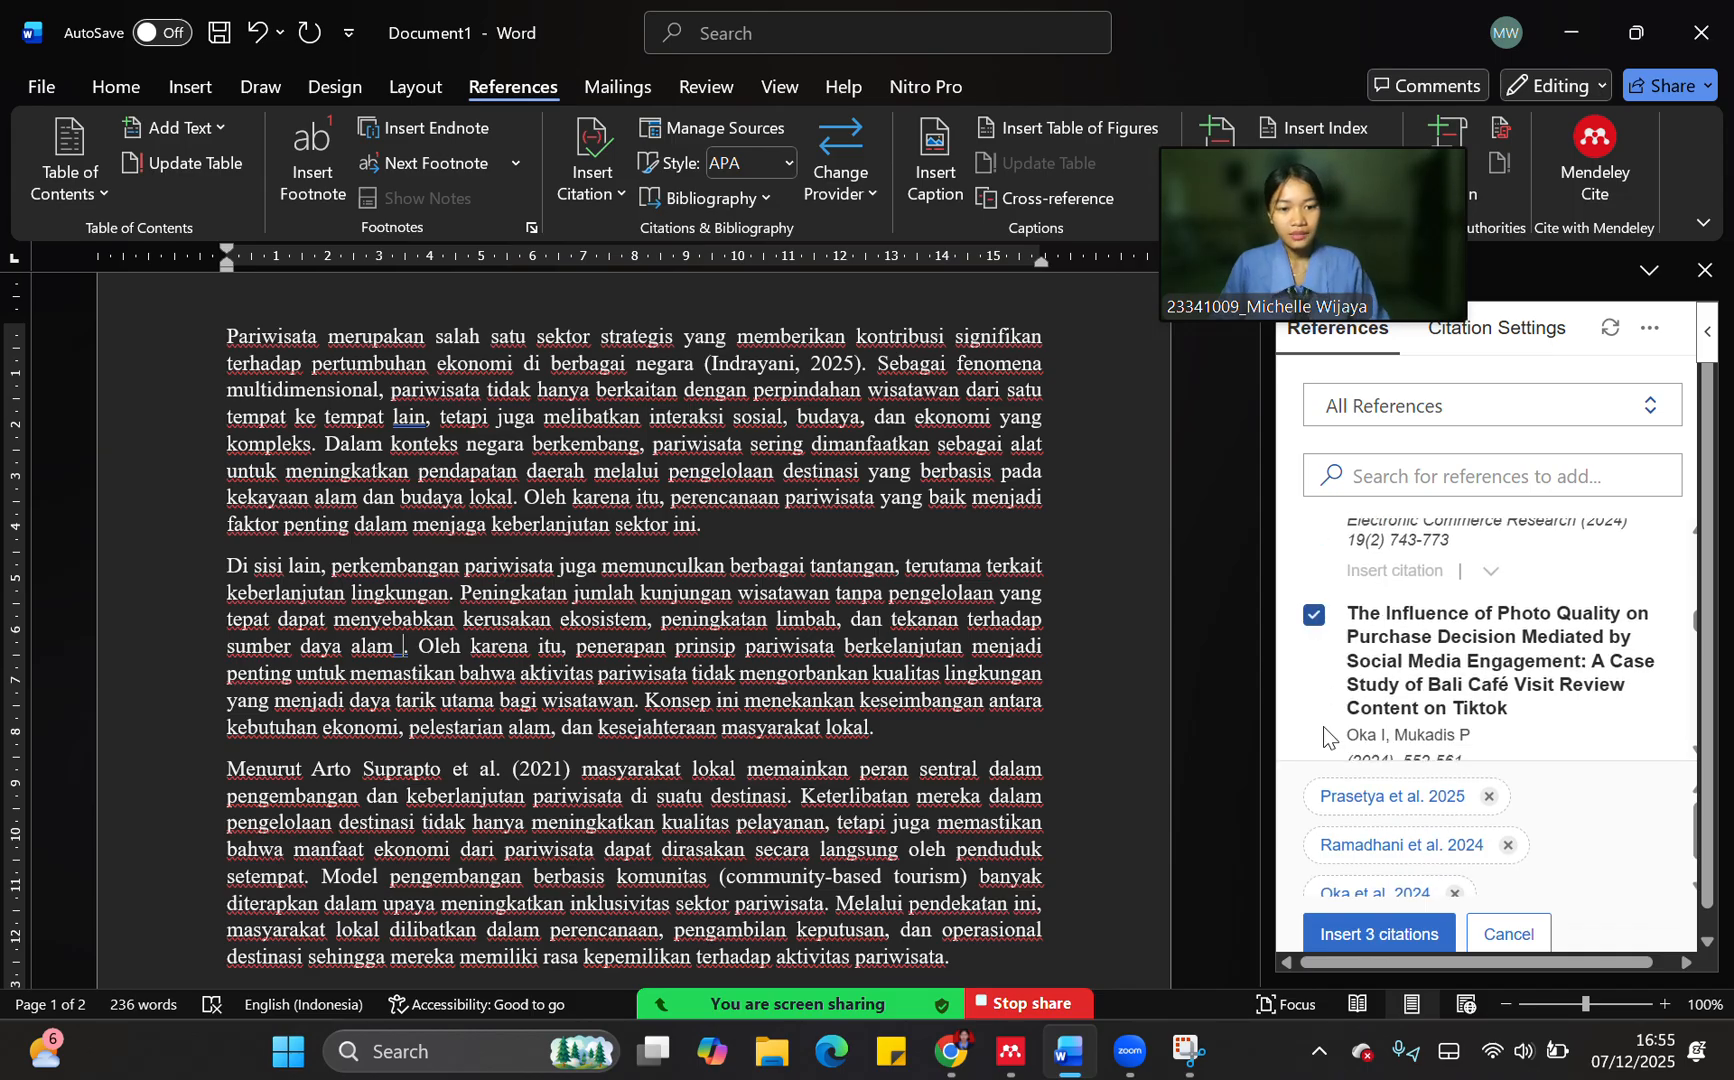
pyautogui.click(1368, 938)
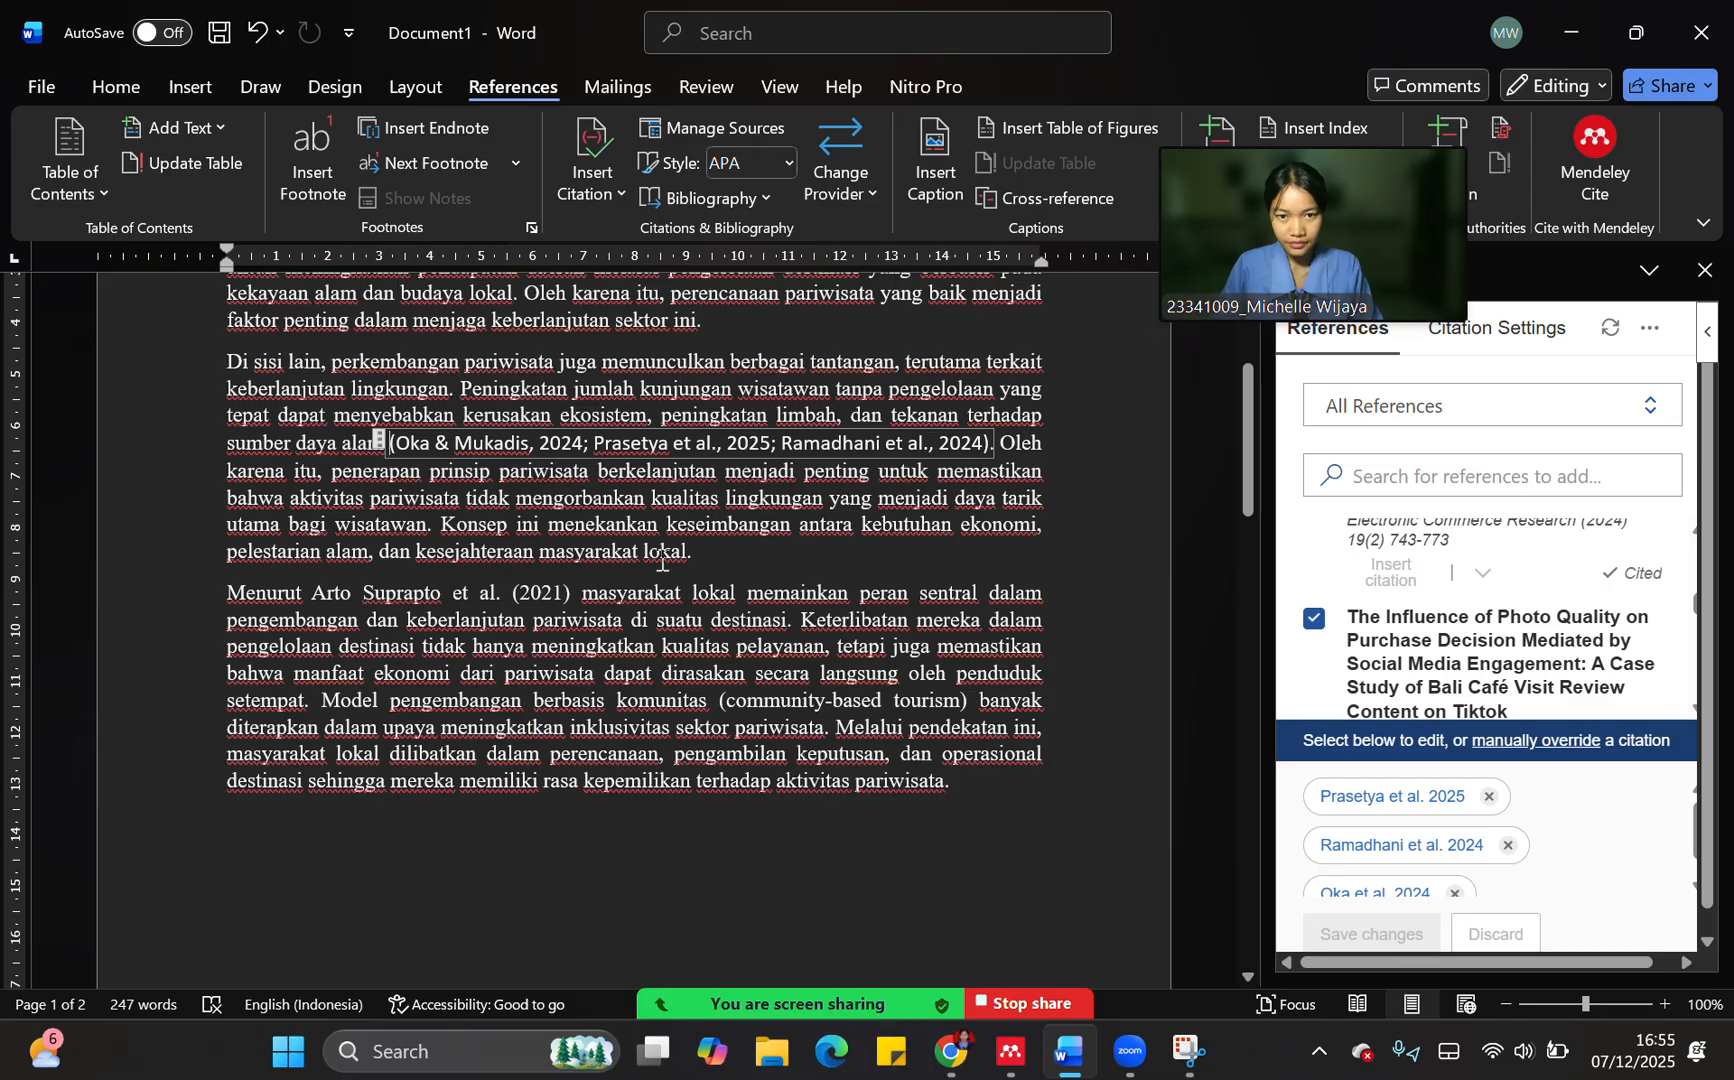
pyautogui.click(750, 573)
pyautogui.click(493, 444)
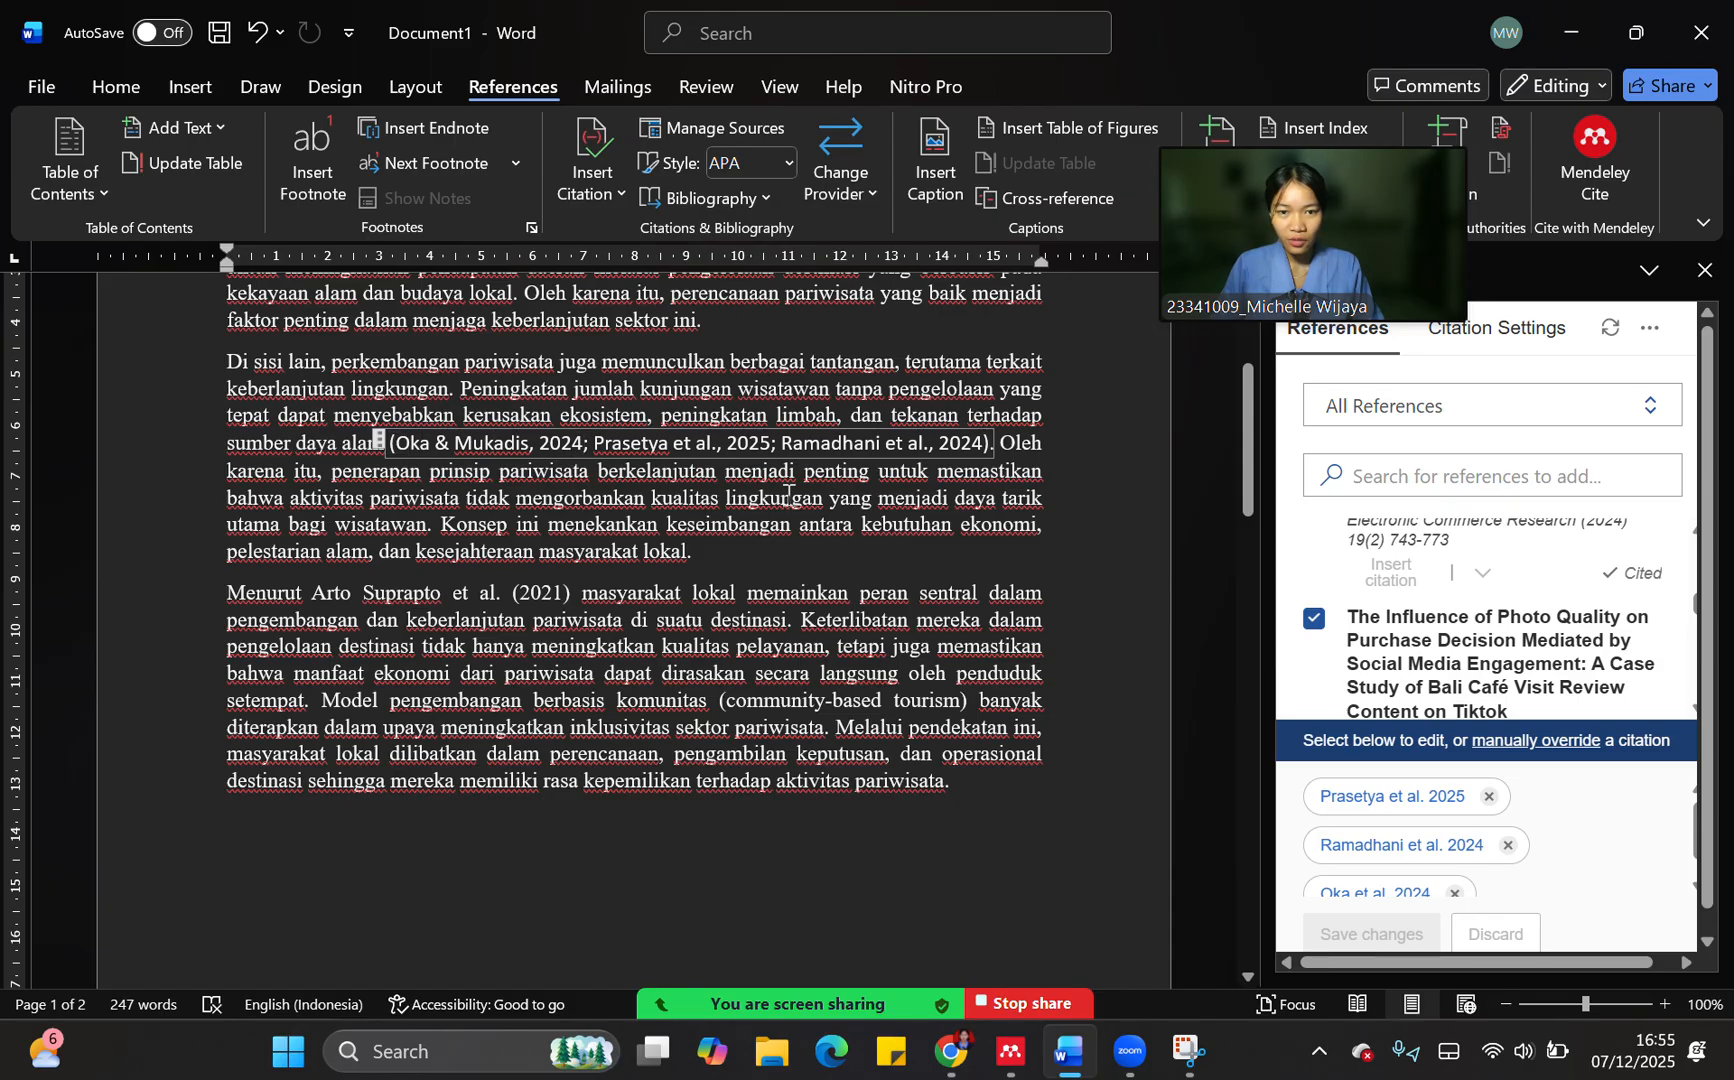
# Add "Menurut" before "Konsep ini menekankan" in the second paragraph
pyautogui.click(902, 562)
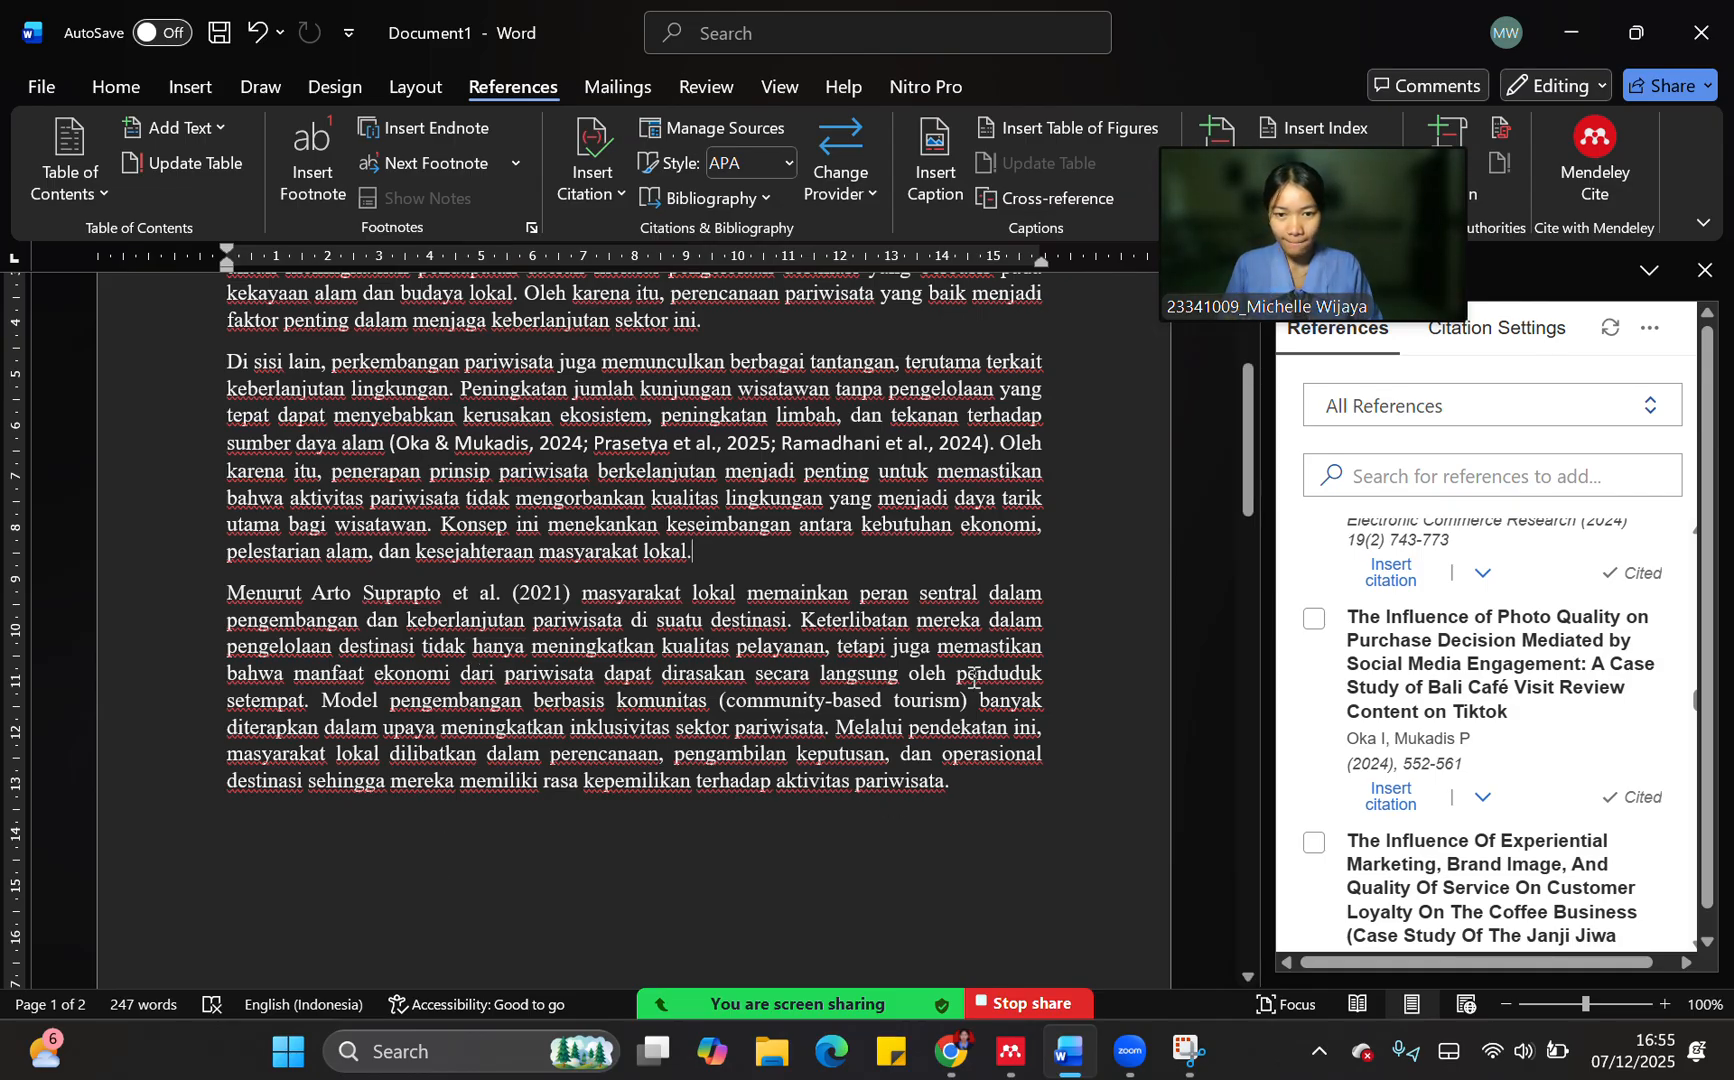
pyautogui.scroll(1, 823, 651)
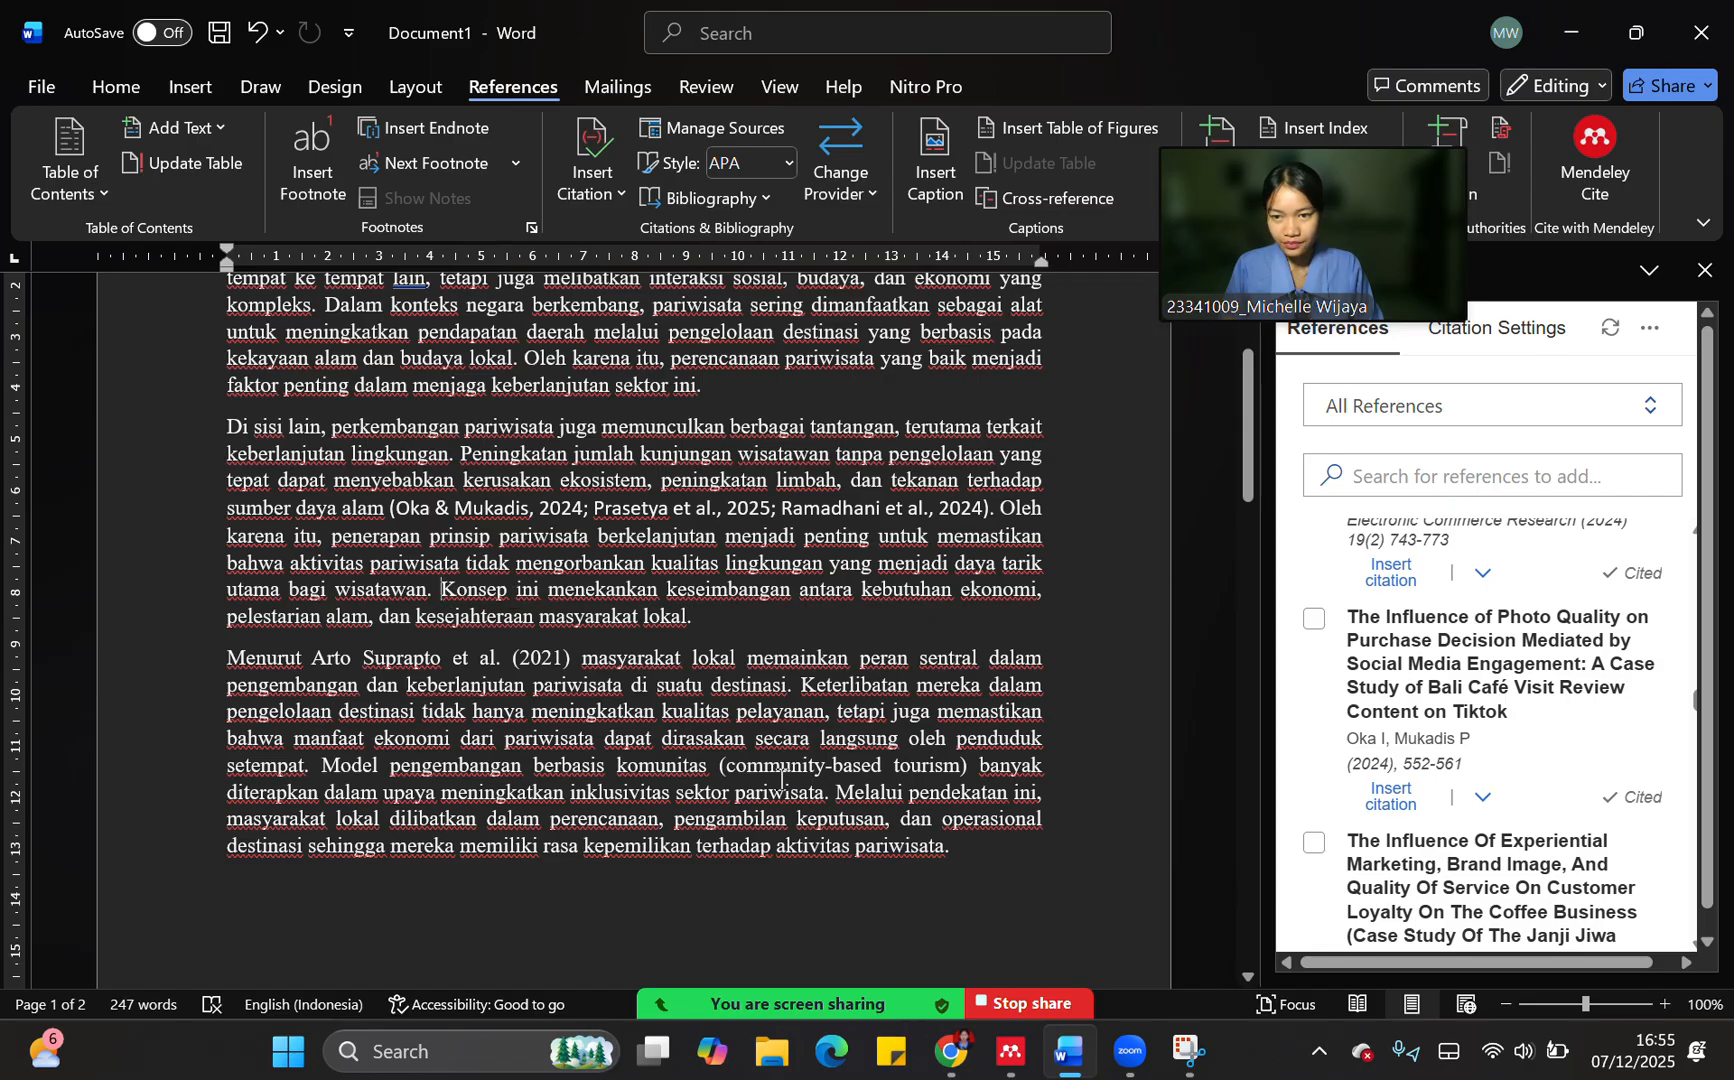
pyautogui.write('Menurut')
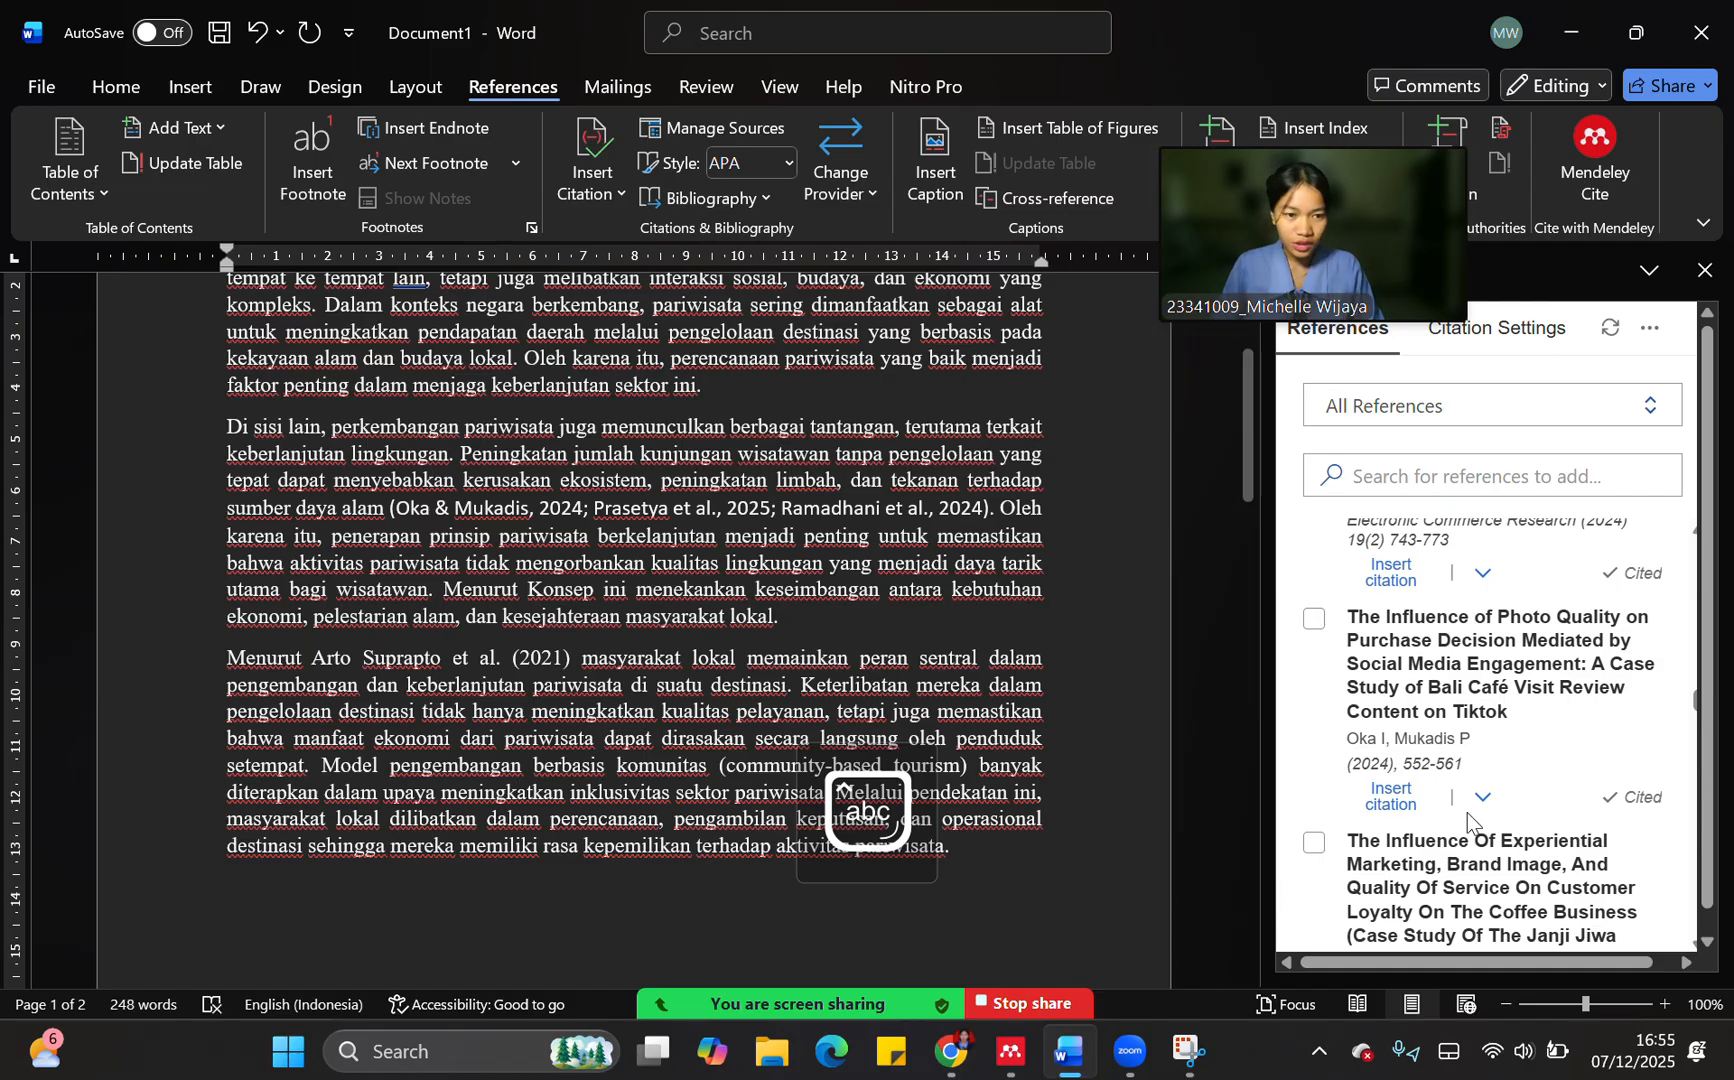
# Insert "Visitors' motivation and perception on Sangiran Early Man Museum, Krikilan Cluster" as an Author (Year) citation after "Menurut" in the second paragraph
pyautogui.scroll(-5, 1463, 815)
pyautogui.scroll(-5, 1463, 815)
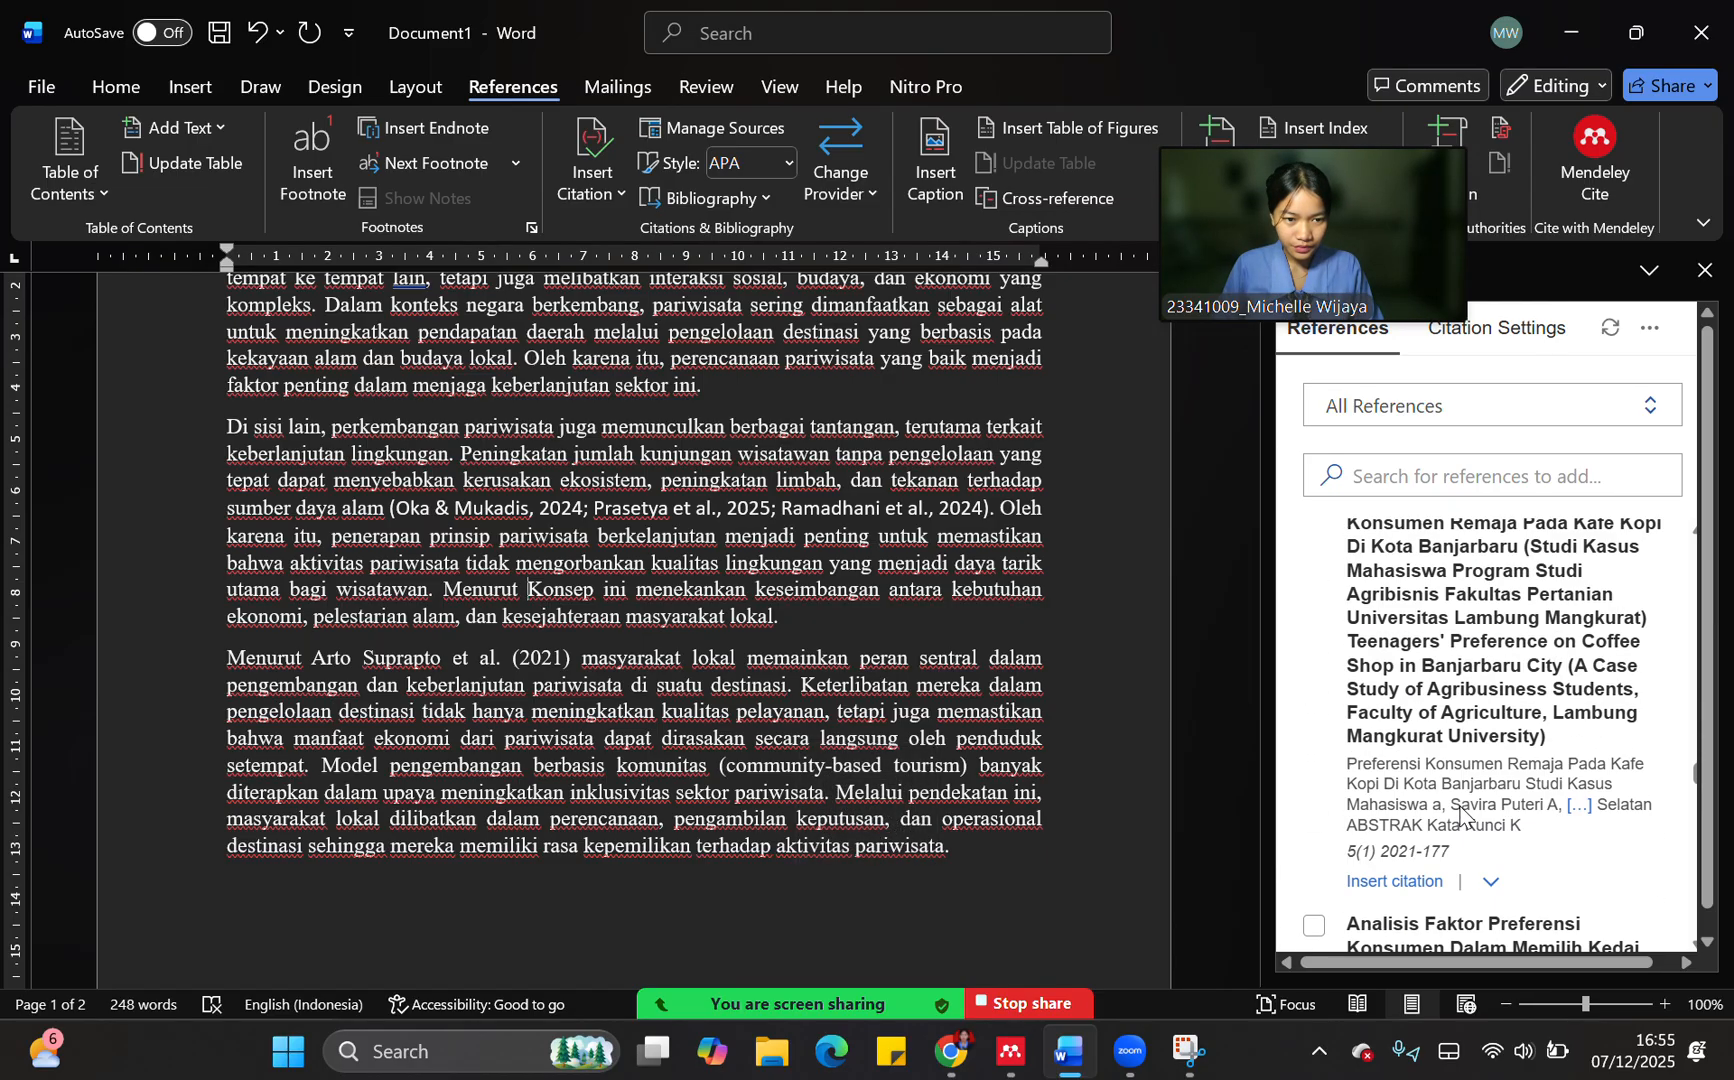
pyautogui.scroll(3, 1440, 780)
pyautogui.scroll(-1, 1434, 777)
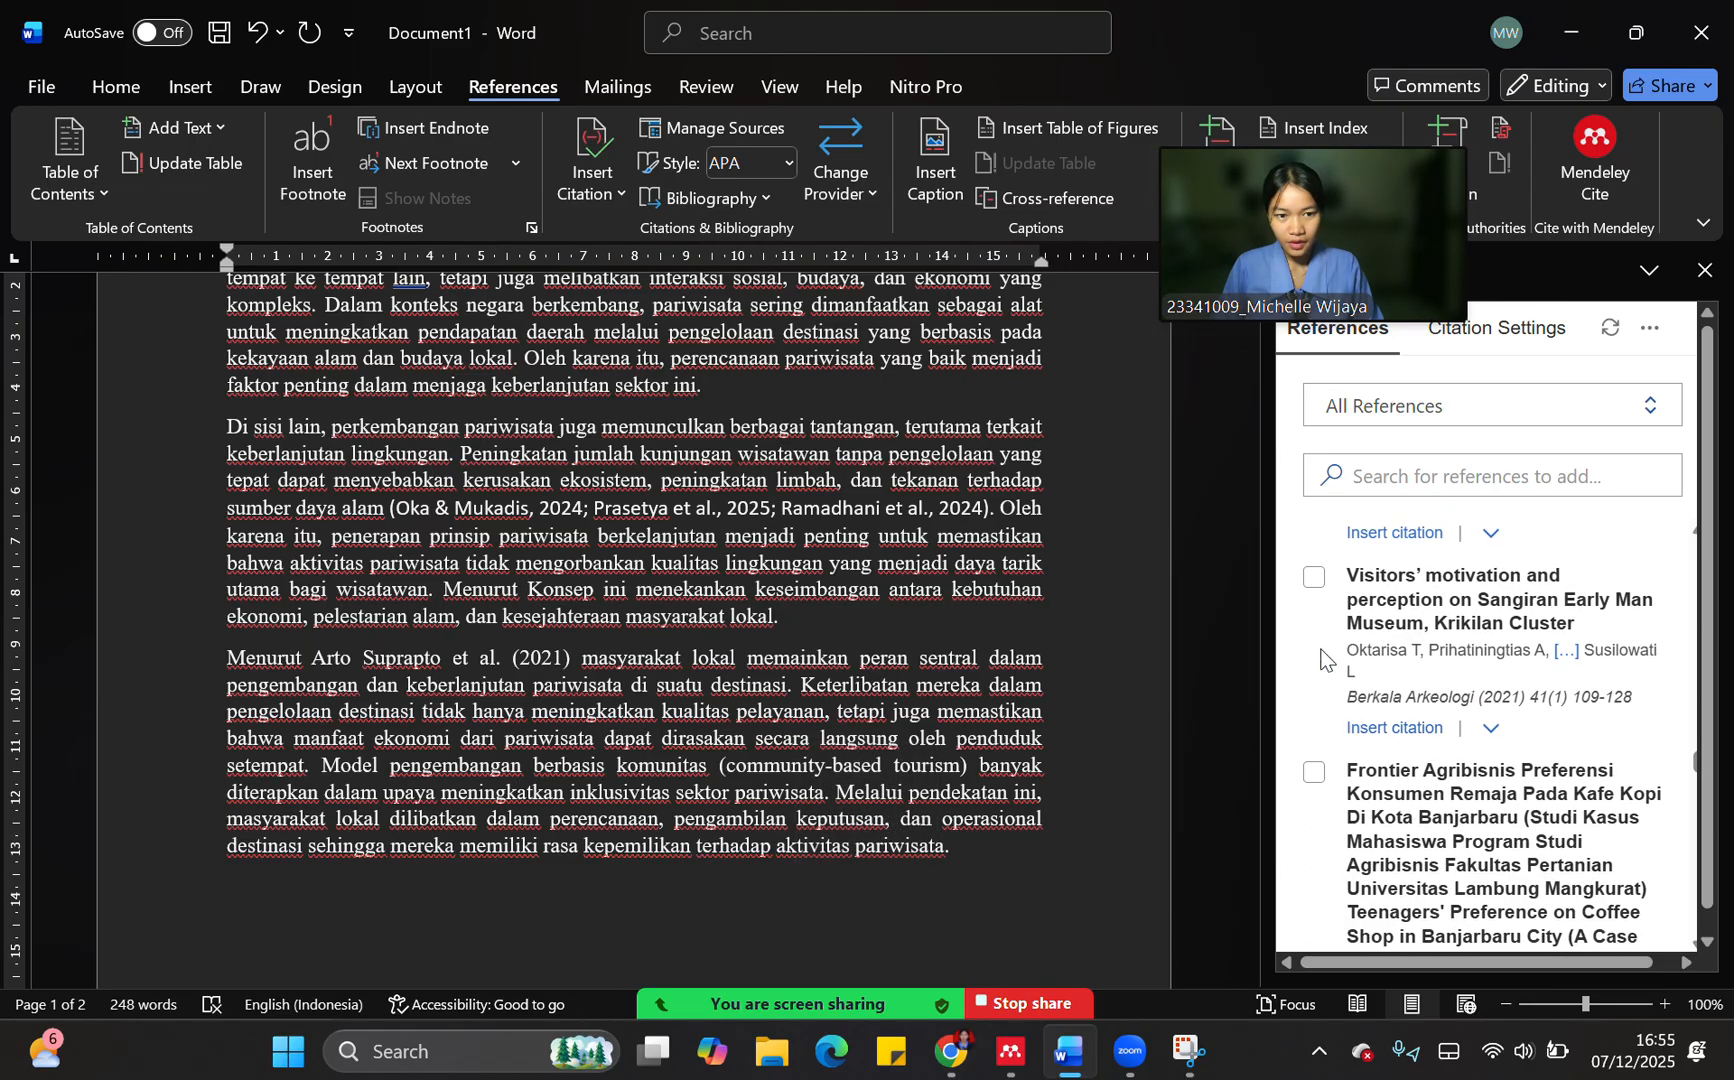
pyautogui.click(1315, 580)
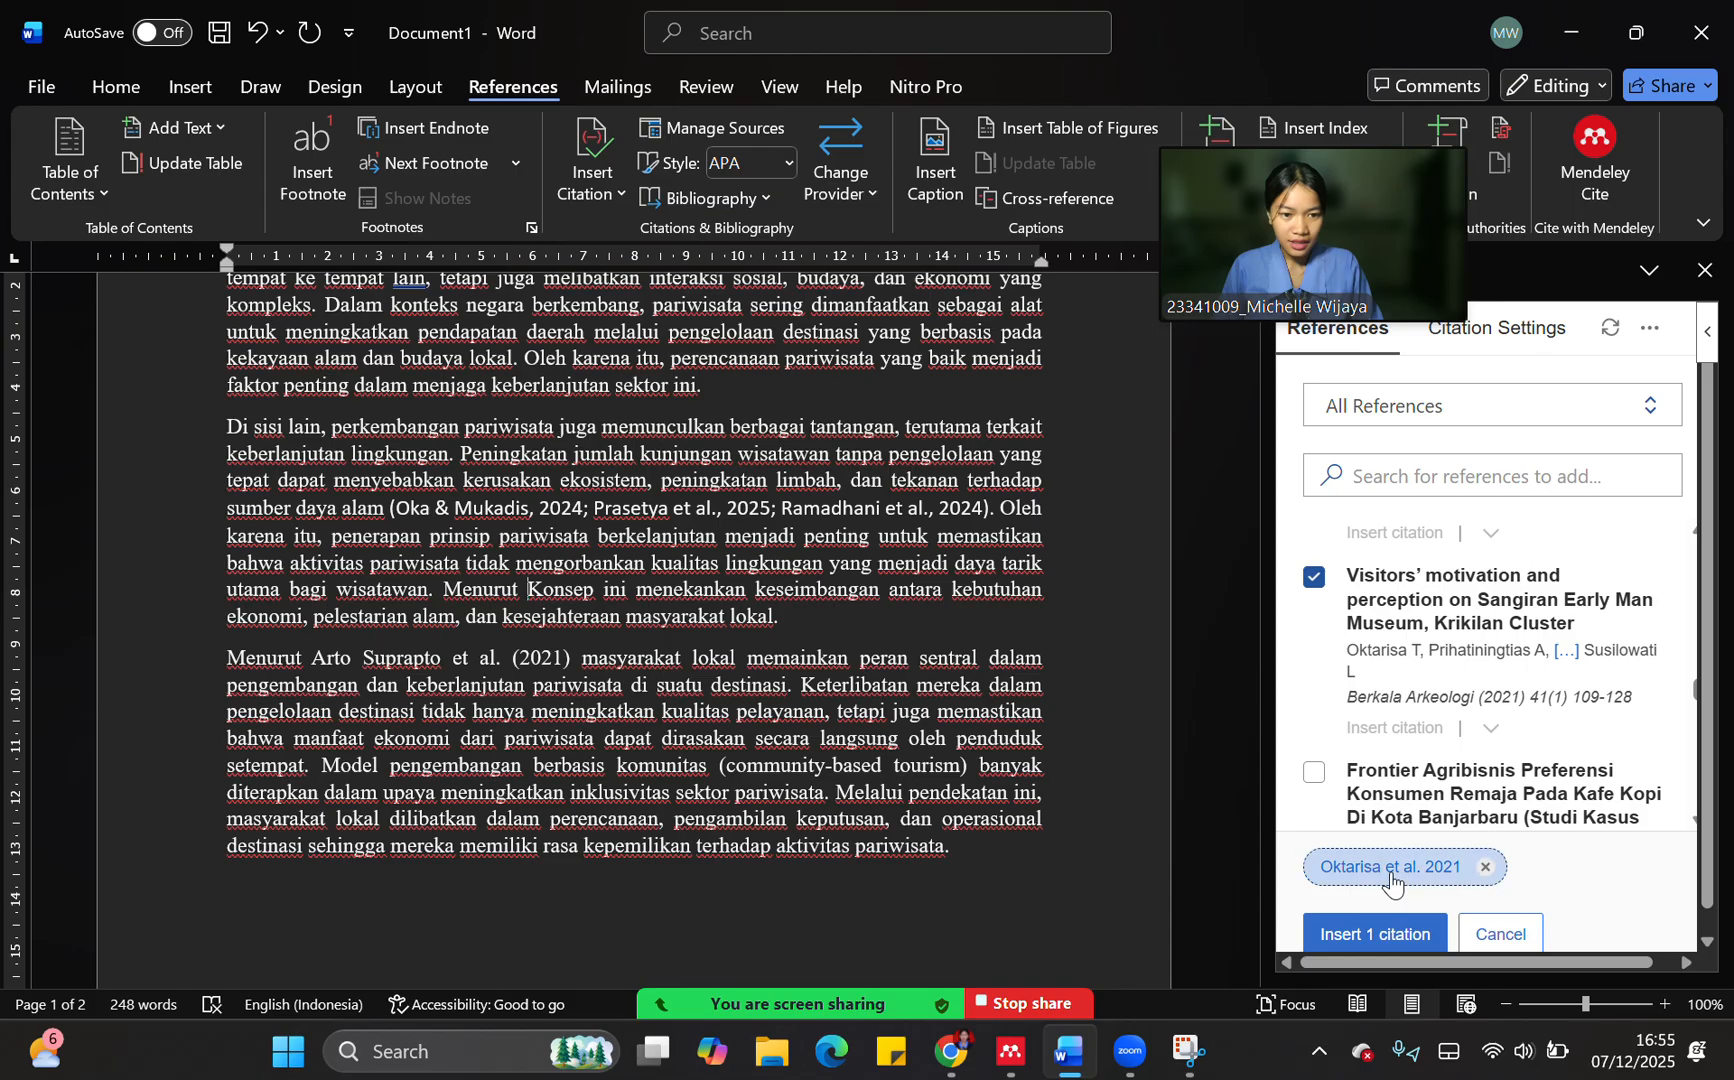
pyautogui.click(1391, 868)
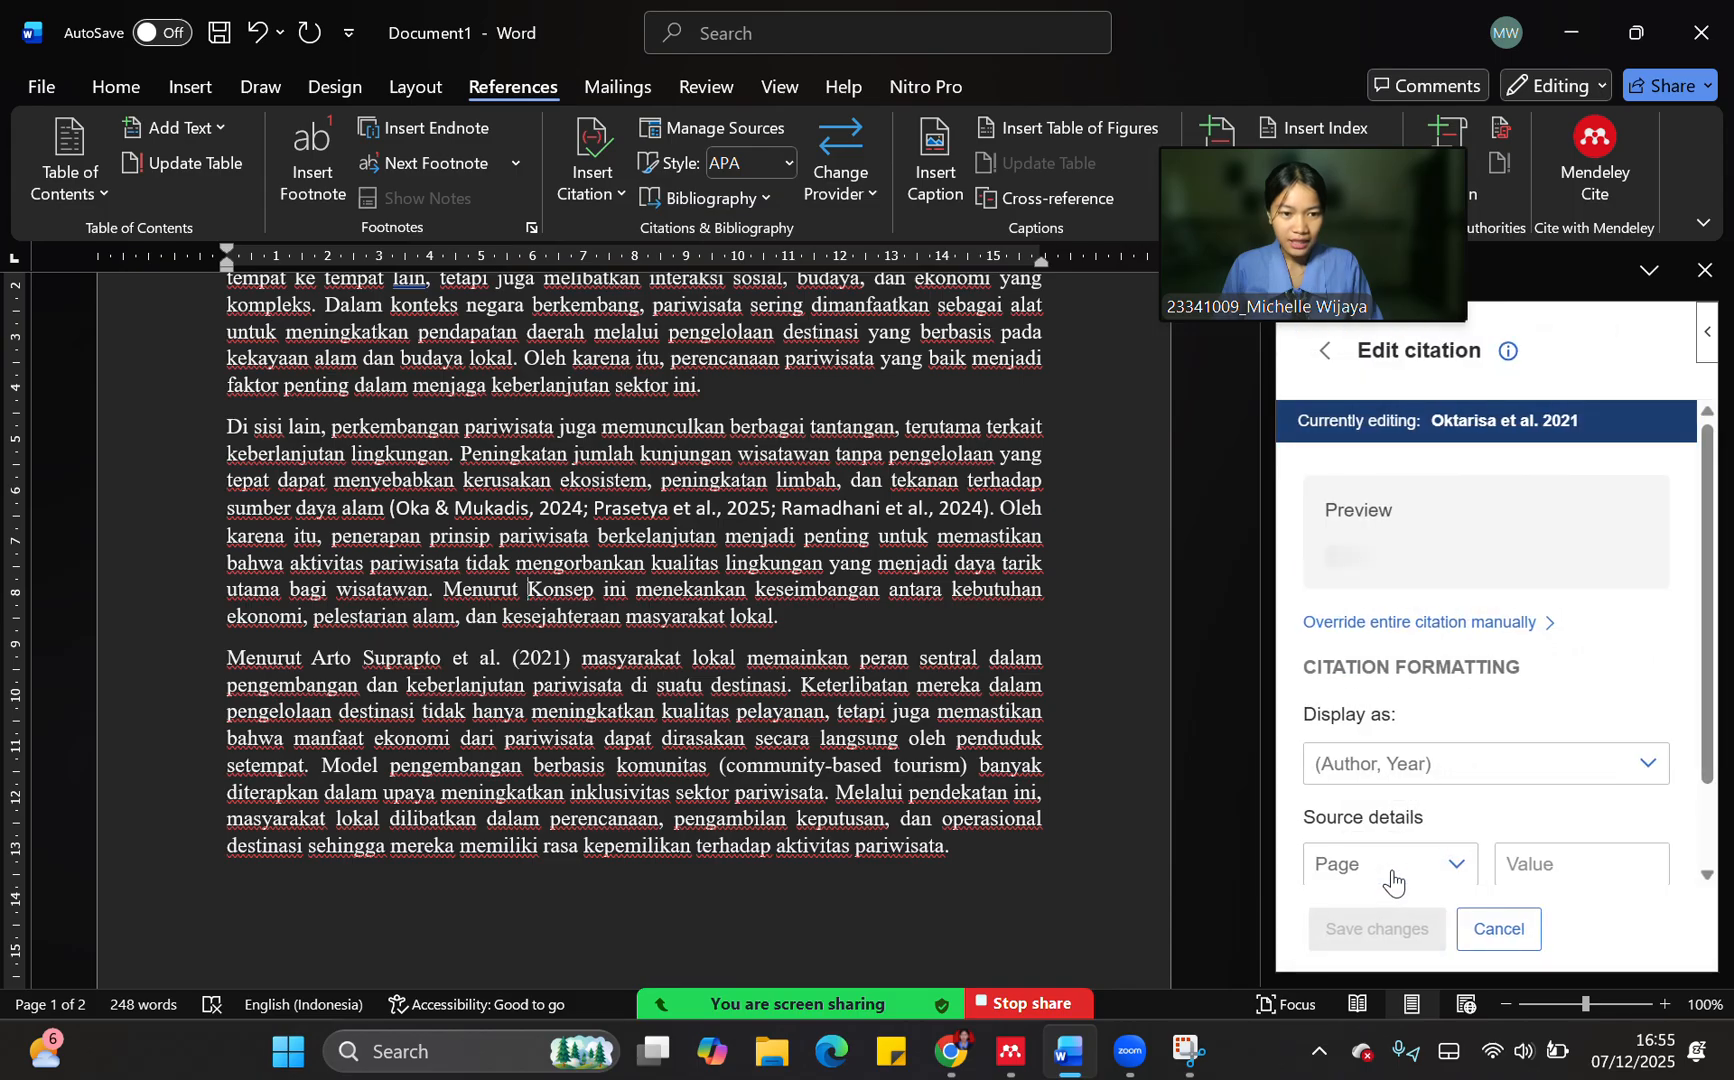
pyautogui.click(1392, 773)
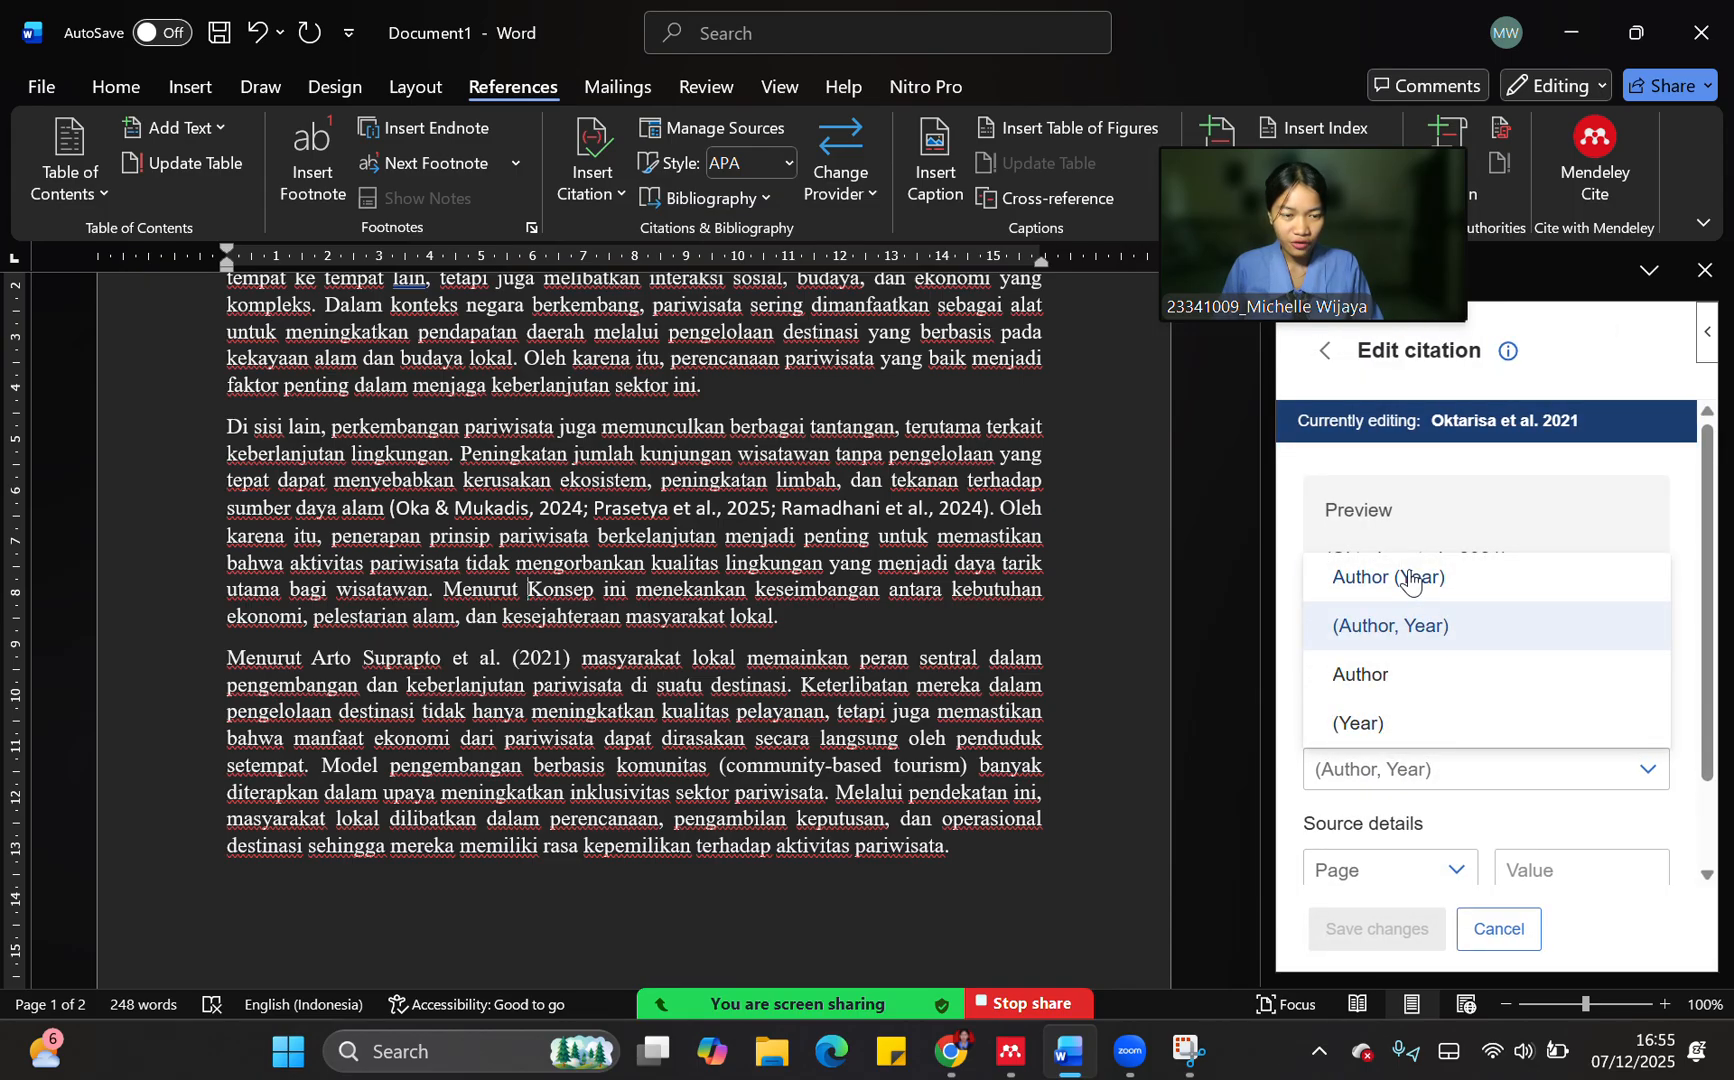
pyautogui.click(1456, 586)
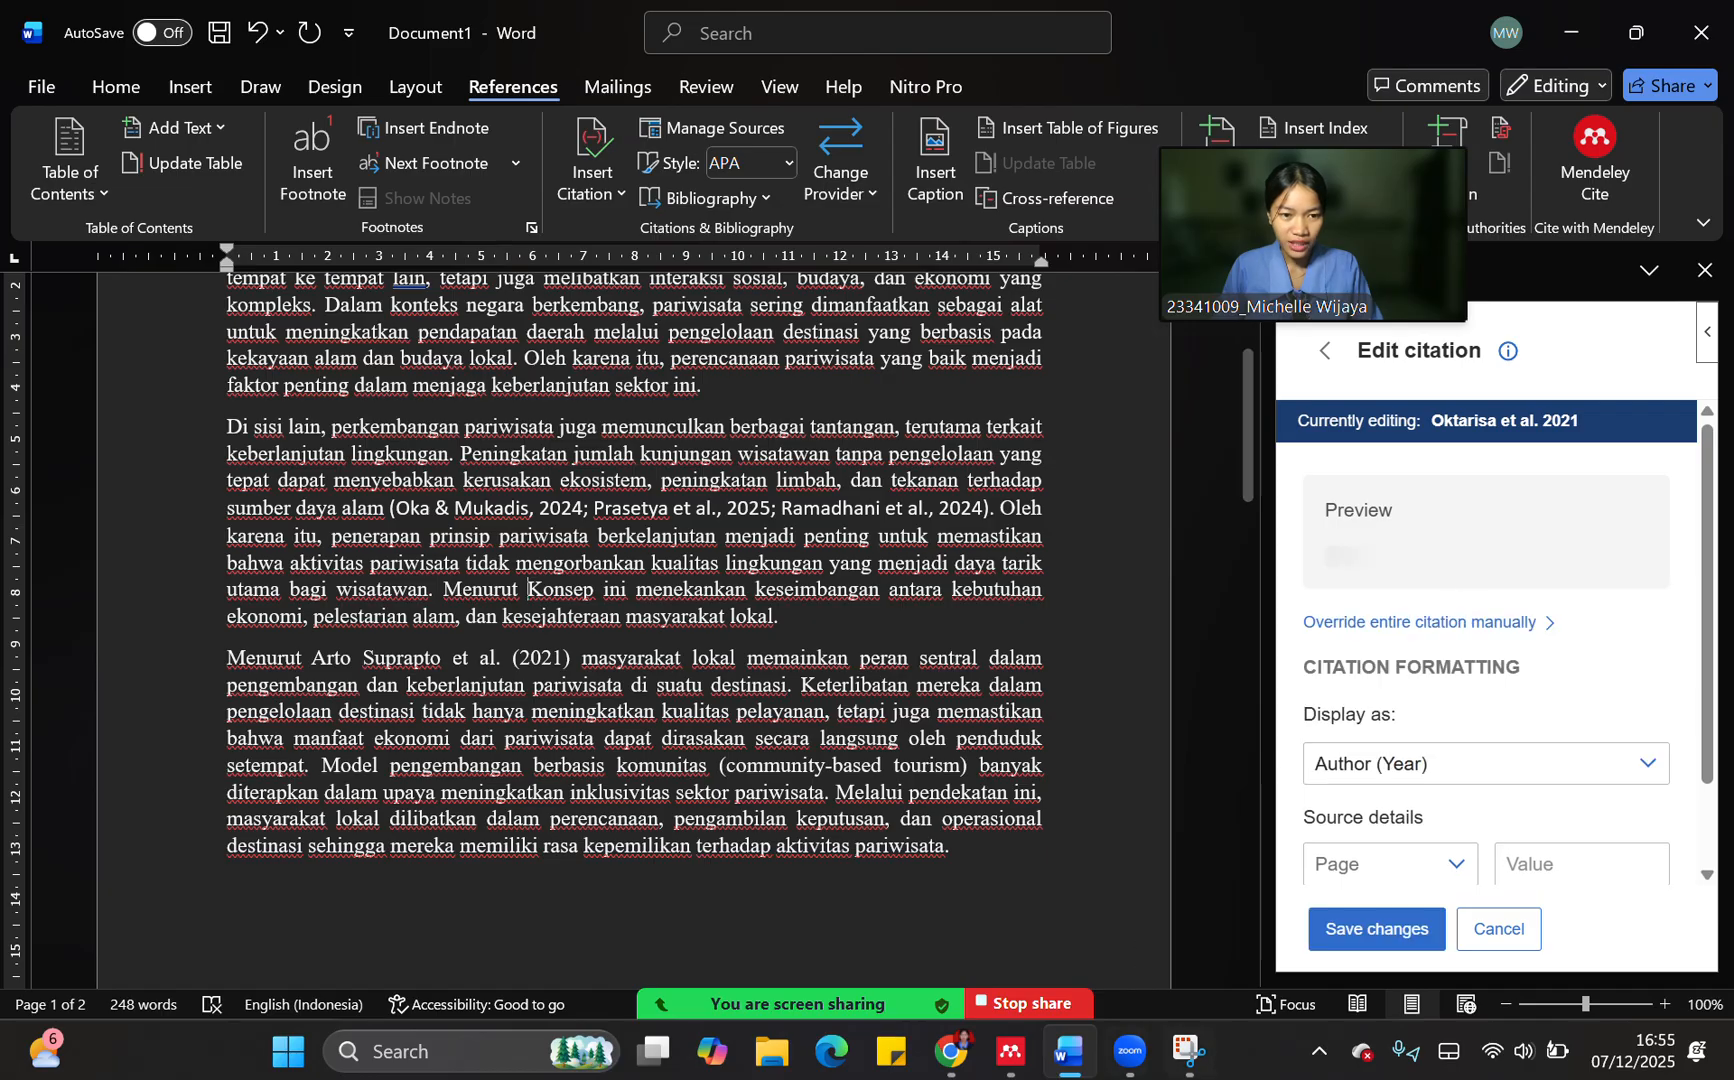
pyautogui.click(1335, 933)
pyautogui.click(1375, 940)
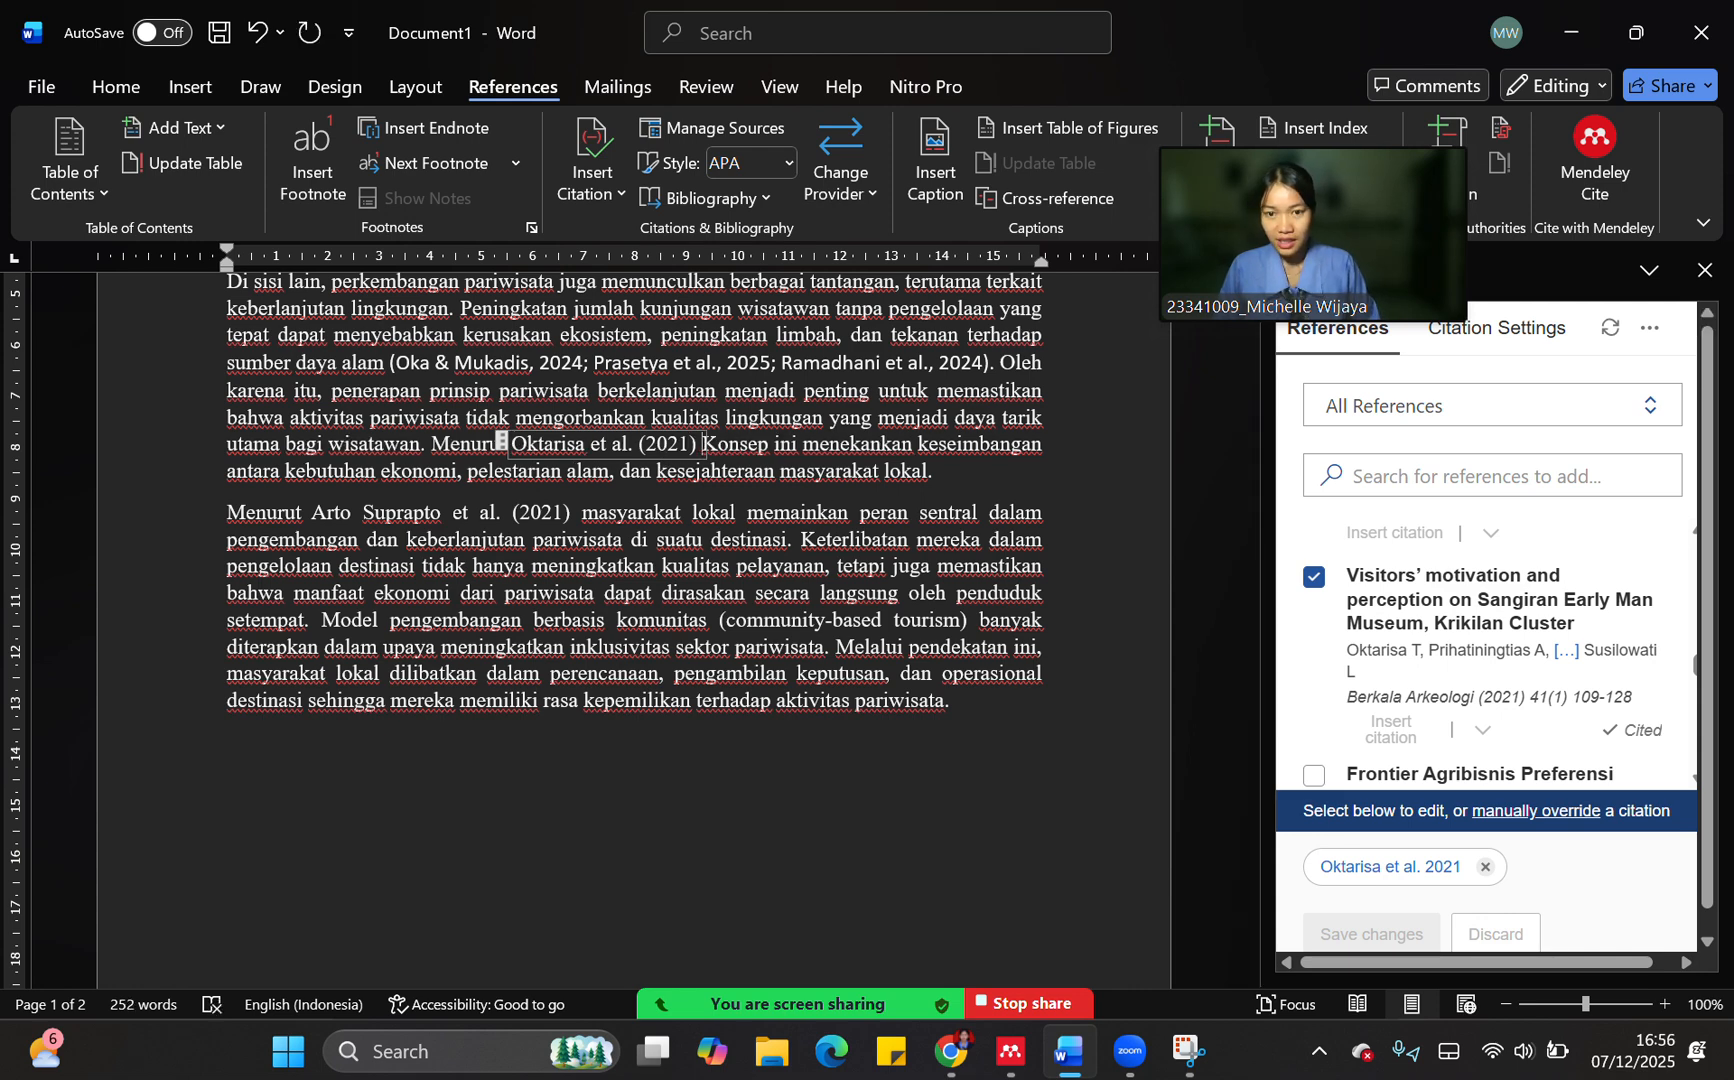
# Add "dan" after the second paragraph's Author (Year) citation and swap its reference for "Frontier Agribisnis Preferensi Konsumen Remaja", displayed as Author (Year)
pyautogui.write('dan')
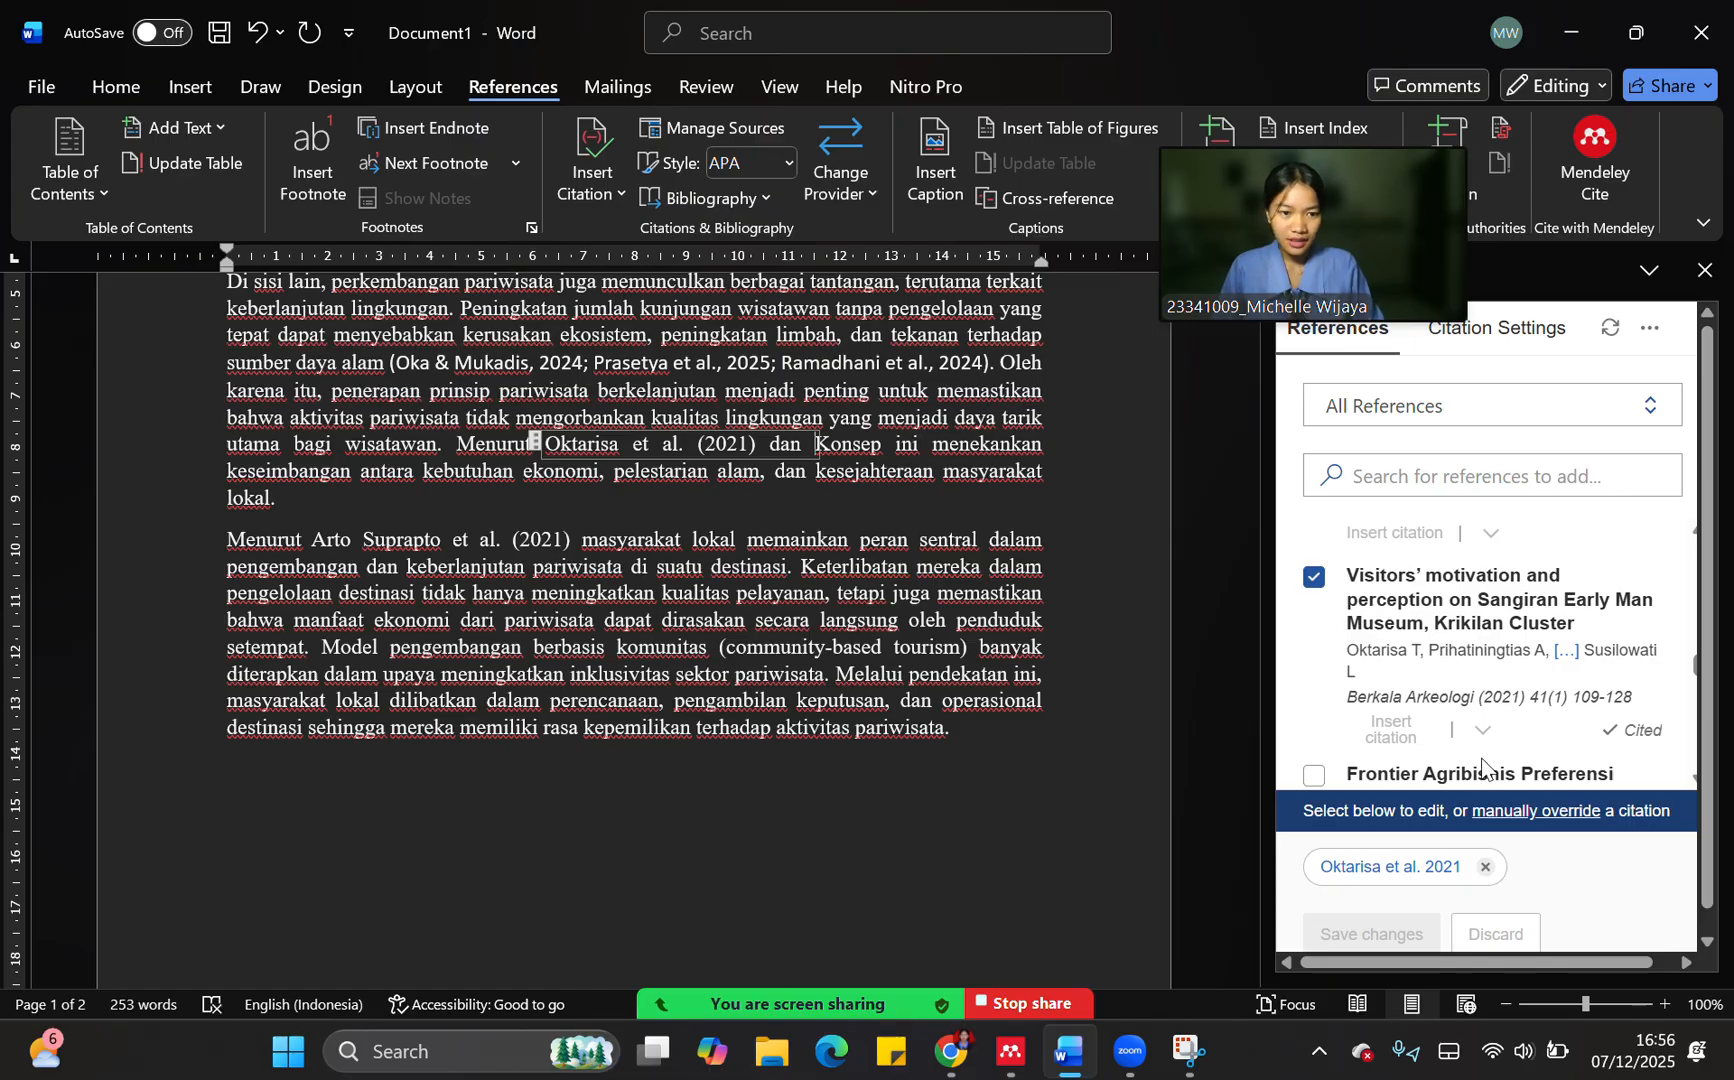
pyautogui.click(1485, 867)
pyautogui.scroll(-2, 1408, 791)
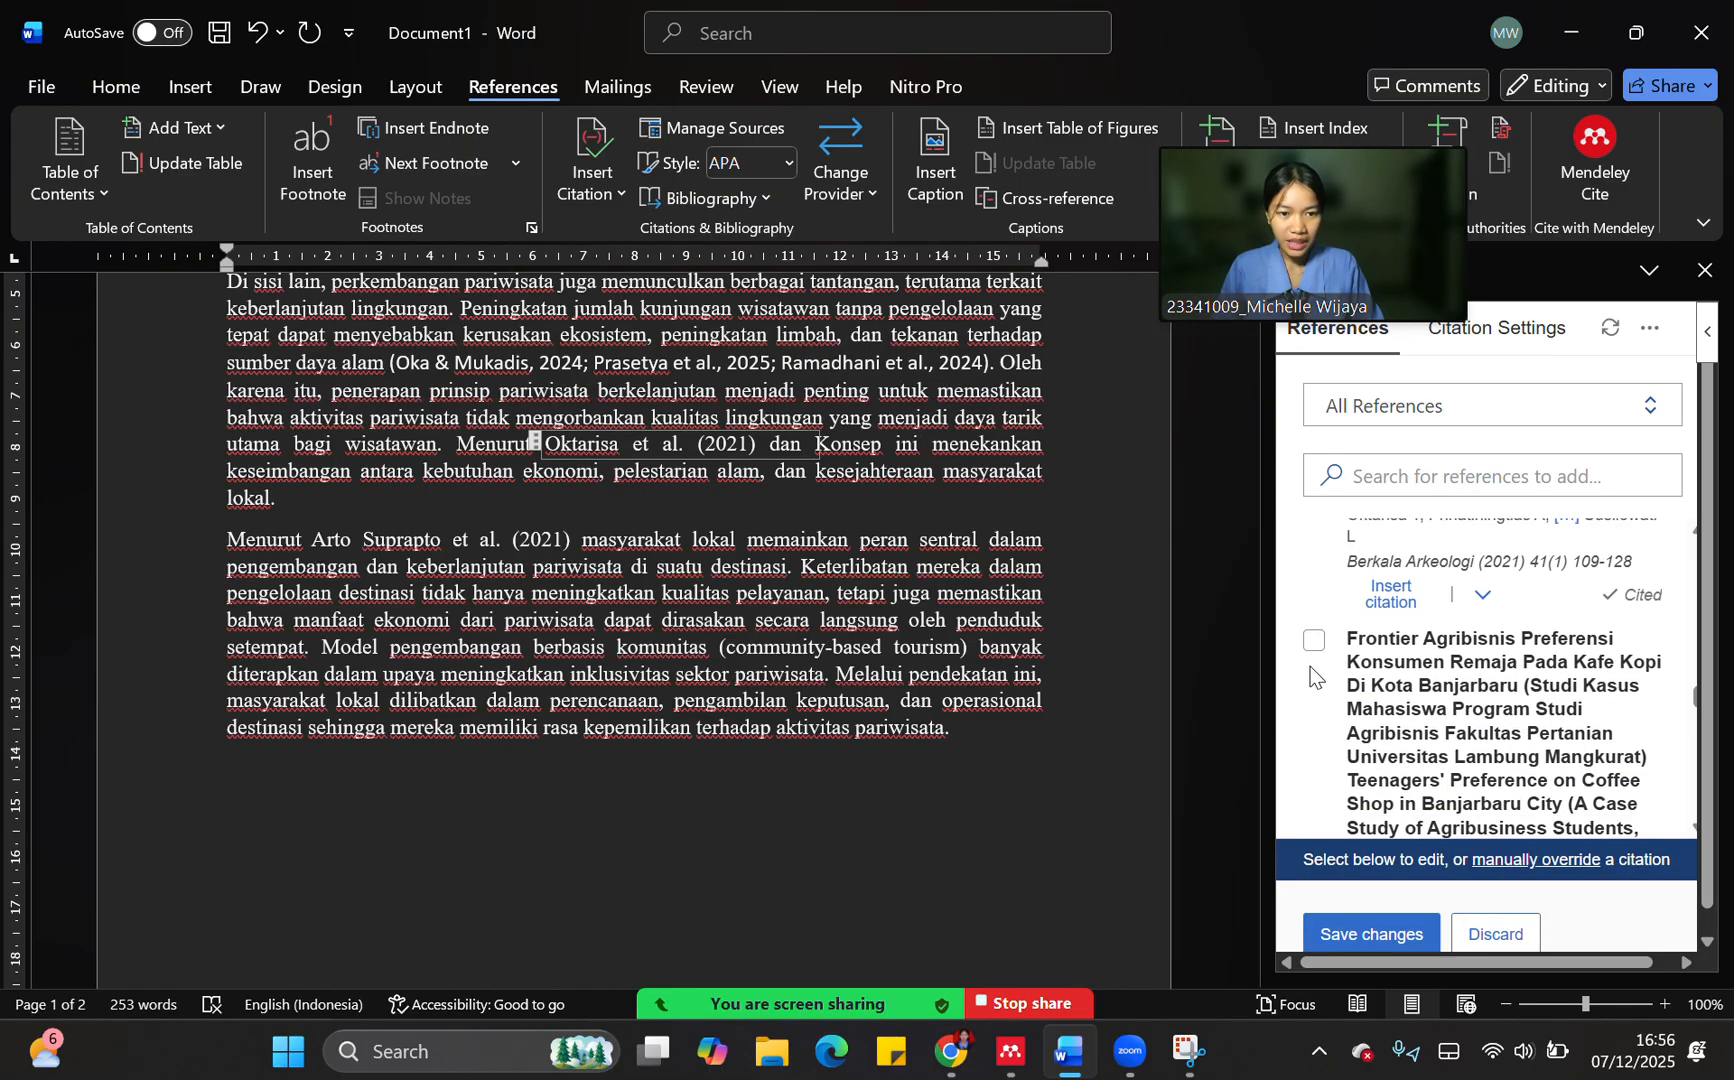
pyautogui.click(1303, 671)
pyautogui.scroll(-2, 1475, 727)
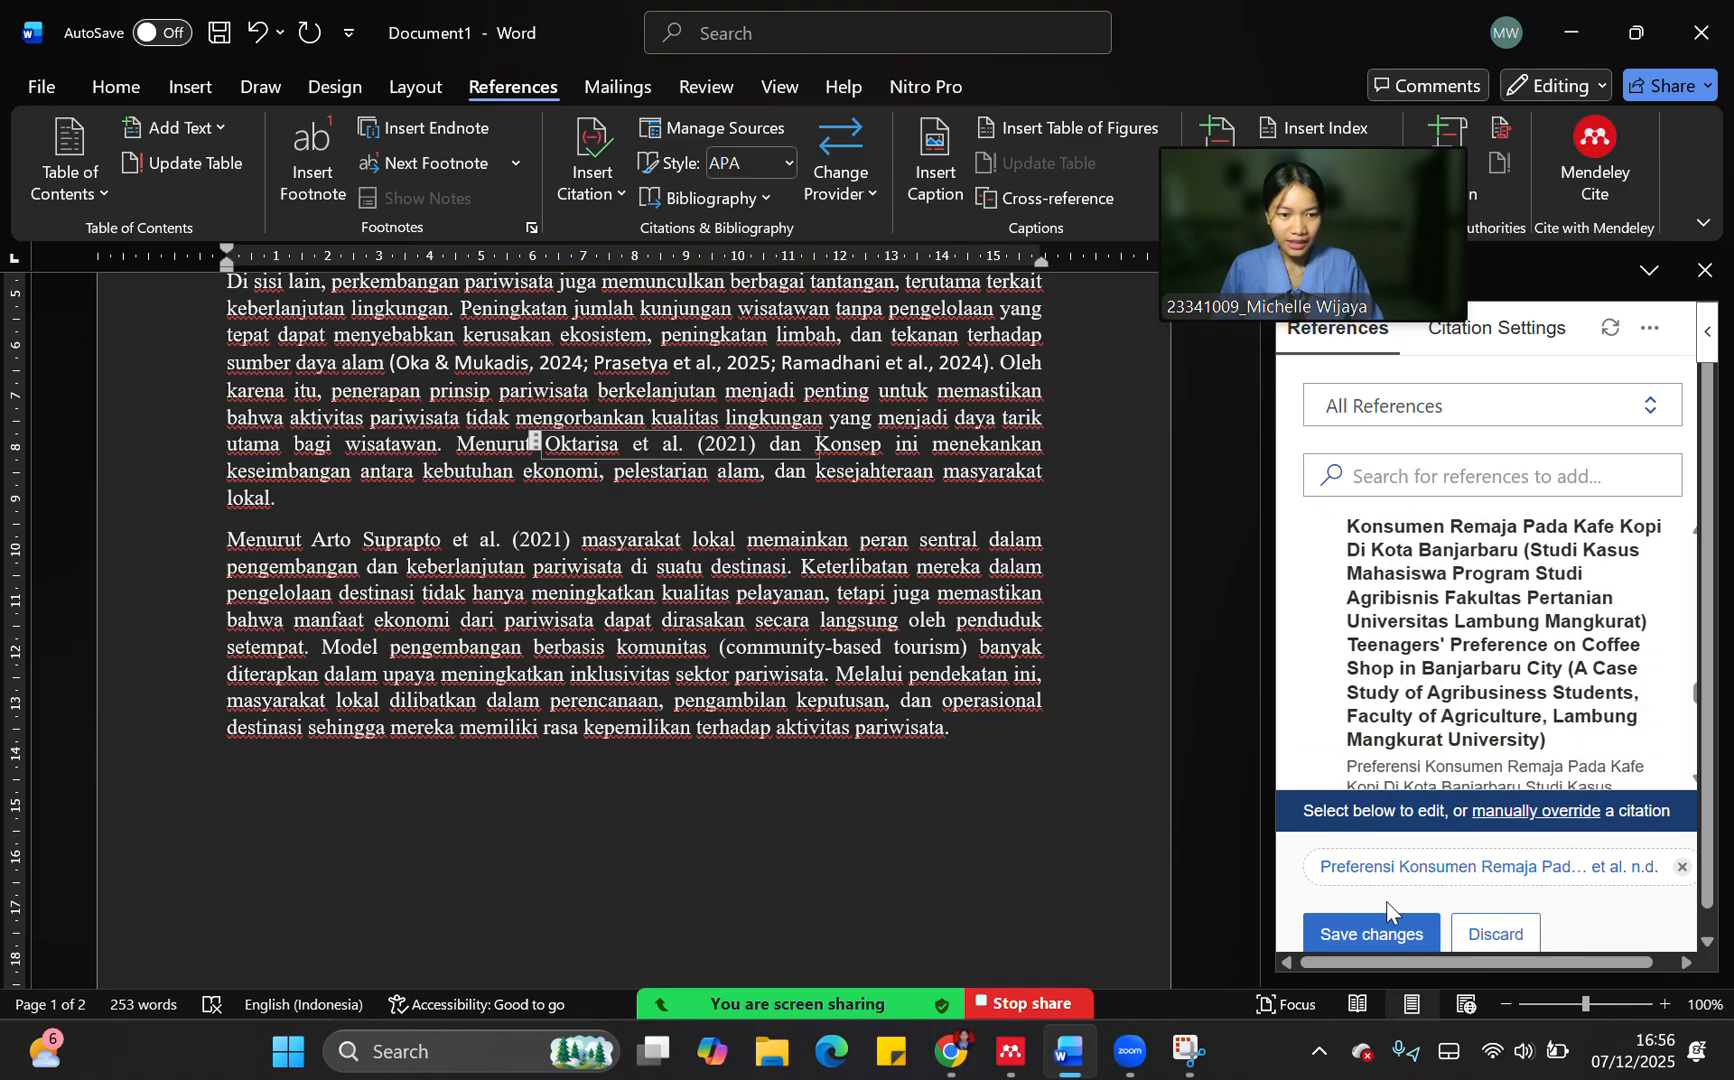
pyautogui.click(1401, 872)
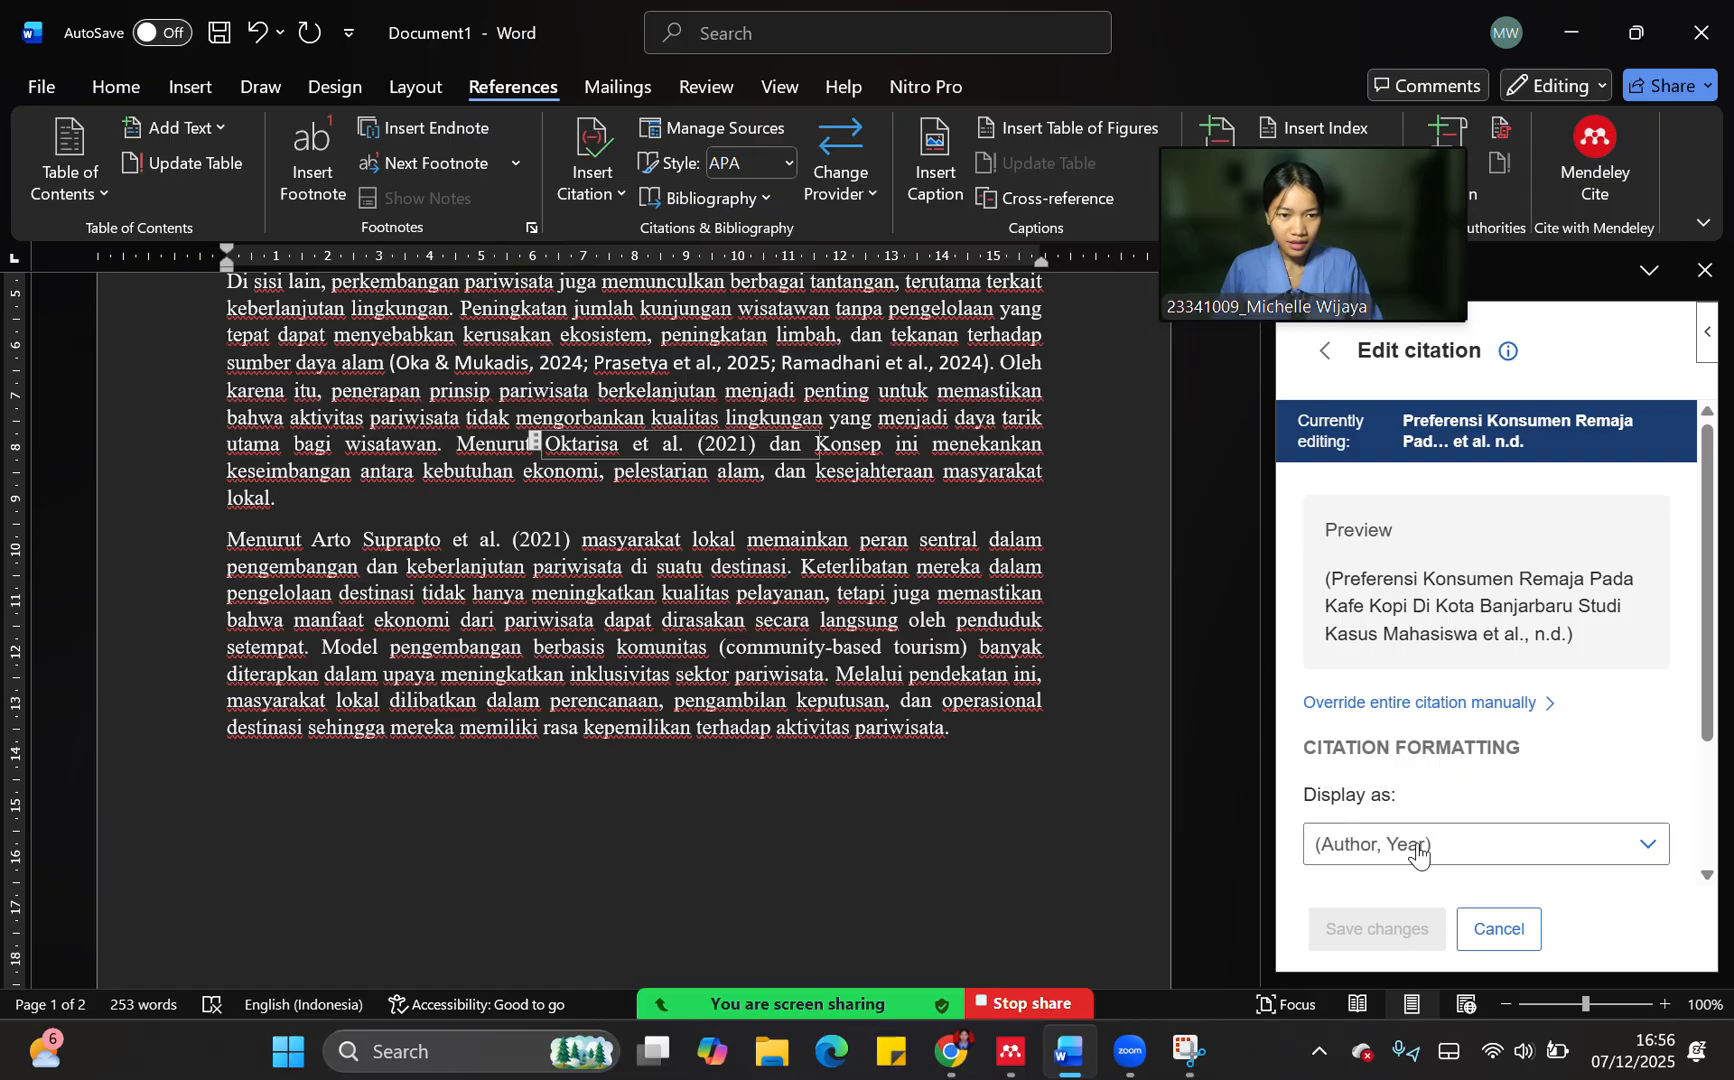
pyautogui.click(1416, 849)
pyautogui.click(1420, 665)
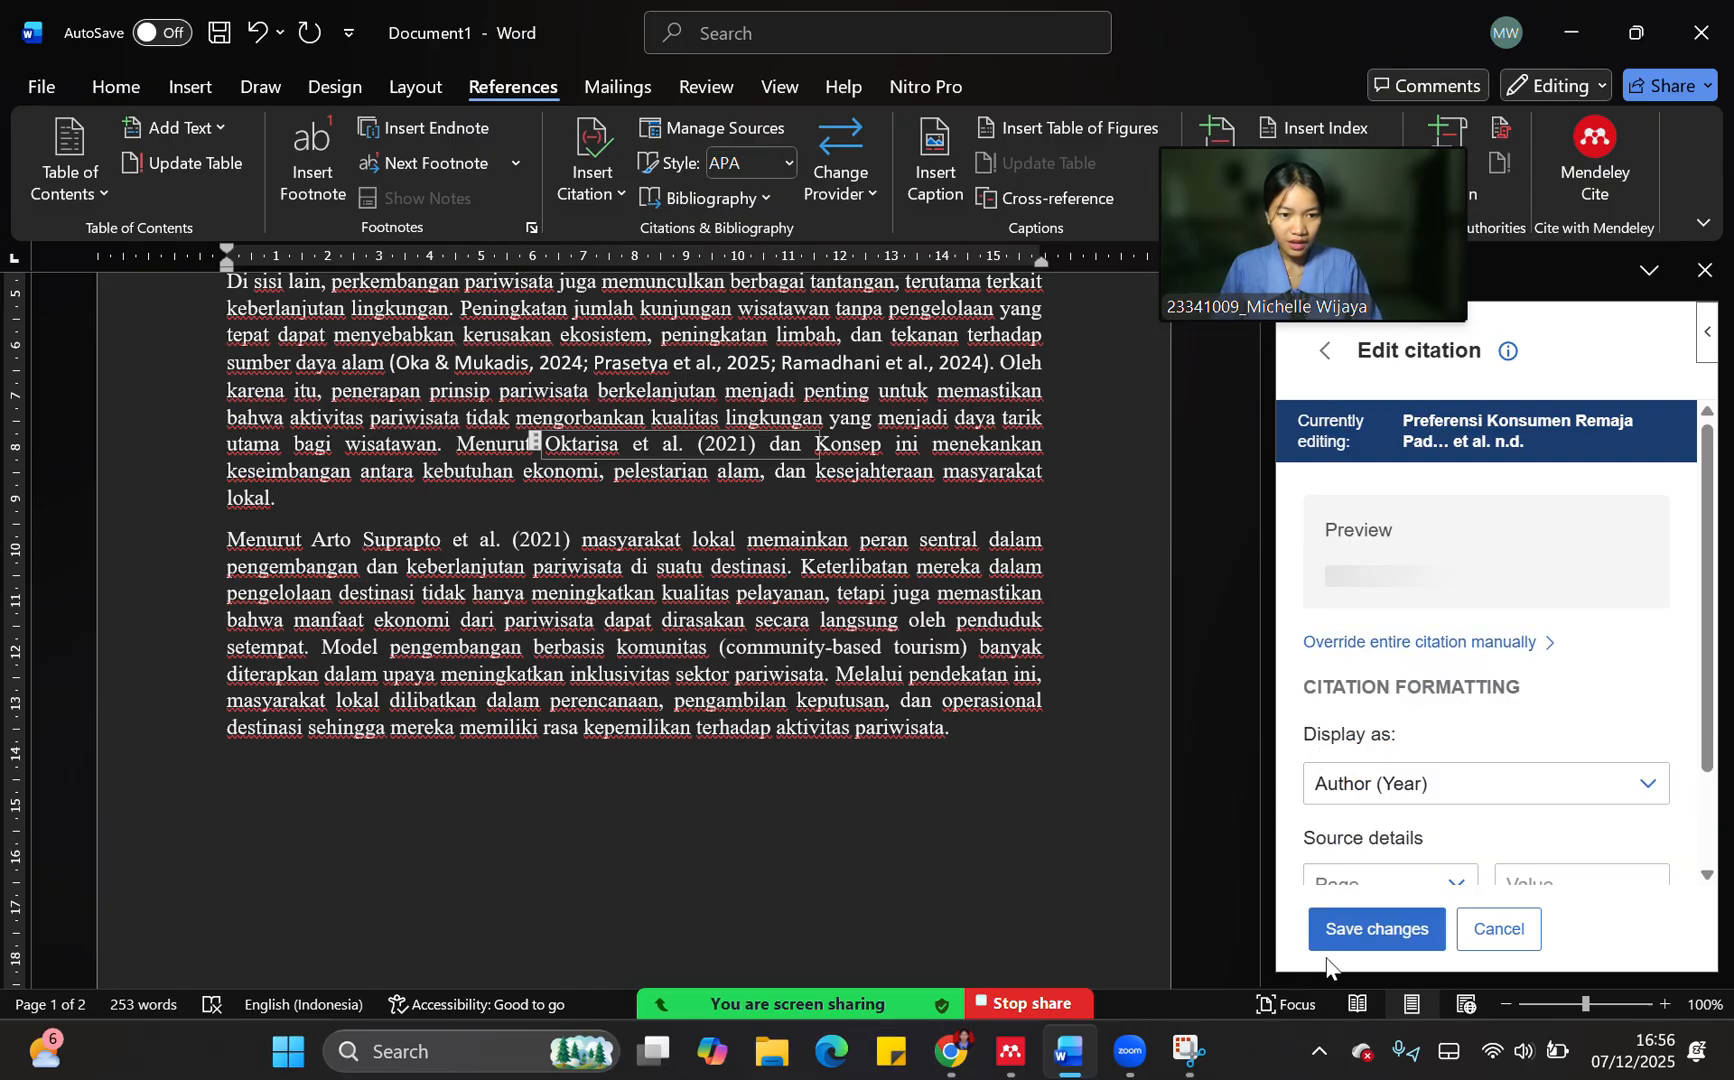
pyautogui.click(1374, 927)
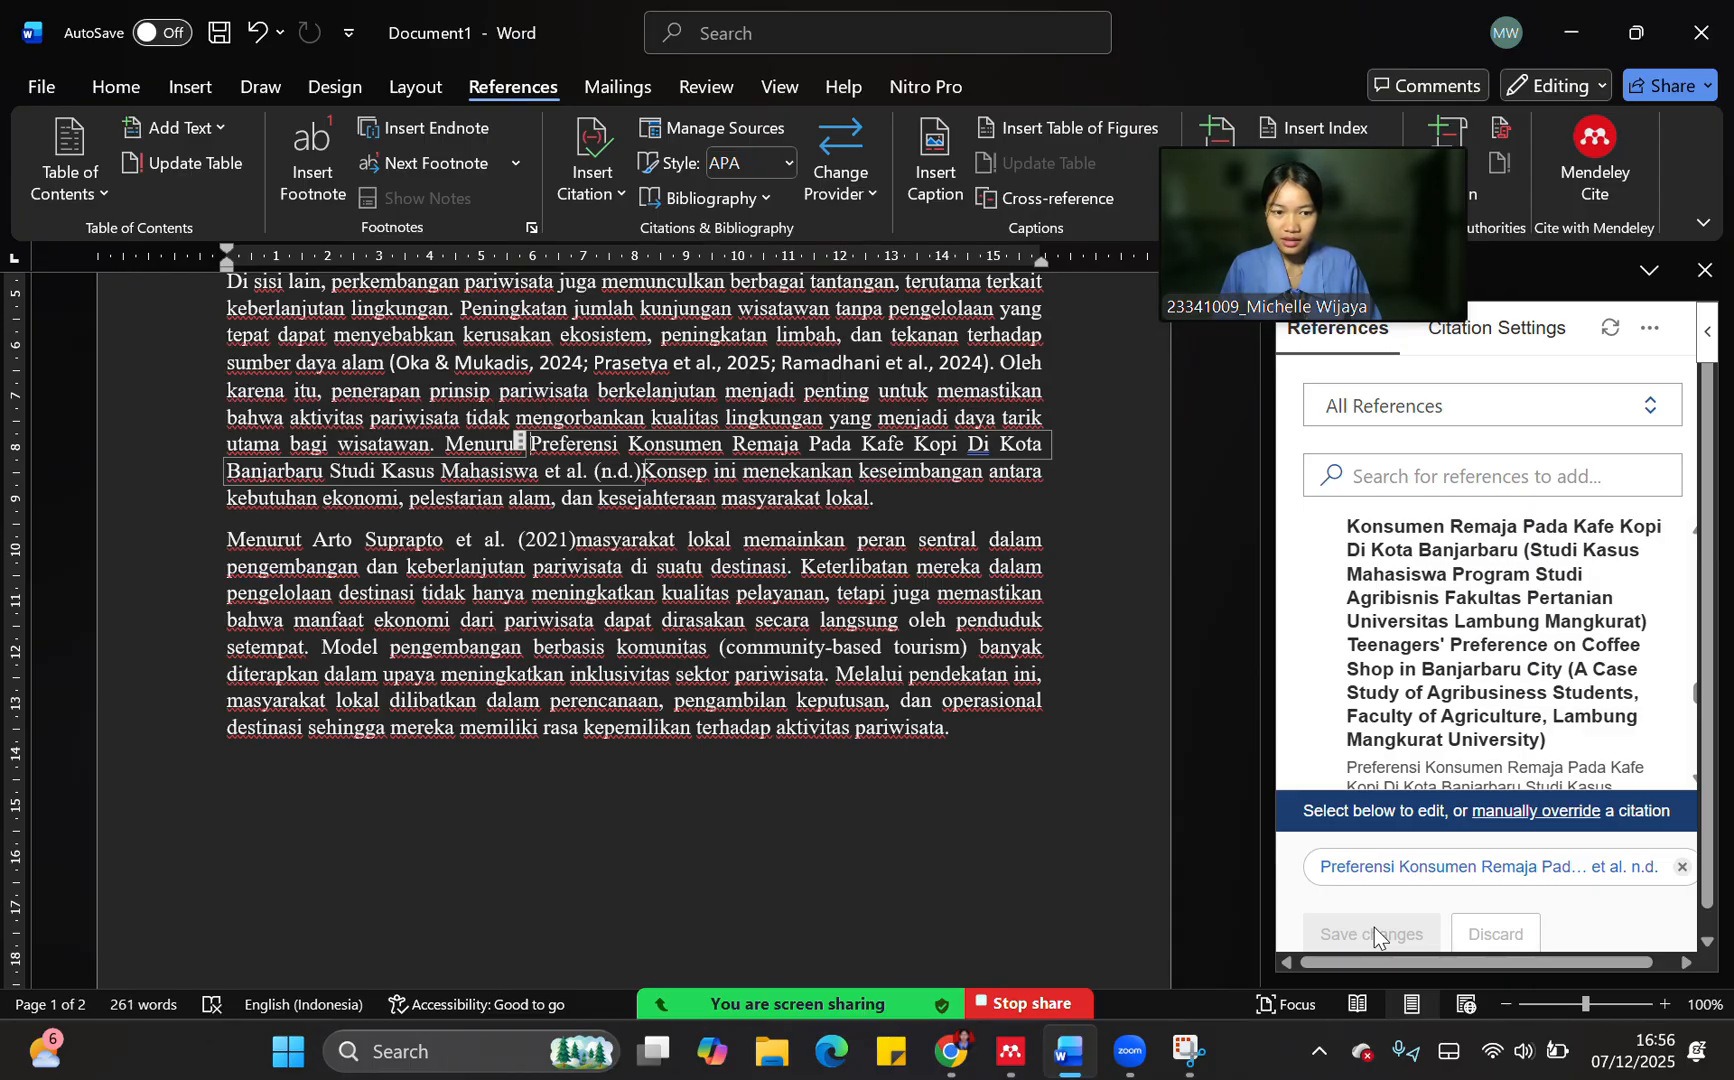
# Remove the "Frontier Agribisnis" reference from the citation selection and choose "Analisis Faktor Preferensi Konsumen Dalam Memilih Kedai Kopi (Coffee Shop)" instead
pyautogui.click(1681, 867)
pyautogui.scroll(-3, 1462, 773)
pyautogui.scroll(5, 1462, 773)
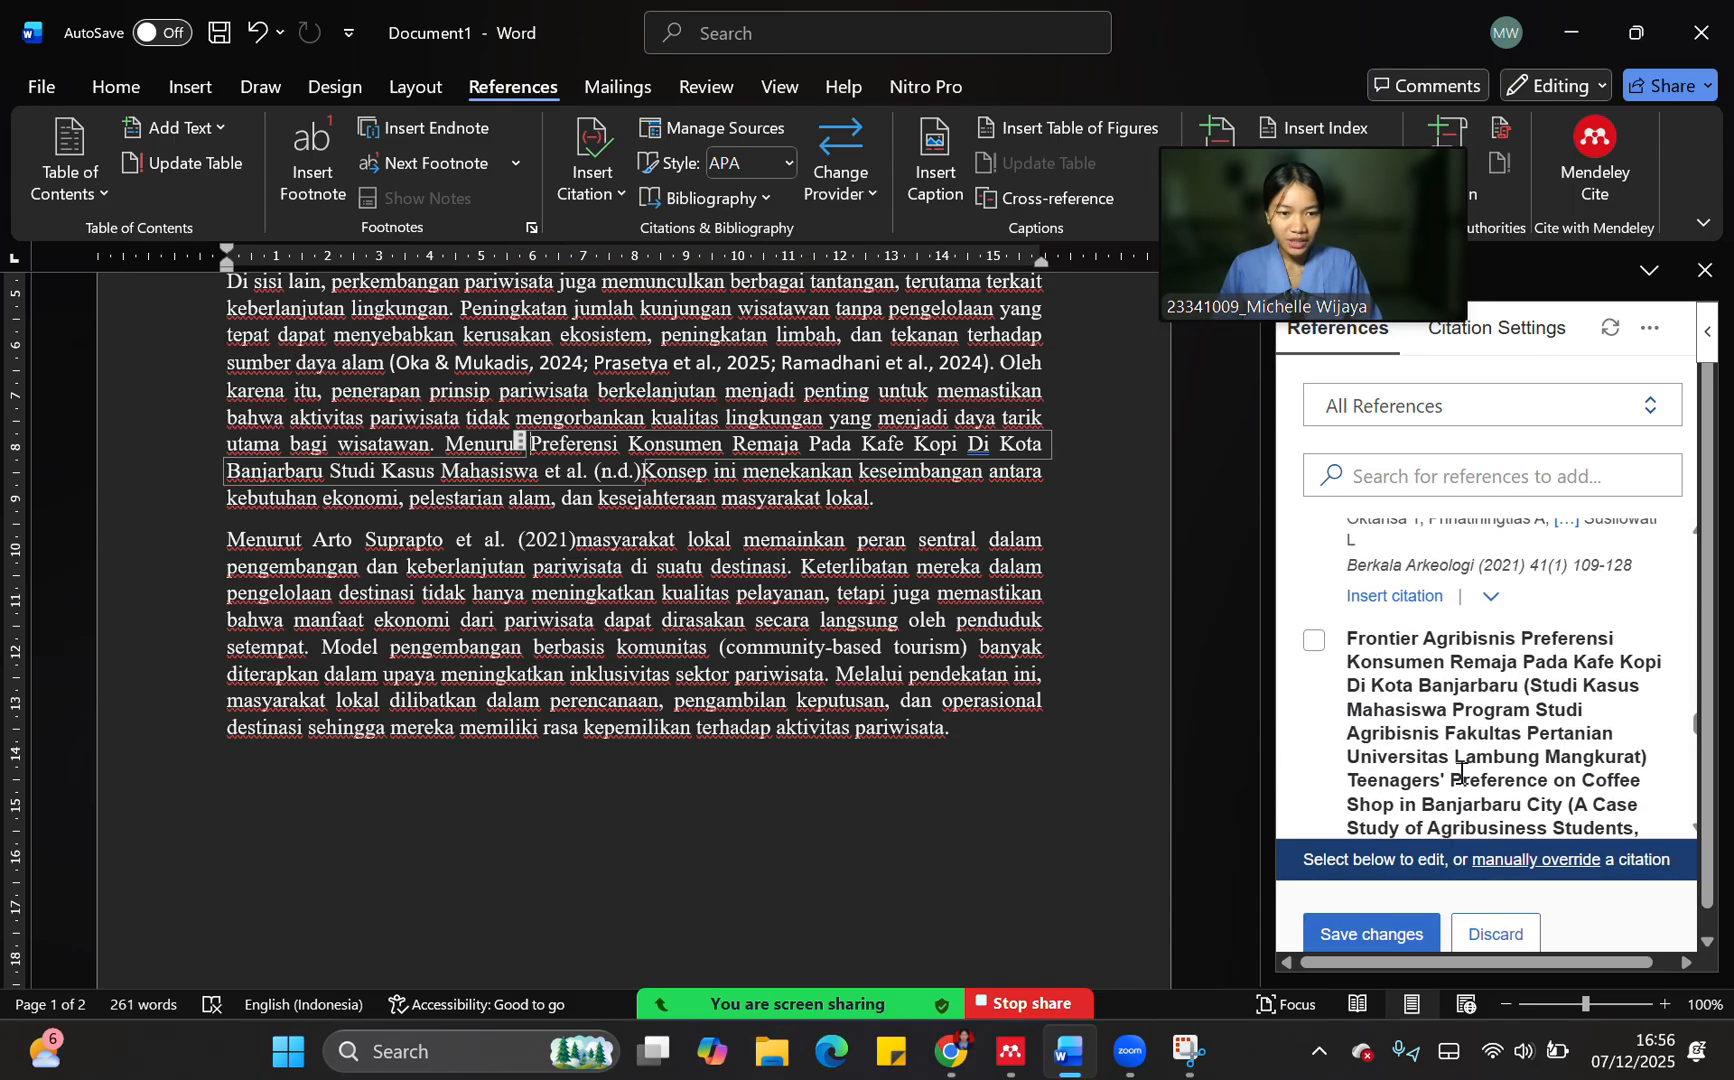
pyautogui.scroll(-3, 1462, 773)
pyautogui.scroll(-5, 1460, 773)
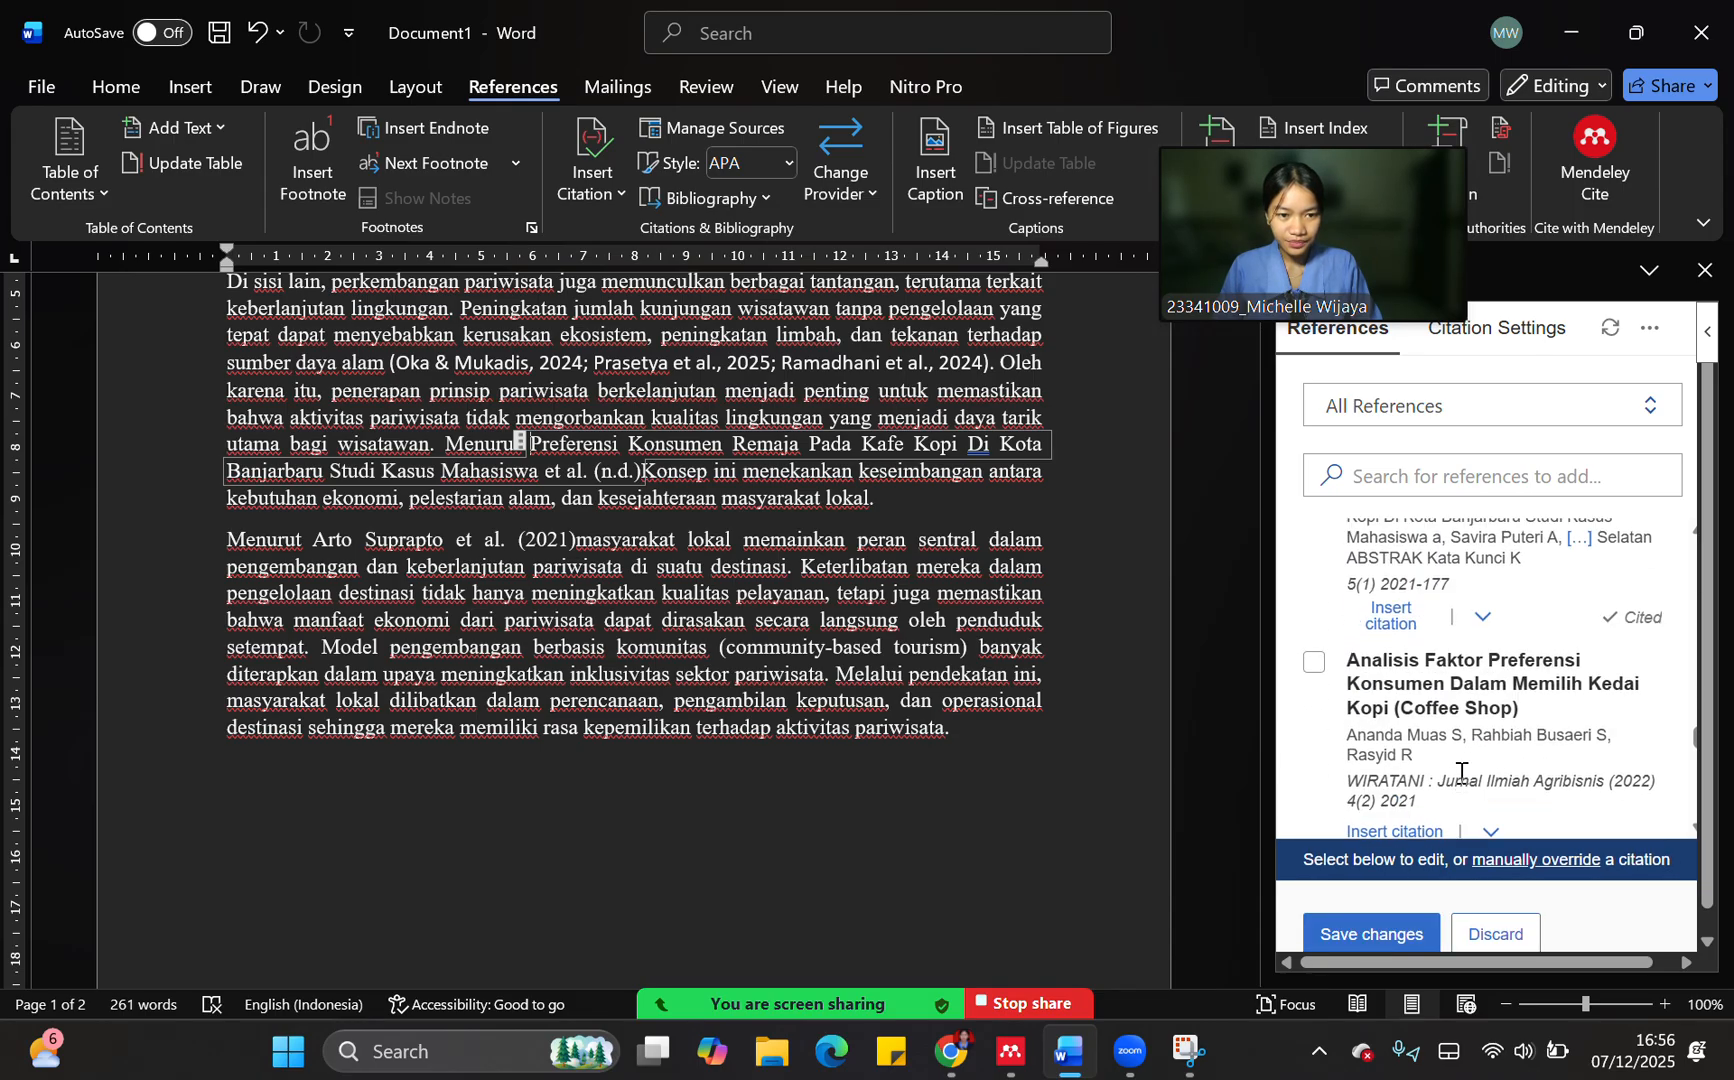
pyautogui.click(1314, 530)
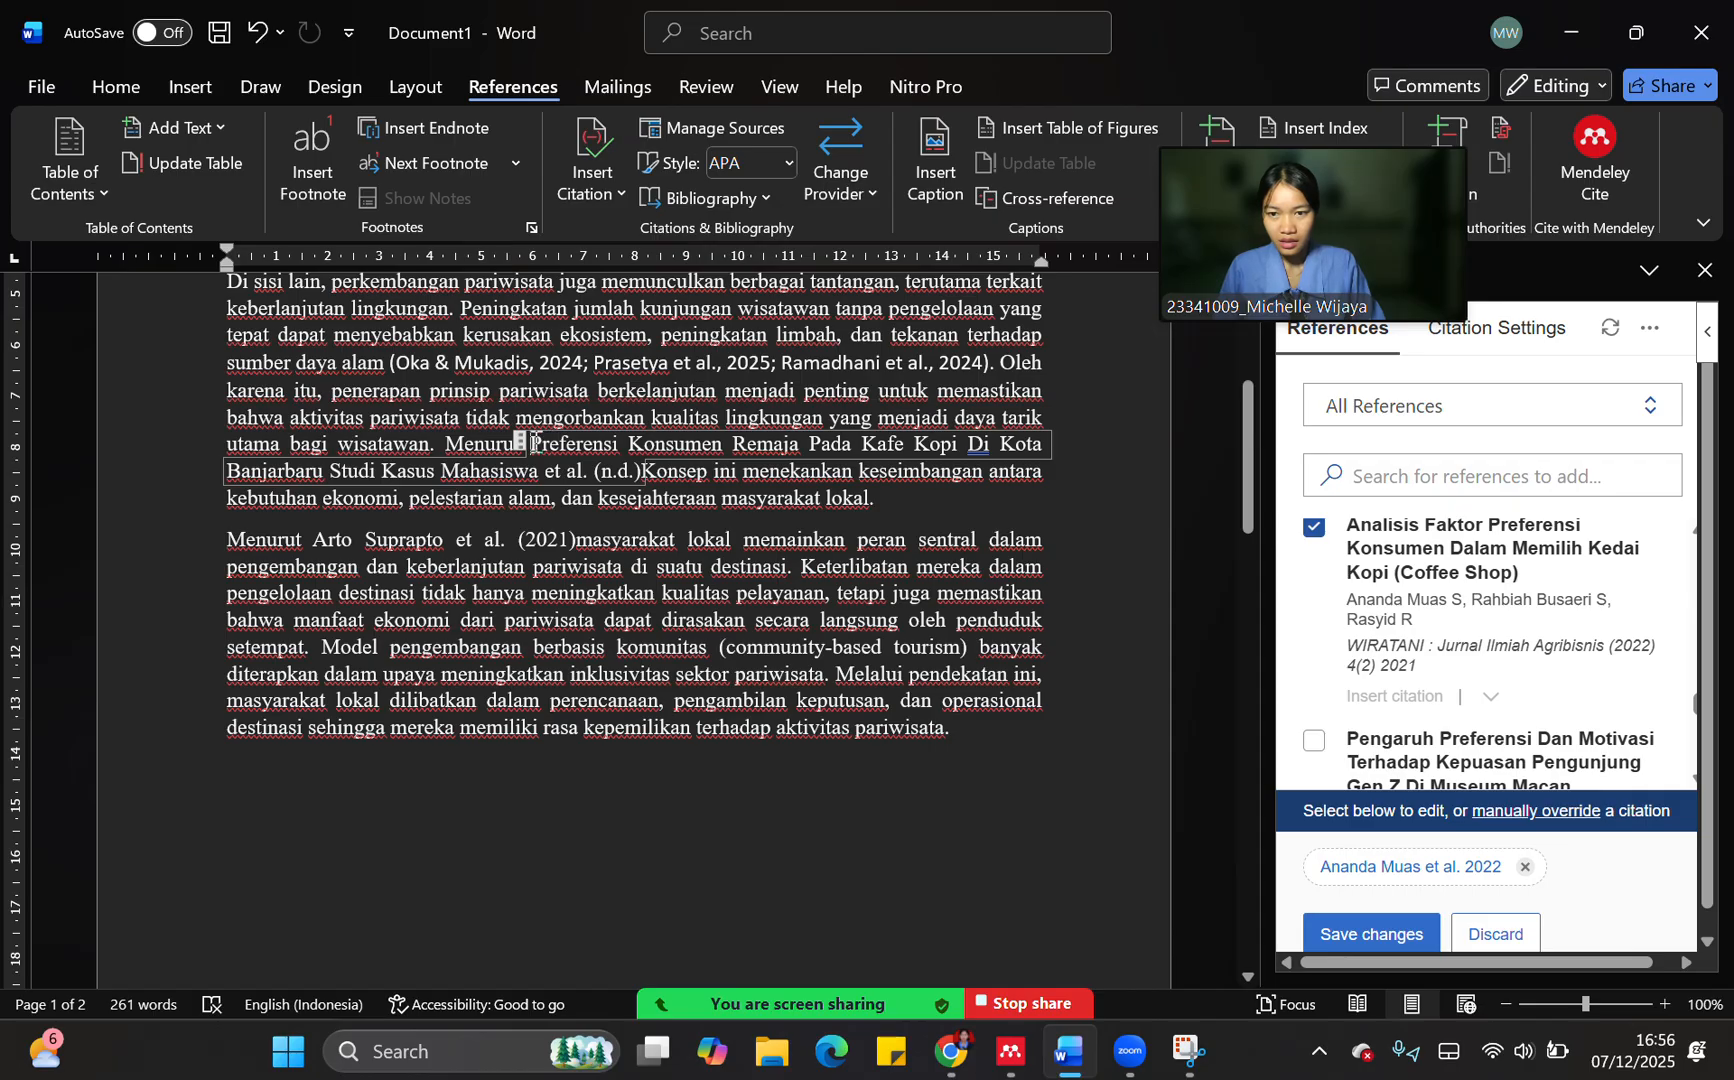
# Delete the citation between "Menurut" and "Konsep ini" in the second paragraph, including its leftover empty field
pyautogui.click(521, 442)
pyautogui.press('Delete')
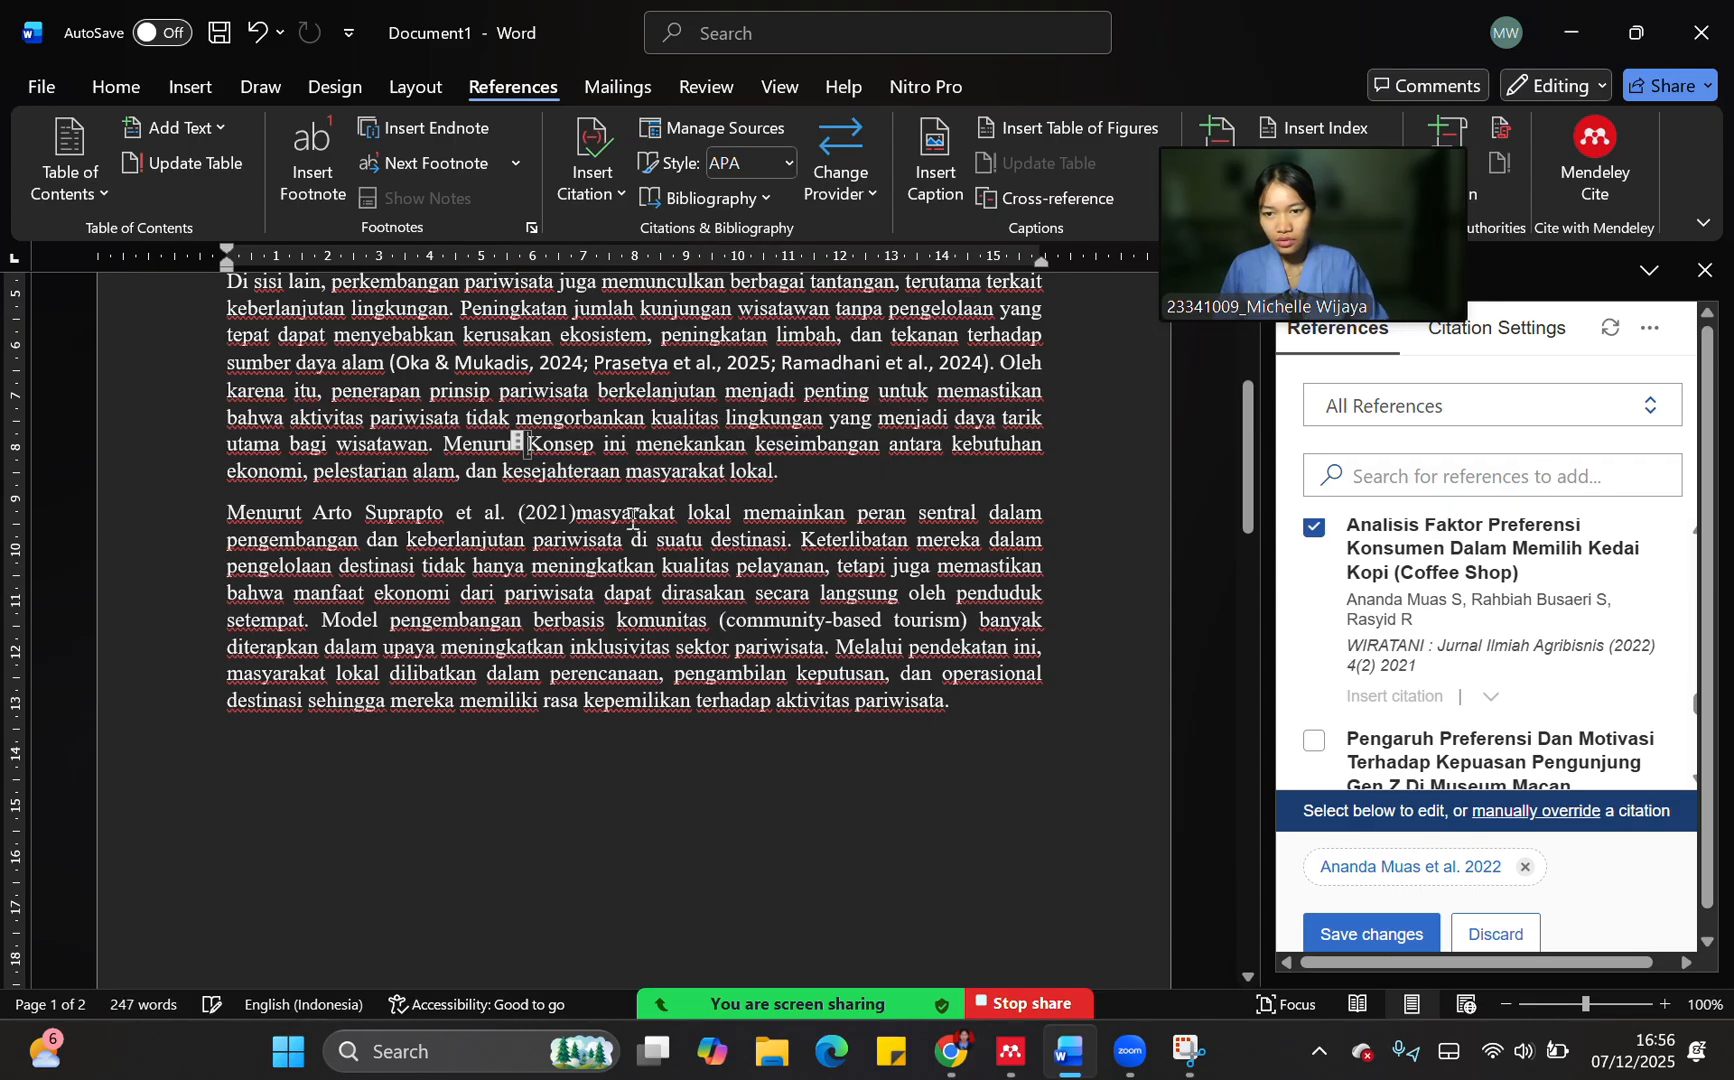
pyautogui.click(833, 482)
pyautogui.click(565, 446)
pyautogui.press('BackSpace')
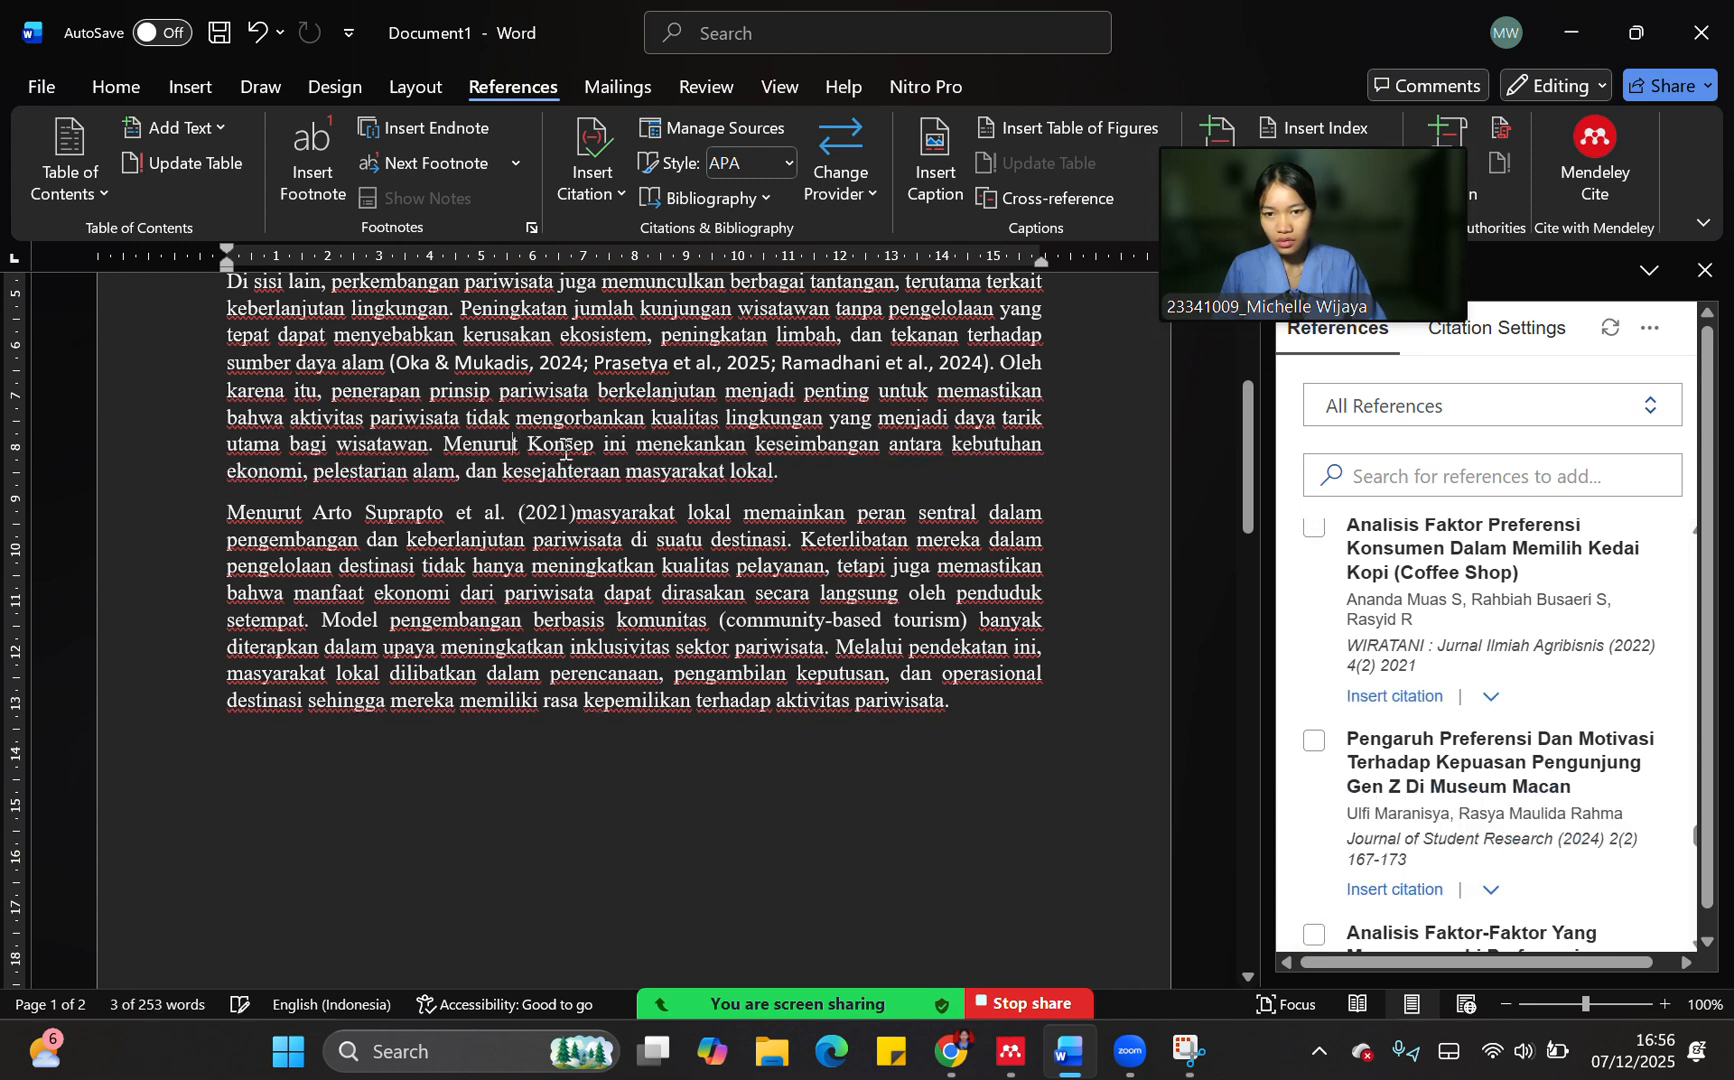
# Insert "Visitors' motivation and perception on Sangiran Early Man Museum, Krikilan Cluster" as an Author (Year) citation after "Menurut" in the second paragraph
pyautogui.hotkey('ctrl', 'z')
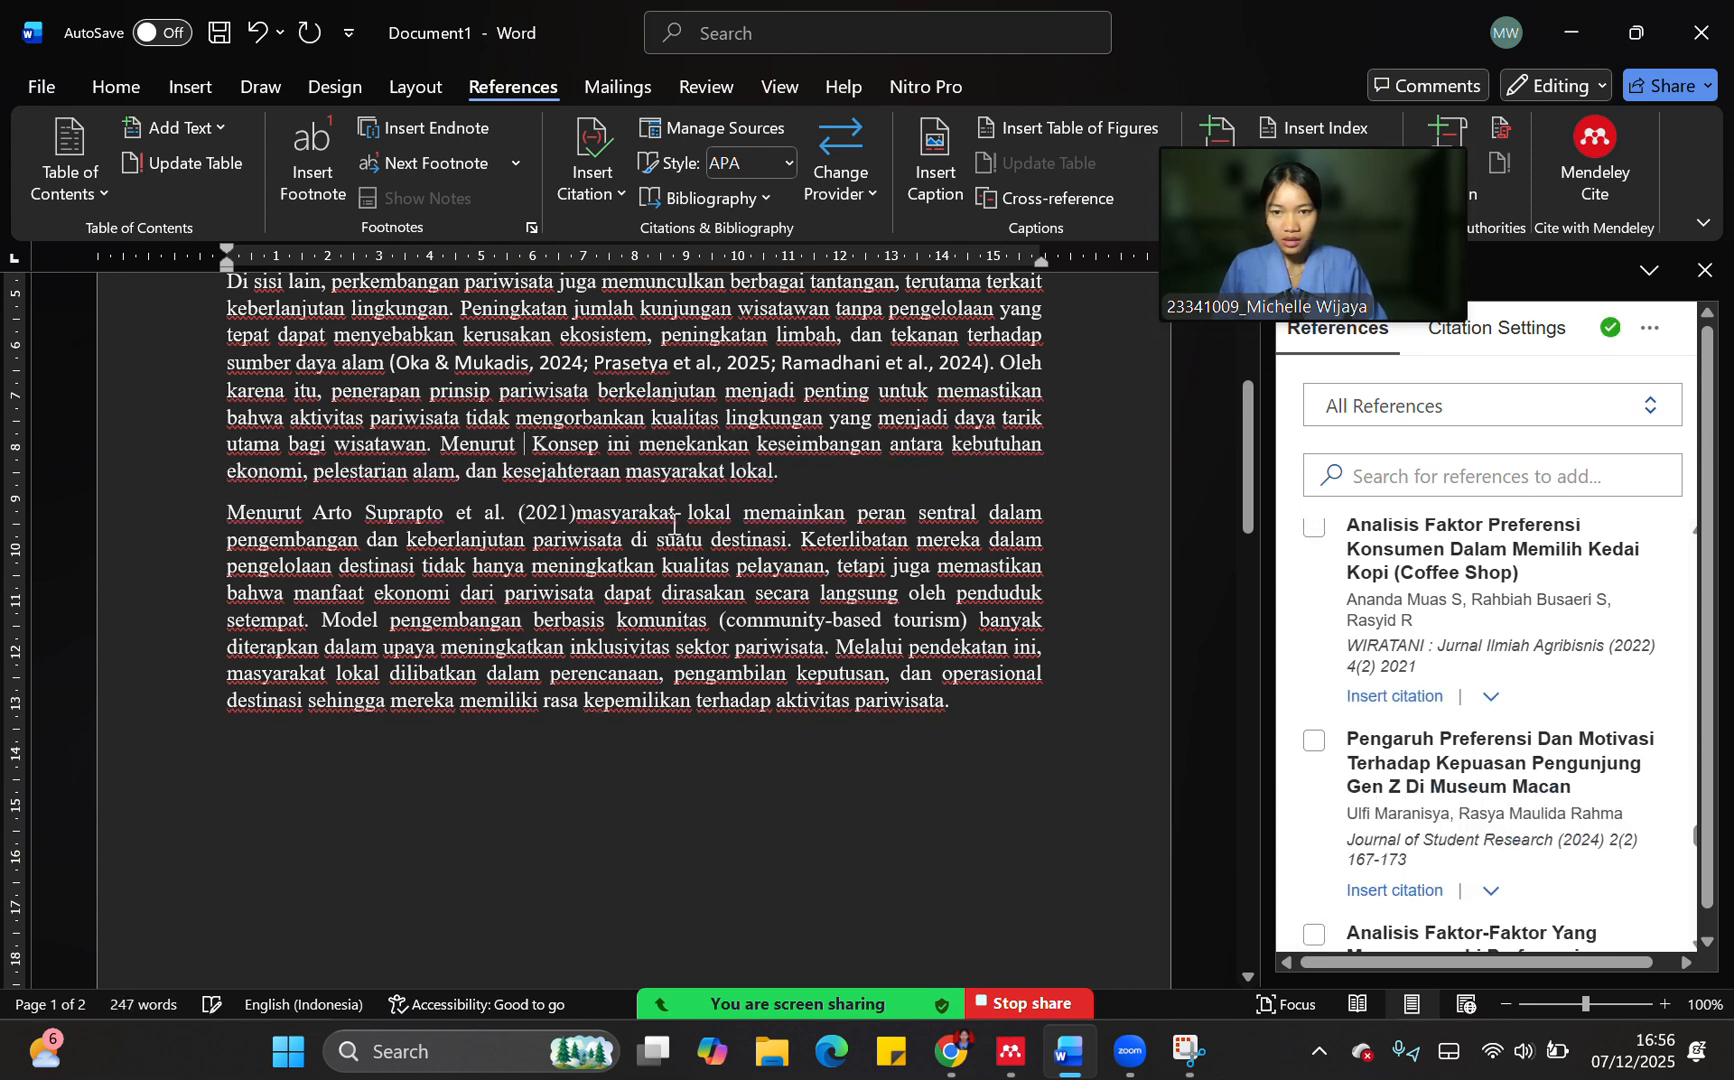
pyautogui.scroll(3, 1378, 780)
pyautogui.scroll(5, 1378, 782)
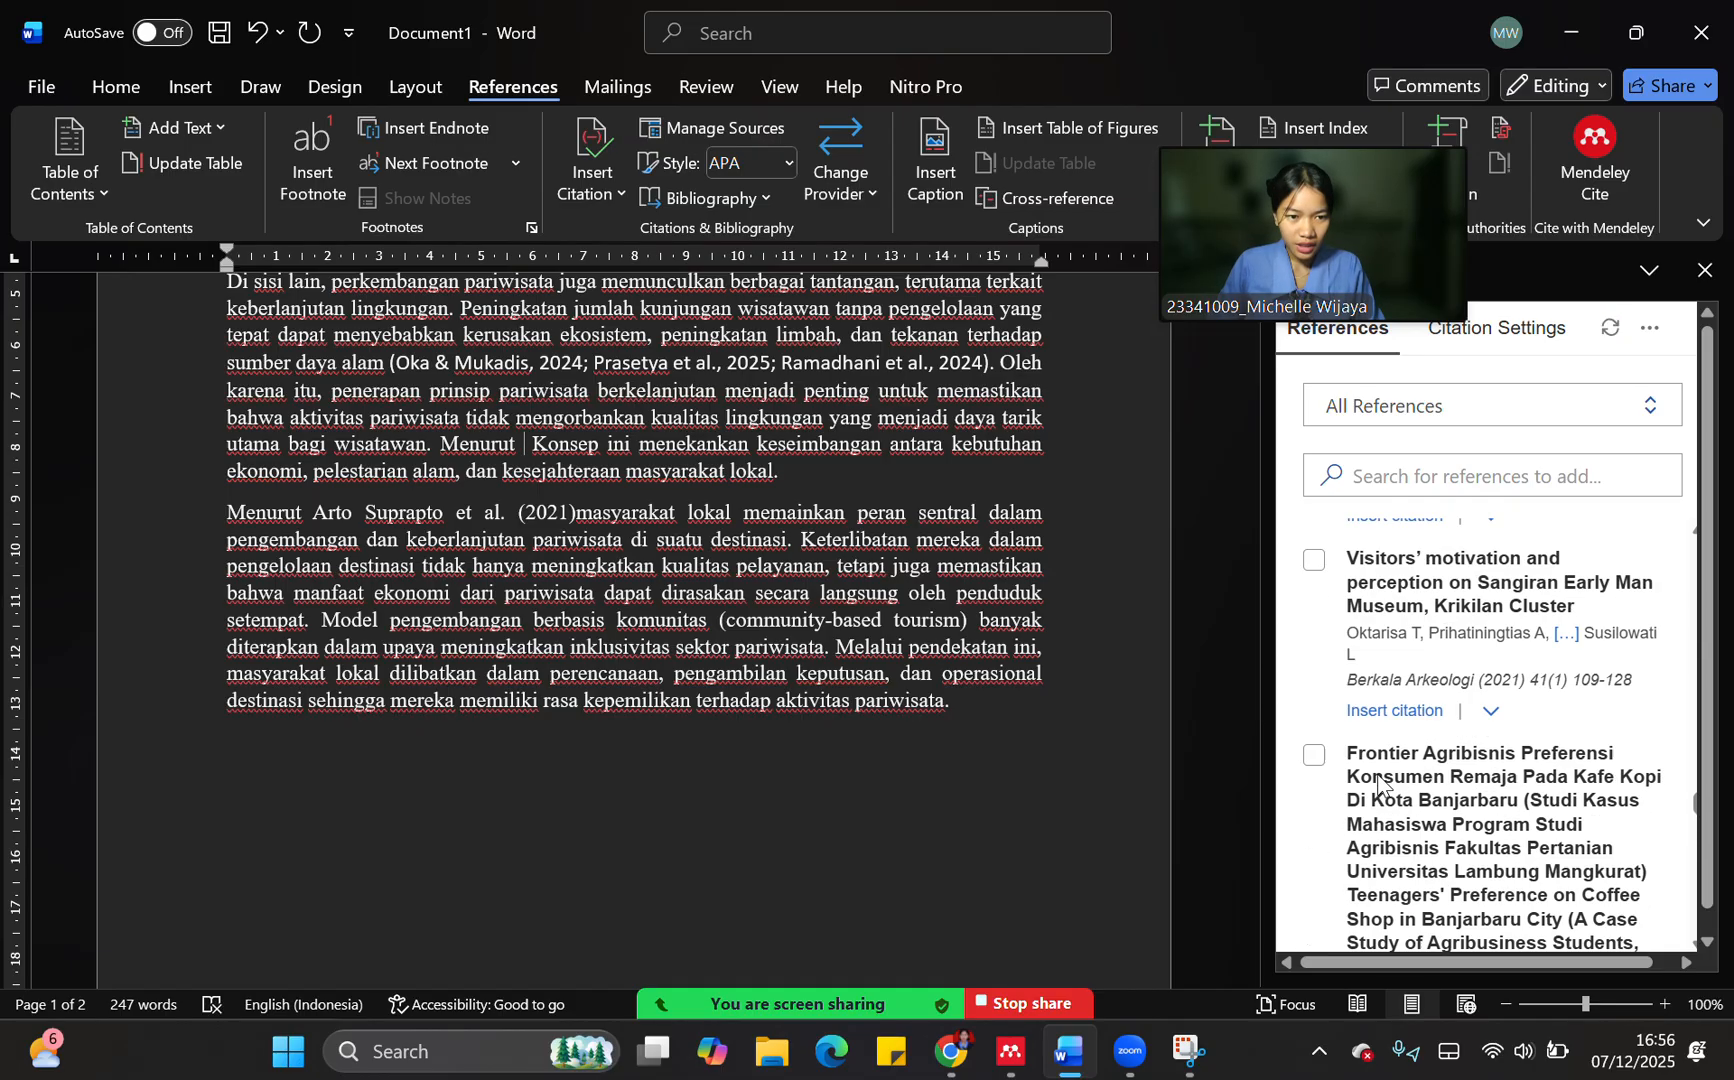
pyautogui.click(1360, 765)
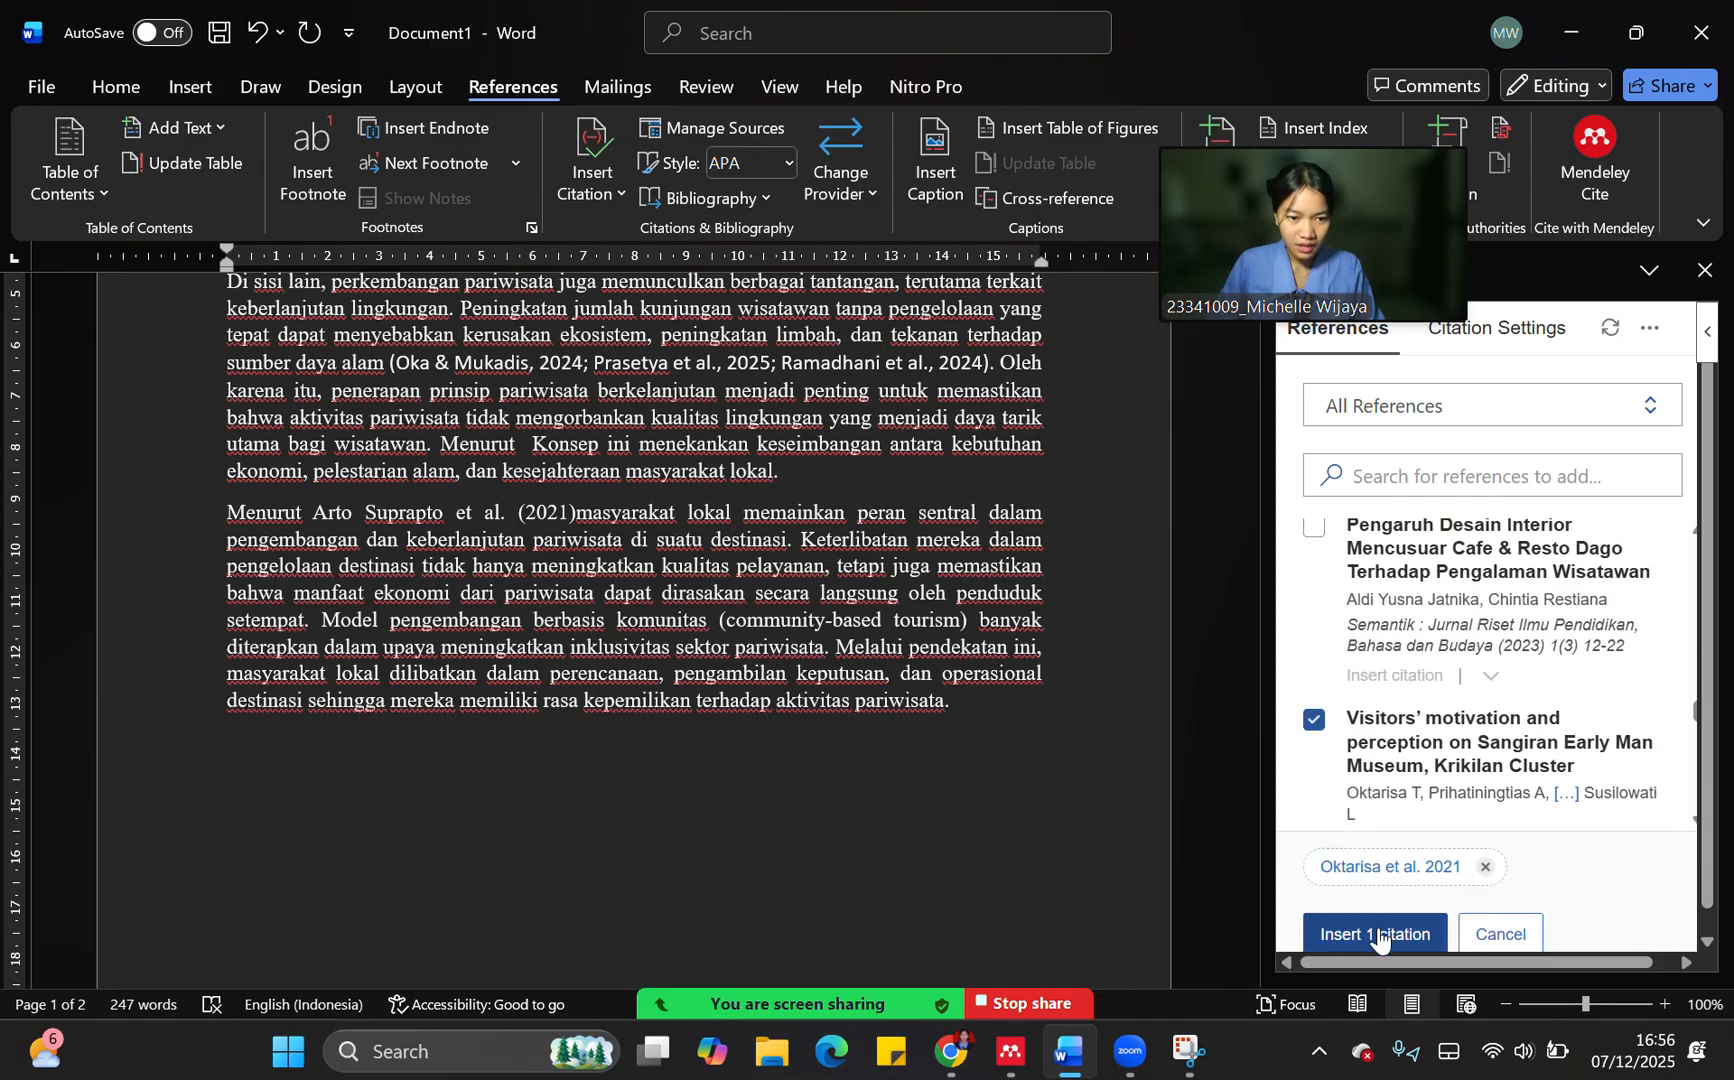
pyautogui.click(1369, 877)
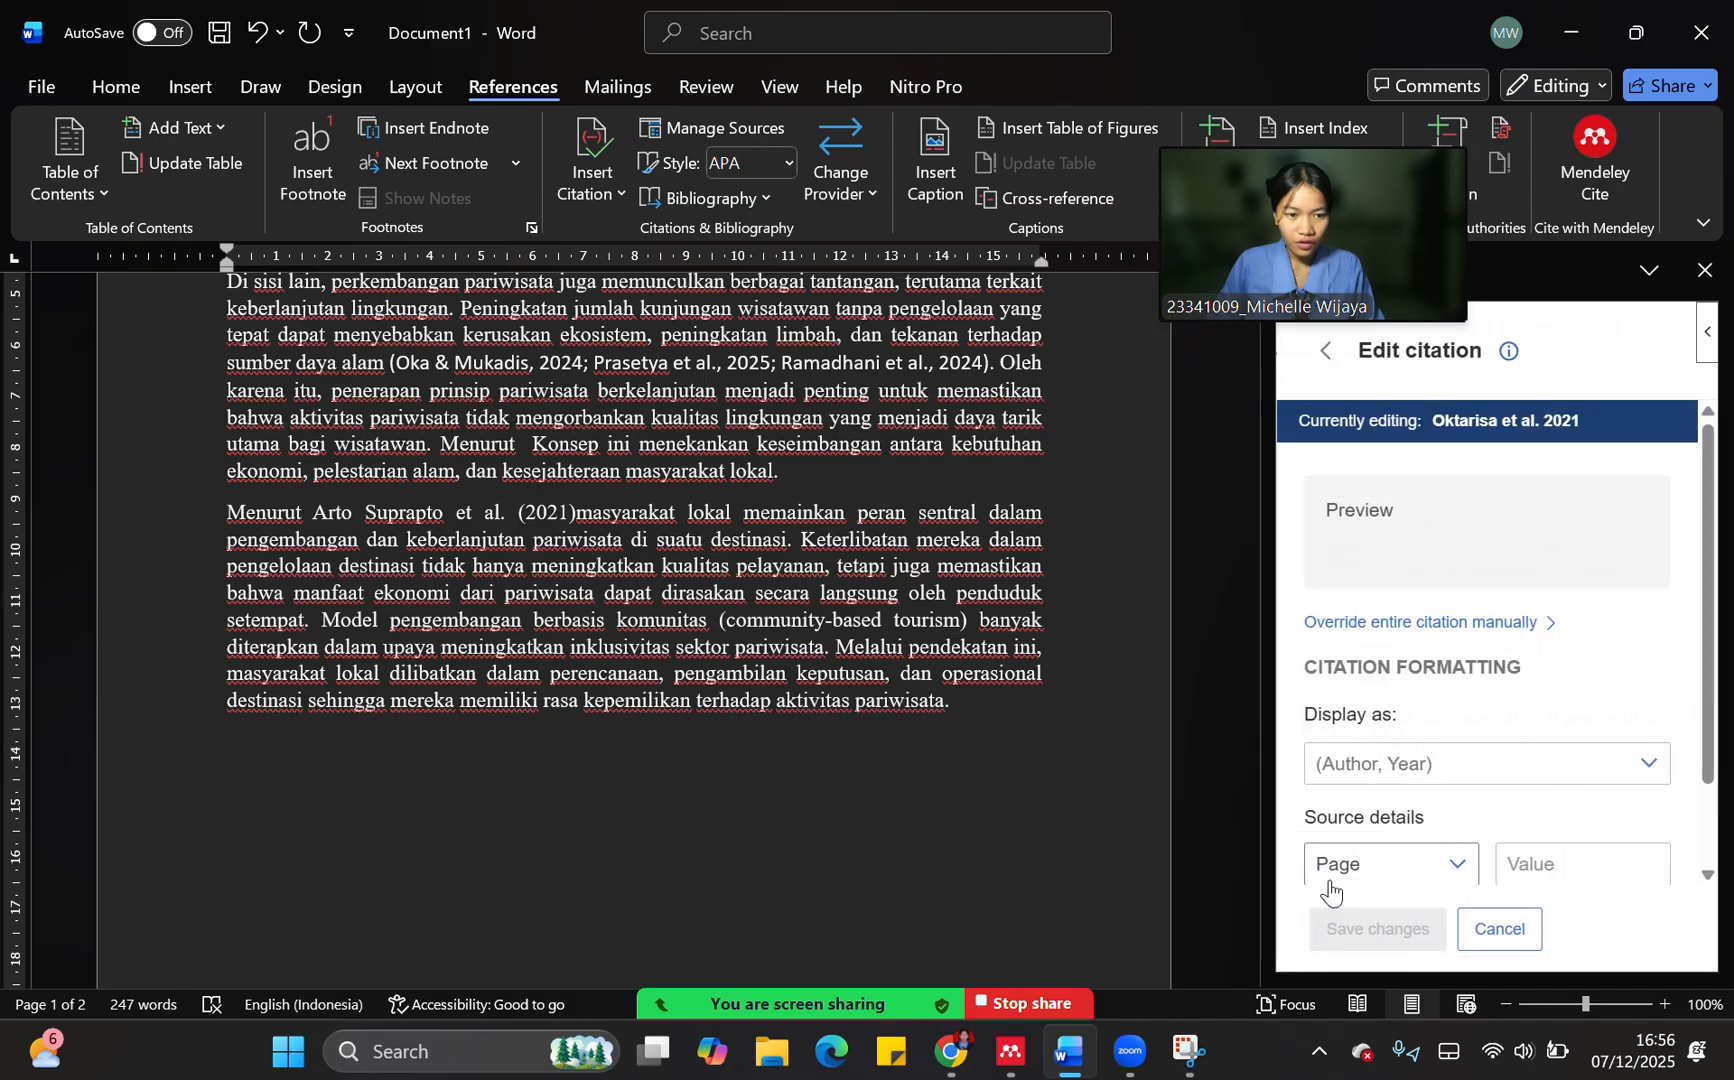
pyautogui.click(1358, 768)
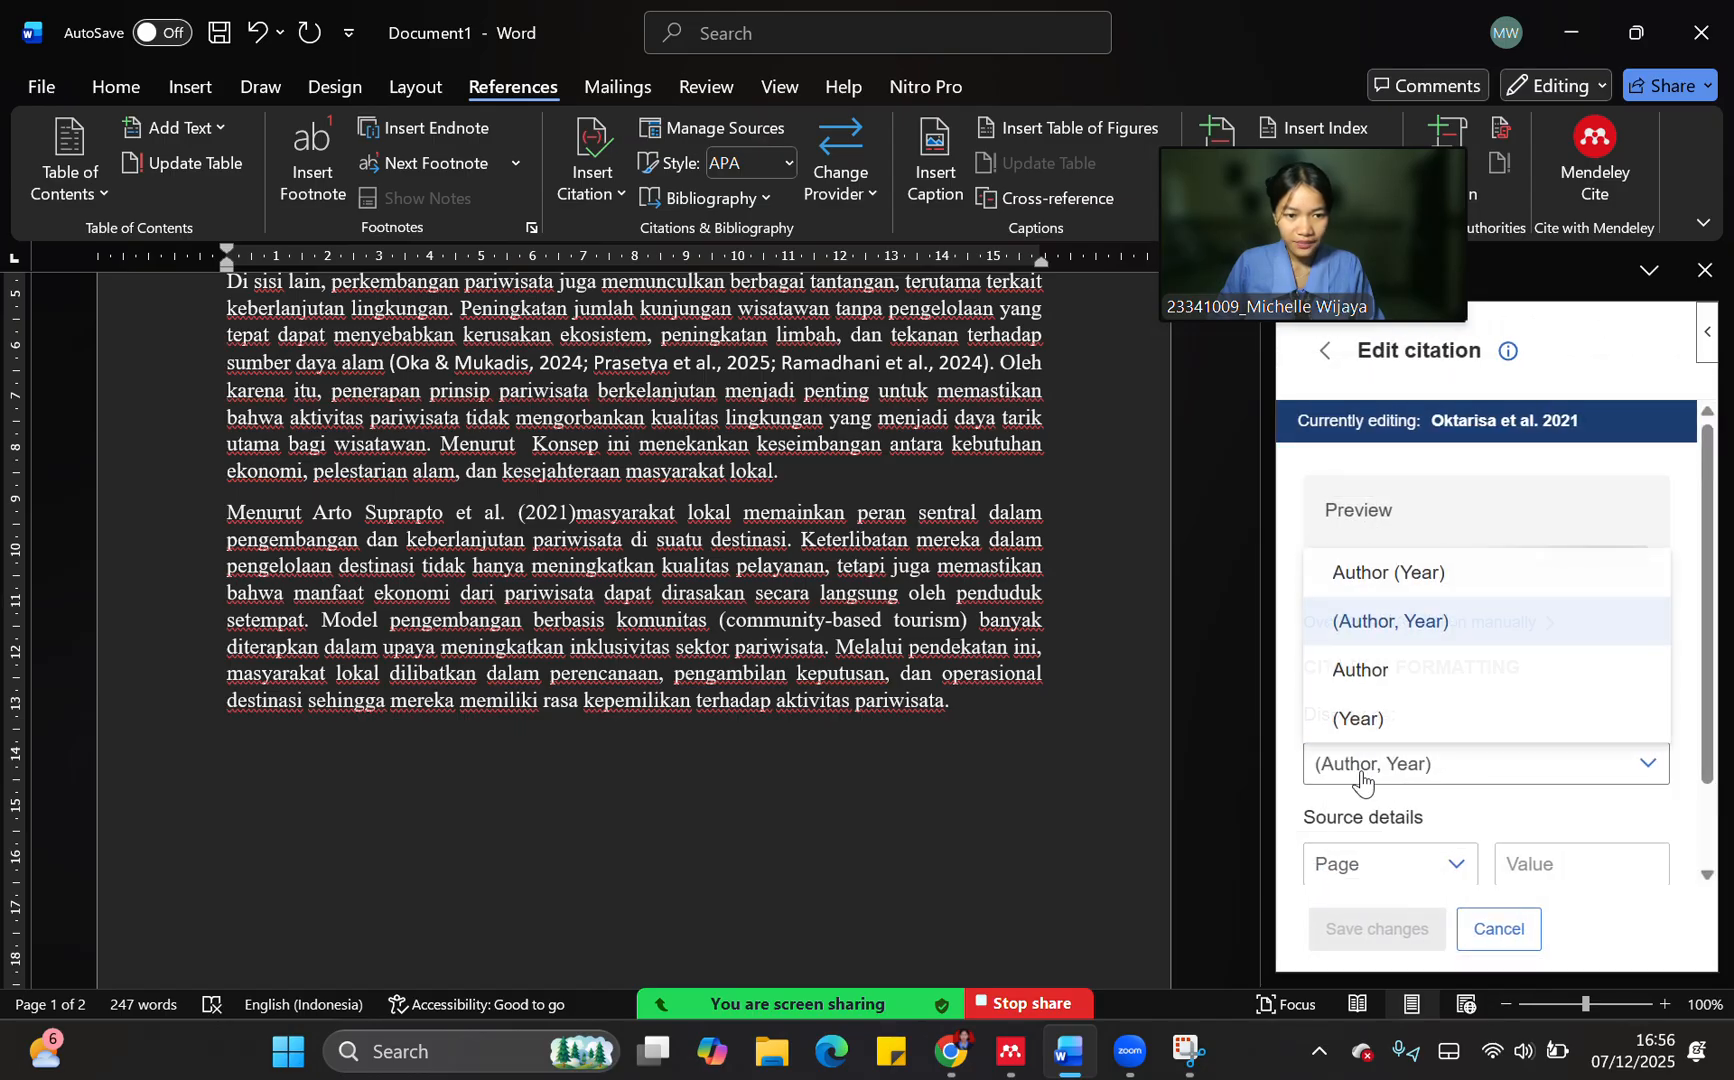
pyautogui.click(1403, 575)
pyautogui.click(1378, 929)
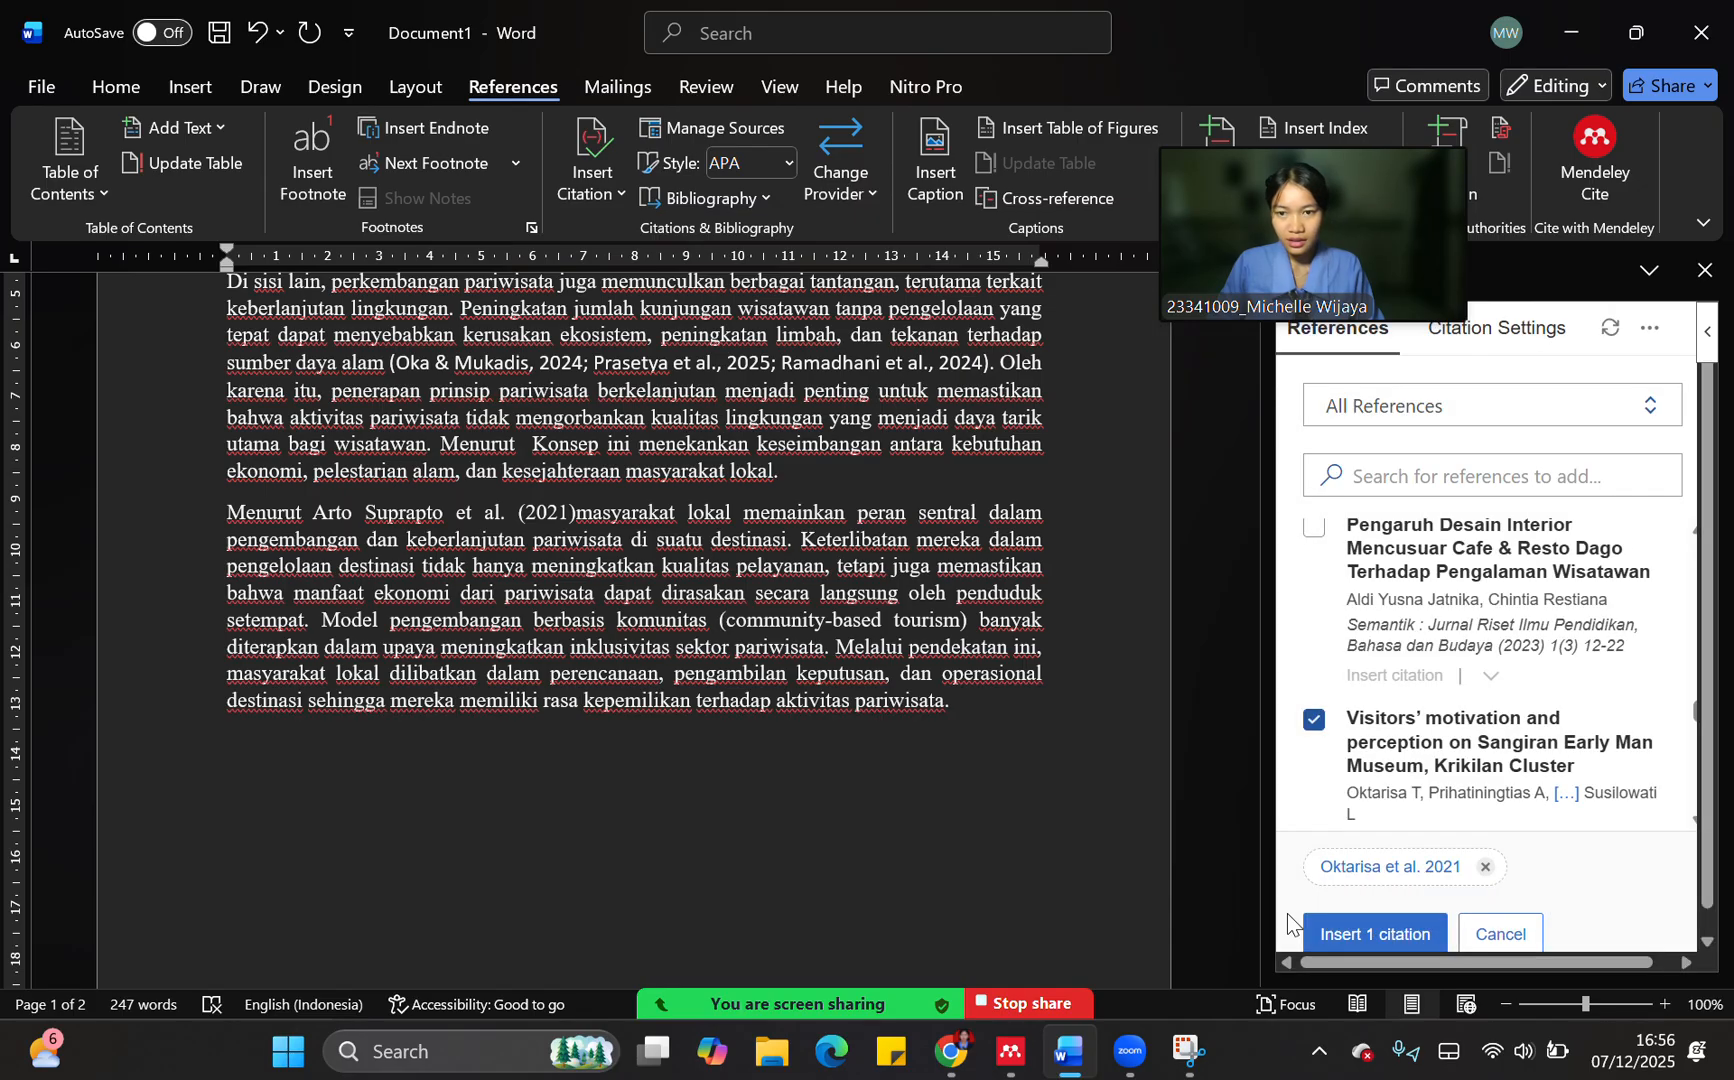
pyautogui.click(1346, 912)
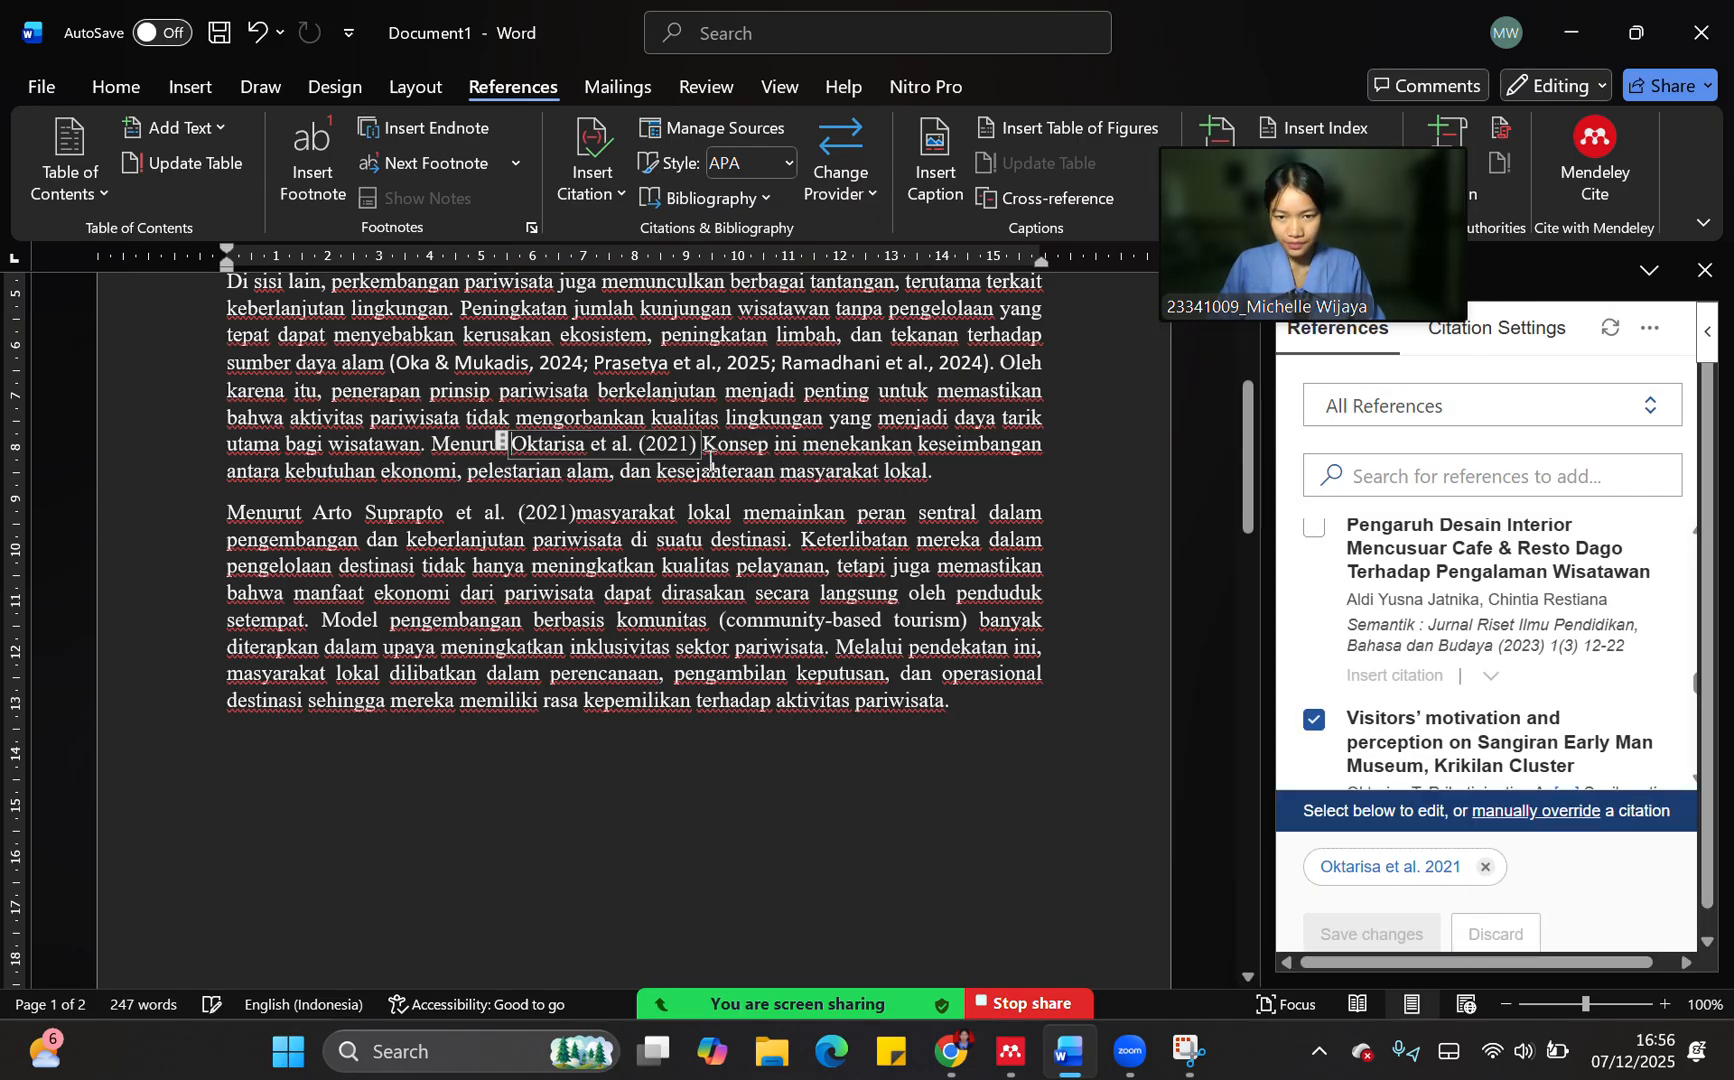
# Add "dan" after the new Author (Year) citation in the second paragraph
pyautogui.click(711, 457)
pyautogui.press('BackSpace')
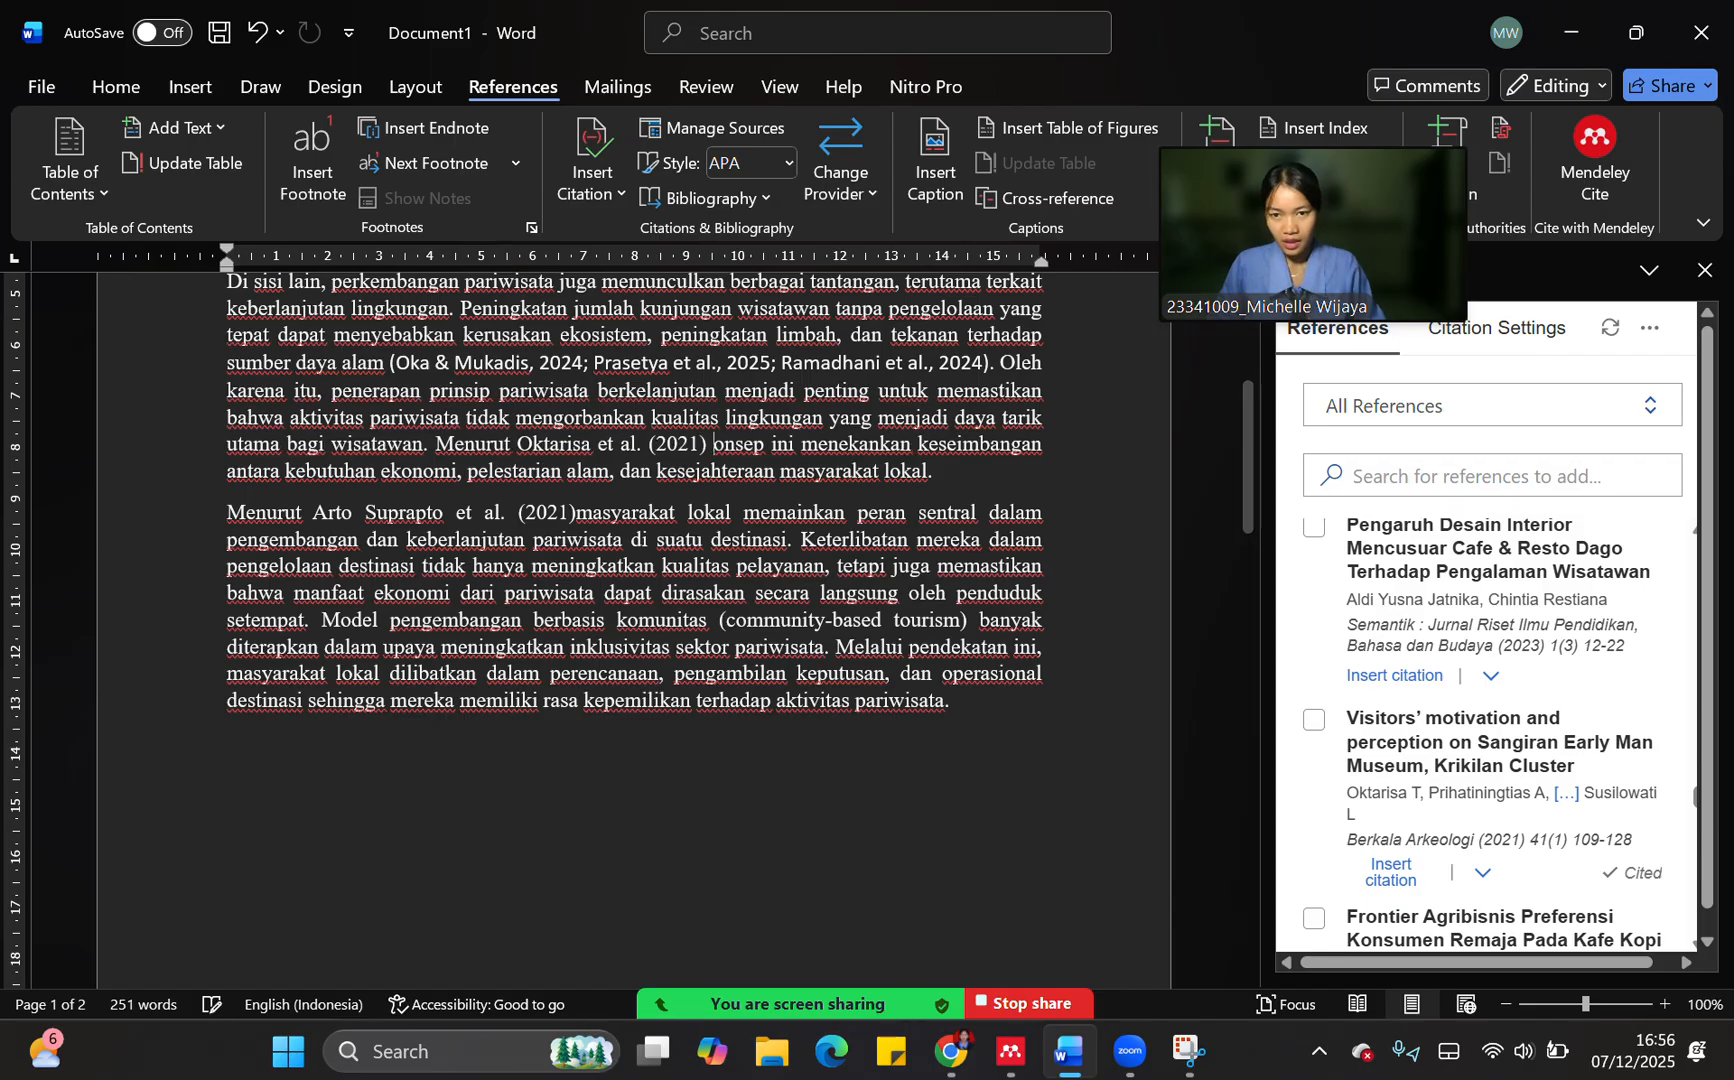
pyautogui.write('dan')
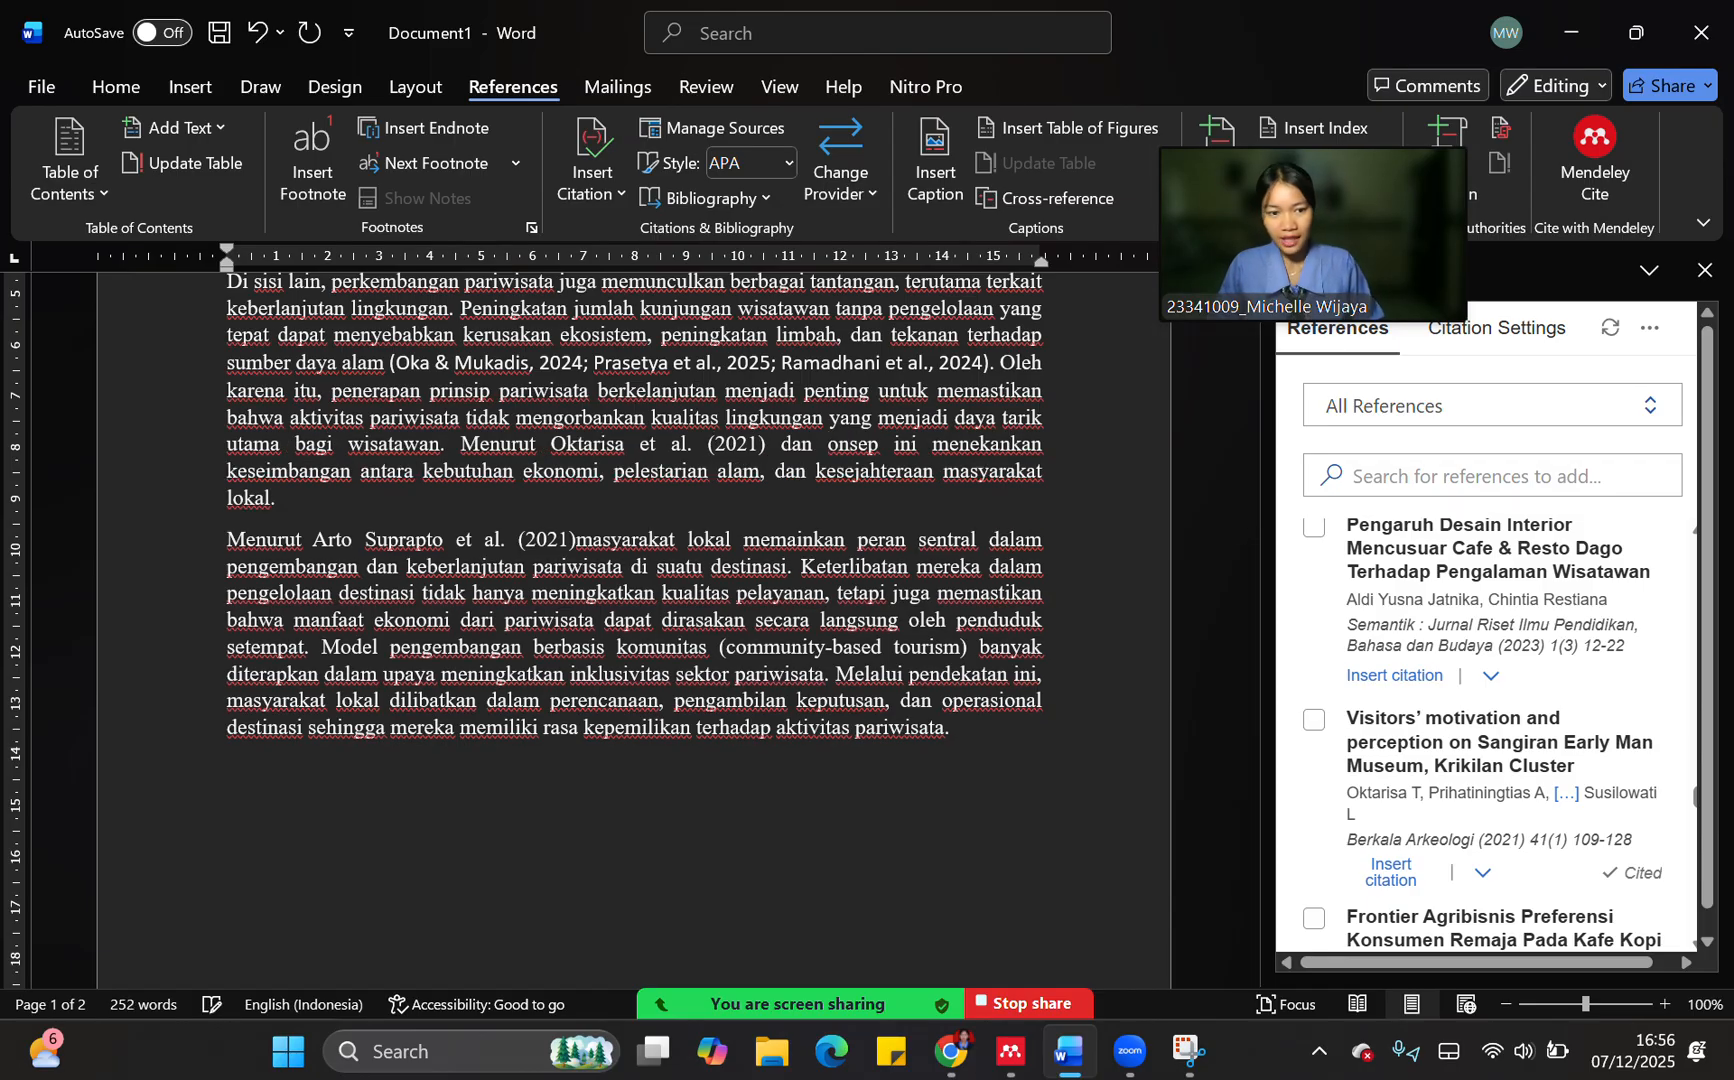
# Insert "Analisis Faktor Preferensi Konsumen Dalam Memilih Kedai Kopi (Coffee Shop)" after "dan" as an Author (Year) citation
pyautogui.scroll(-5, 1550, 770)
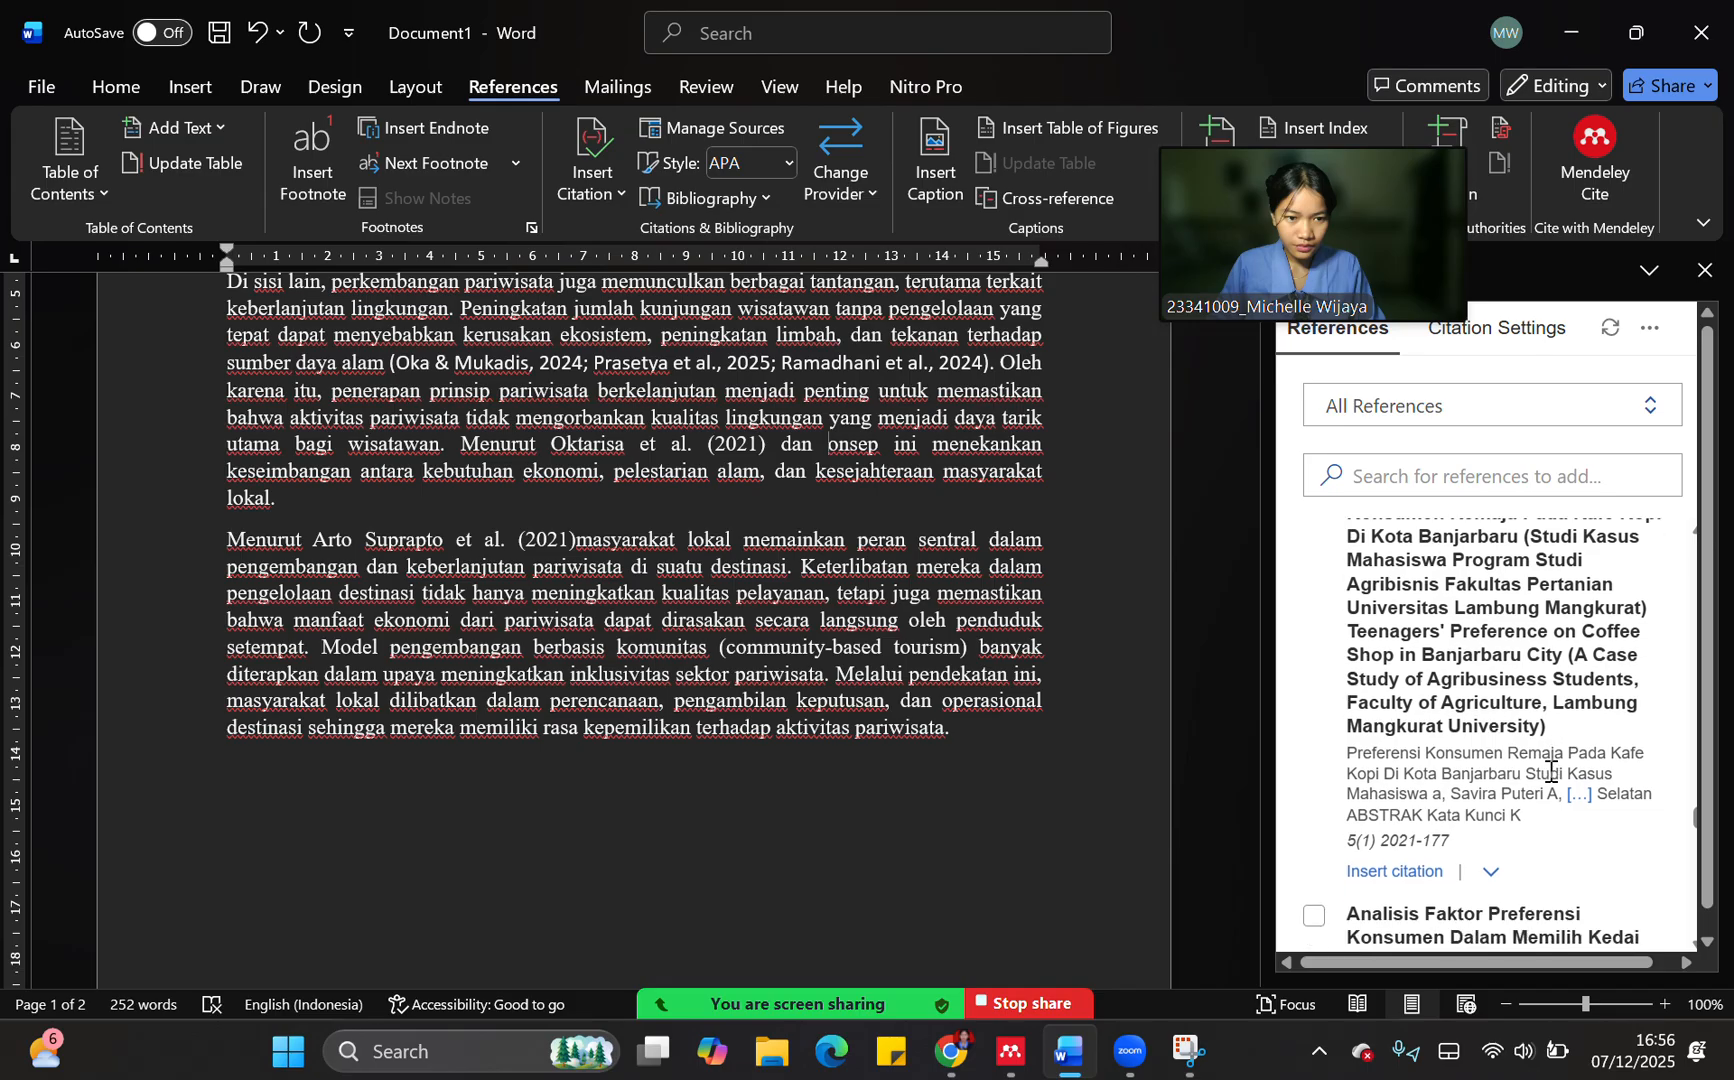
pyautogui.scroll(-3, 1550, 770)
pyautogui.click(1314, 665)
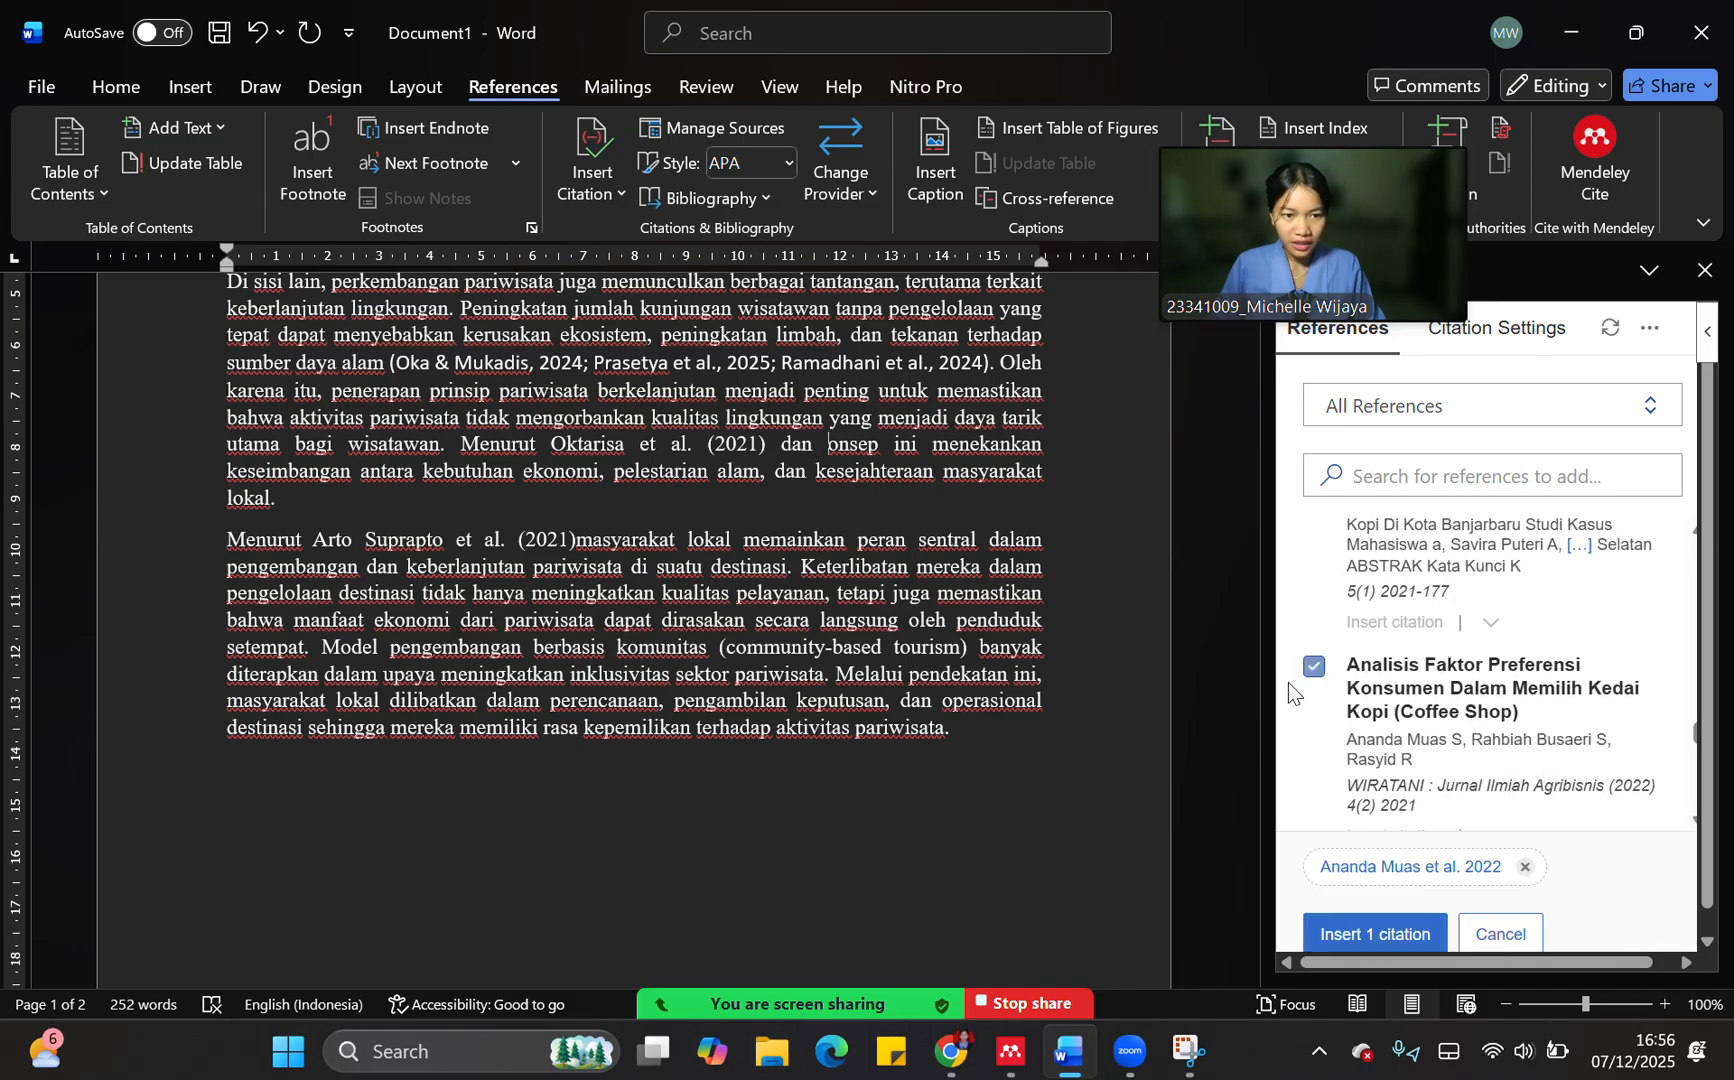
pyautogui.click(1401, 863)
pyautogui.click(1384, 763)
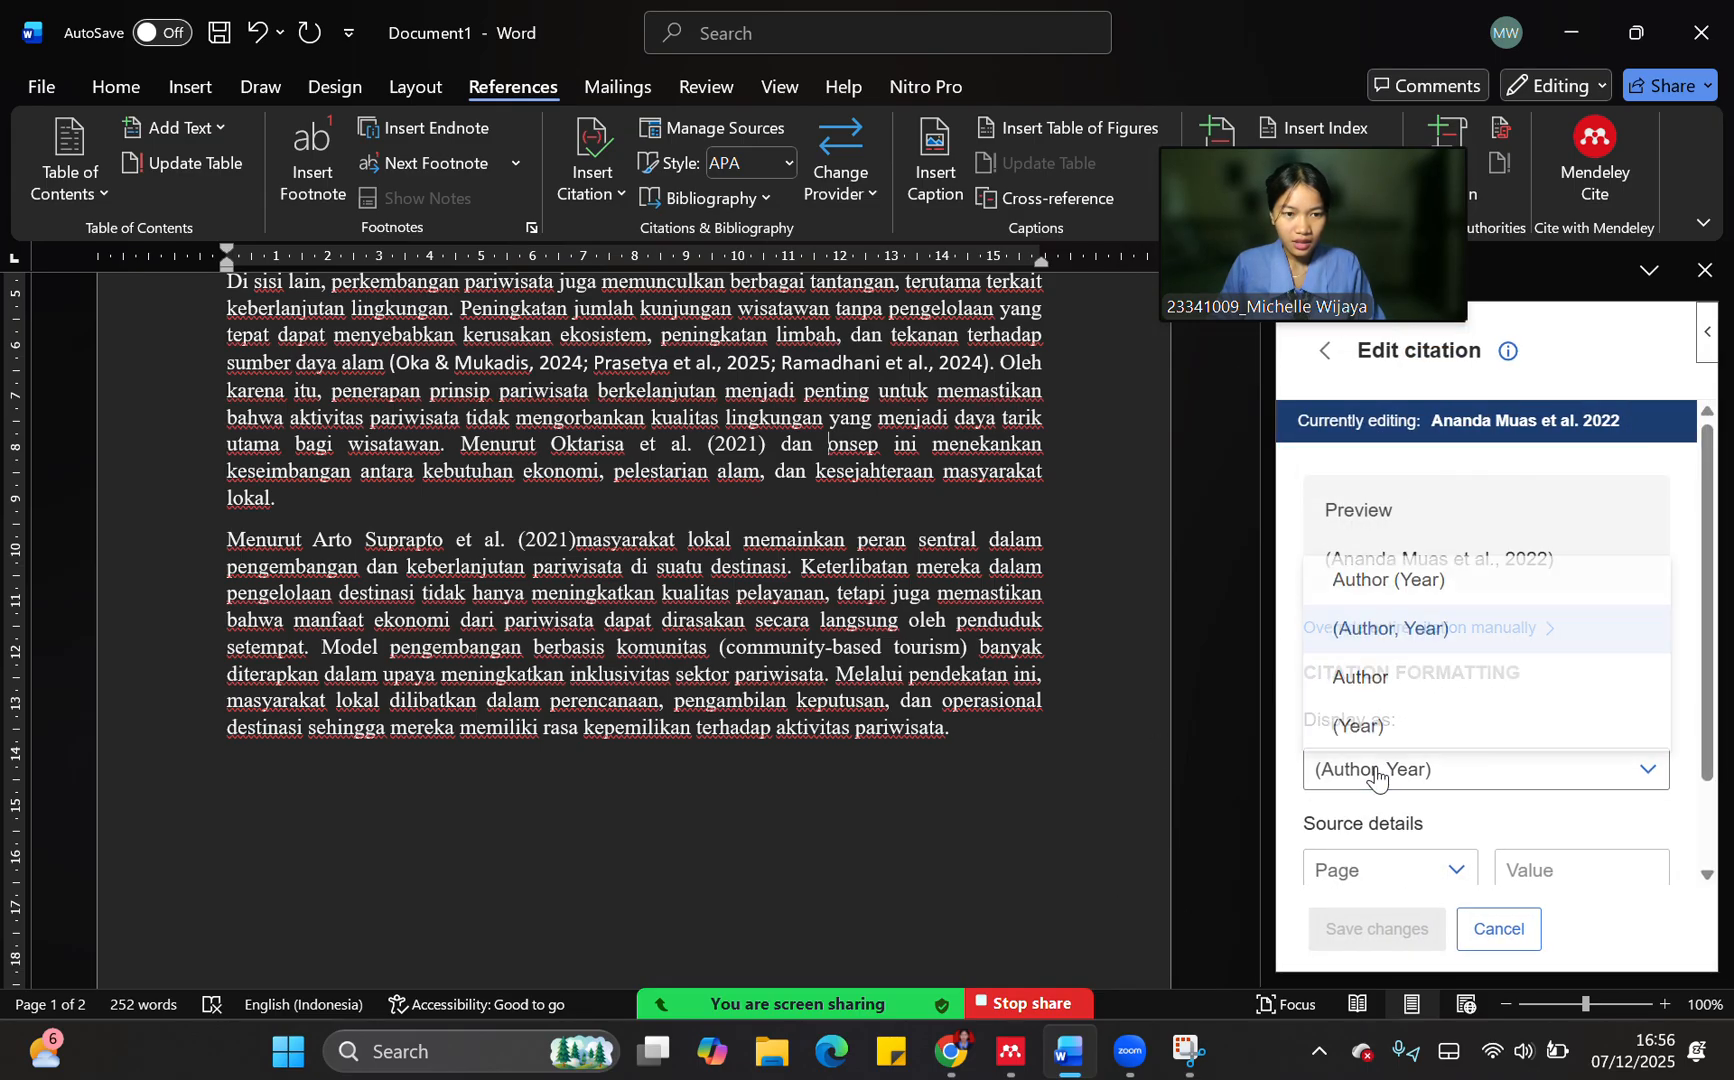
pyautogui.click(1386, 578)
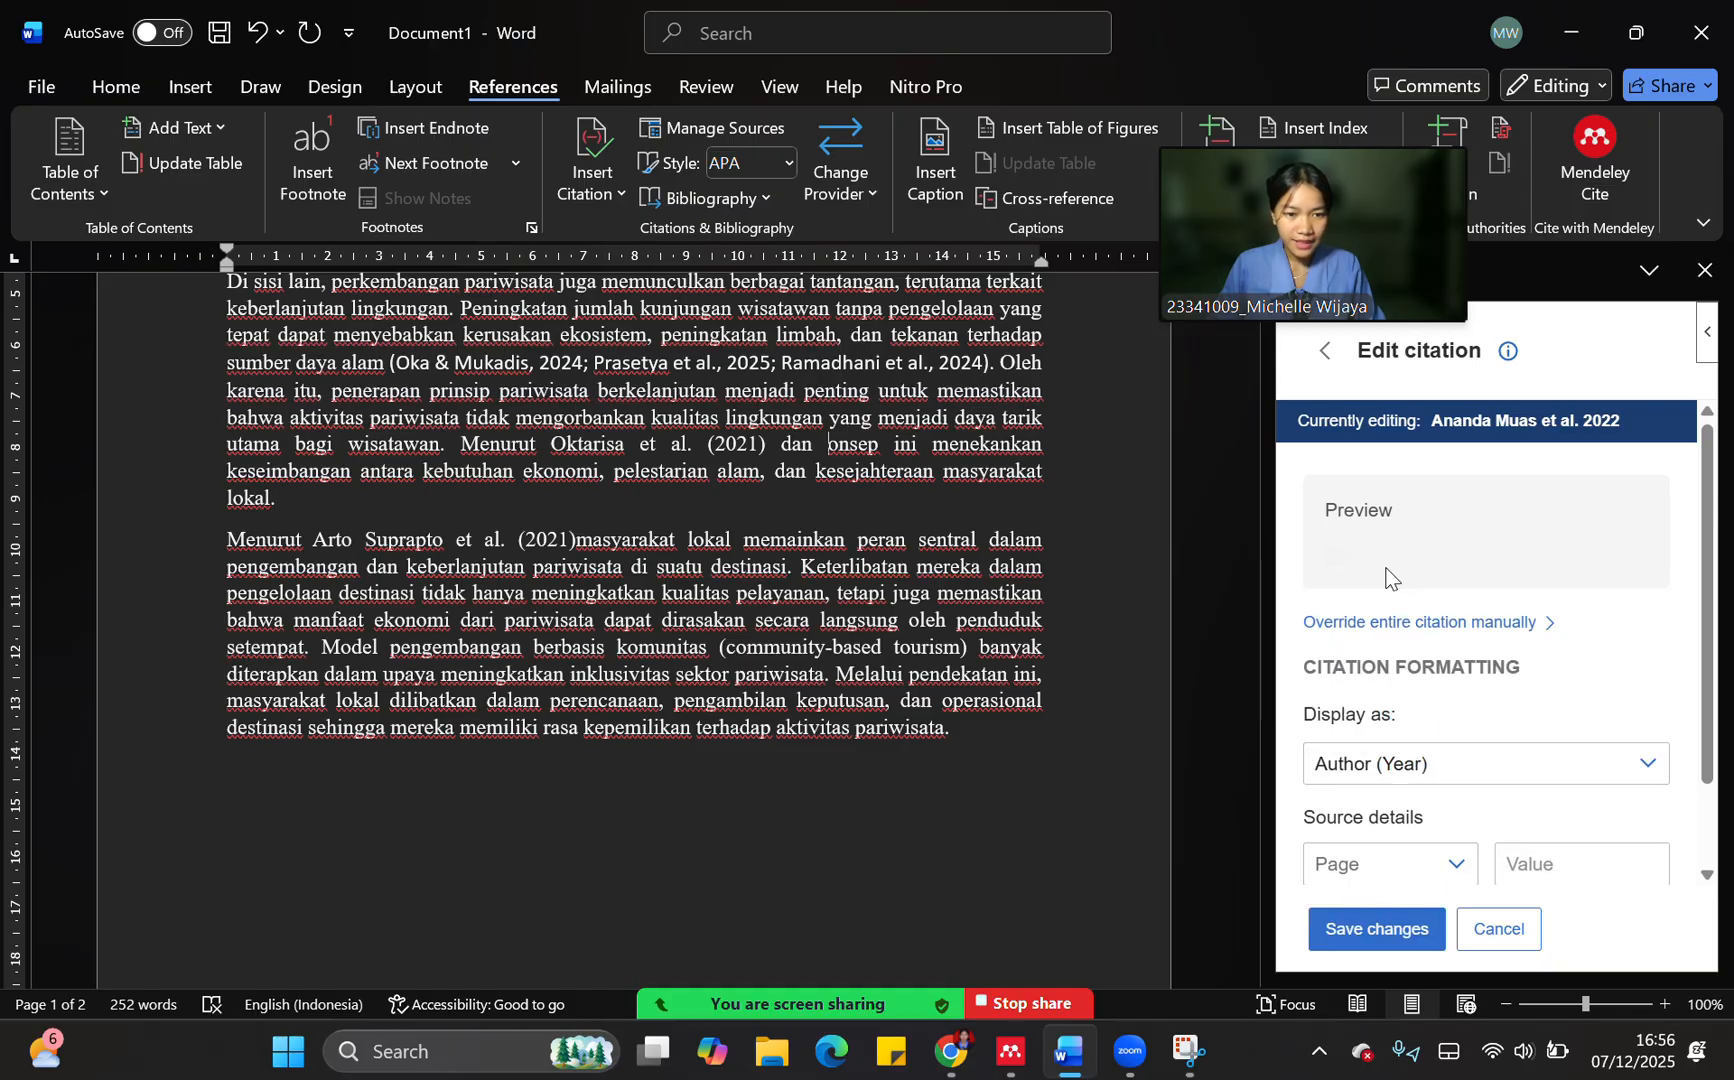
pyautogui.click(1408, 916)
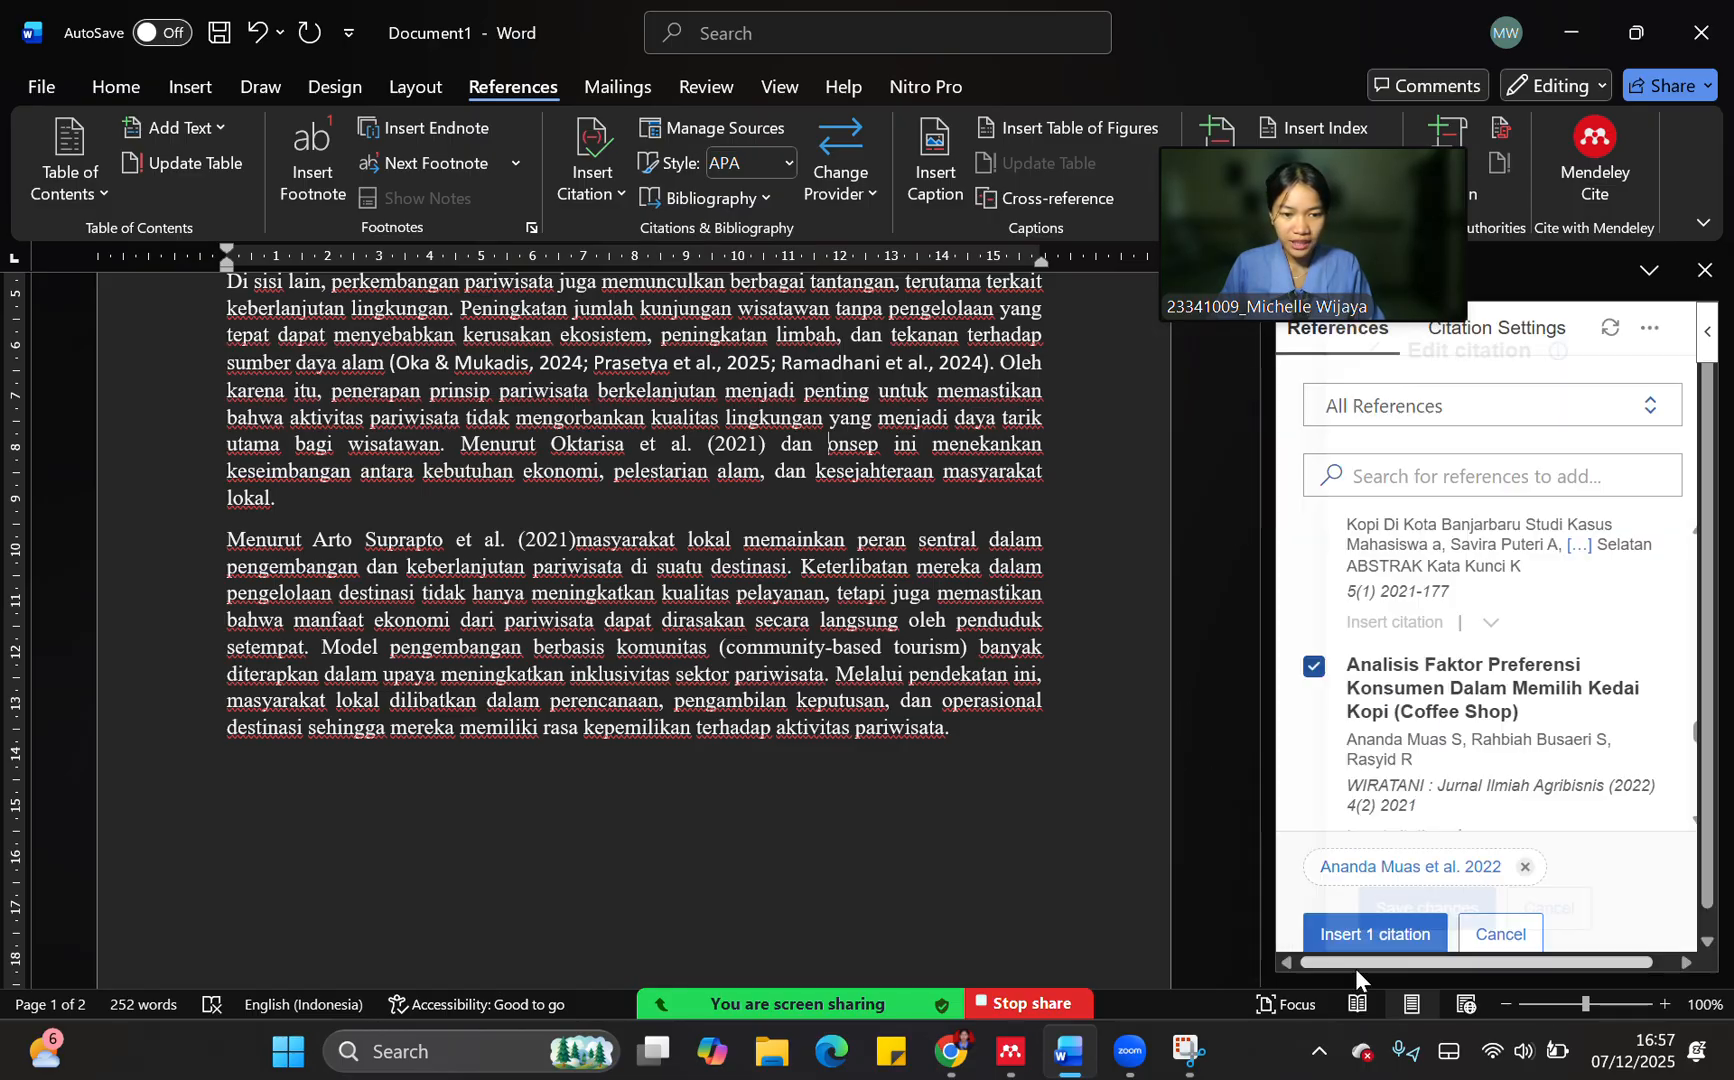
pyautogui.click(1344, 938)
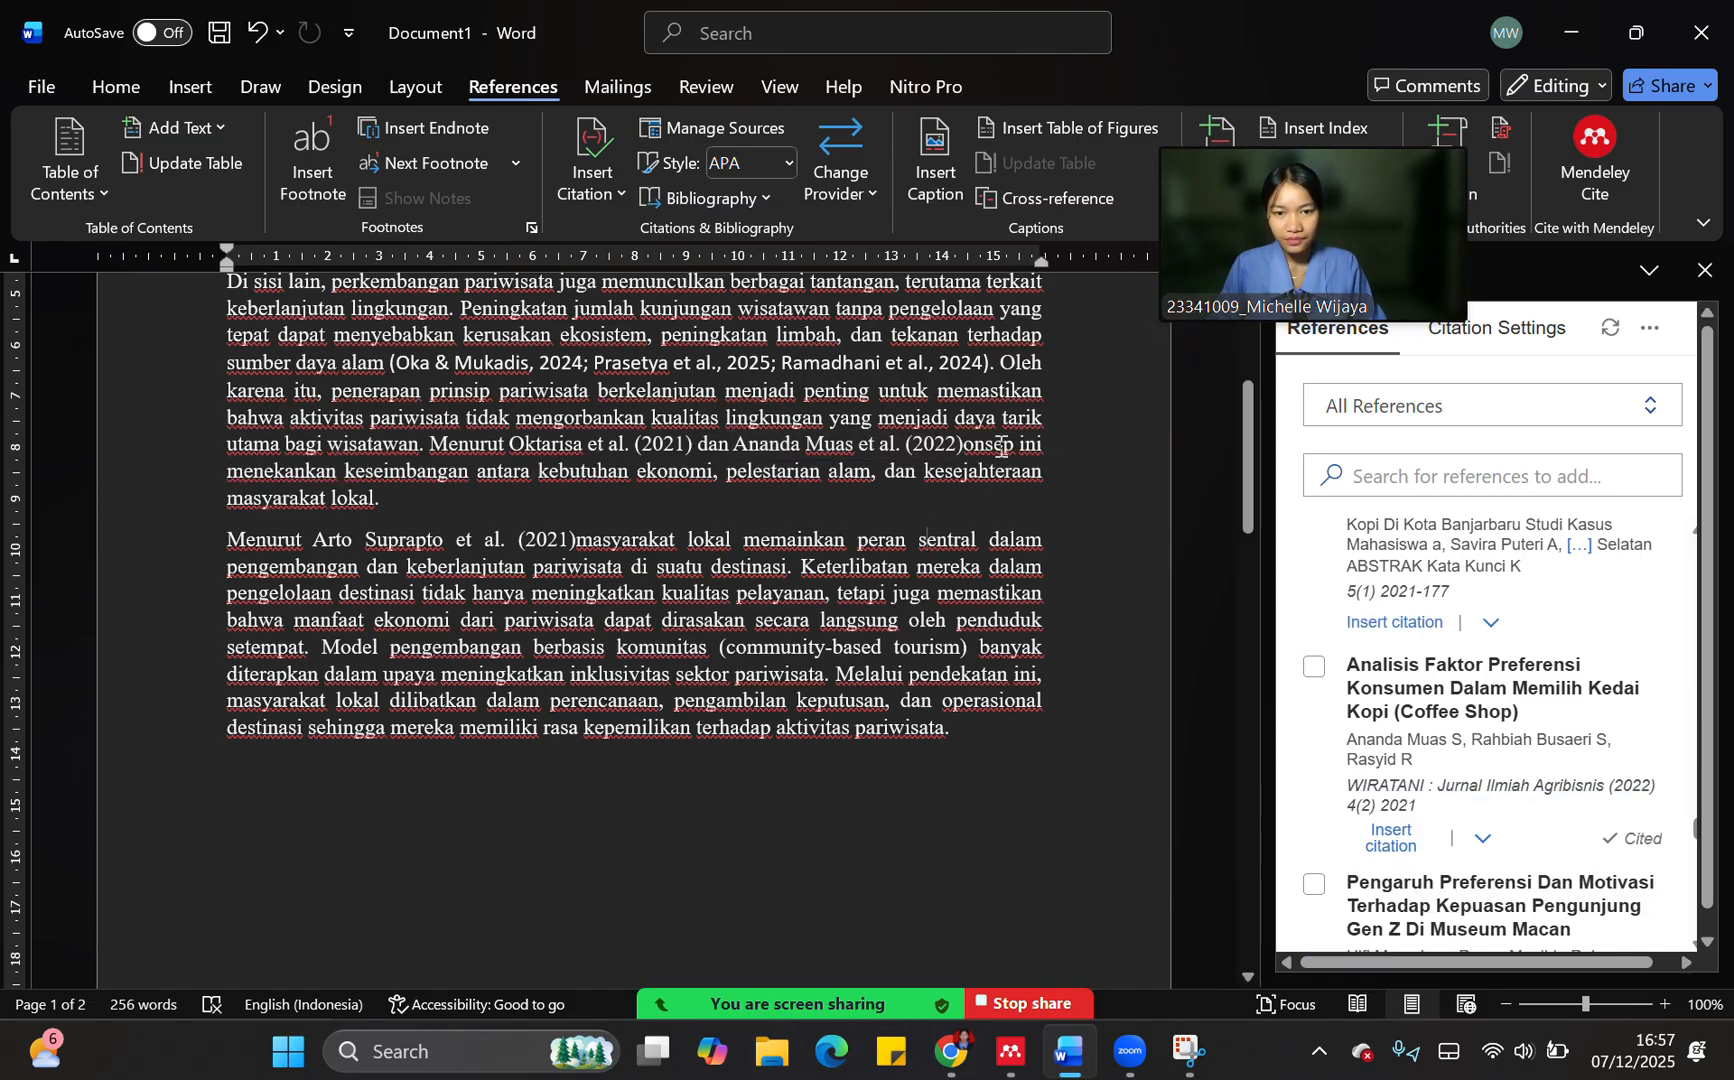
# Restore the missing capital "K" of "Konsep" after the second citation, with a space before the word
pyautogui.click(969, 453)
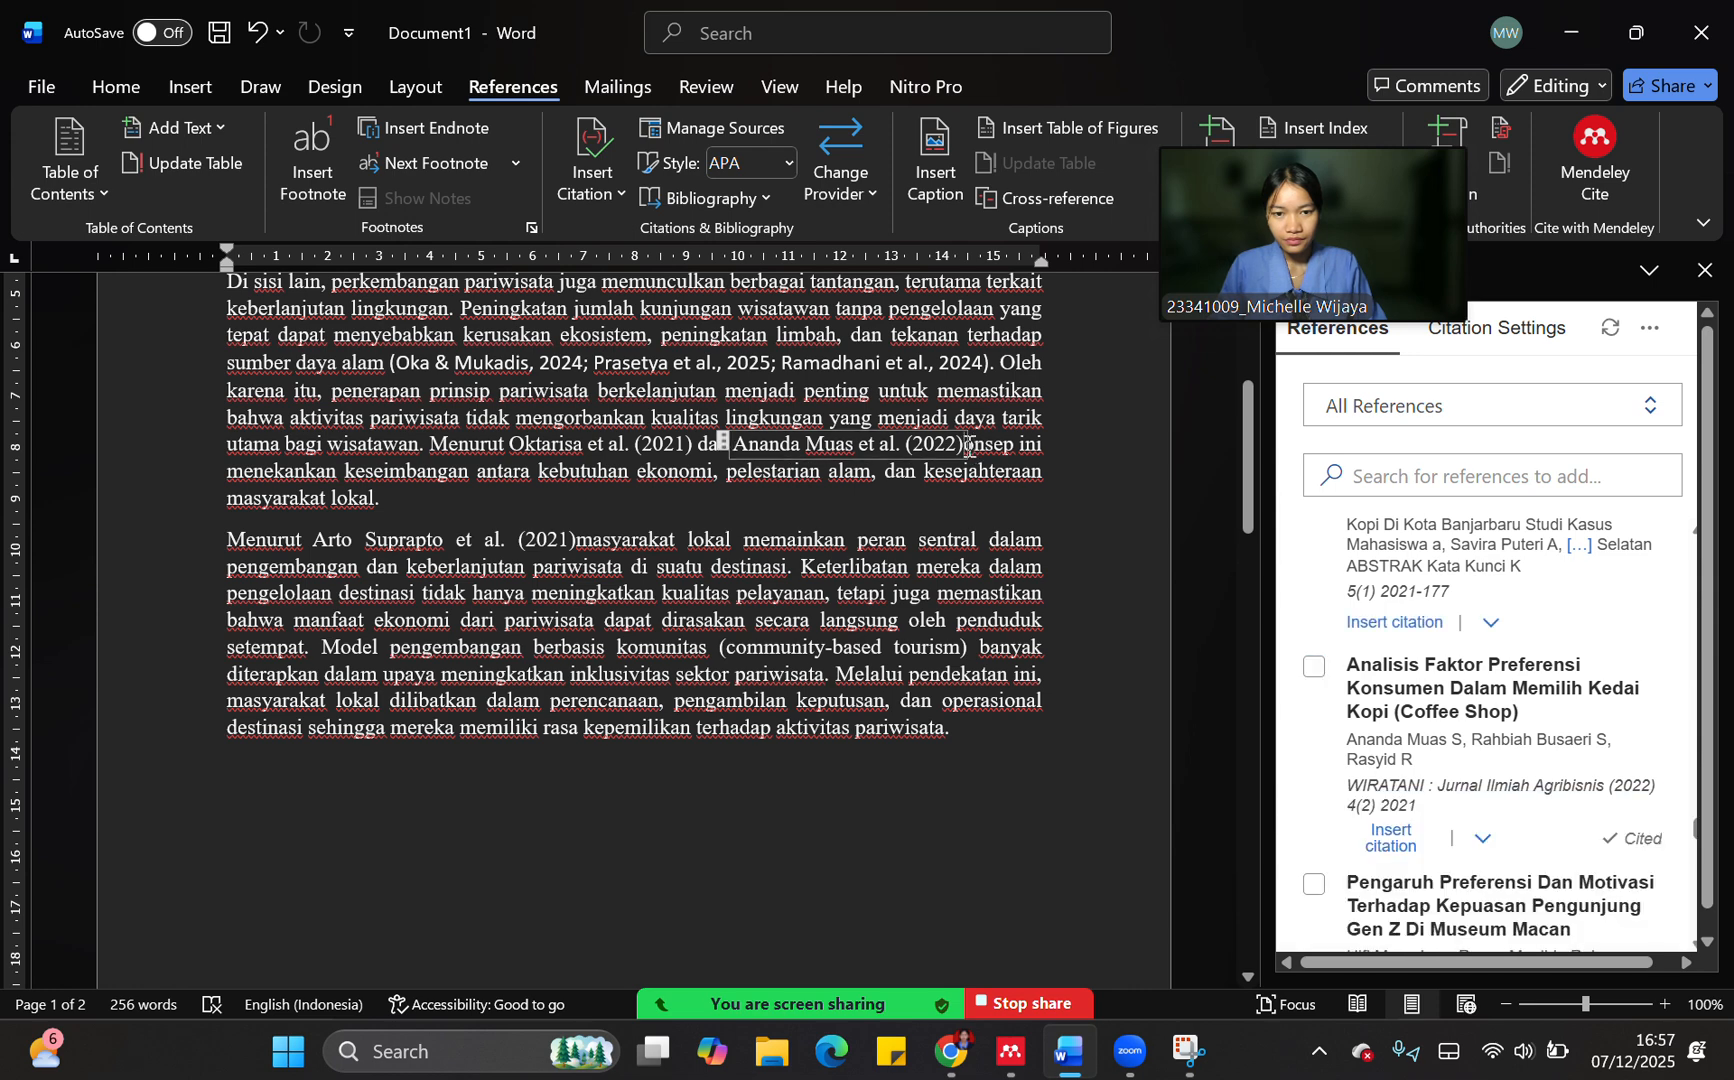
pyautogui.press('capslock')
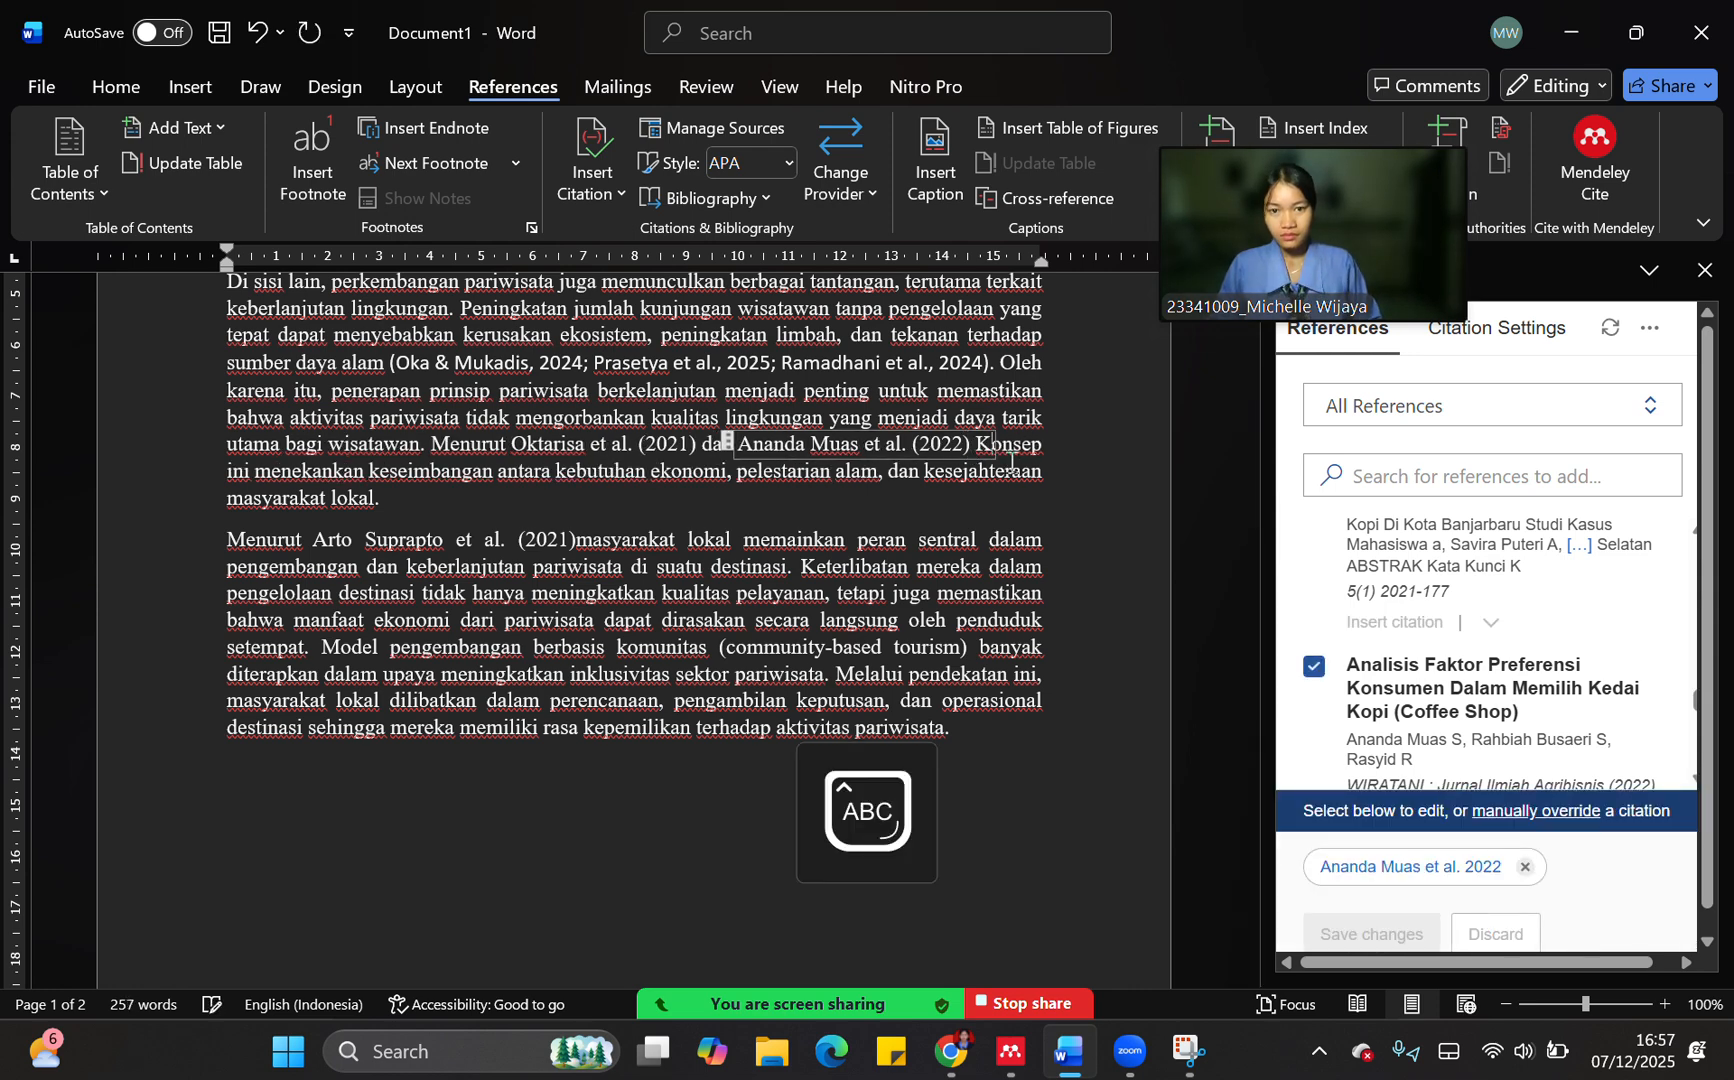
pyautogui.press('capslock')
pyautogui.click(1008, 507)
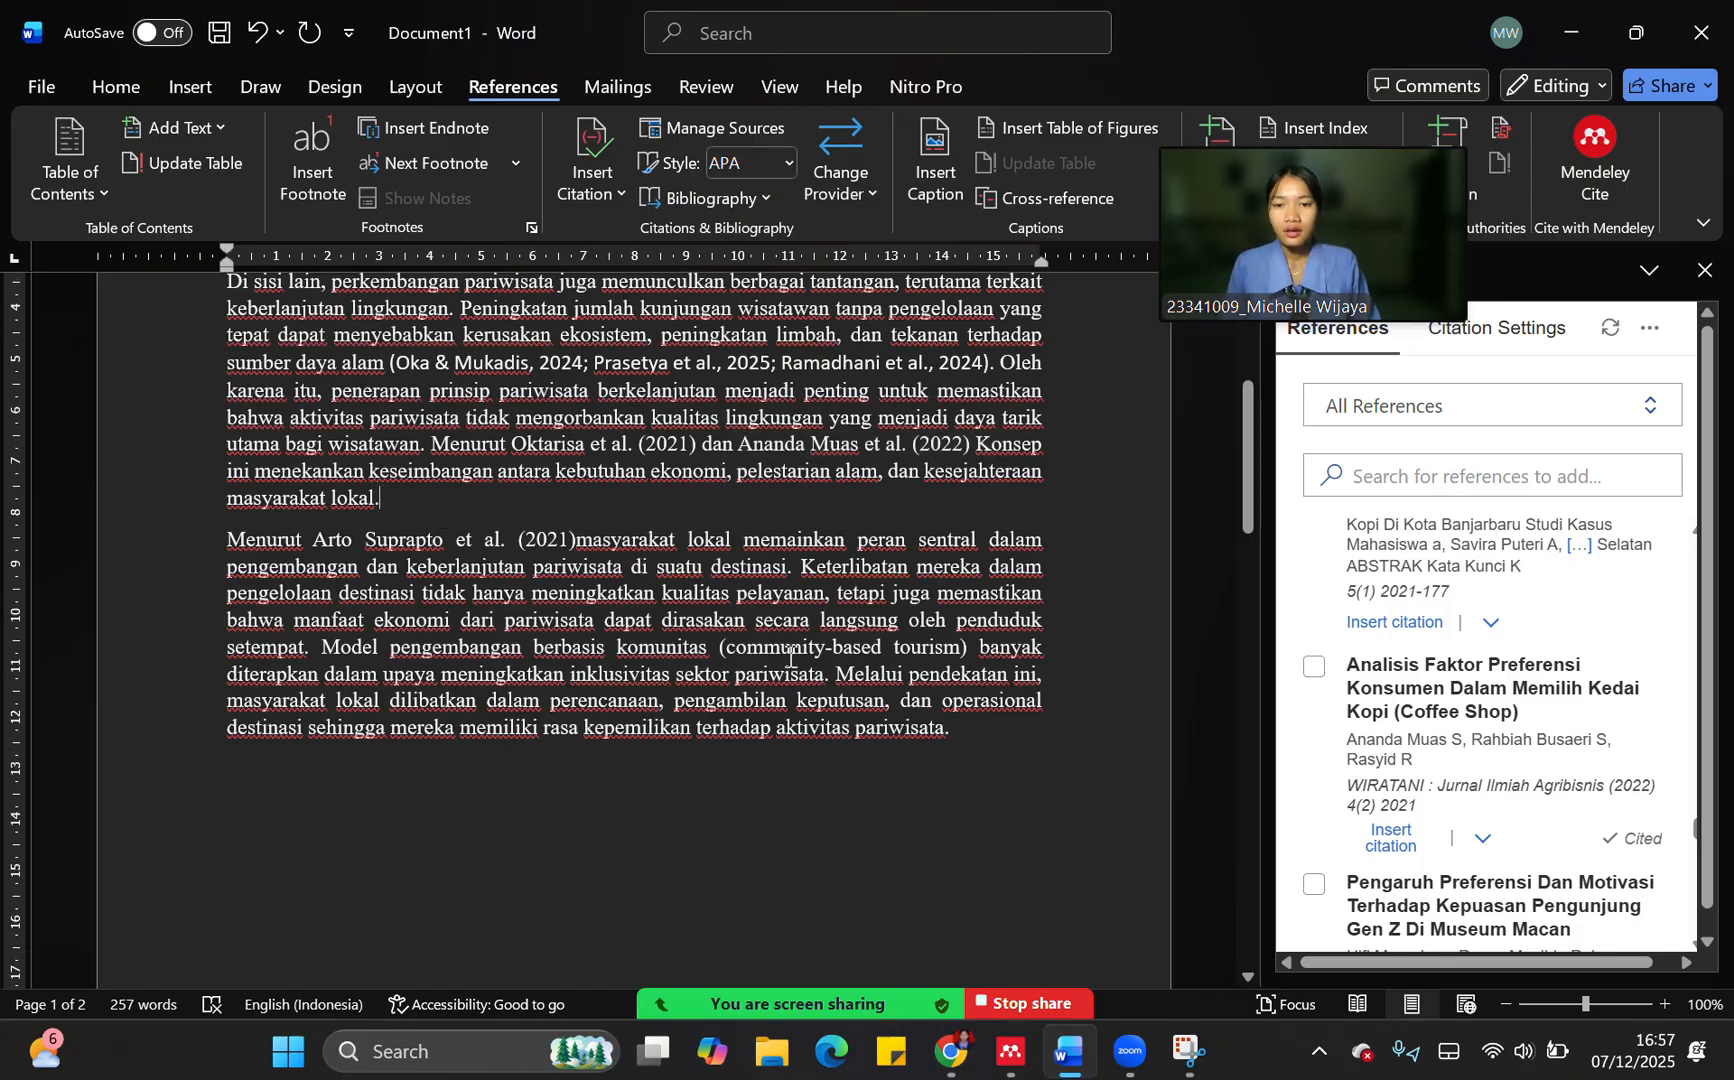
# Insert "Motivasi, Persepsi dan Preferensi Konsumen Terhadap Rantai Pasok Halal" as an (Author, Year) citation after "setempat" in the third paragraph
pyautogui.scroll(3, 780, 660)
pyautogui.scroll(2, 776, 658)
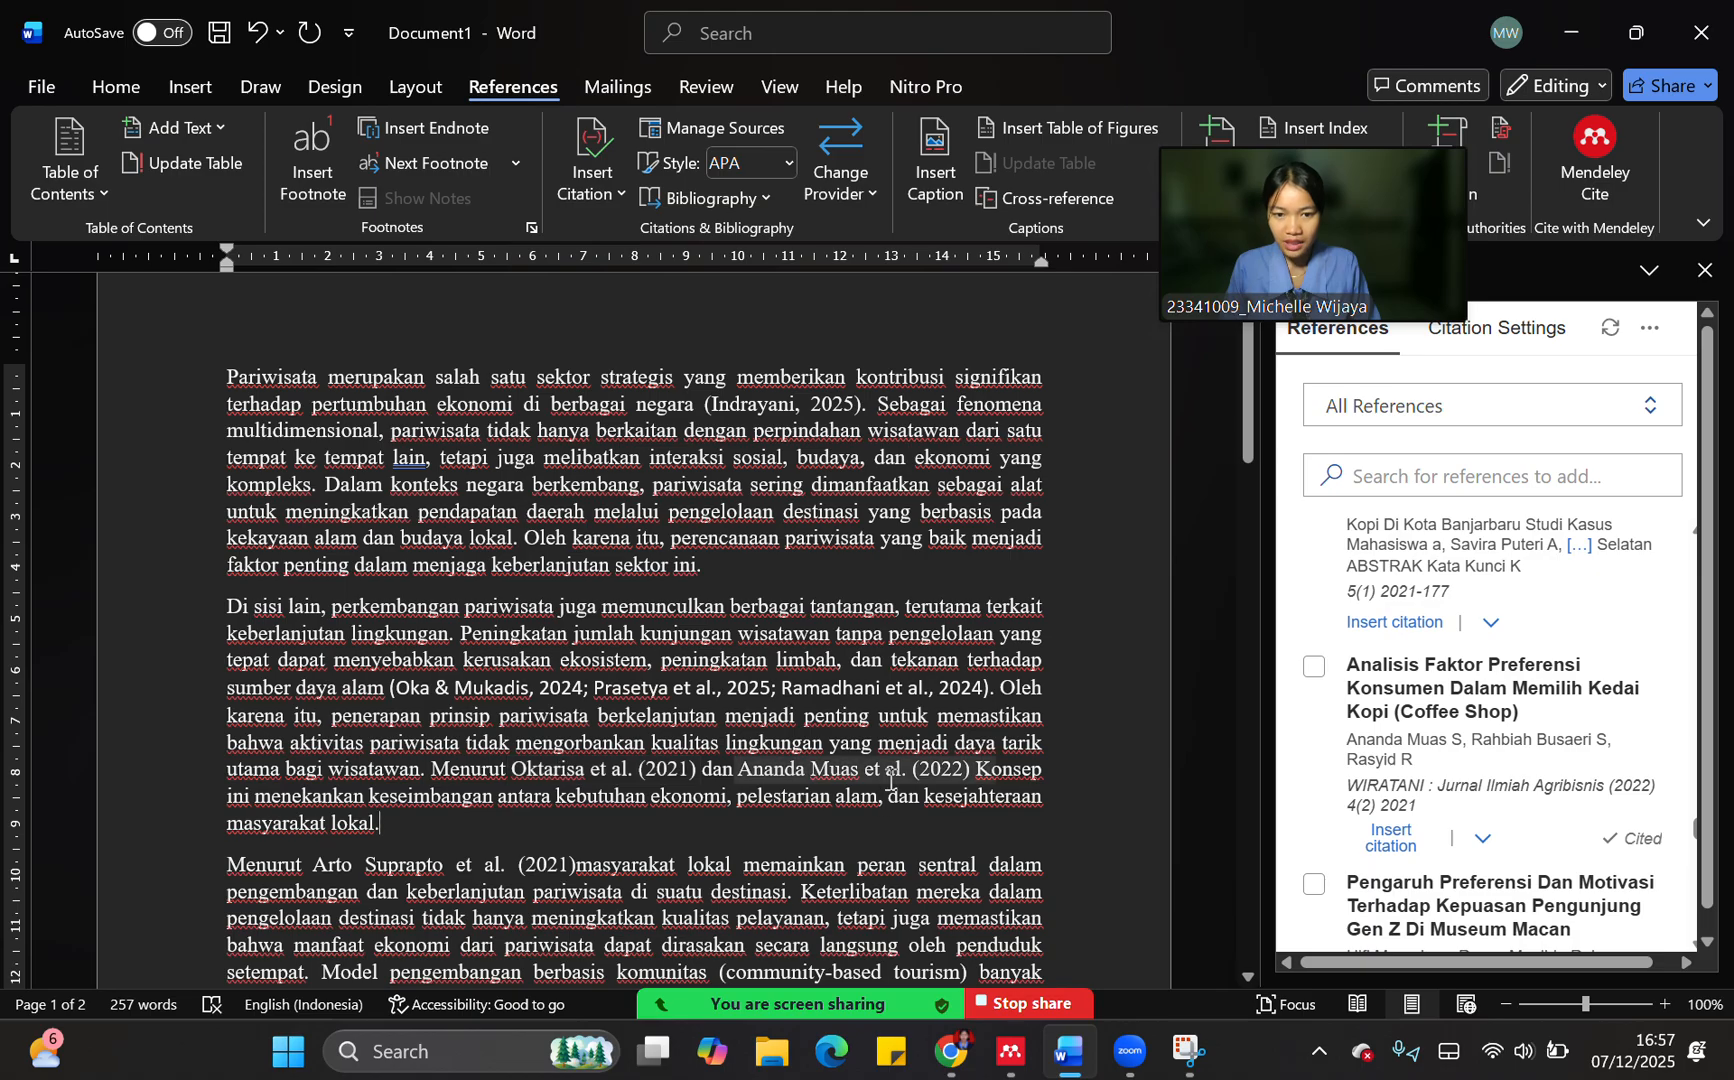
pyautogui.scroll(-2, 681, 789)
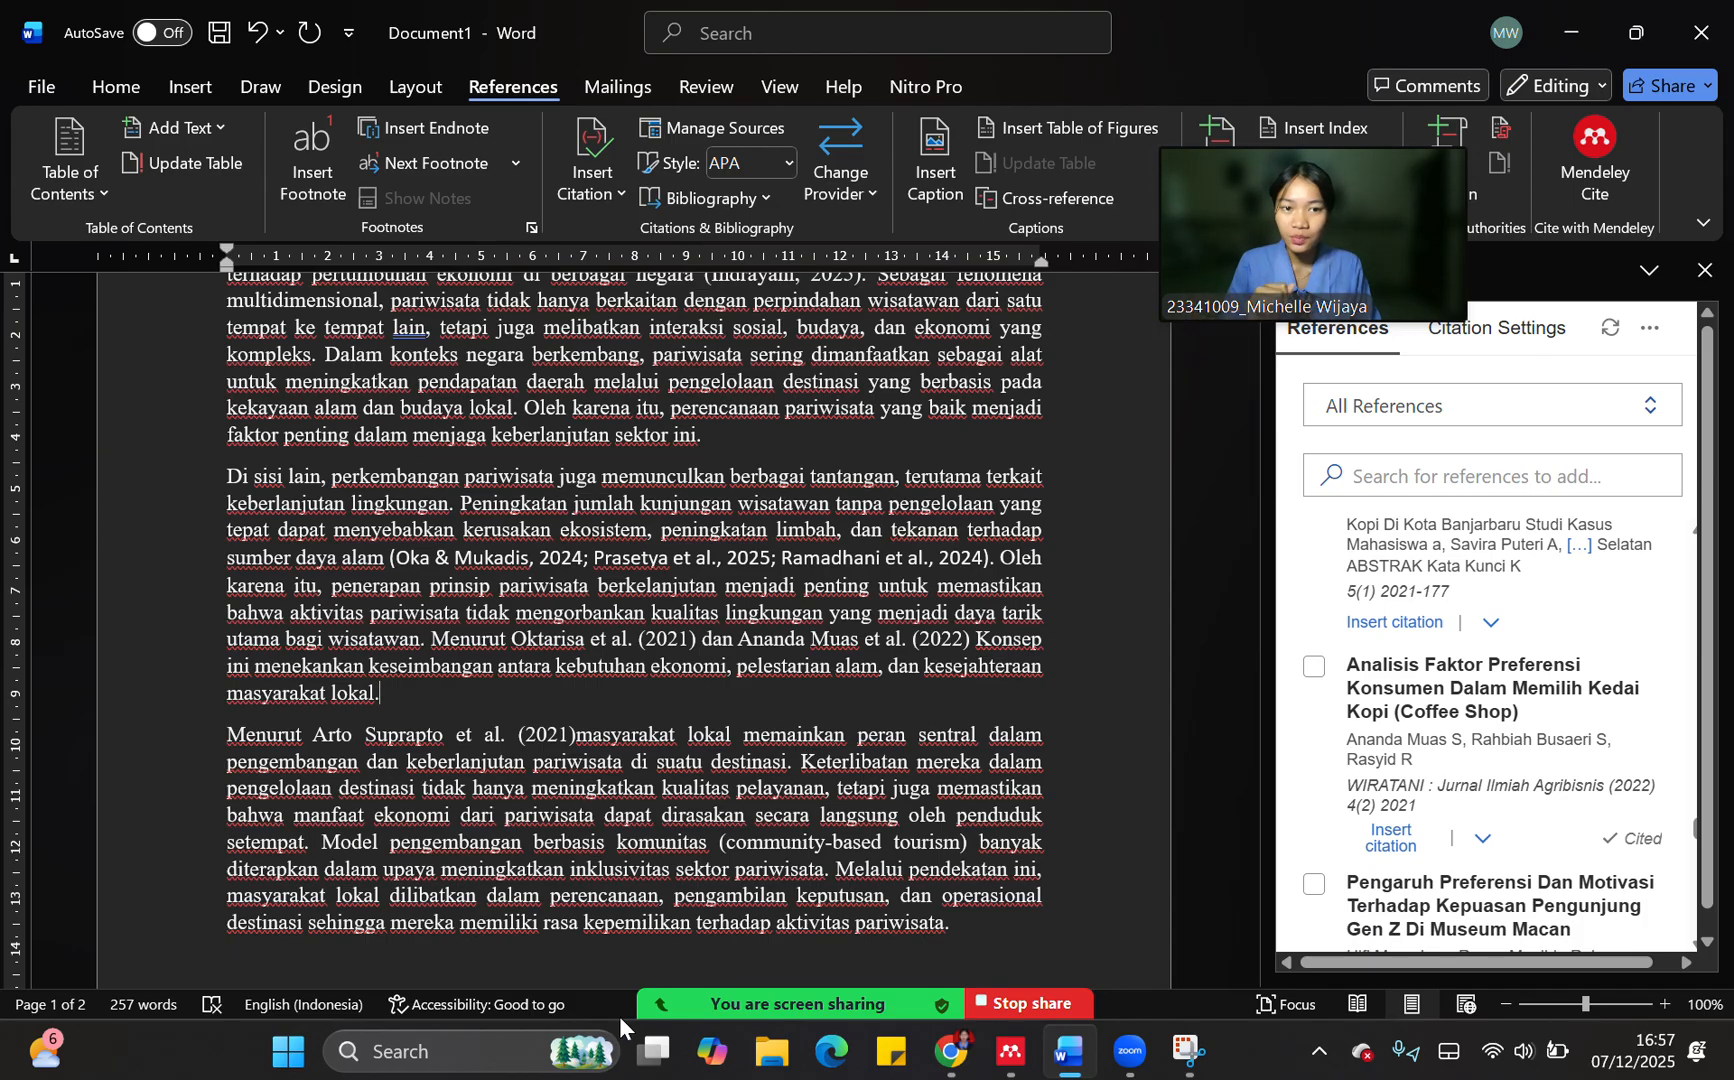
pyautogui.scroll(-2, 294, 823)
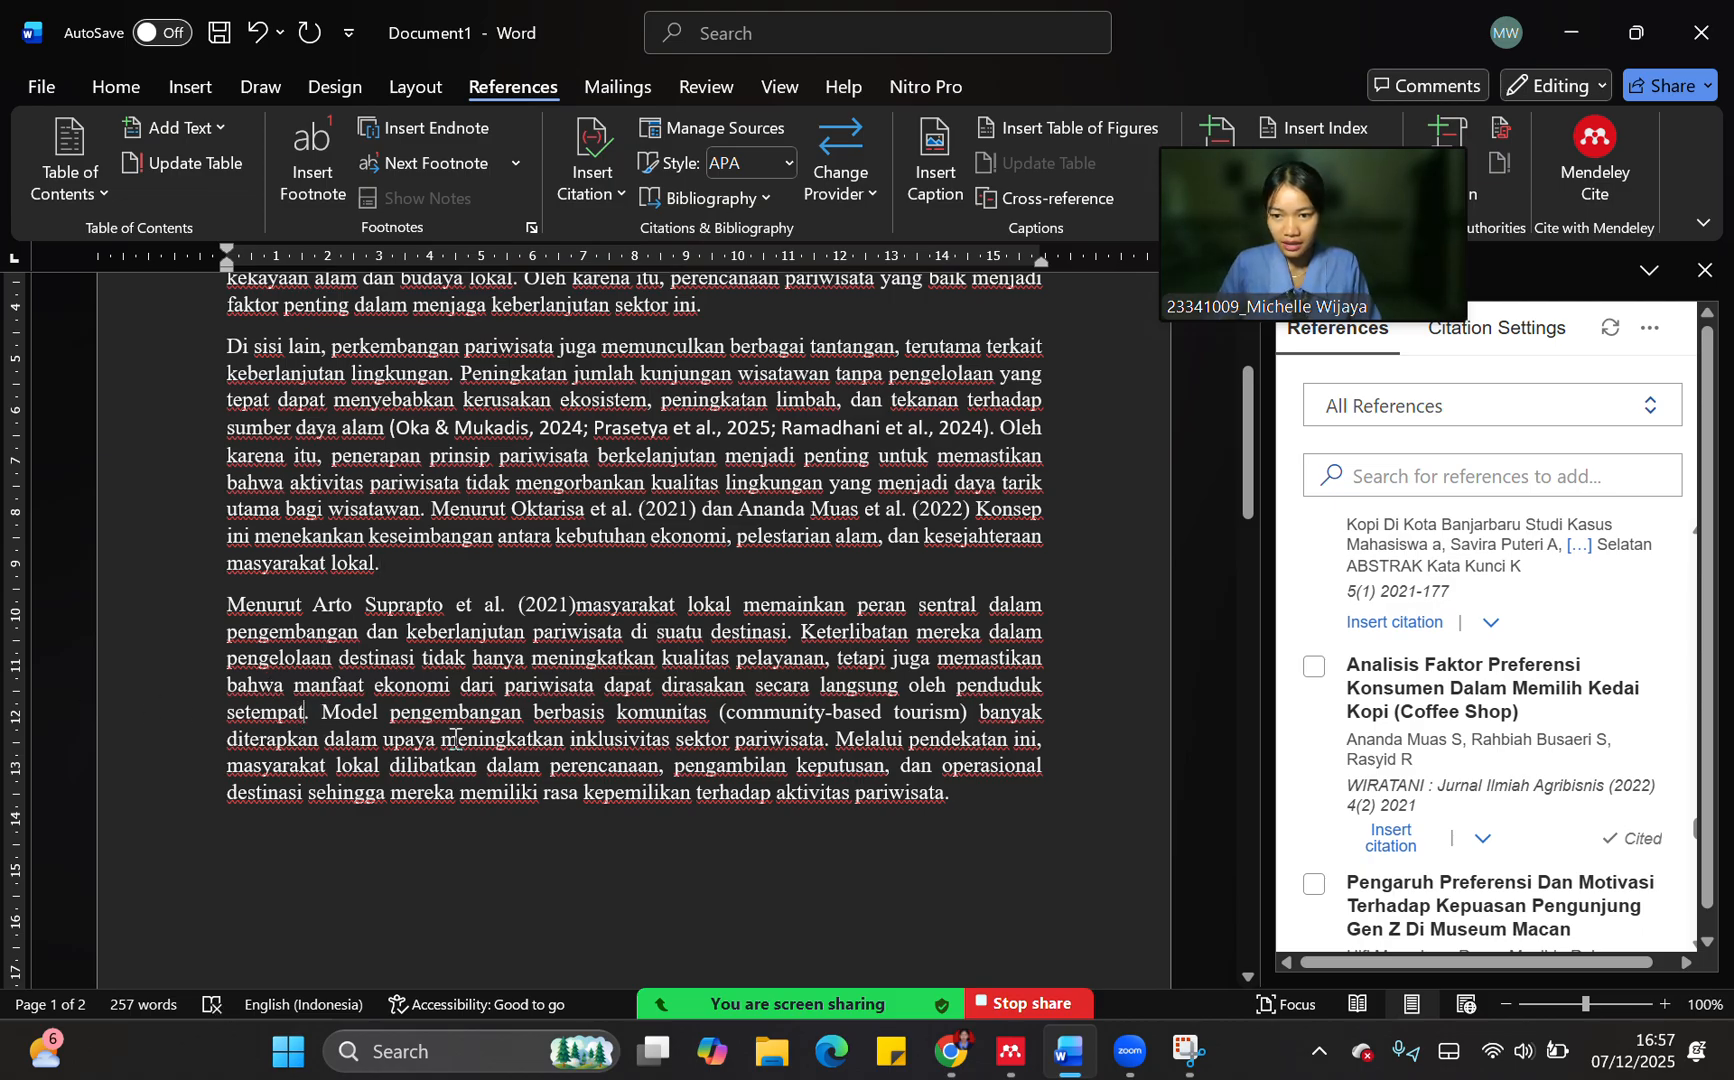
pyautogui.scroll(-4, 1523, 760)
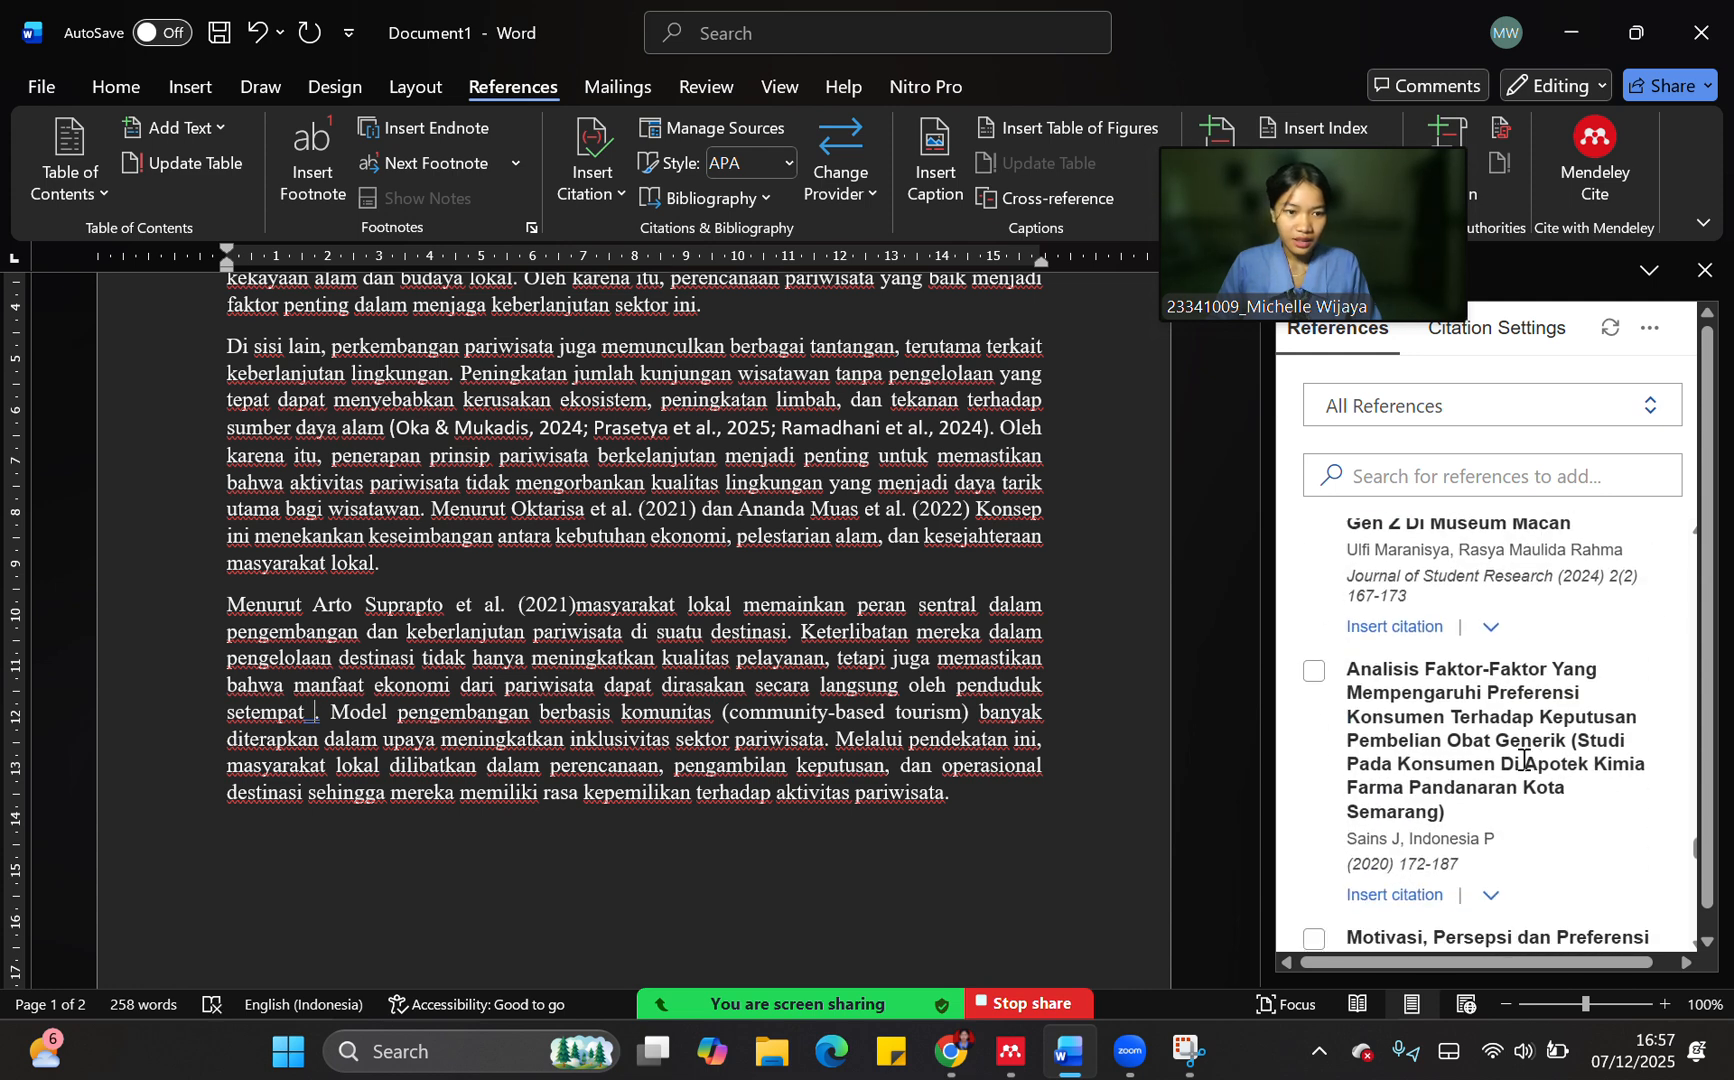
pyautogui.scroll(-3, 1389, 777)
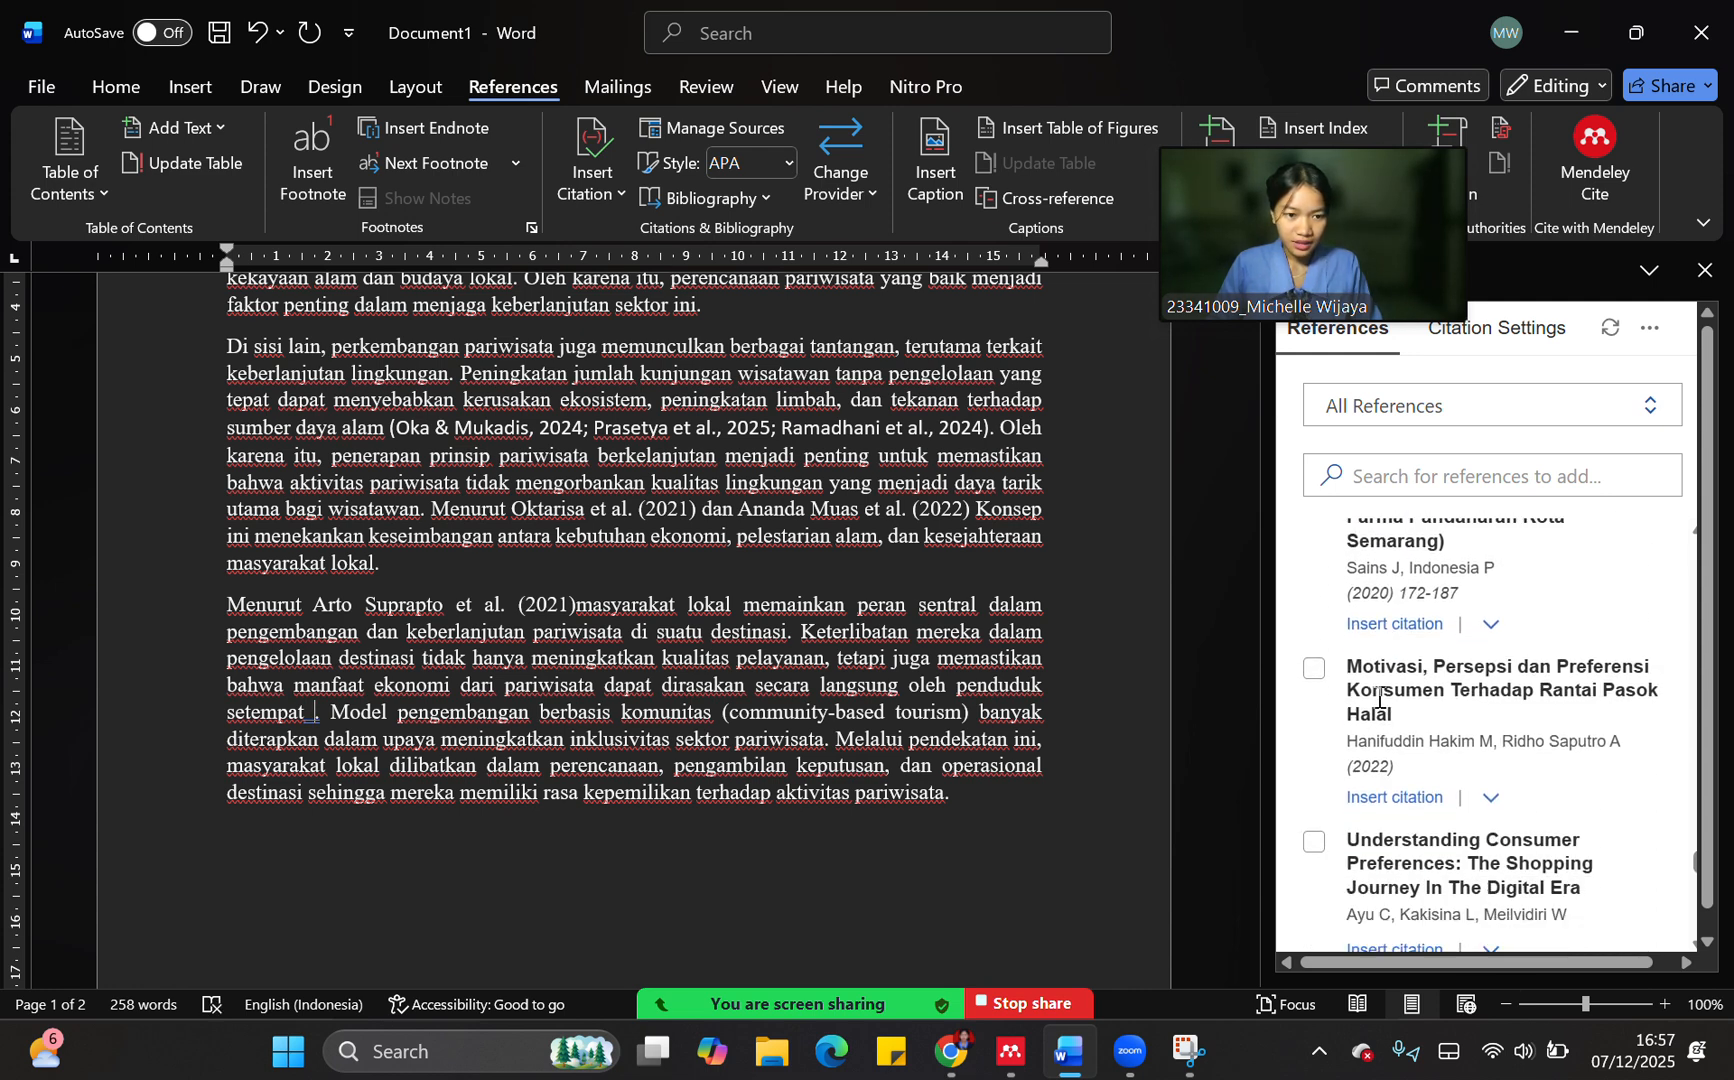
pyautogui.click(1313, 670)
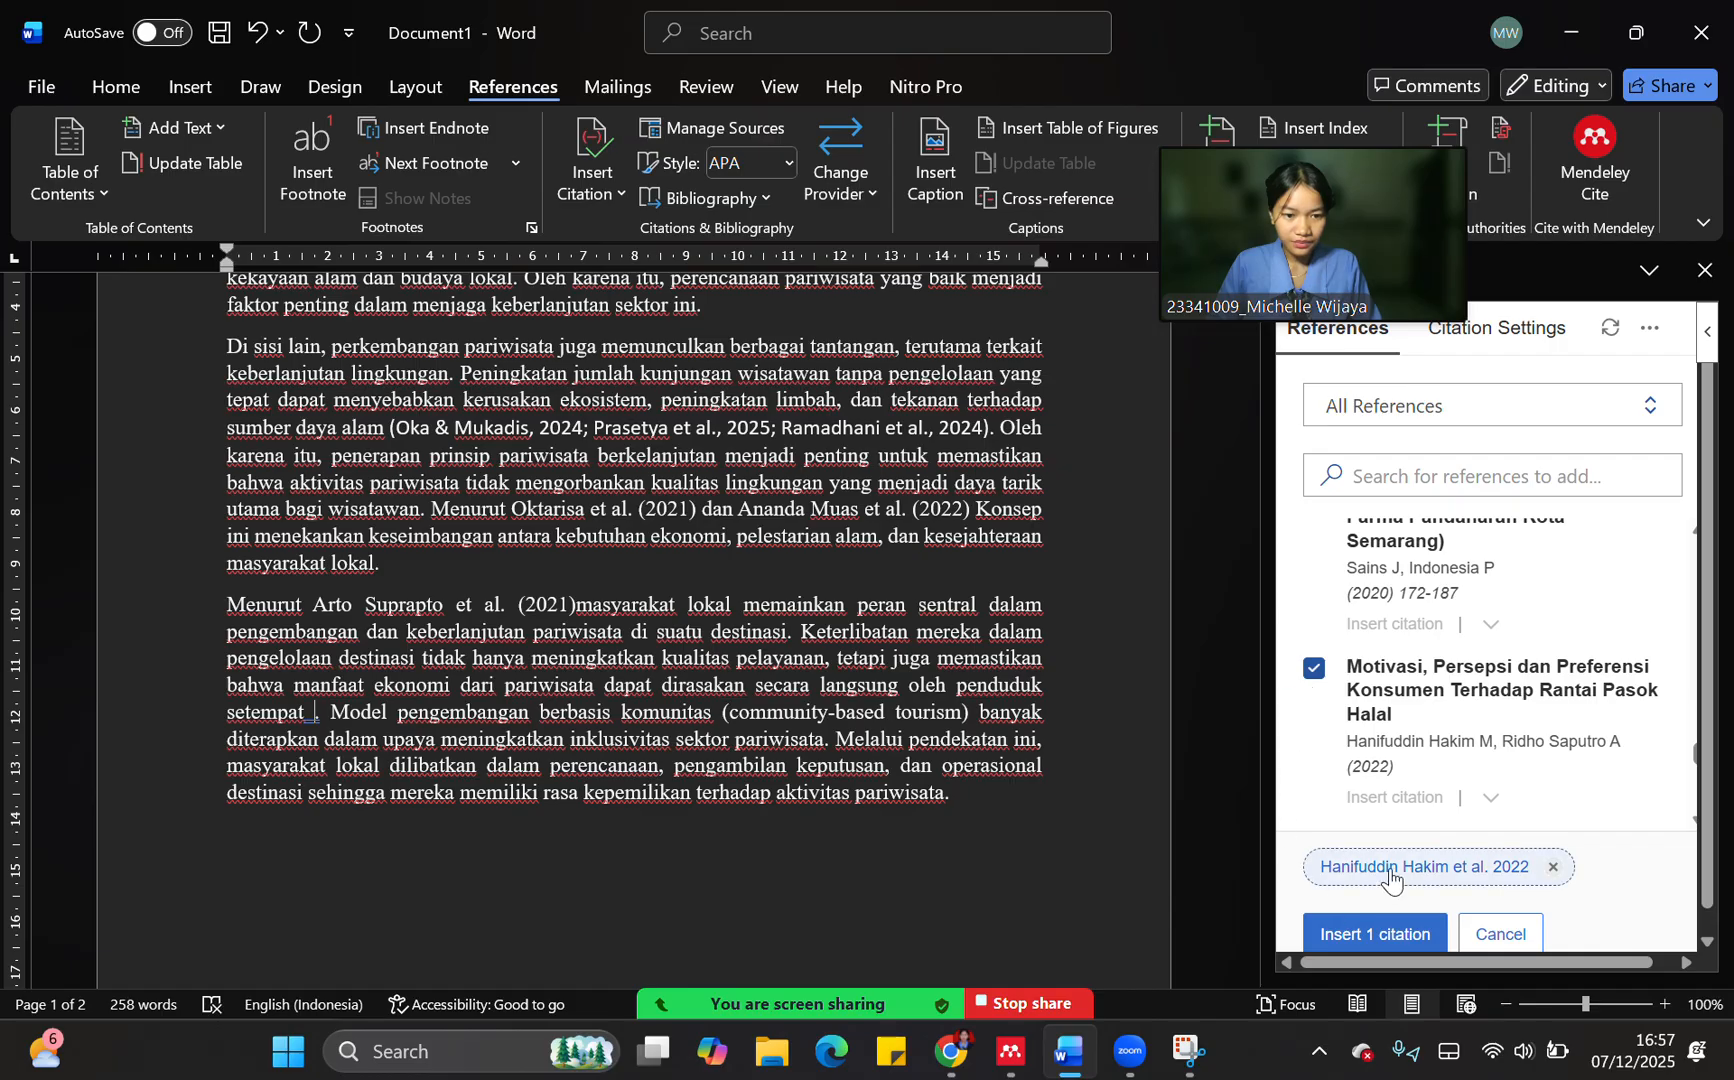
pyautogui.click(1372, 933)
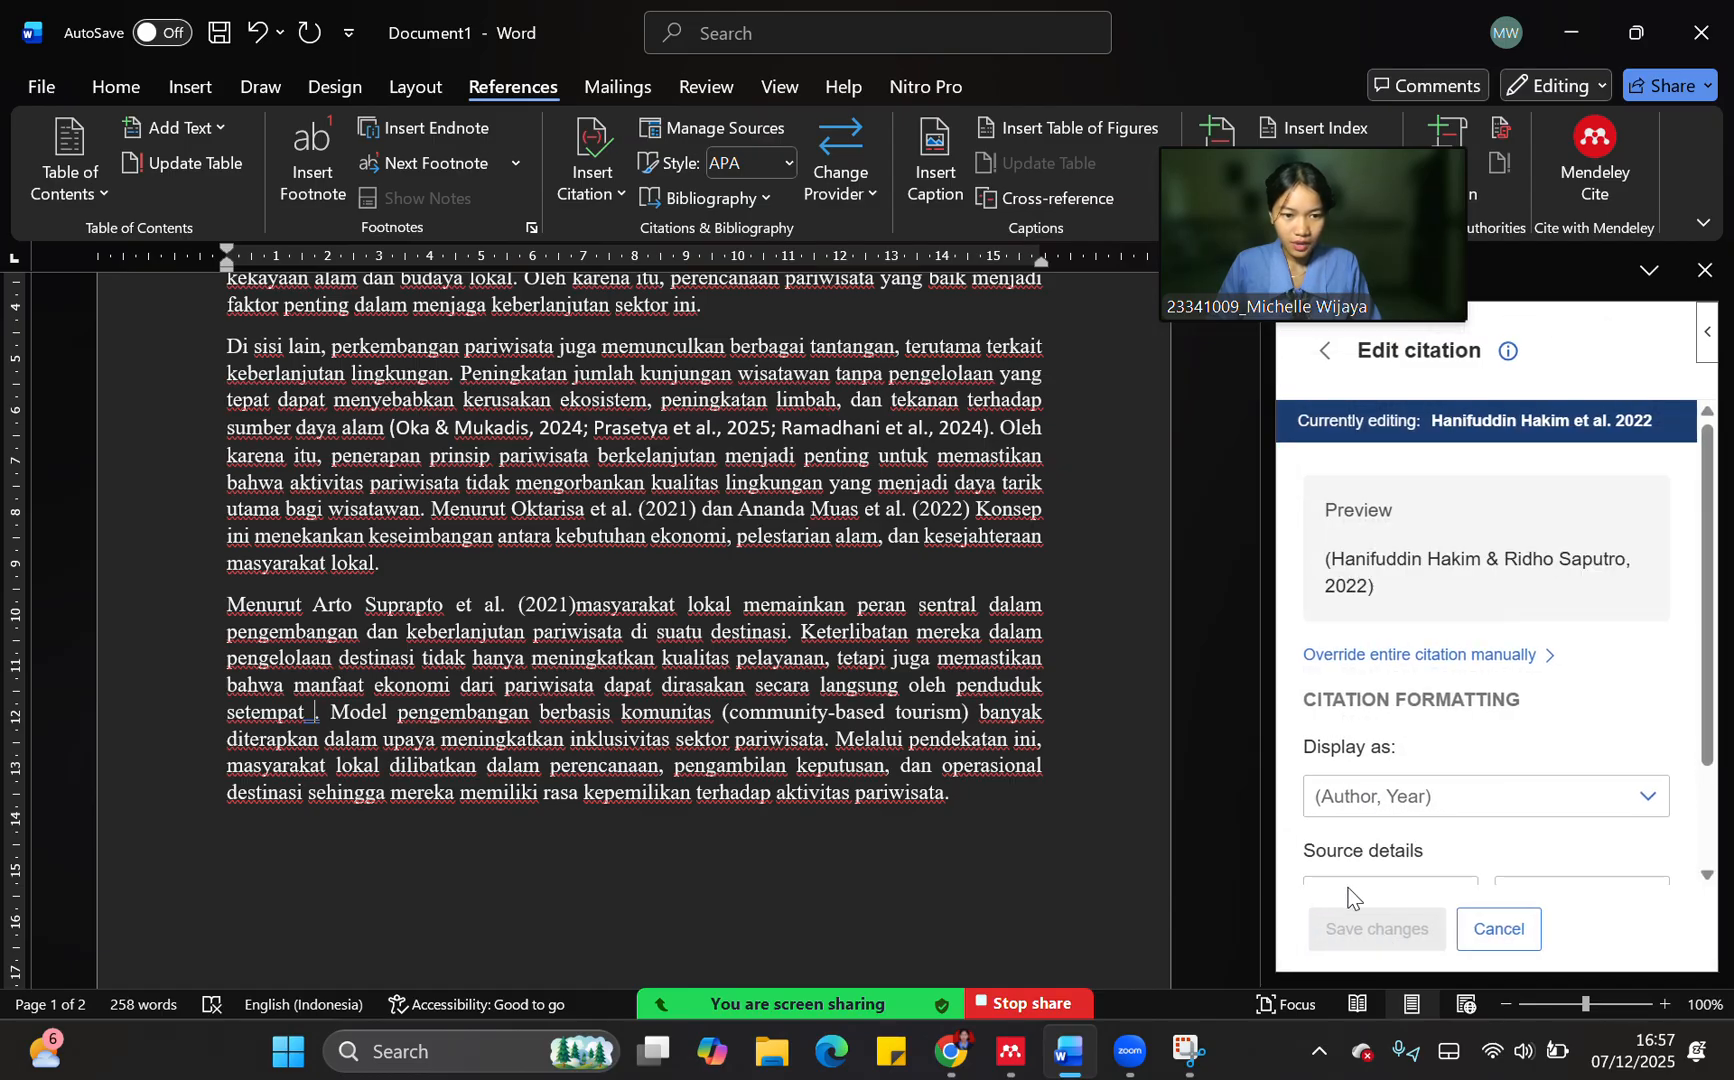
pyautogui.click(1483, 938)
pyautogui.click(1406, 936)
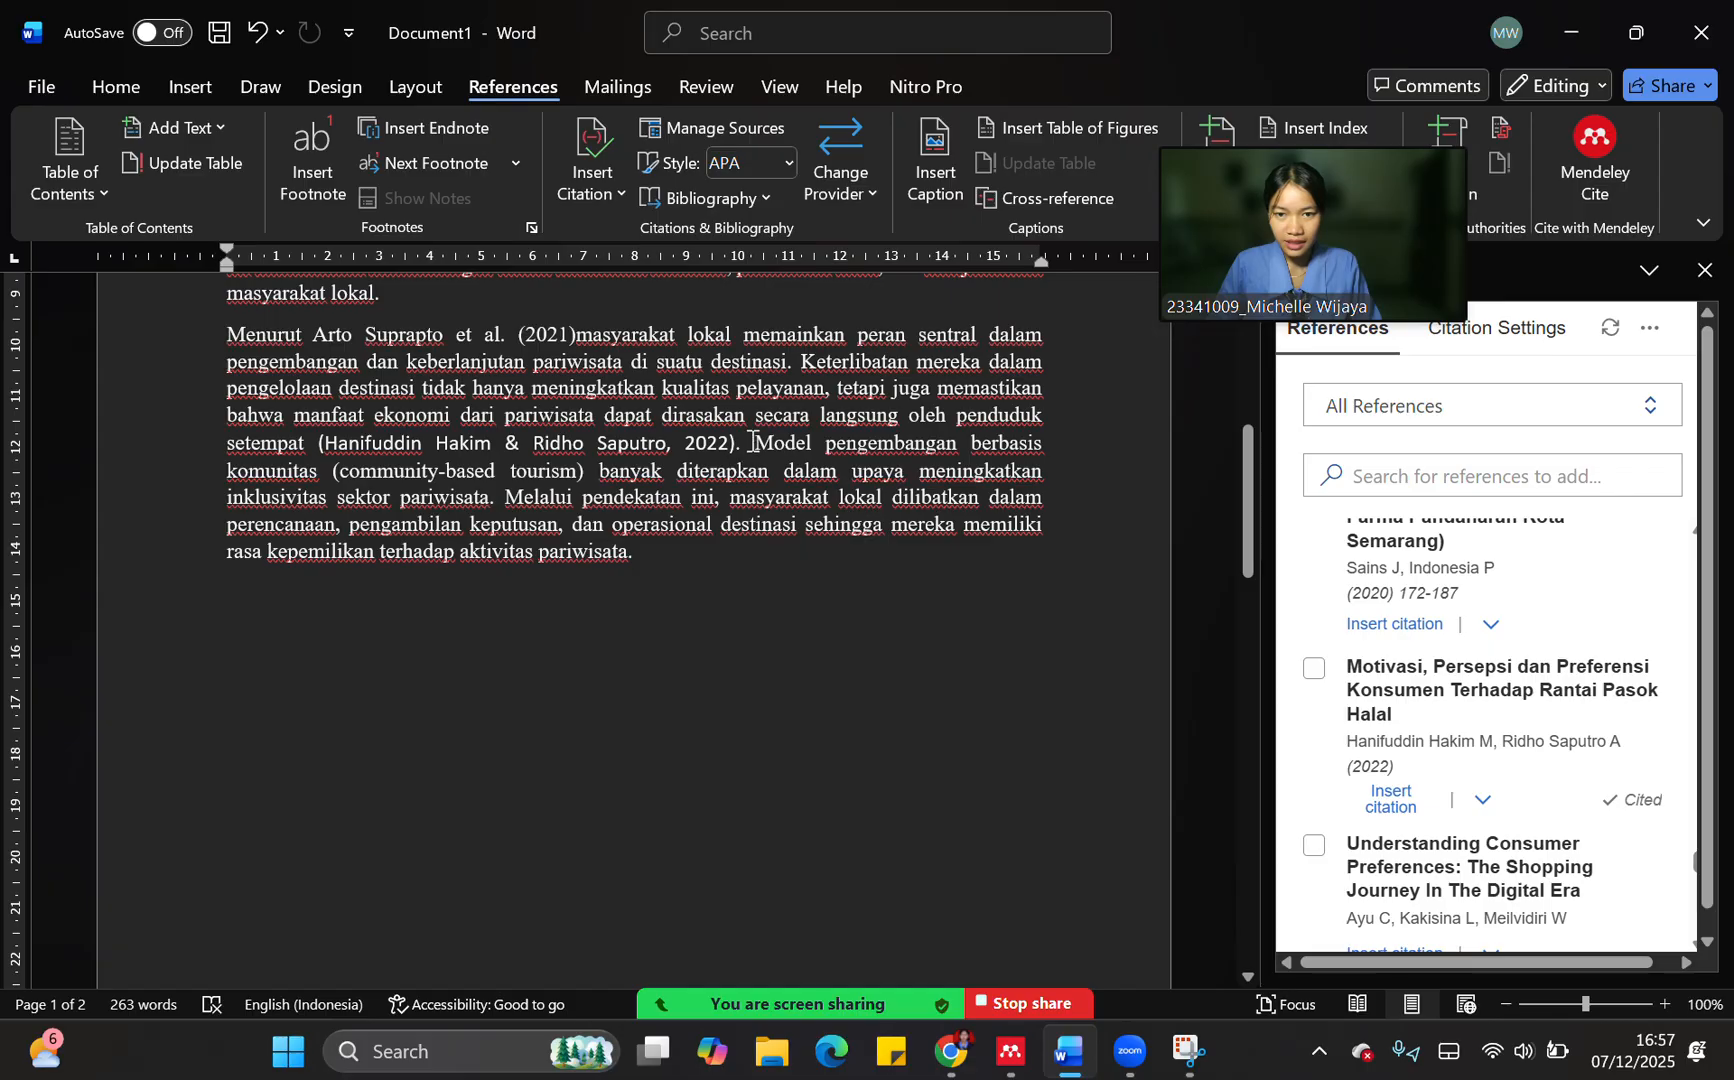
# Add "Menurut" before "Model pengembangan" and follow it with a spaced (Author, Year) citation of "Understanding Consumer Preferences: The Shopping Journey In The Digital Era"
pyautogui.write('M')
pyautogui.press('capslock')
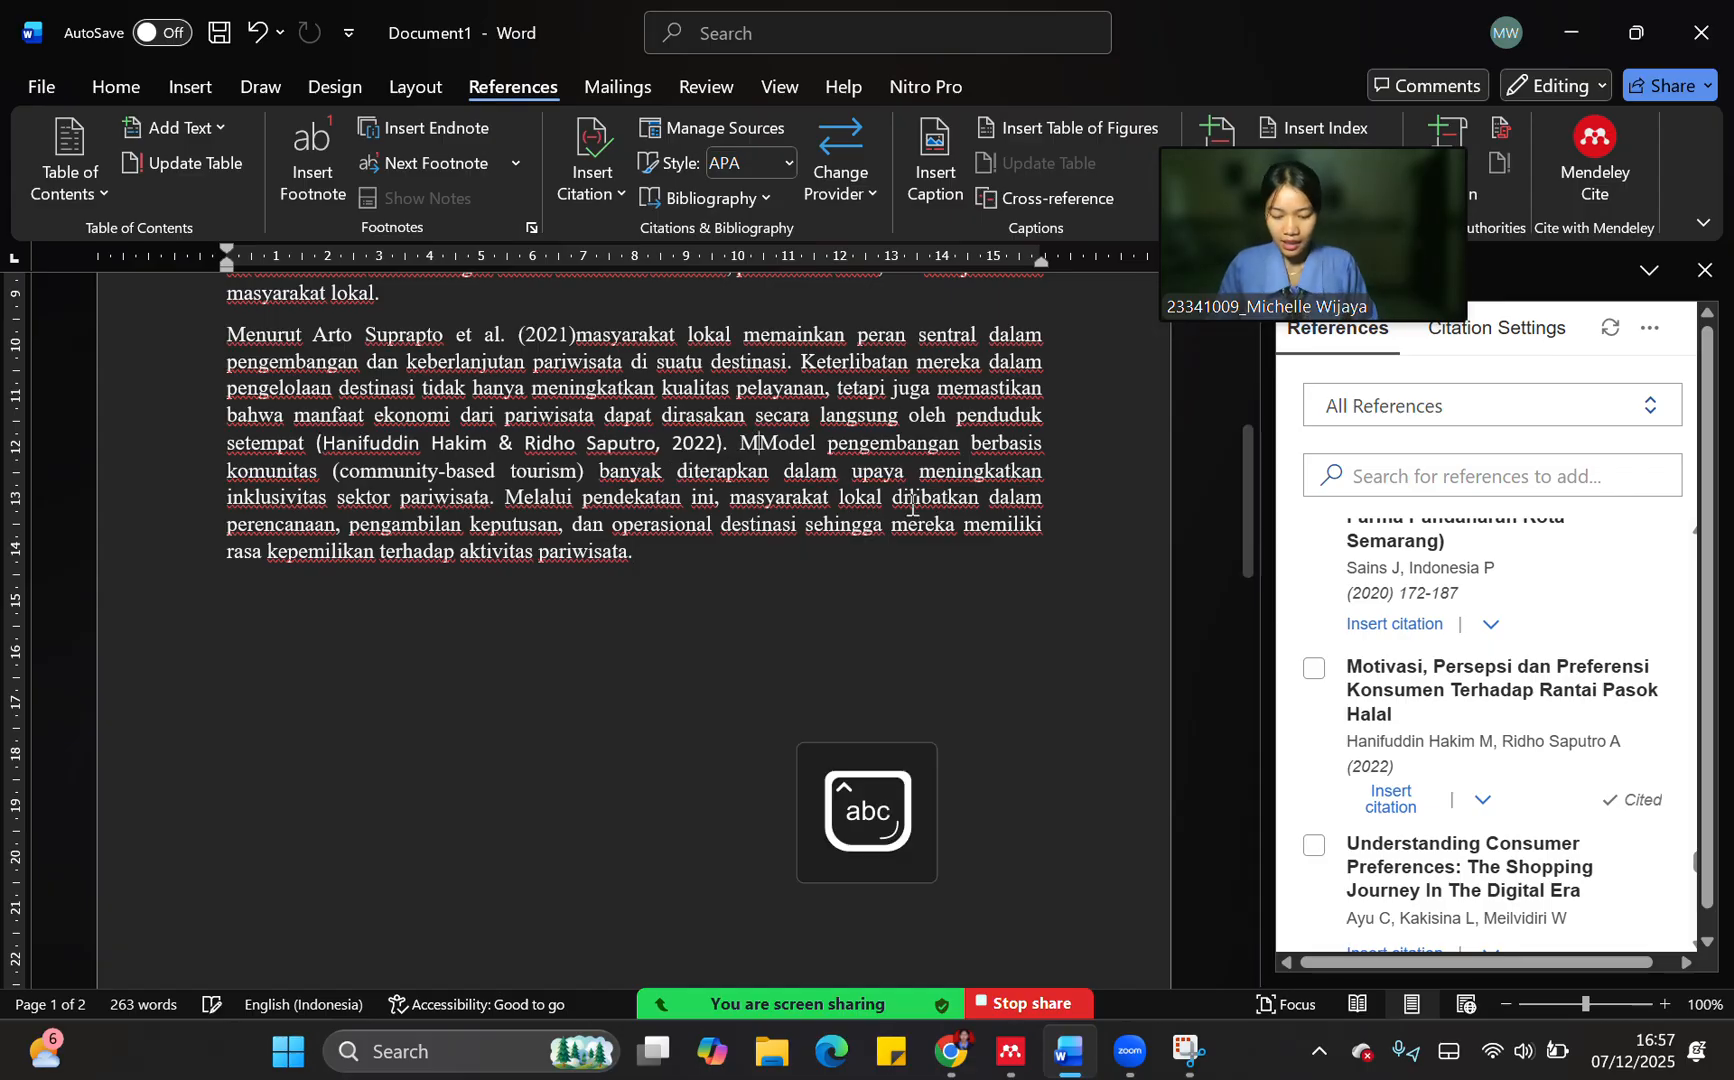
pyautogui.write('enurut')
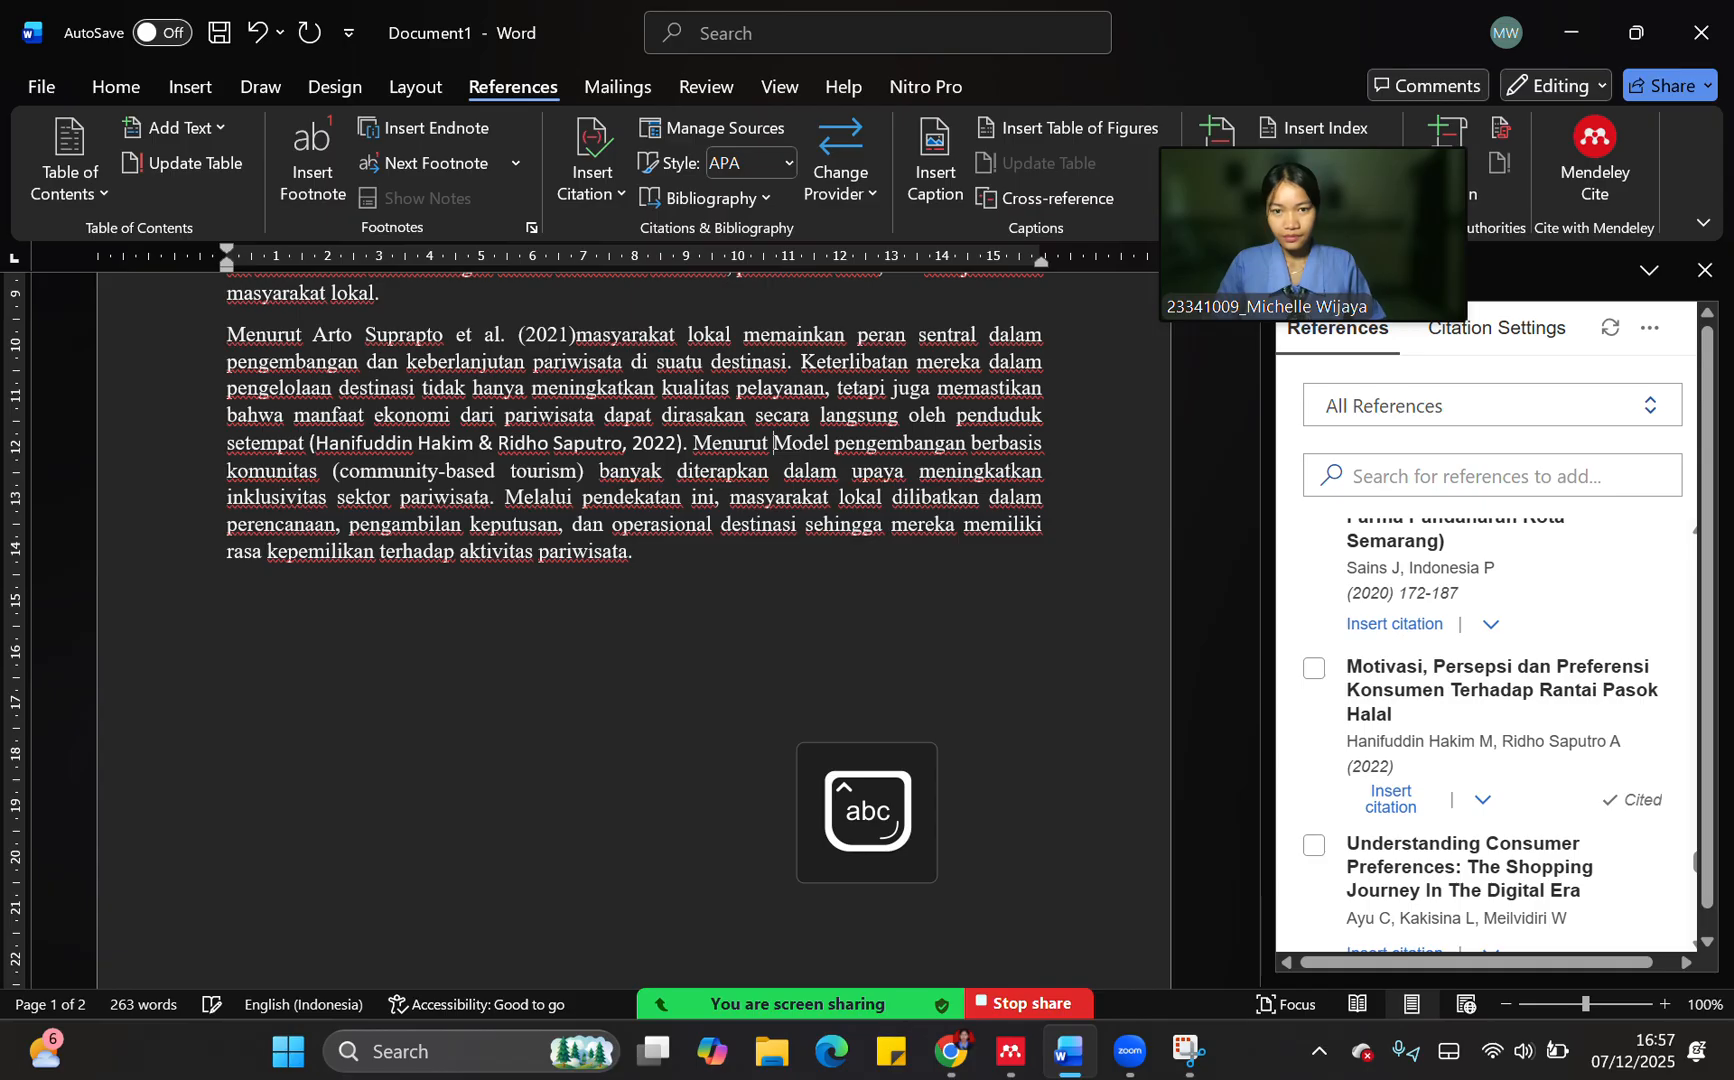
pyautogui.scroll(-3, 1535, 610)
pyautogui.click(1313, 573)
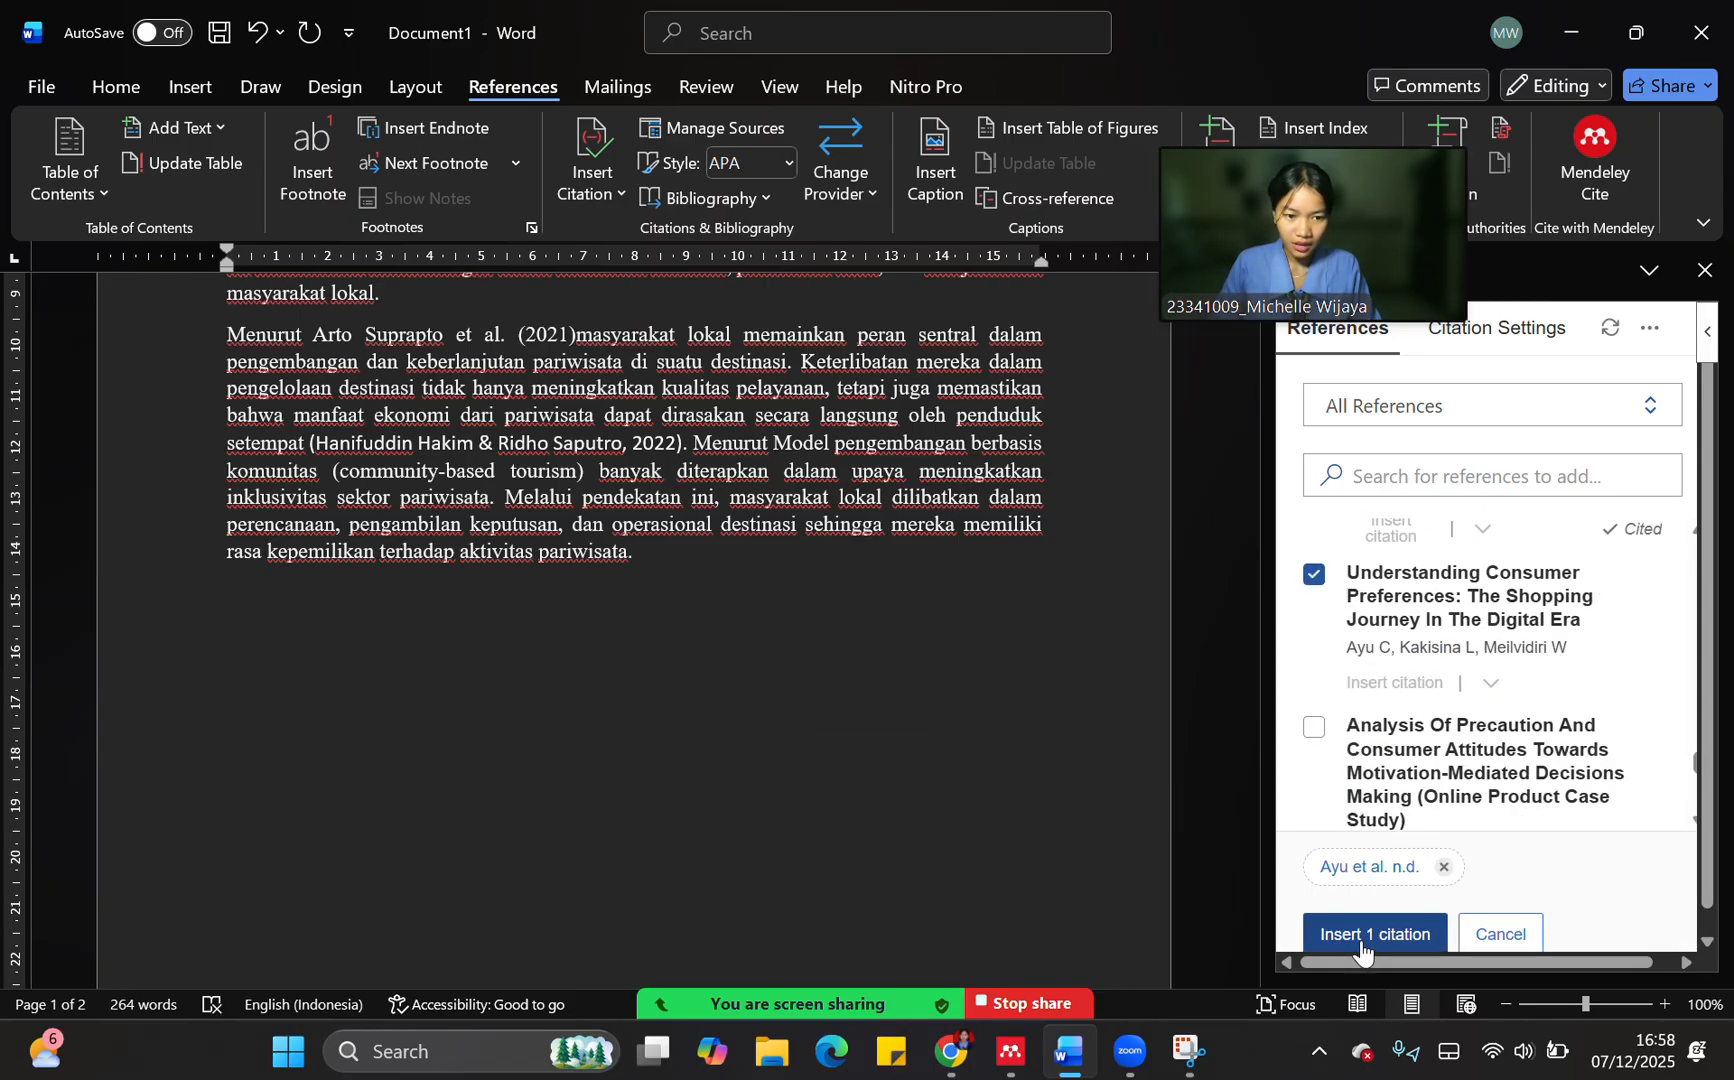
pyautogui.click(1360, 936)
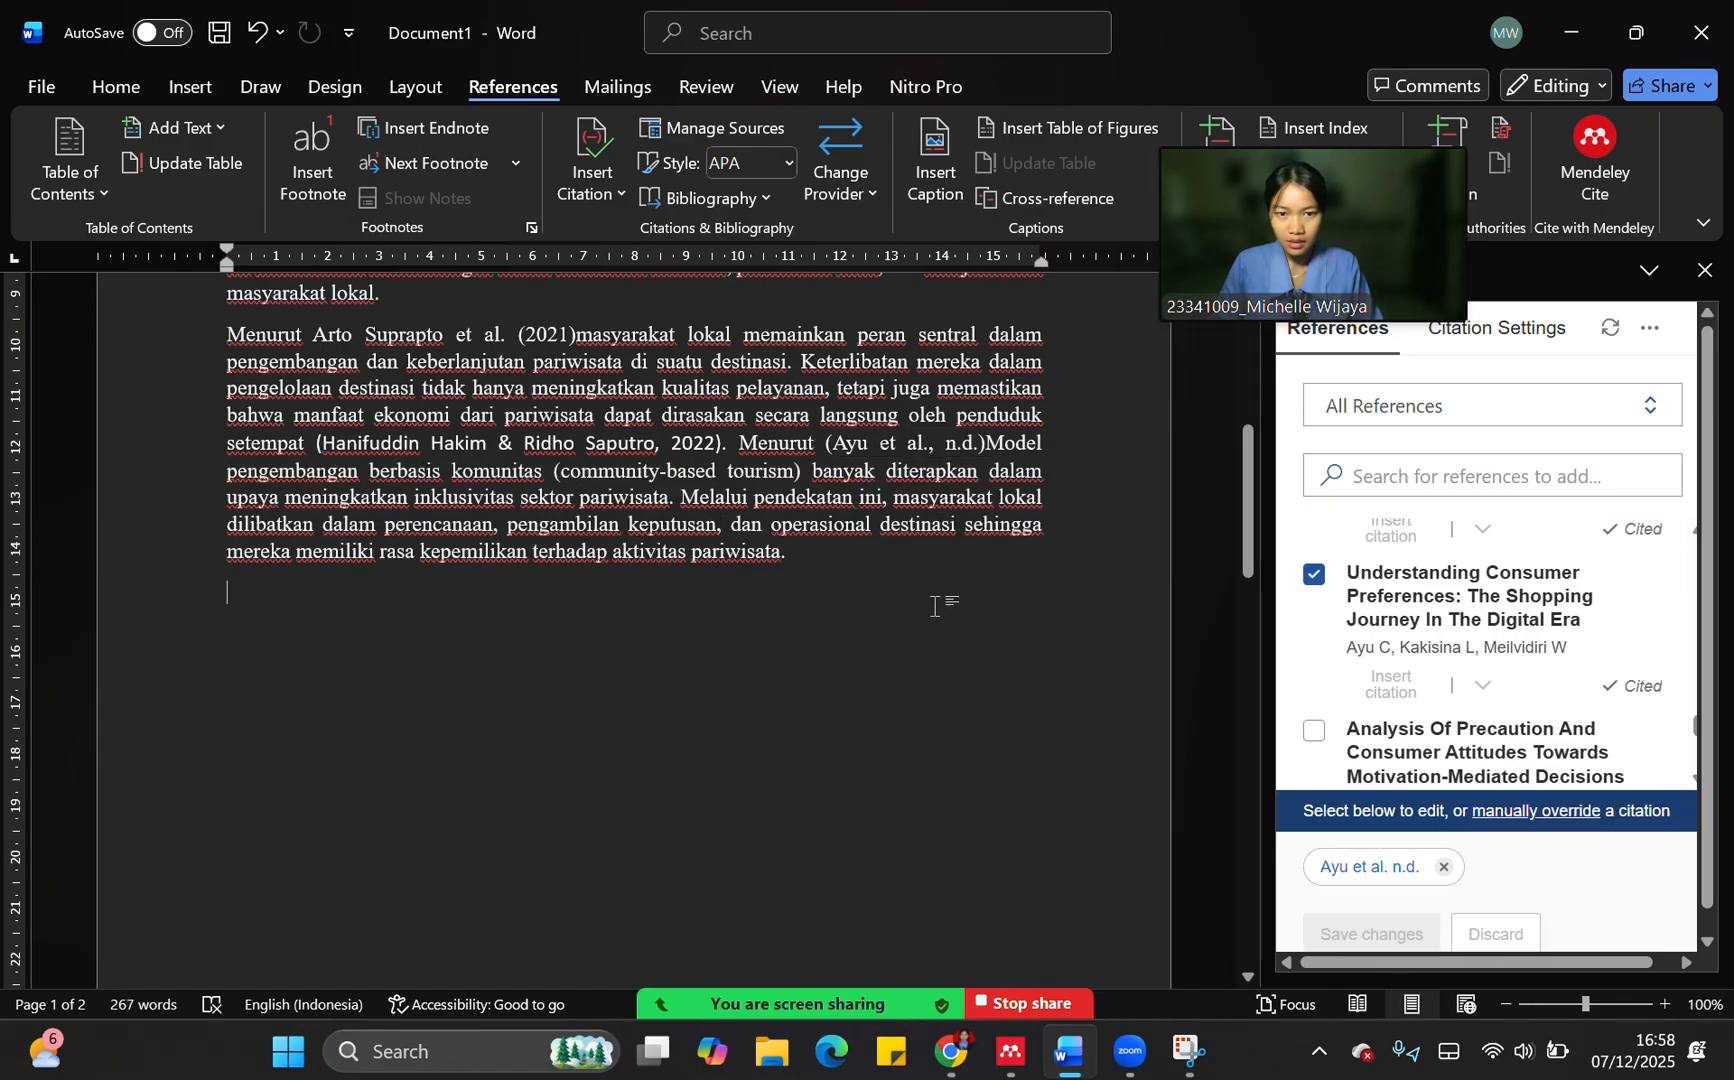
pyautogui.click(986, 446)
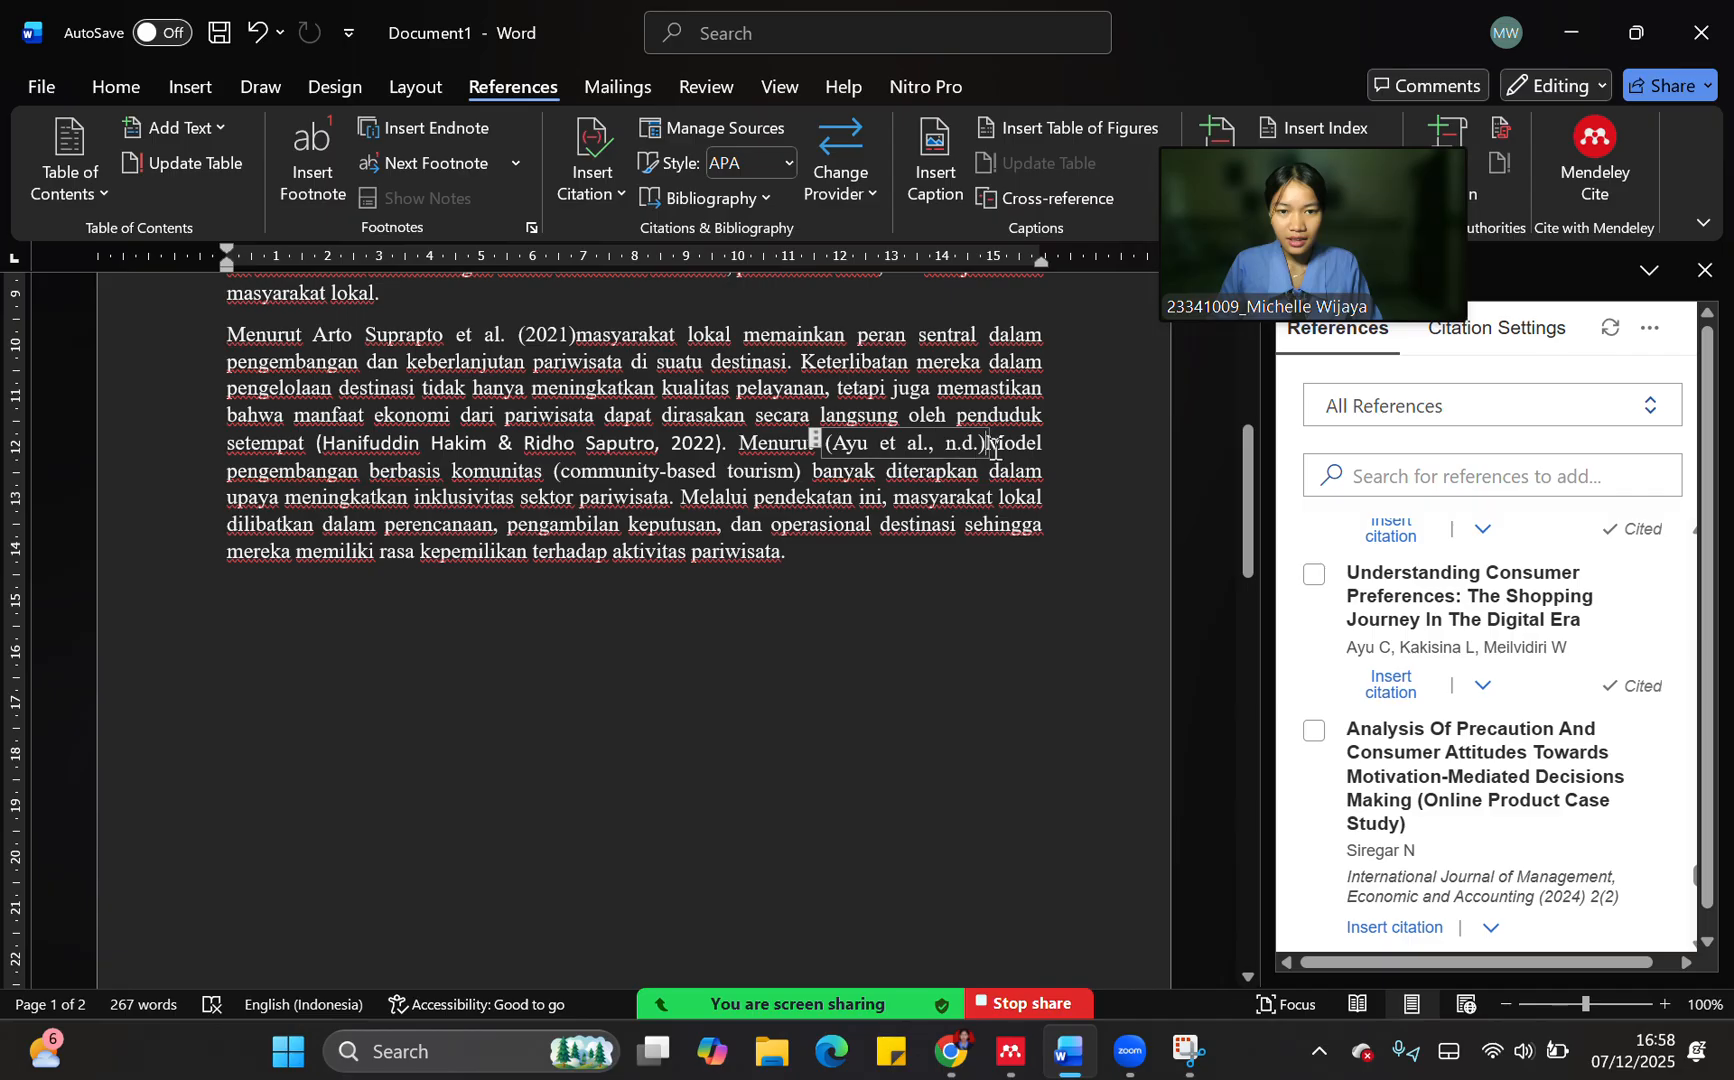
pyautogui.click(940, 588)
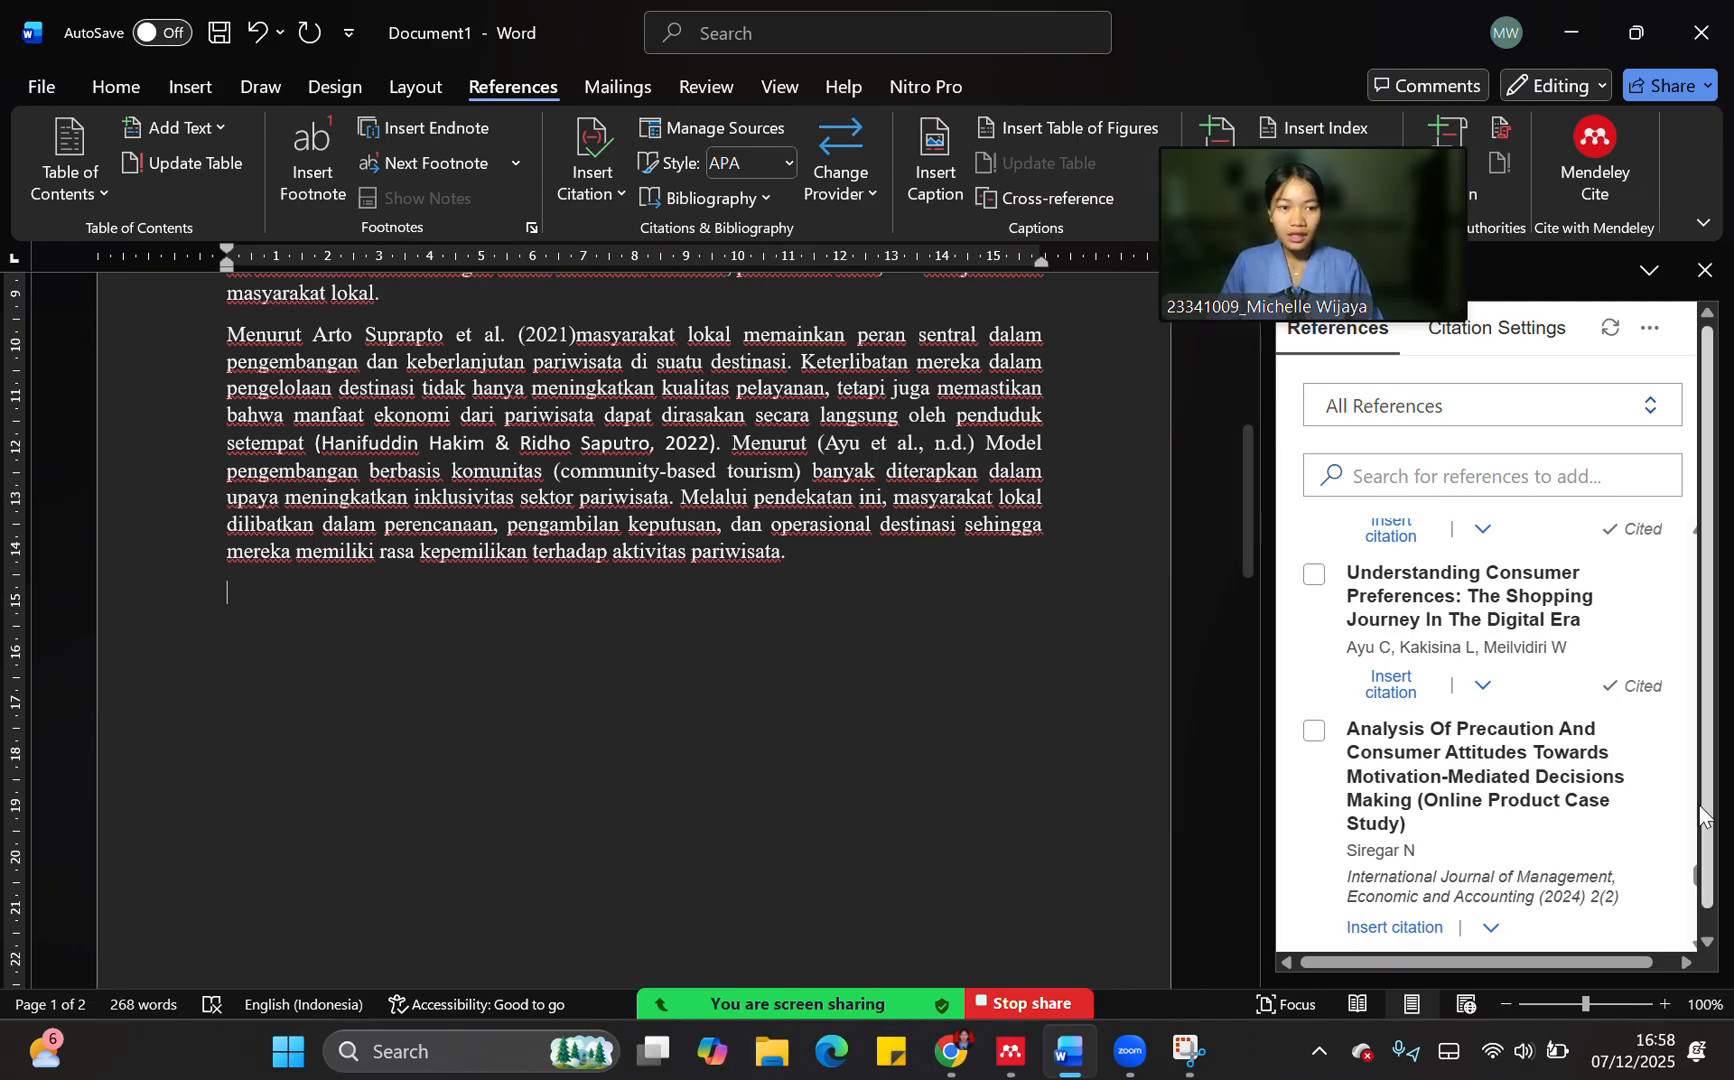
# Insert "Pengaruh Harga dan Suasana Café terhadap Keputusan Pembelian" as an (Author, Year) citation after the final word "pariwisata" of the third paragraph
pyautogui.scroll(-10, 1286, 762)
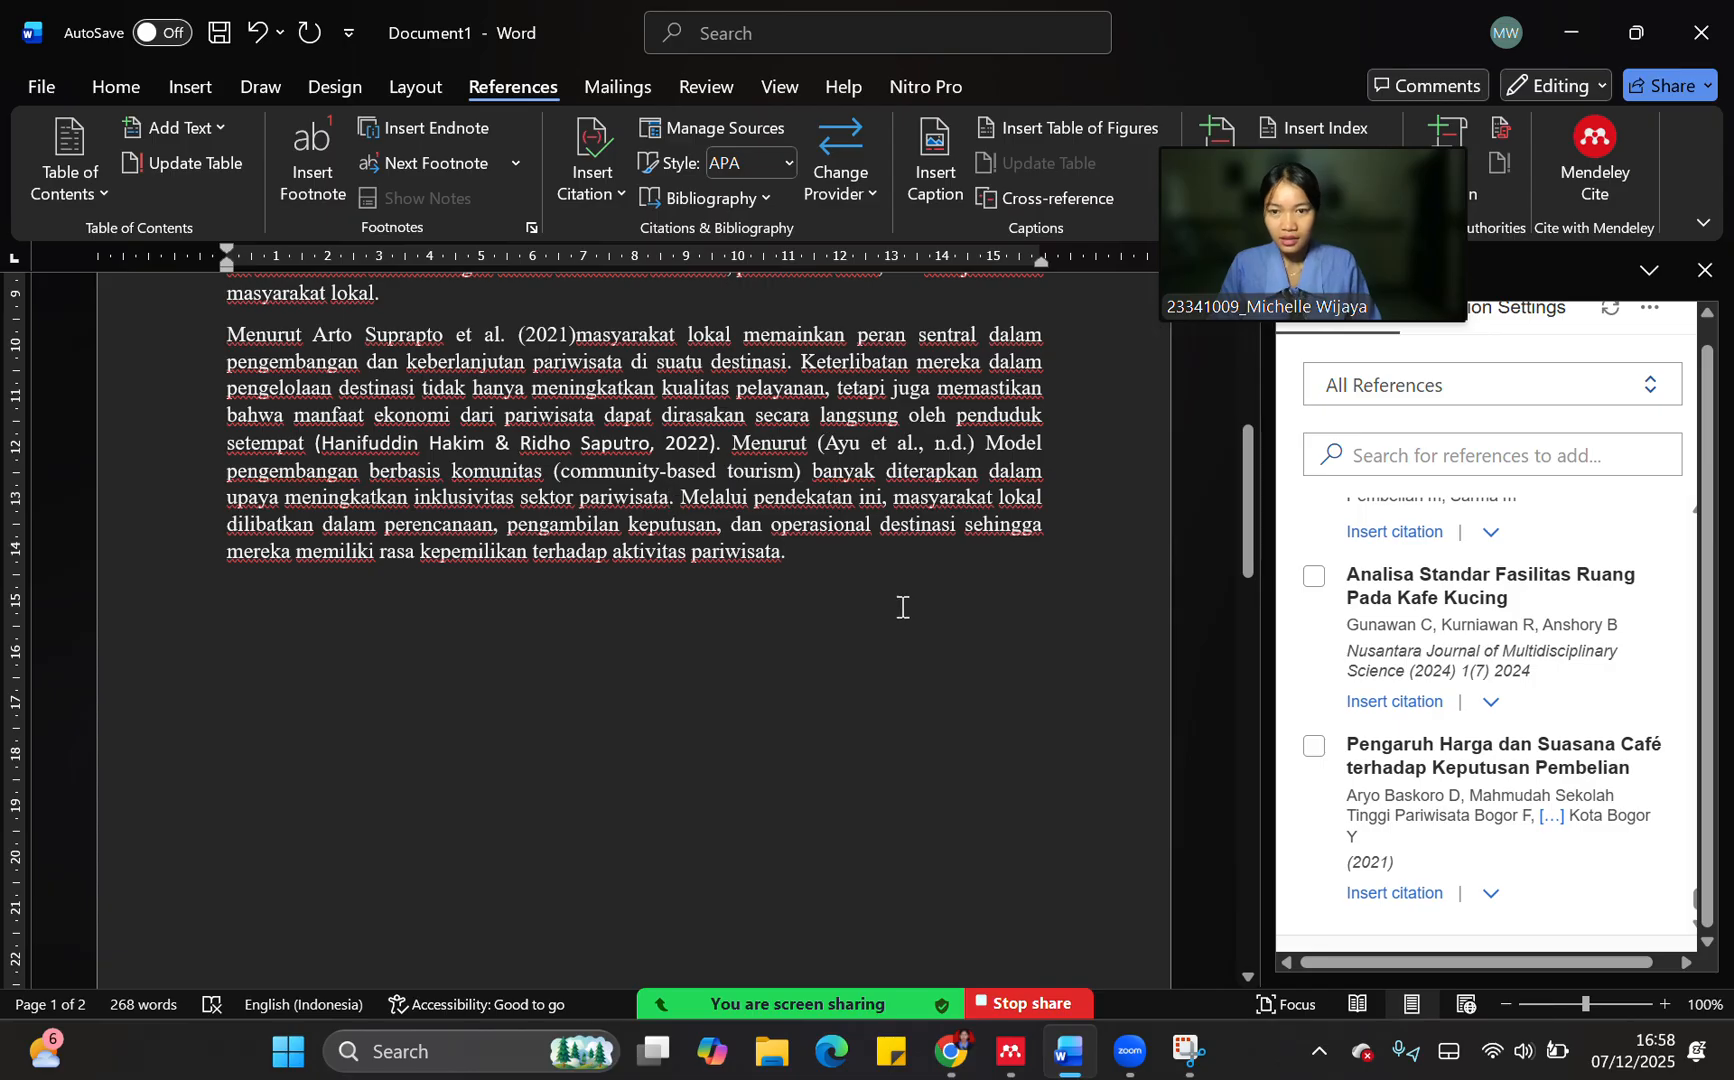
pyautogui.click(668, 497)
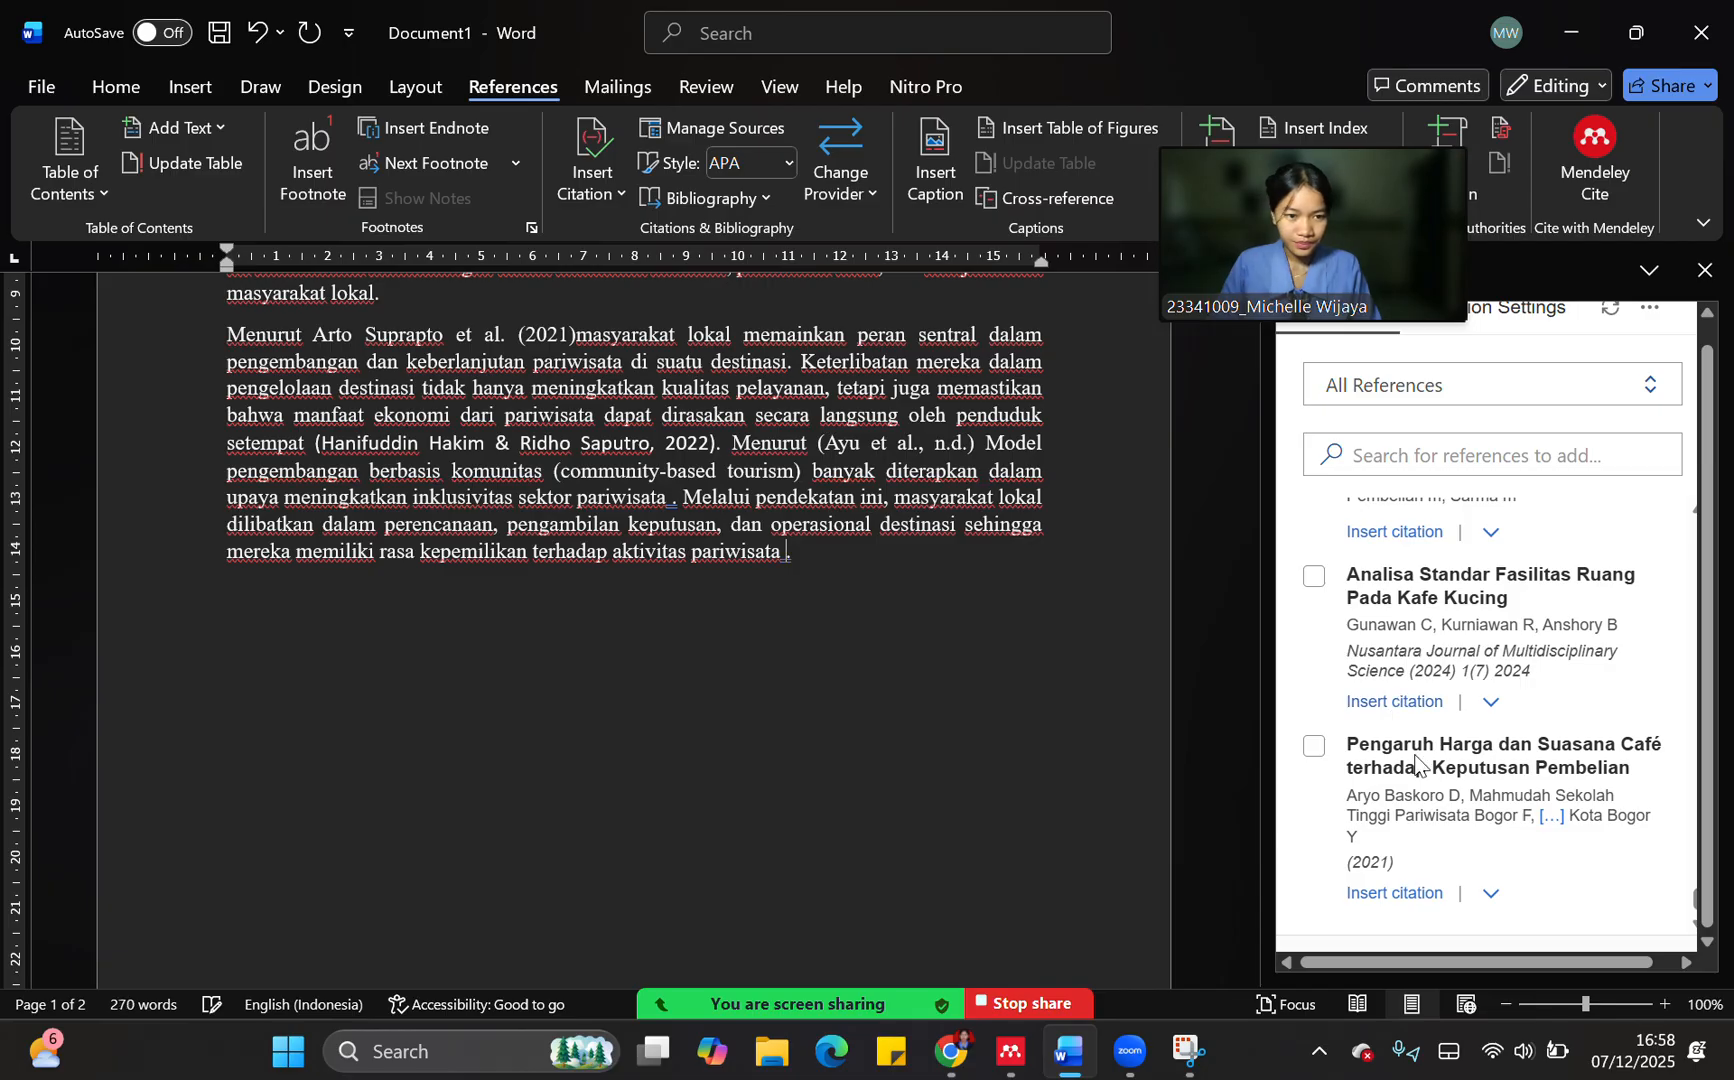
pyautogui.click(1314, 746)
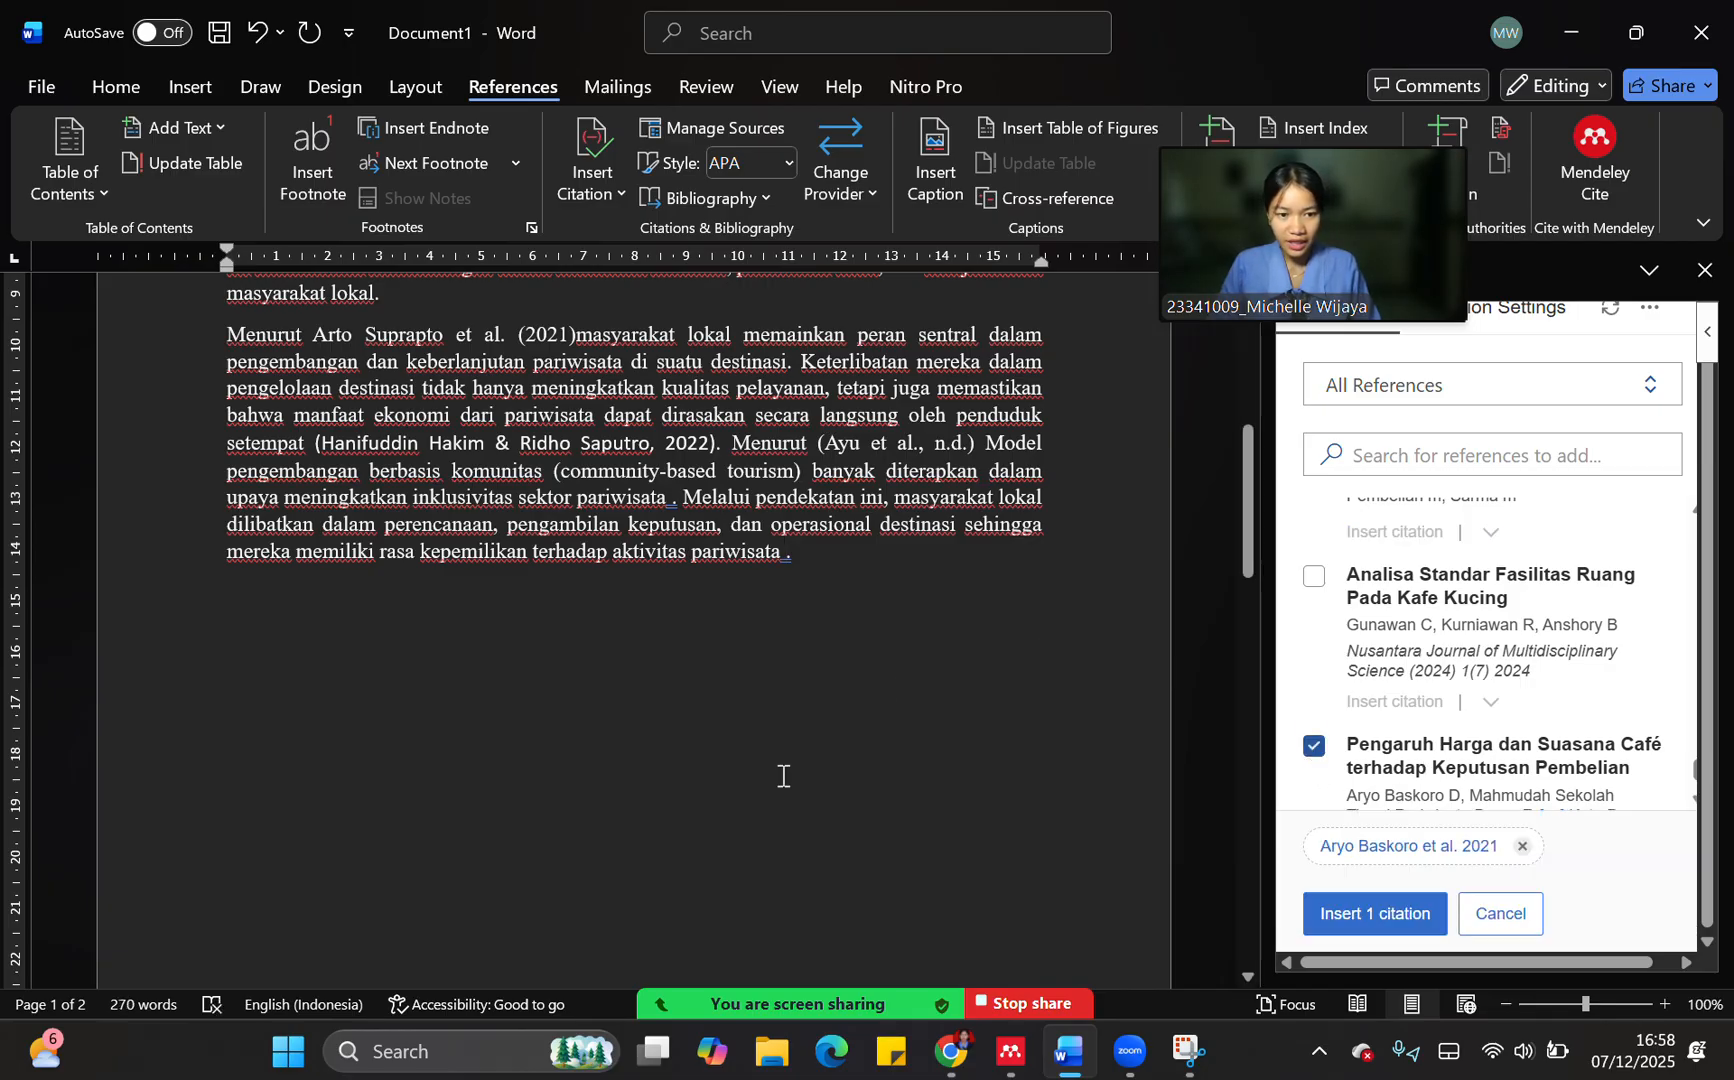
pyautogui.click(1403, 851)
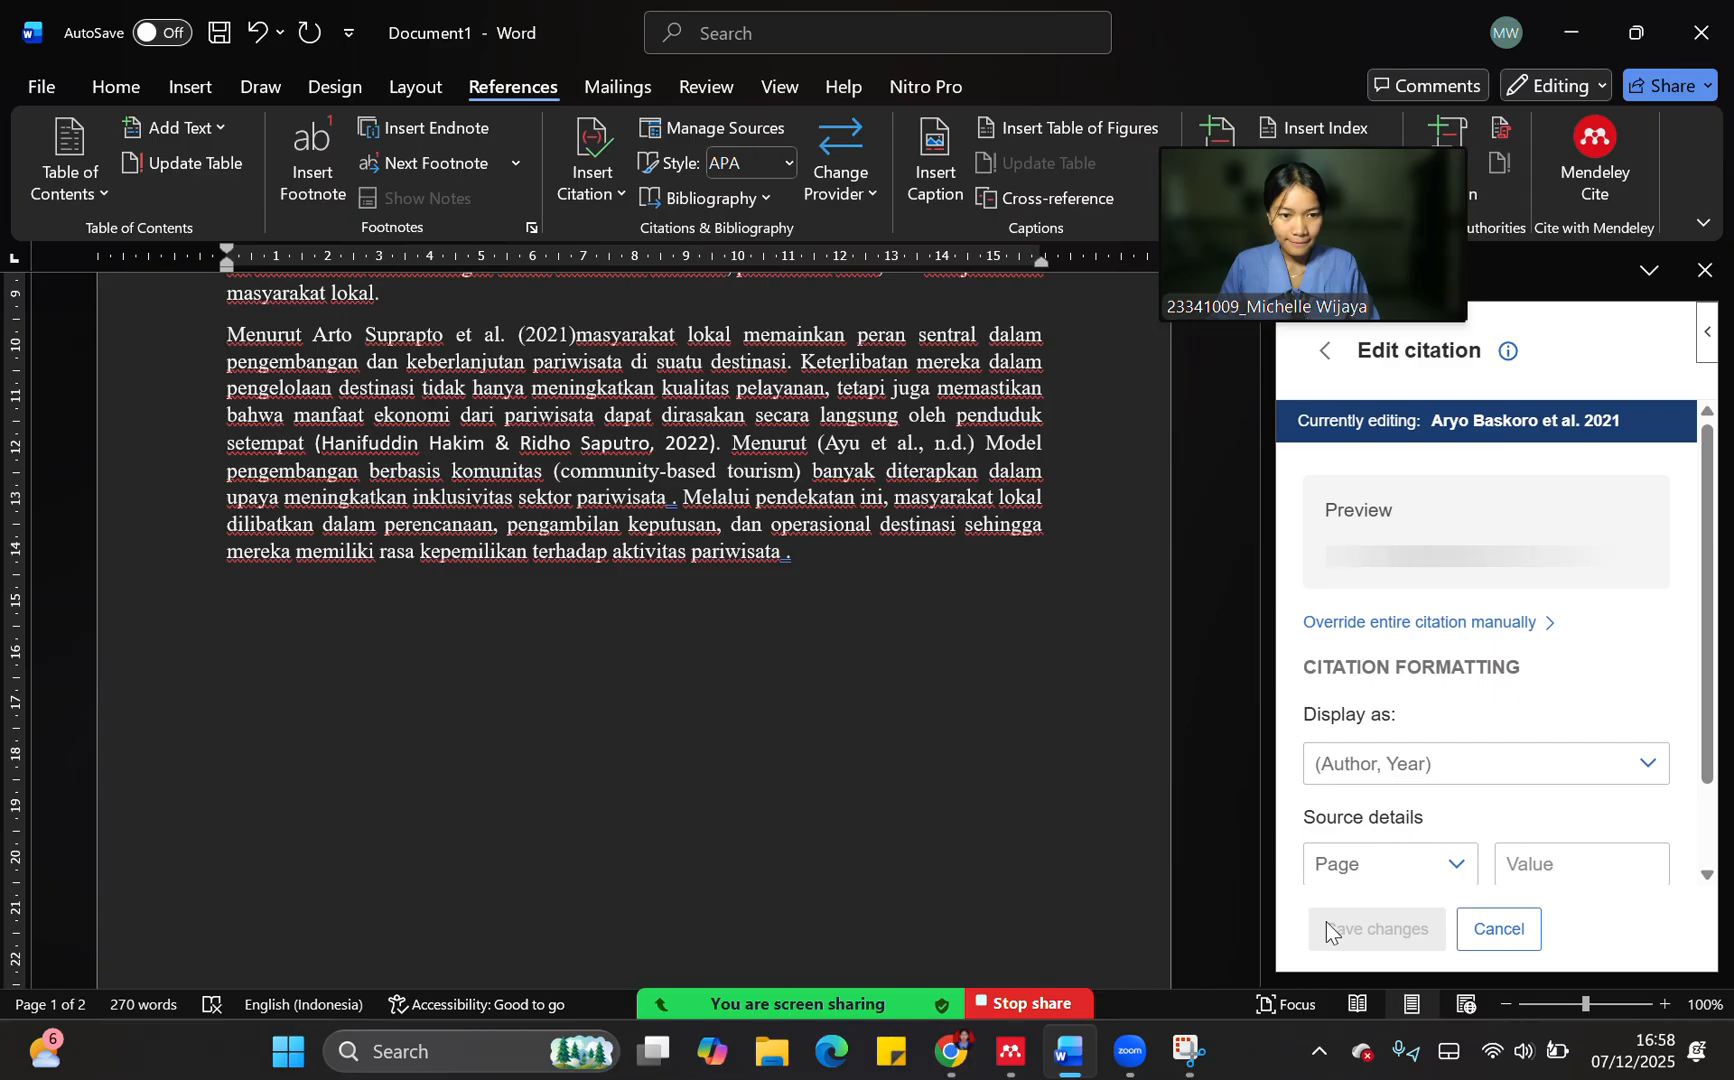
pyautogui.click(1497, 935)
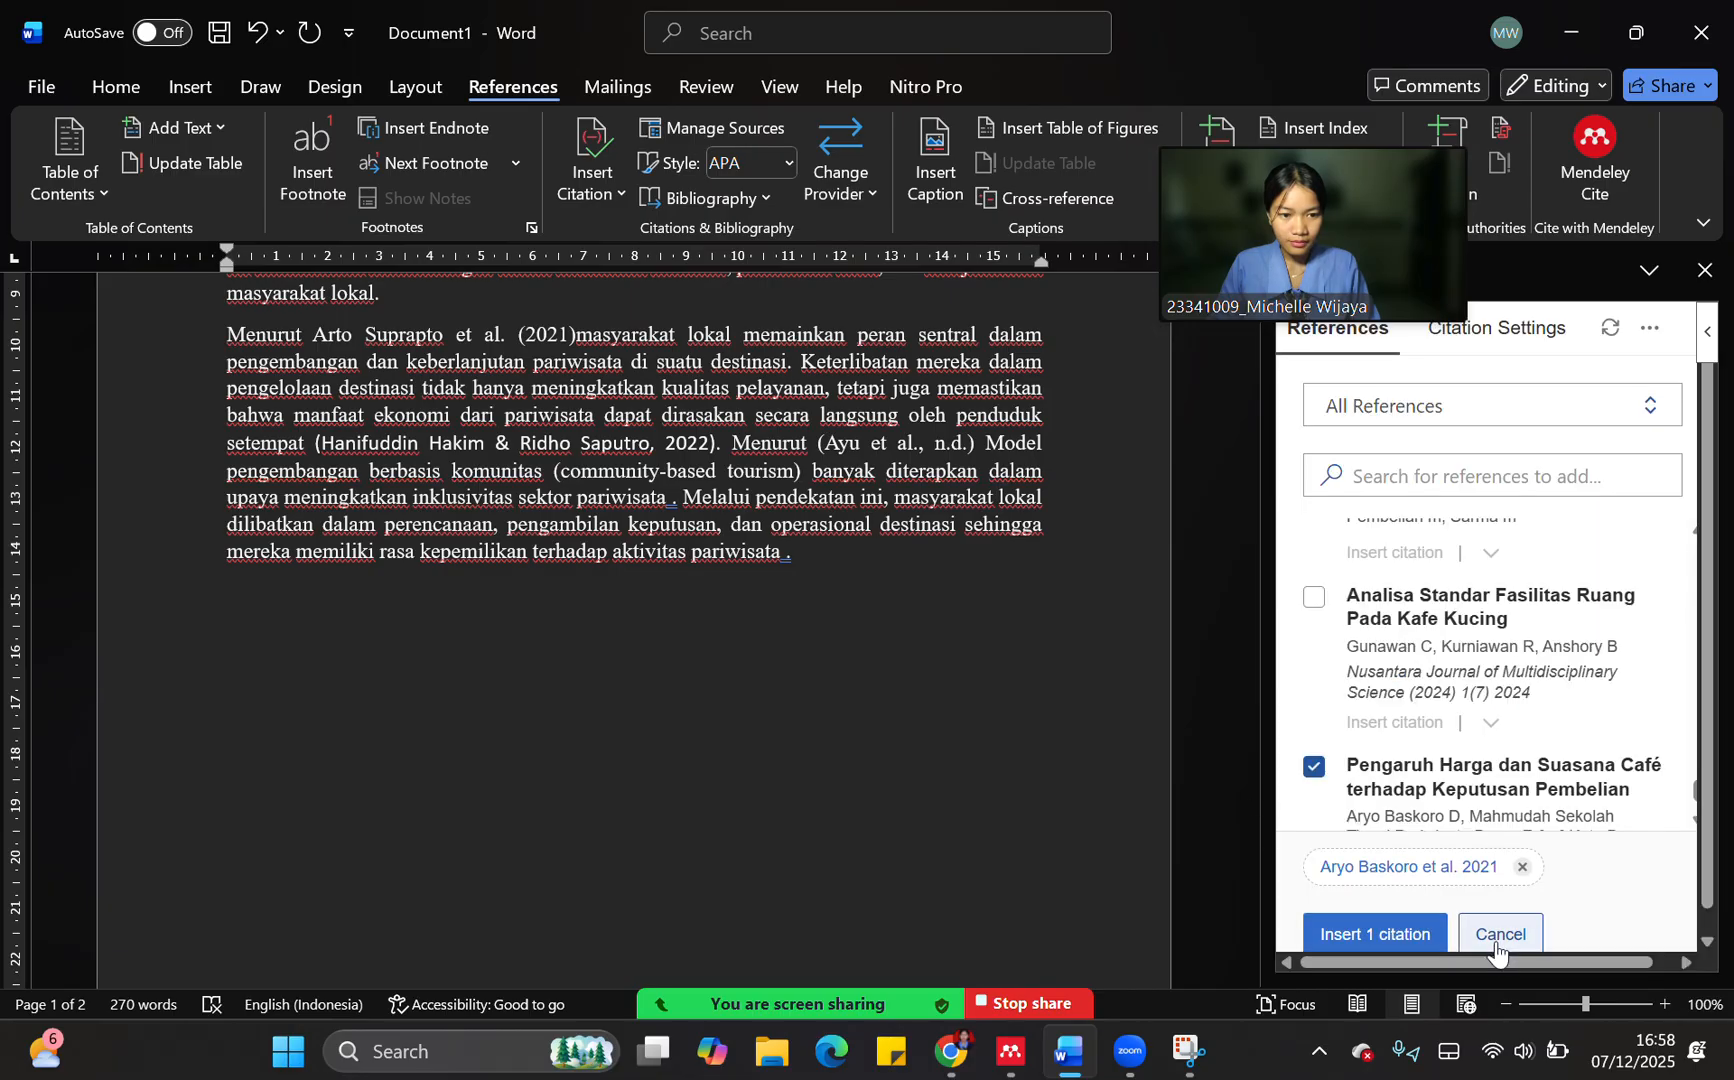
pyautogui.click(1389, 934)
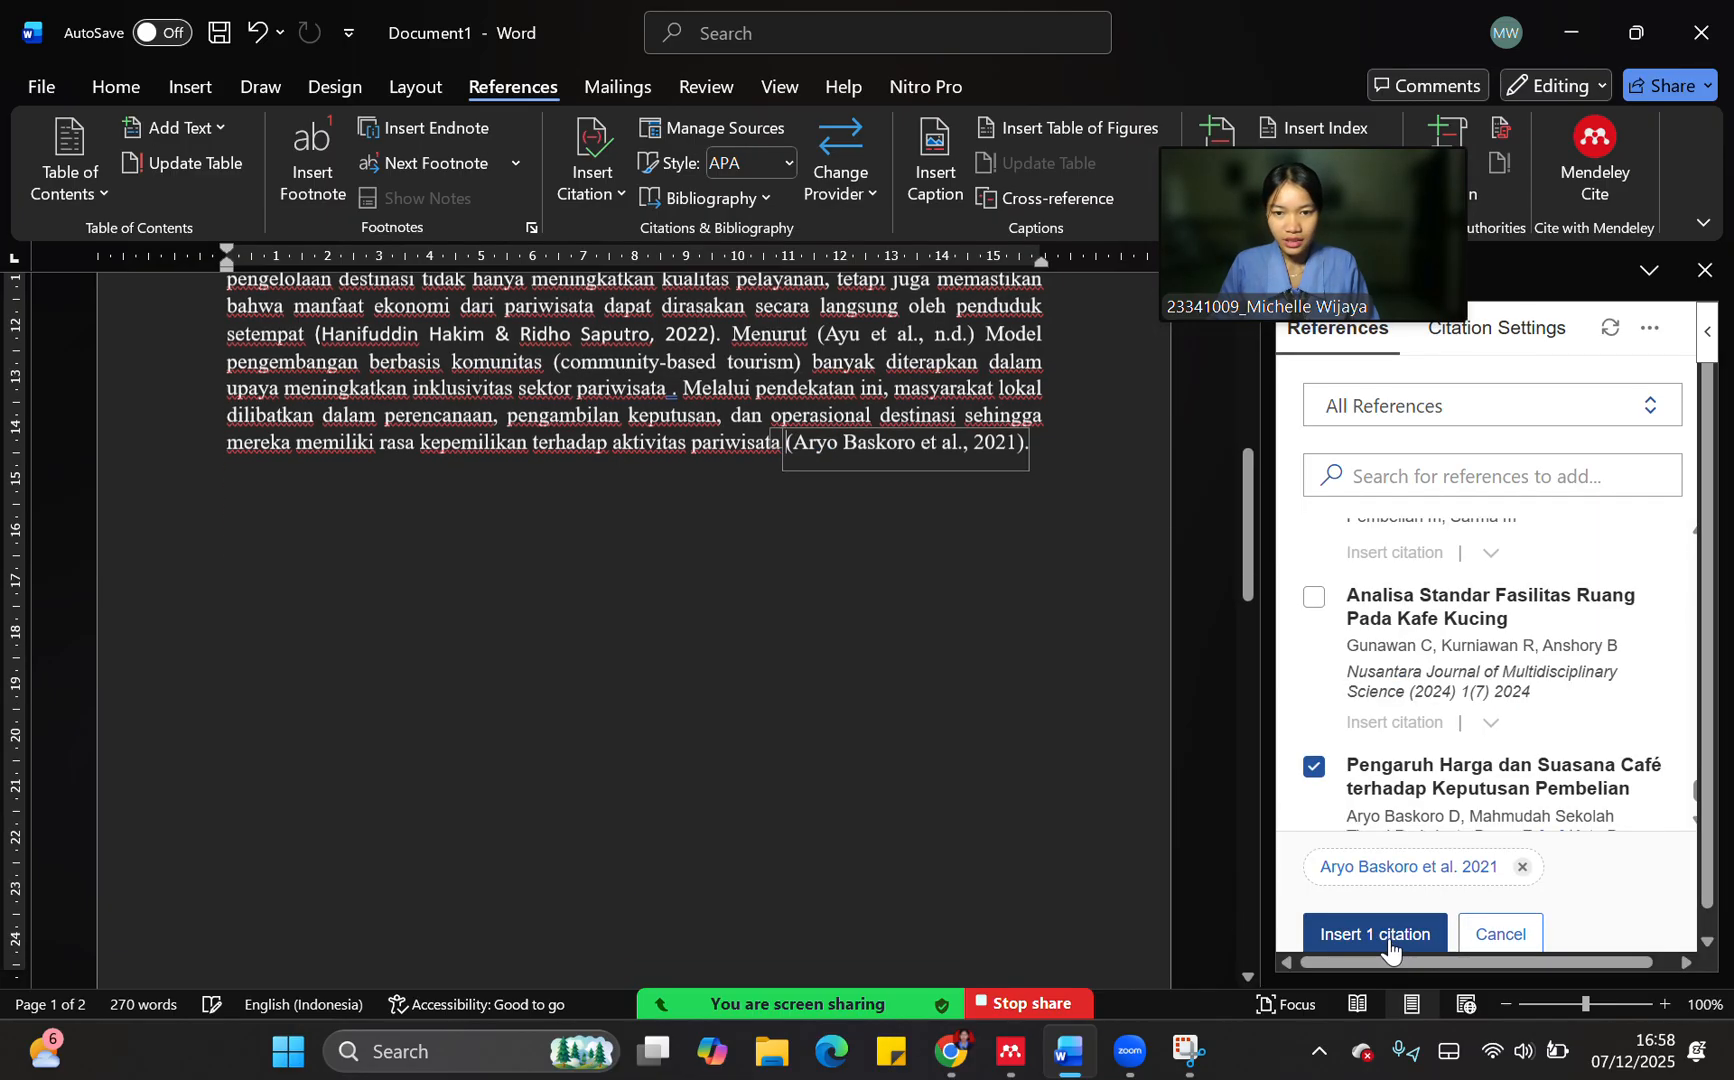
# Cite "Memahami penelitian kualitatif", "Metode penelitian pendidikan pendekatan kuantitatif, kualitatif dan R&D" and "Online Python - IDE, Editor, Compiler, Interpreter" together at the first paragraph's end
pyautogui.scroll(6, 1026, 650)
pyautogui.scroll(4, 985, 673)
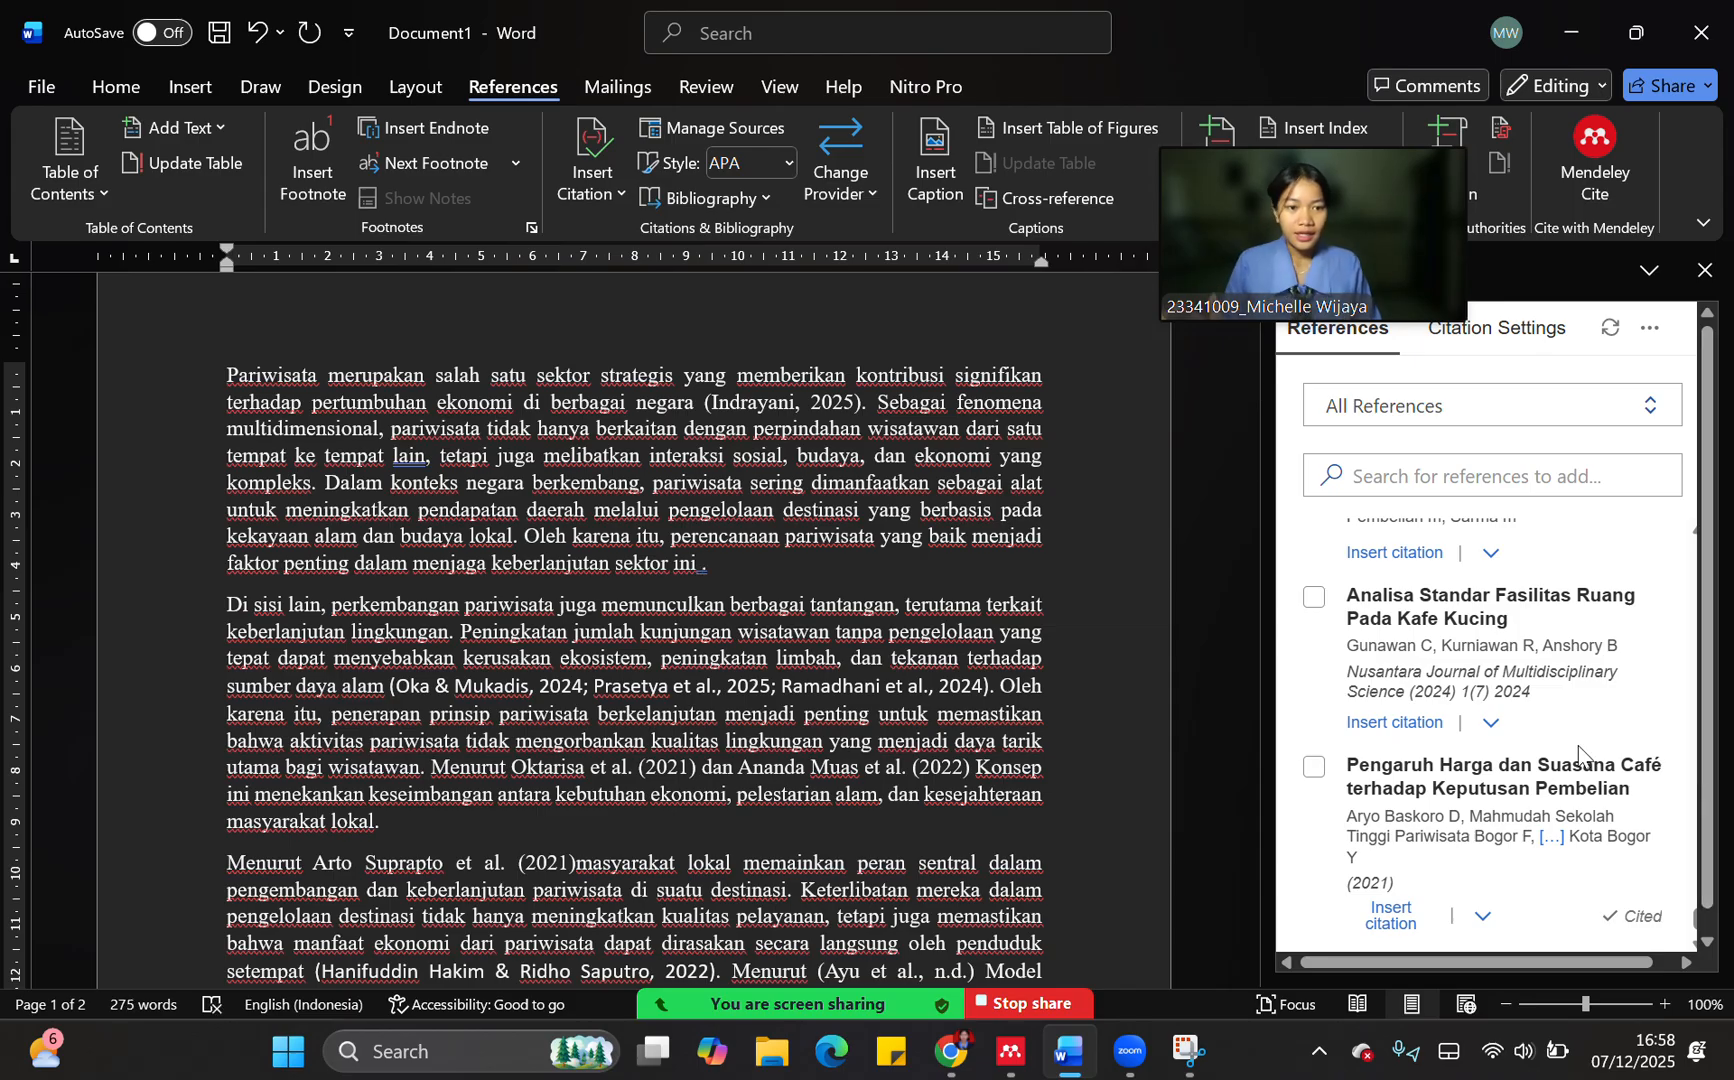
pyautogui.scroll(15, 1529, 773)
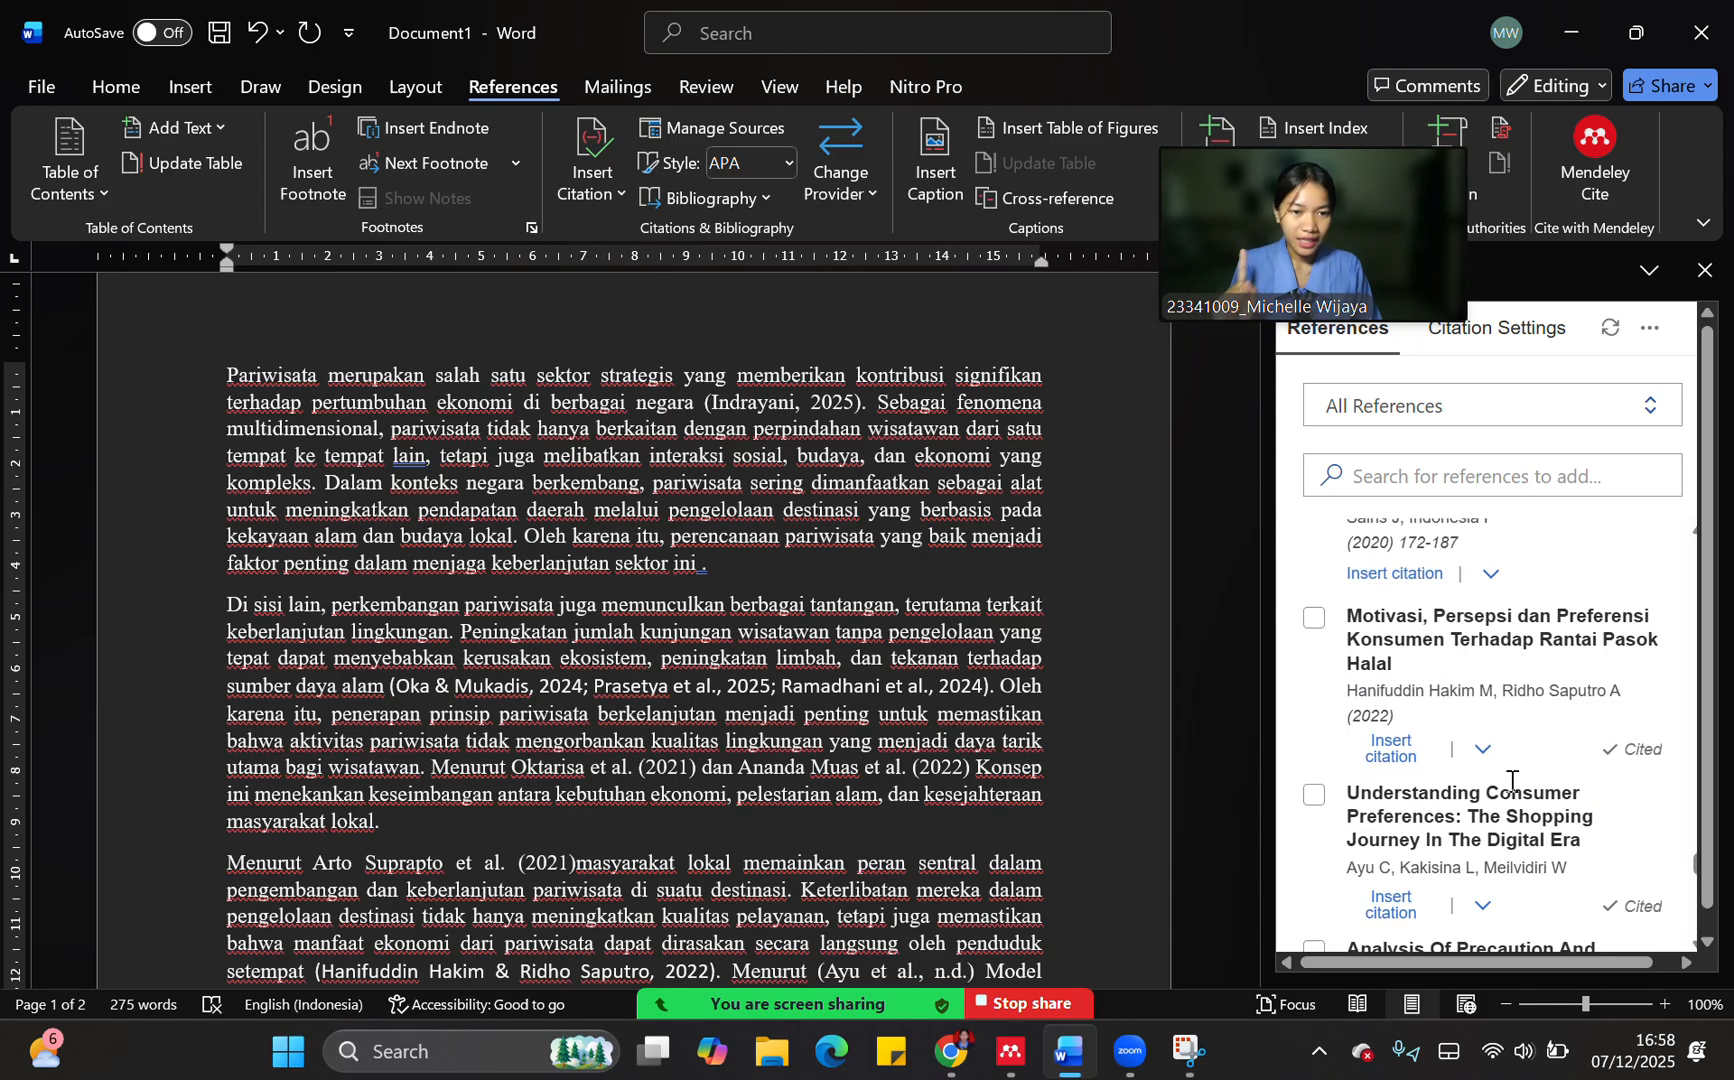
pyautogui.scroll(10, 1483, 800)
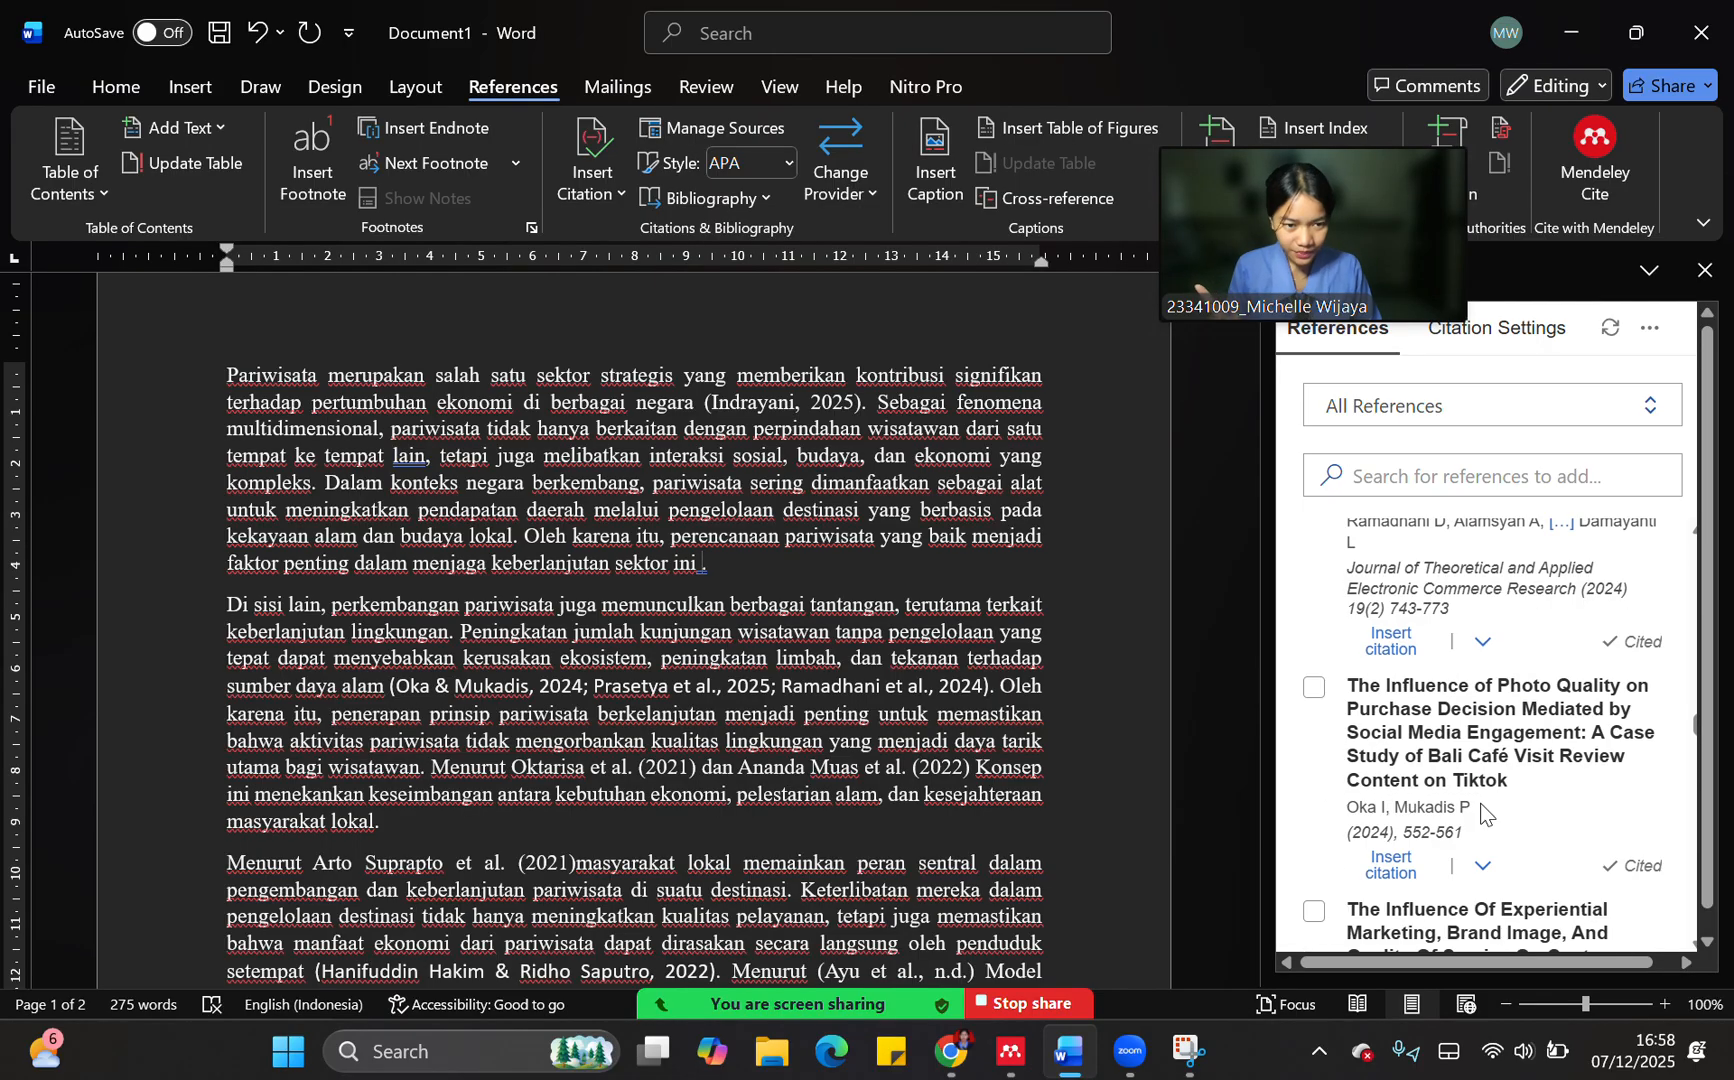
pyautogui.scroll(-3, 1475, 803)
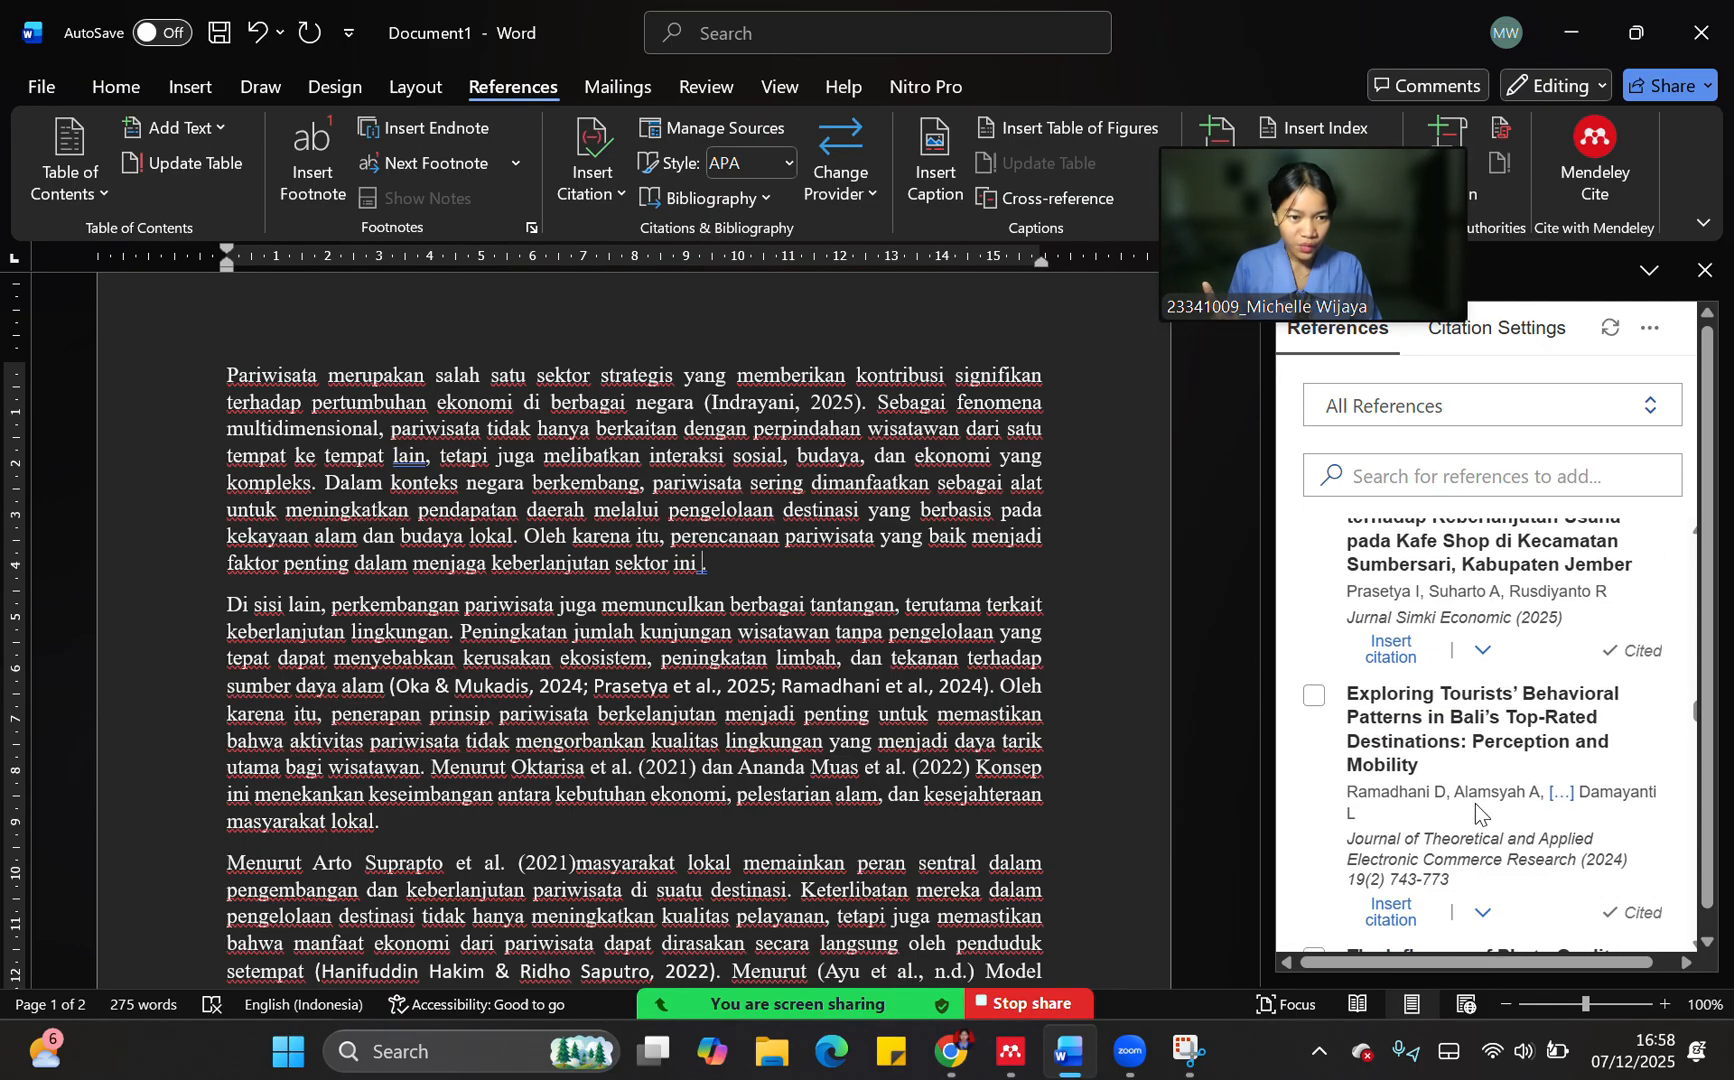
pyautogui.scroll(1, 1378, 811)
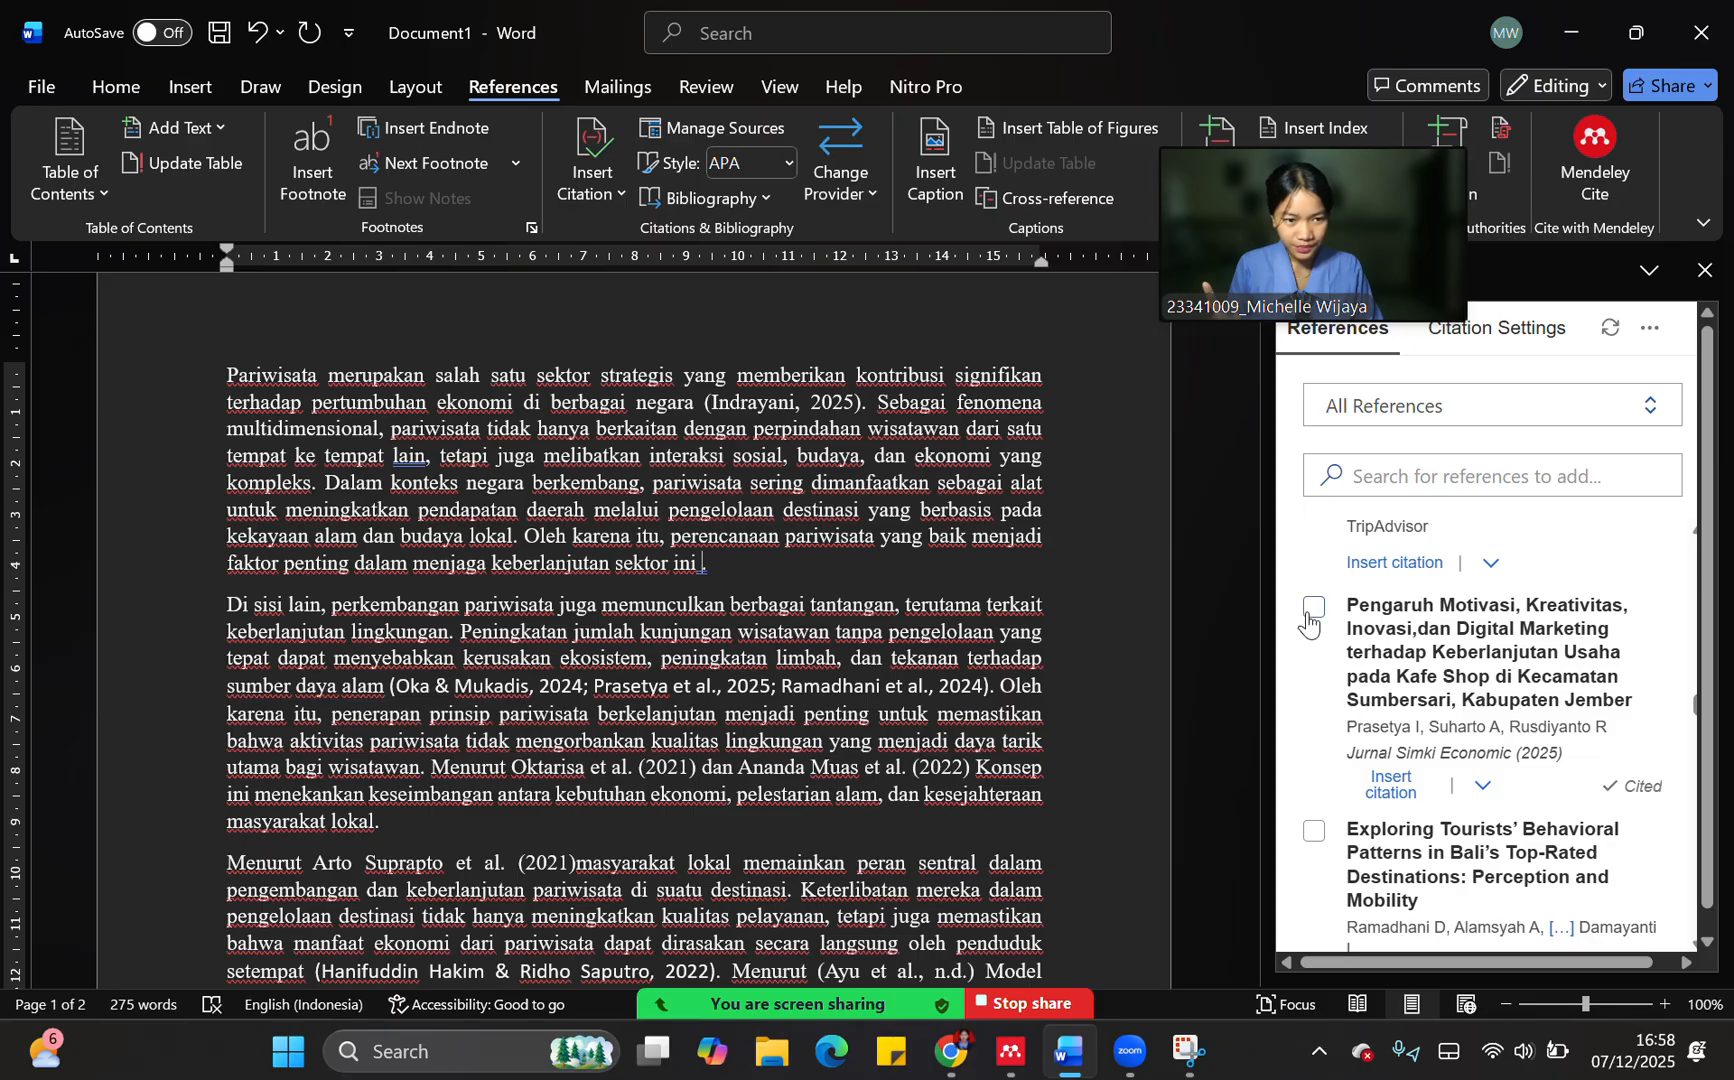
pyautogui.scroll(4, 1420, 750)
pyautogui.scroll(-5, 1500, 830)
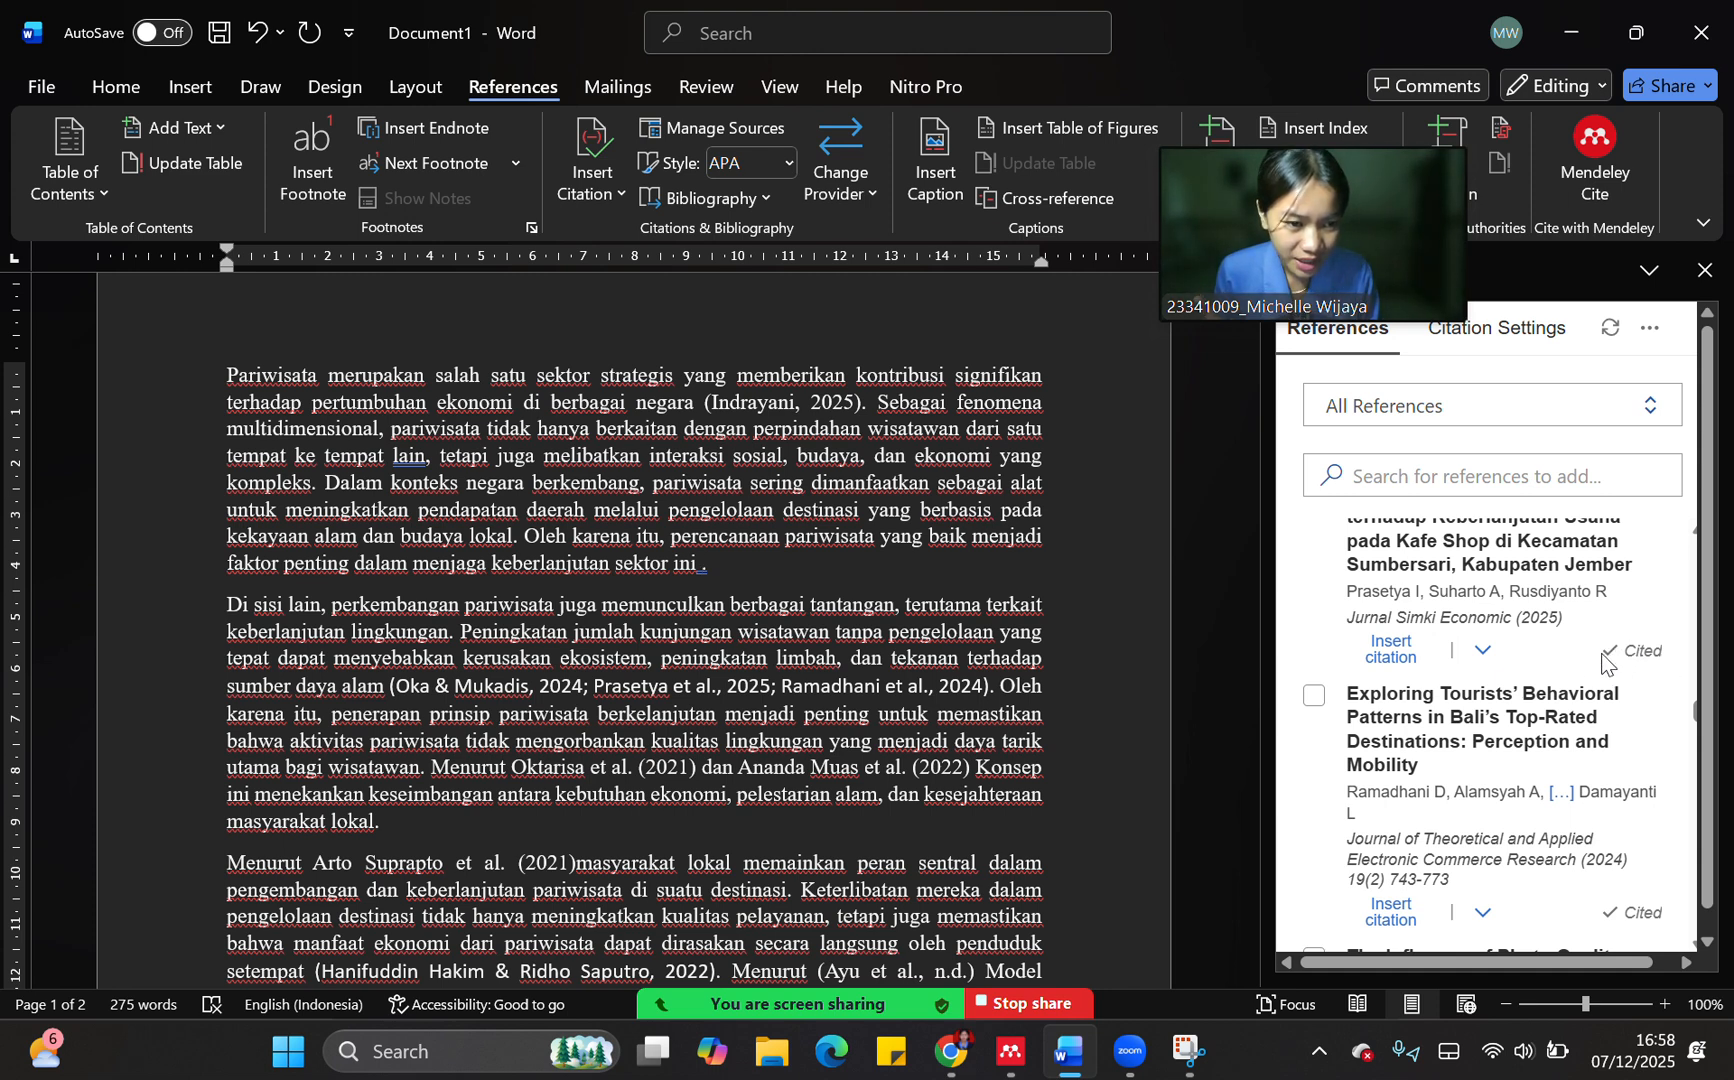
pyautogui.scroll(1, 1540, 675)
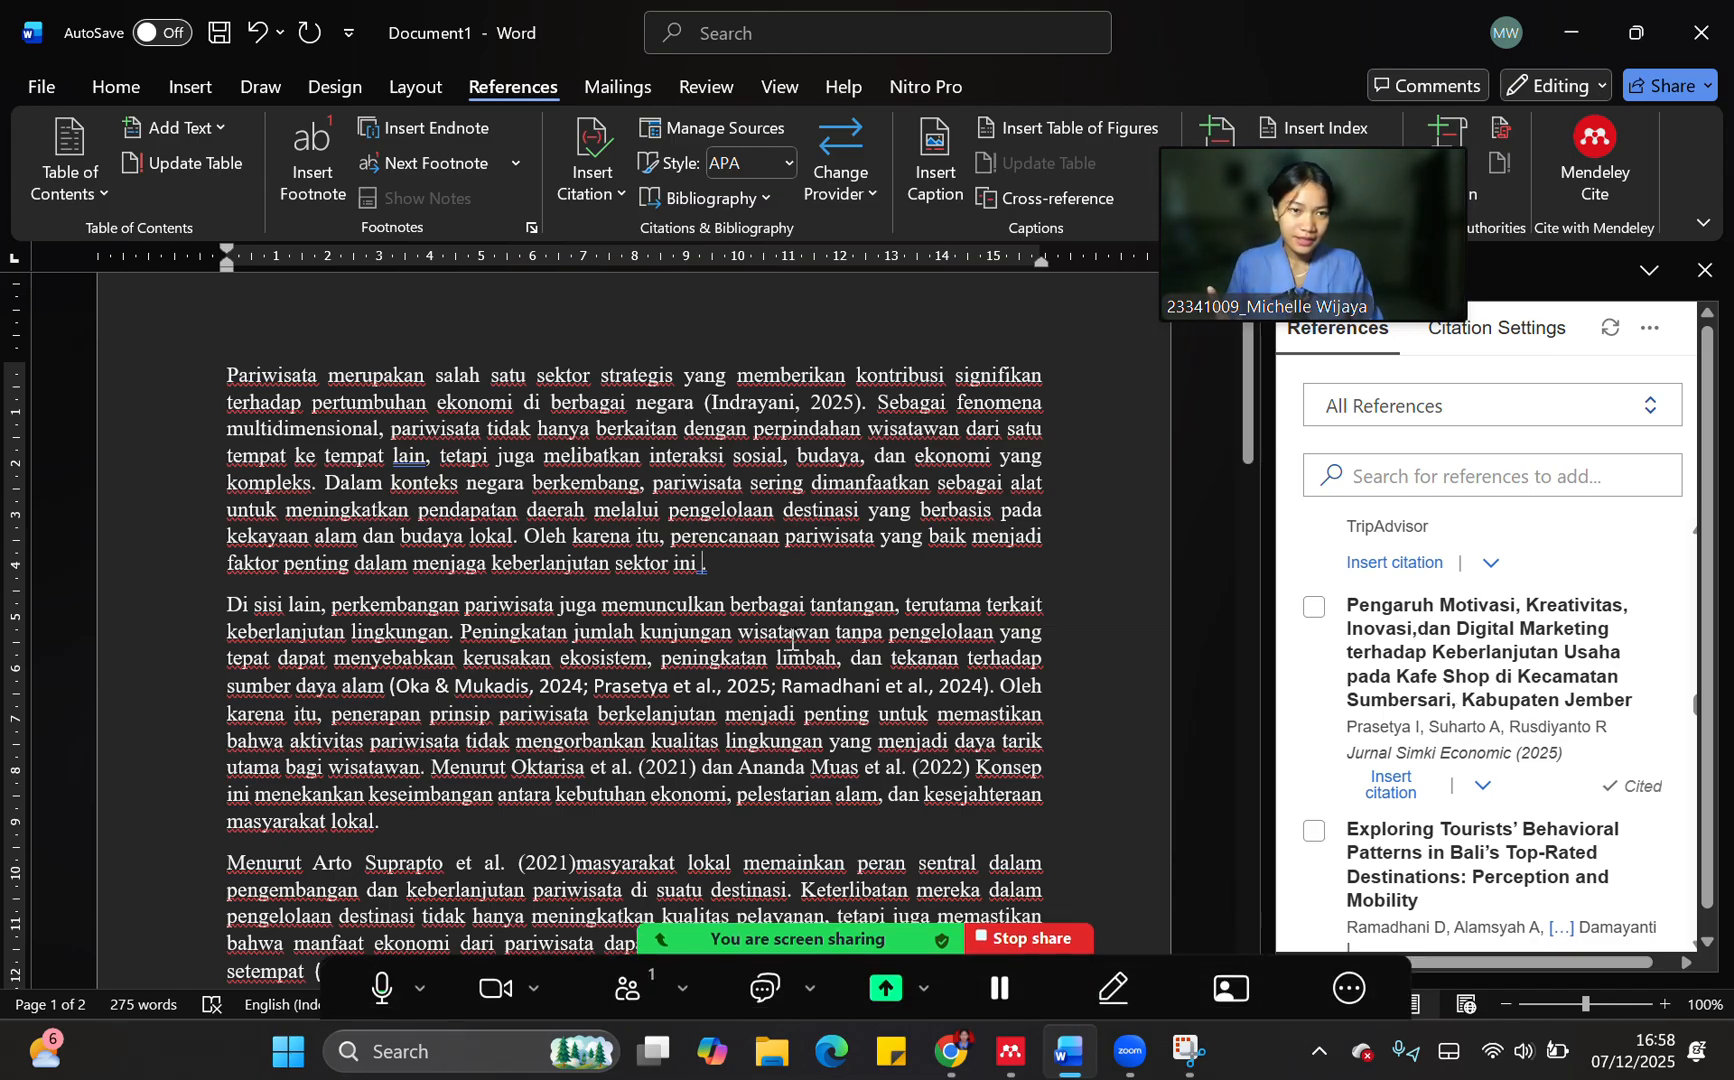
pyautogui.scroll(3, 1378, 758)
pyautogui.scroll(8, 1381, 760)
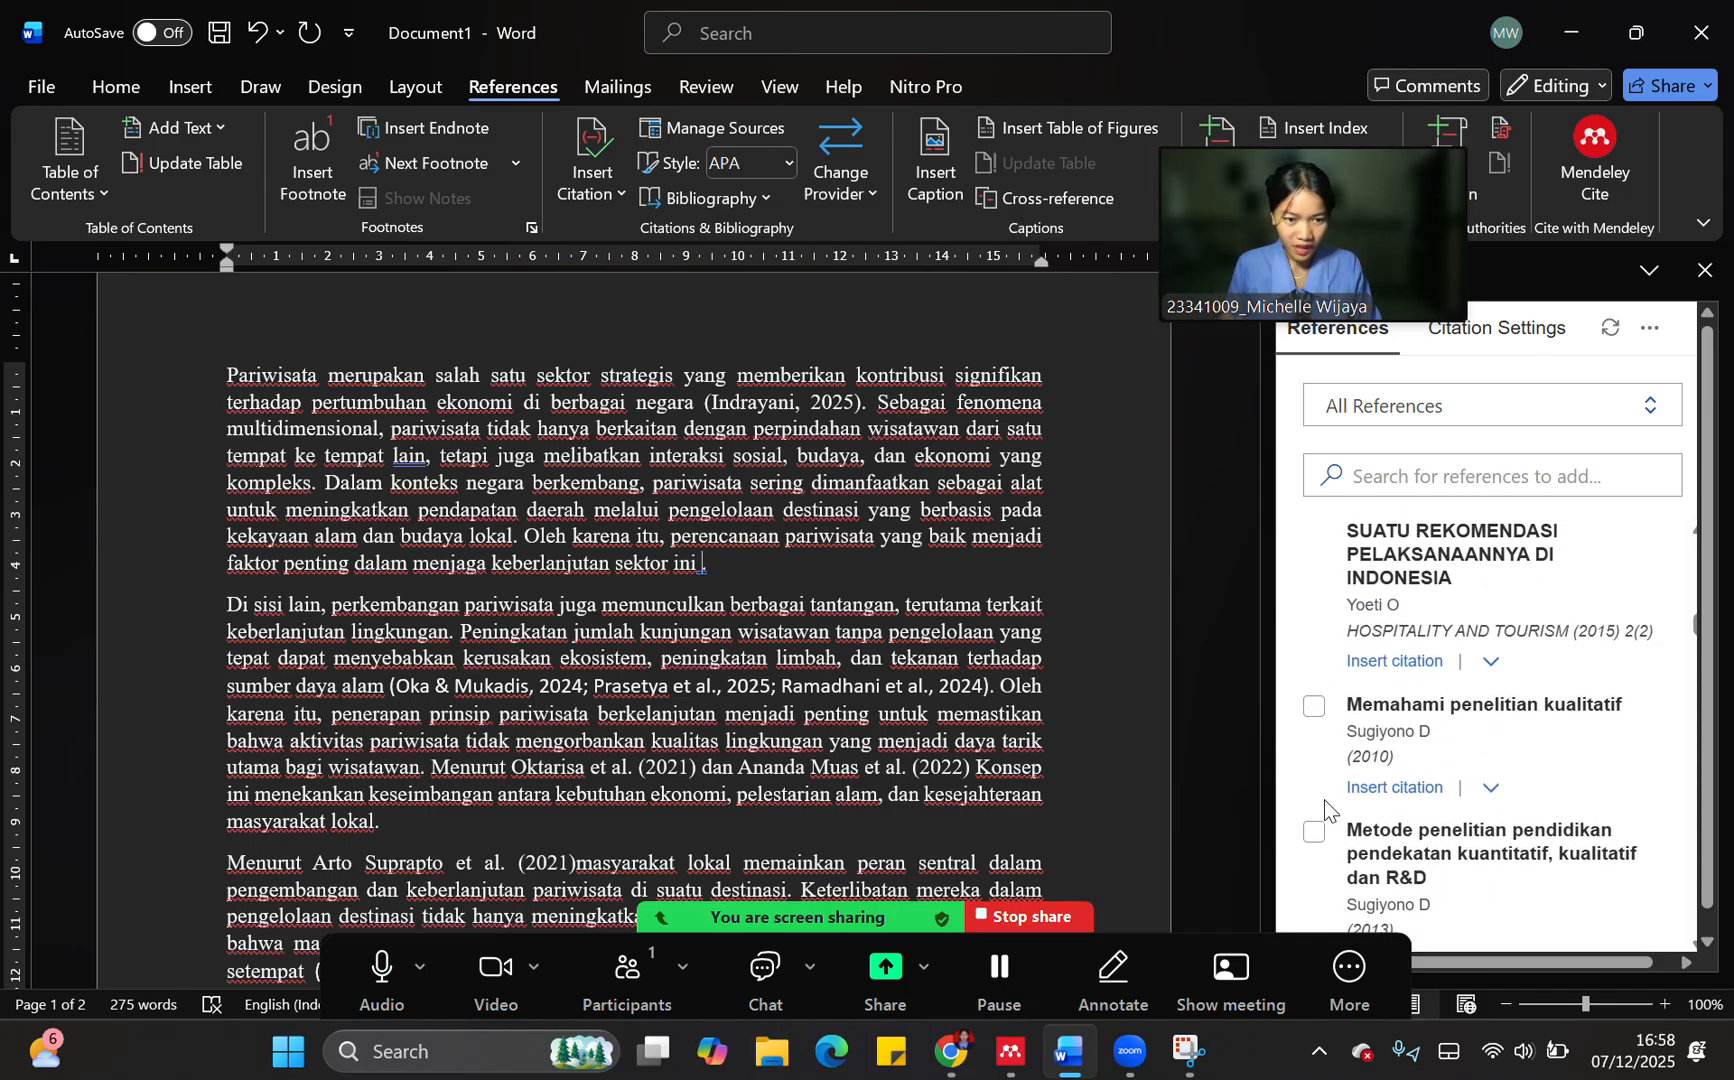
pyautogui.scroll(-1, 1327, 808)
pyautogui.click(1318, 700)
pyautogui.click(1317, 578)
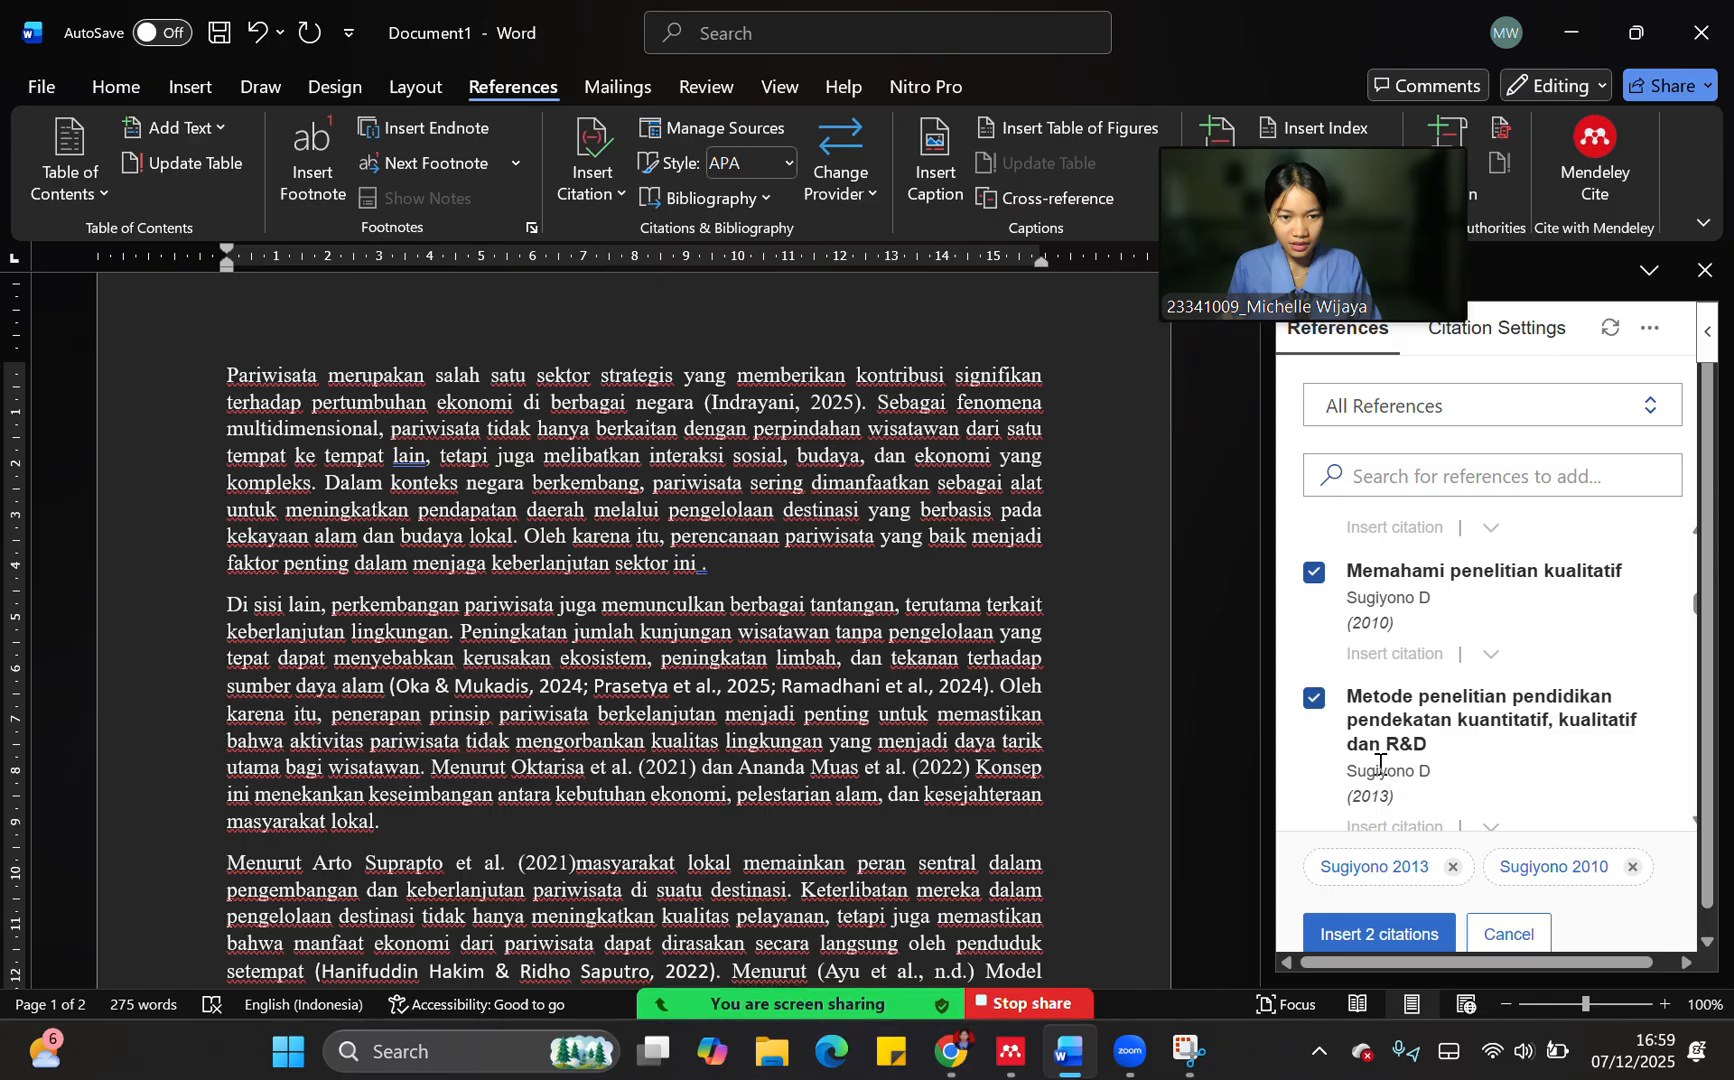
pyautogui.scroll(-1, 1374, 762)
pyautogui.click(1315, 738)
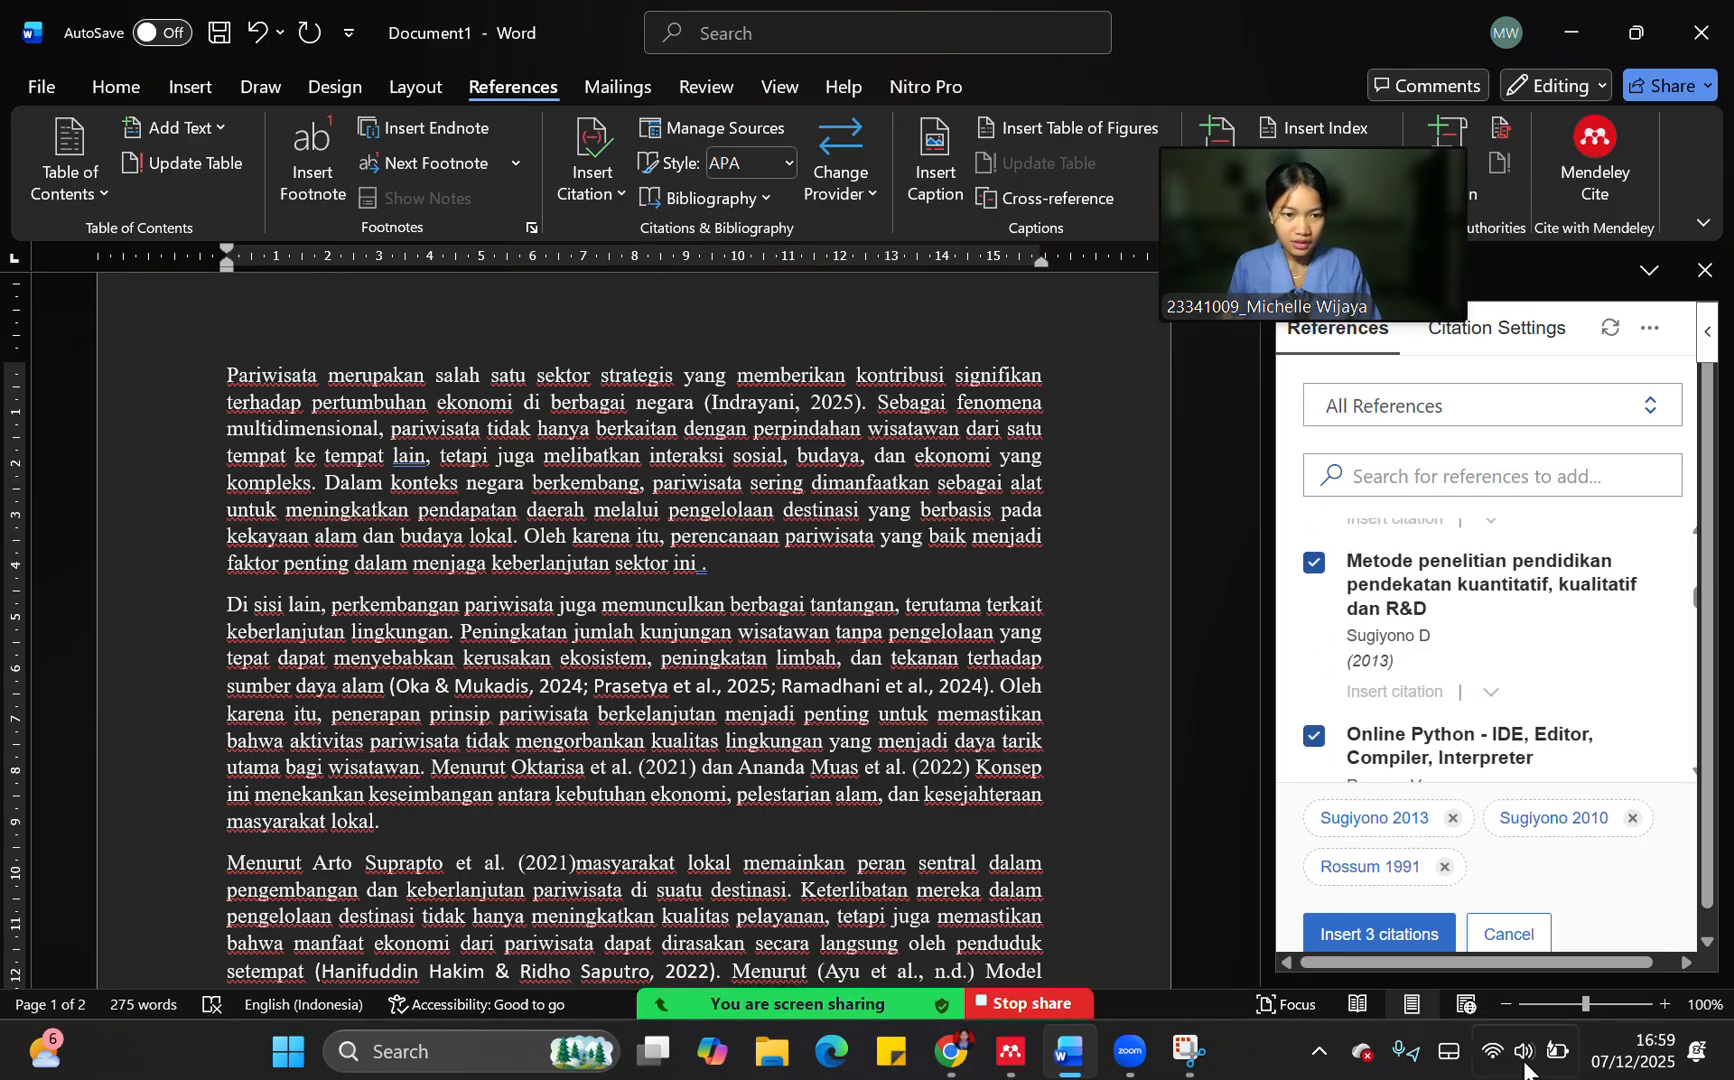
pyautogui.click(1332, 943)
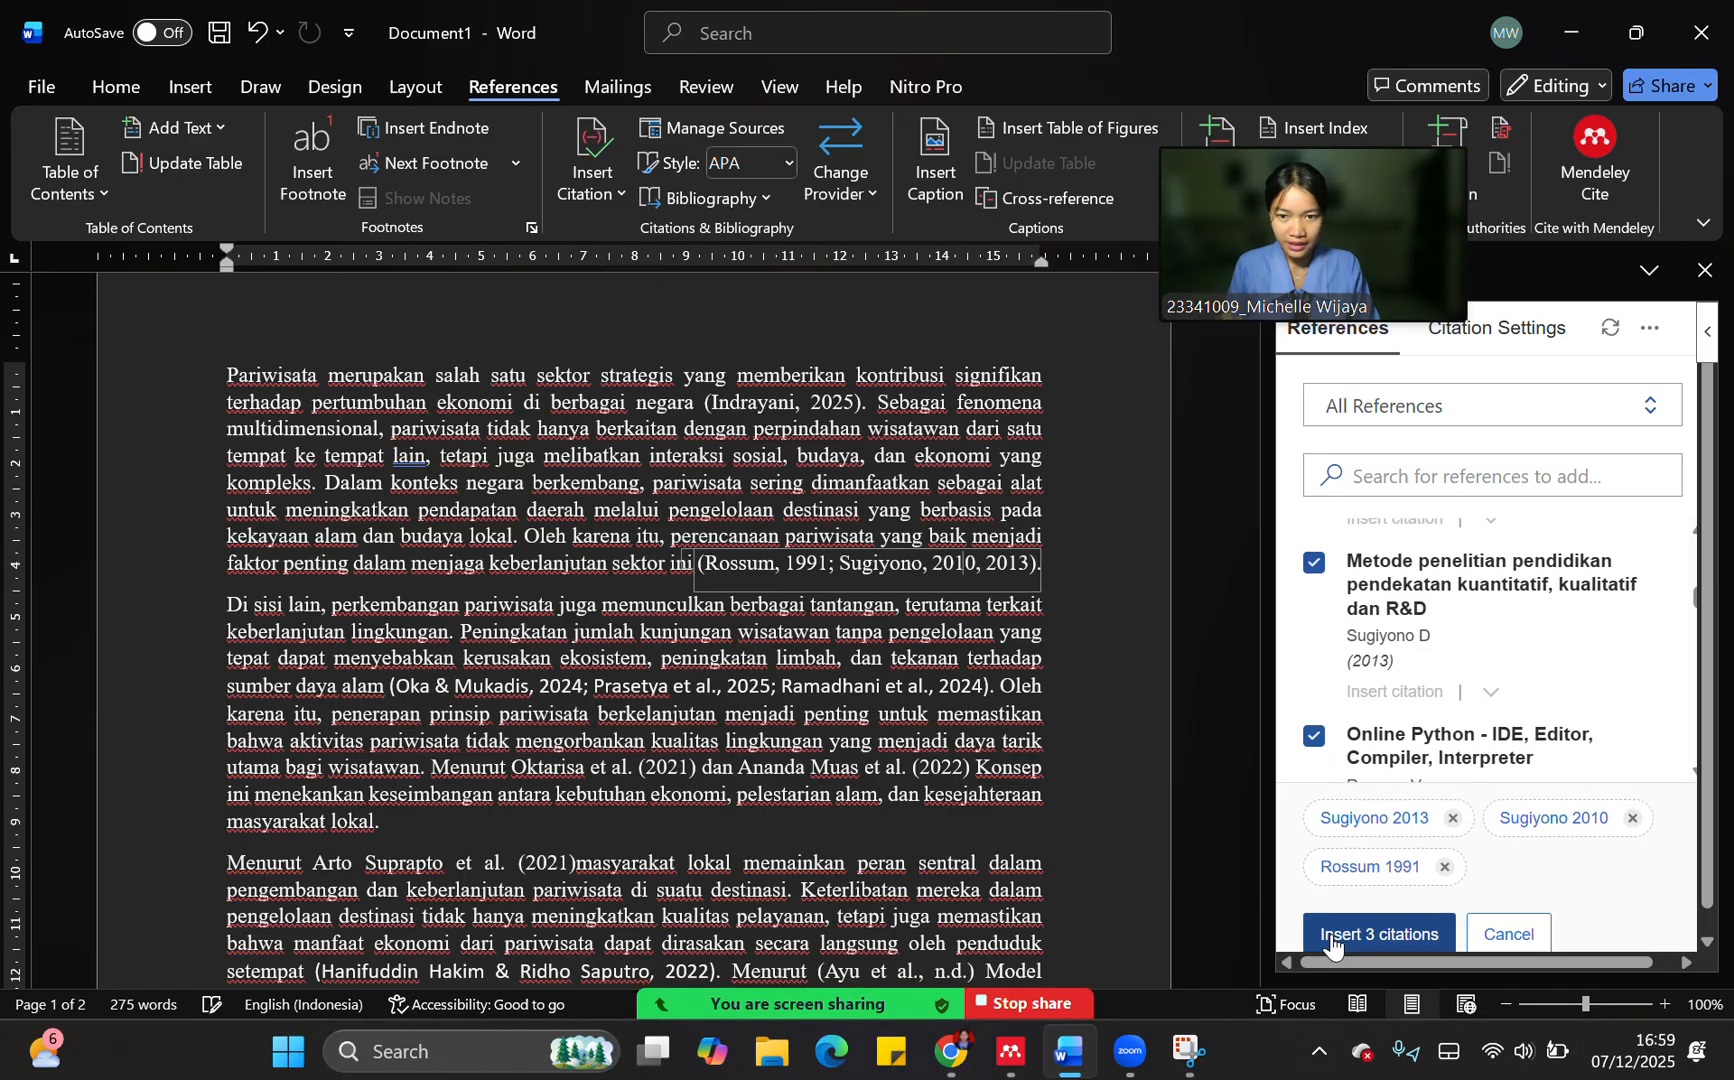
# Examine the sources behind the multi-source citations in the second and first paragraphs, and review the citations throughout the text
pyautogui.click(843, 552)
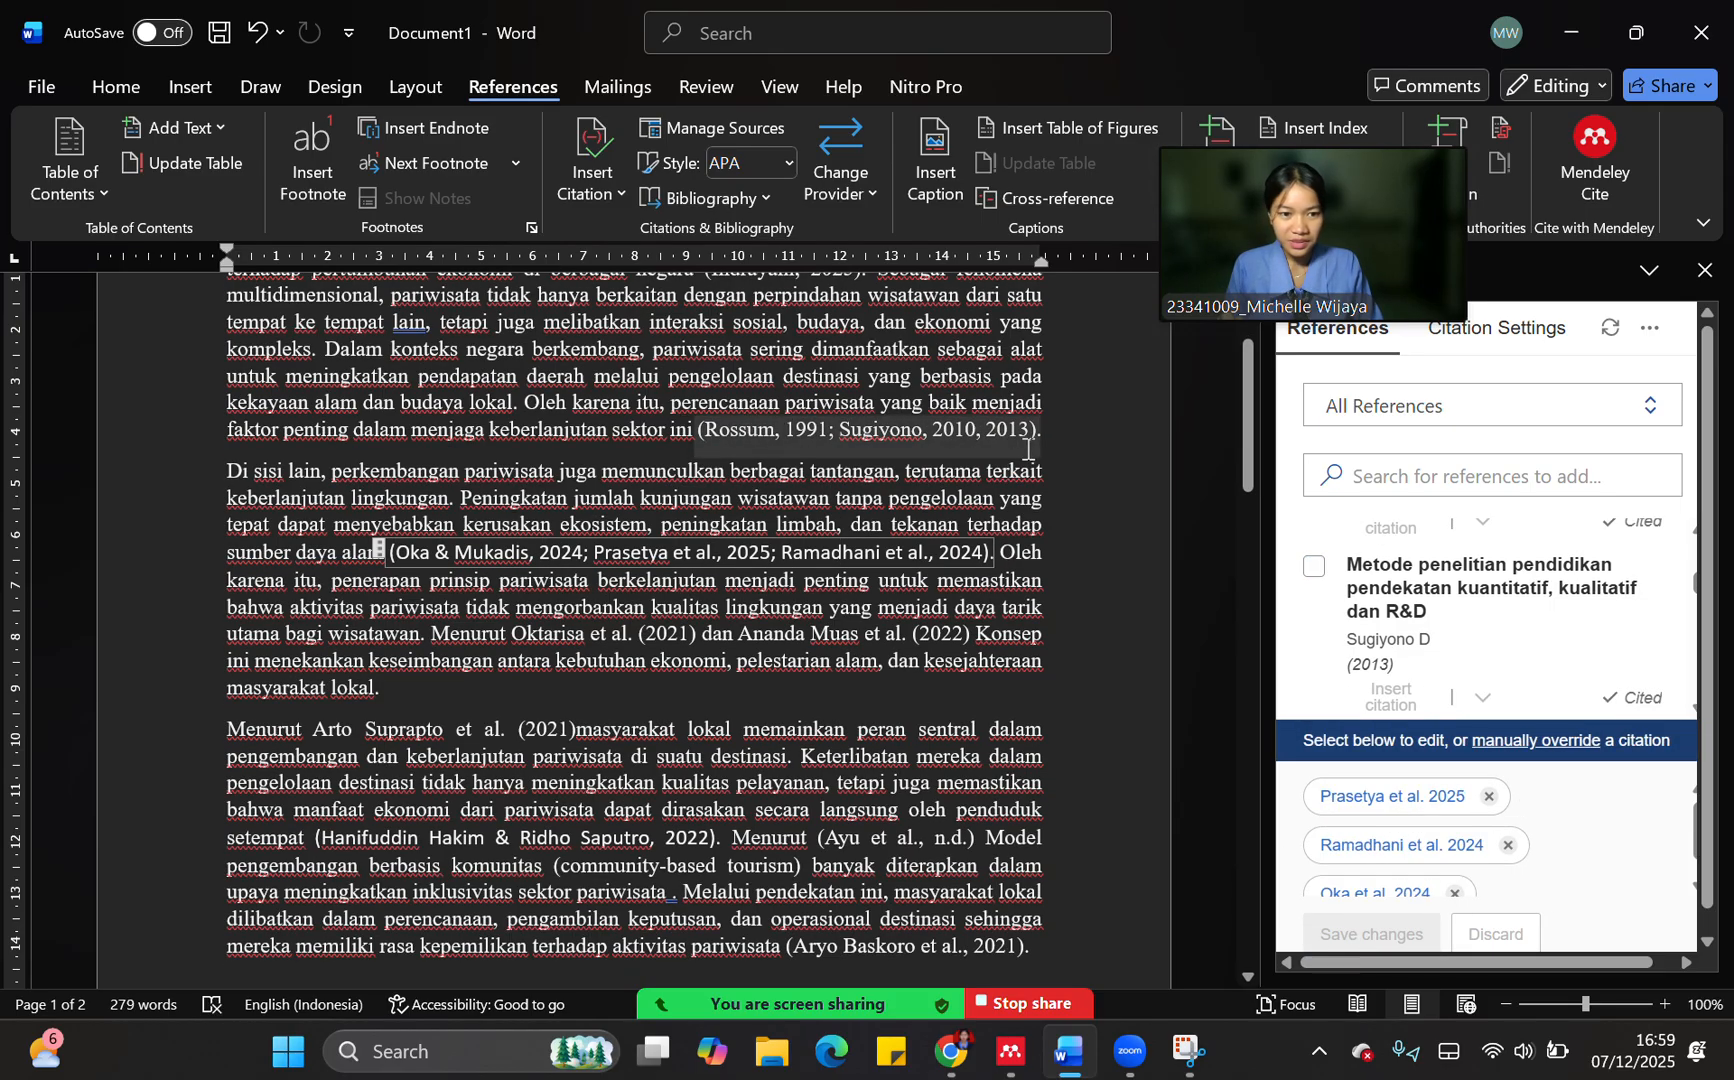
pyautogui.scroll(-1, 1480, 640)
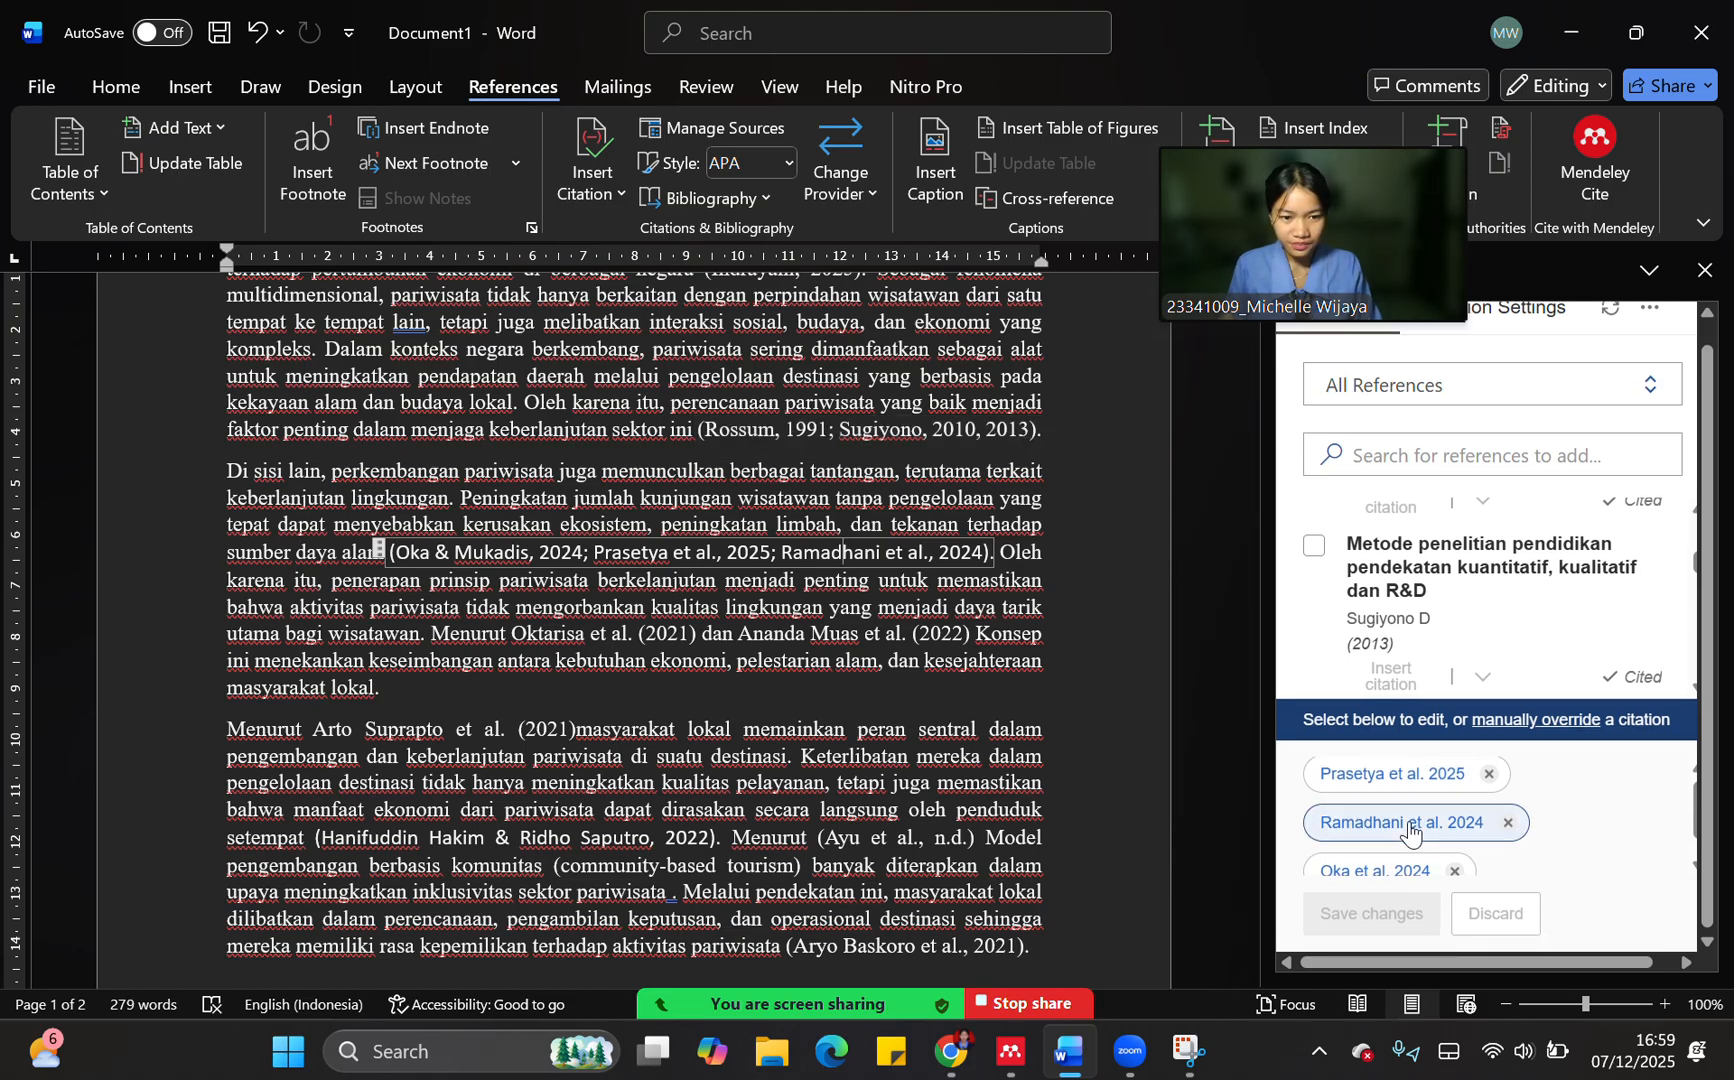
pyautogui.scroll(-1, 1410, 830)
pyautogui.scroll(1, 1410, 830)
pyautogui.scroll(1, 1324, 581)
pyautogui.scroll(-1, 1324, 581)
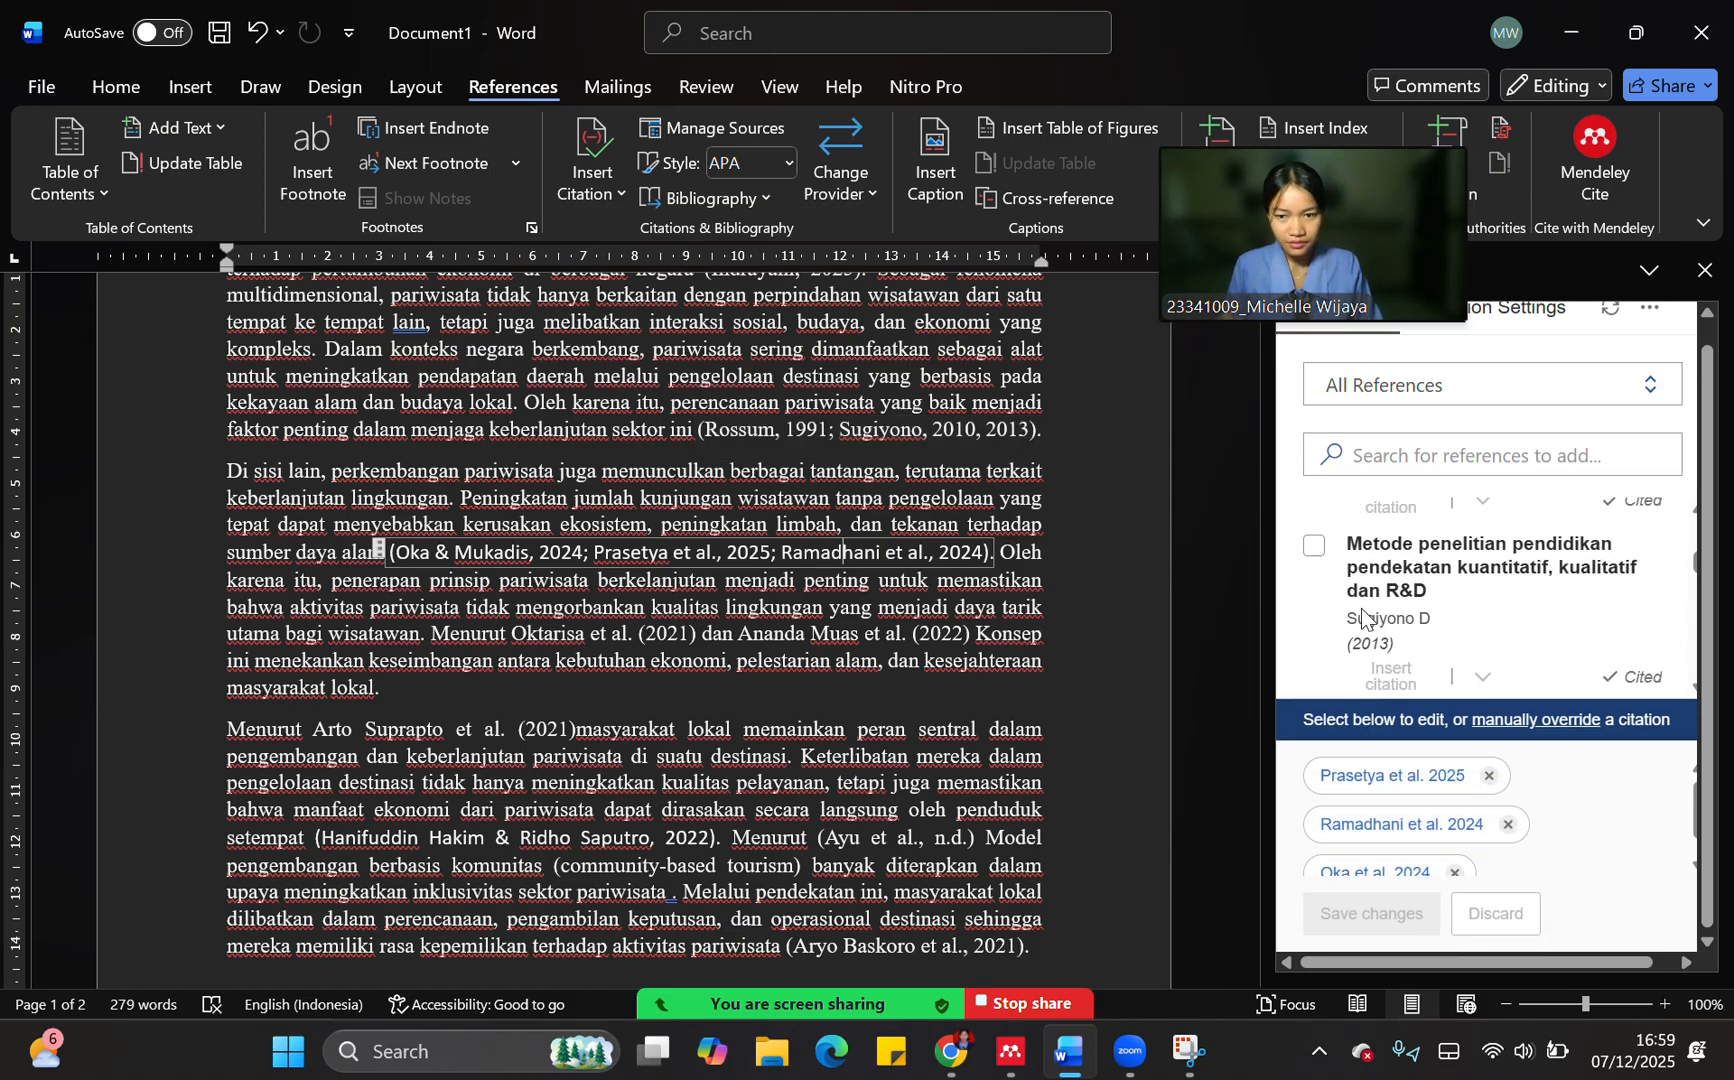
pyautogui.click(759, 429)
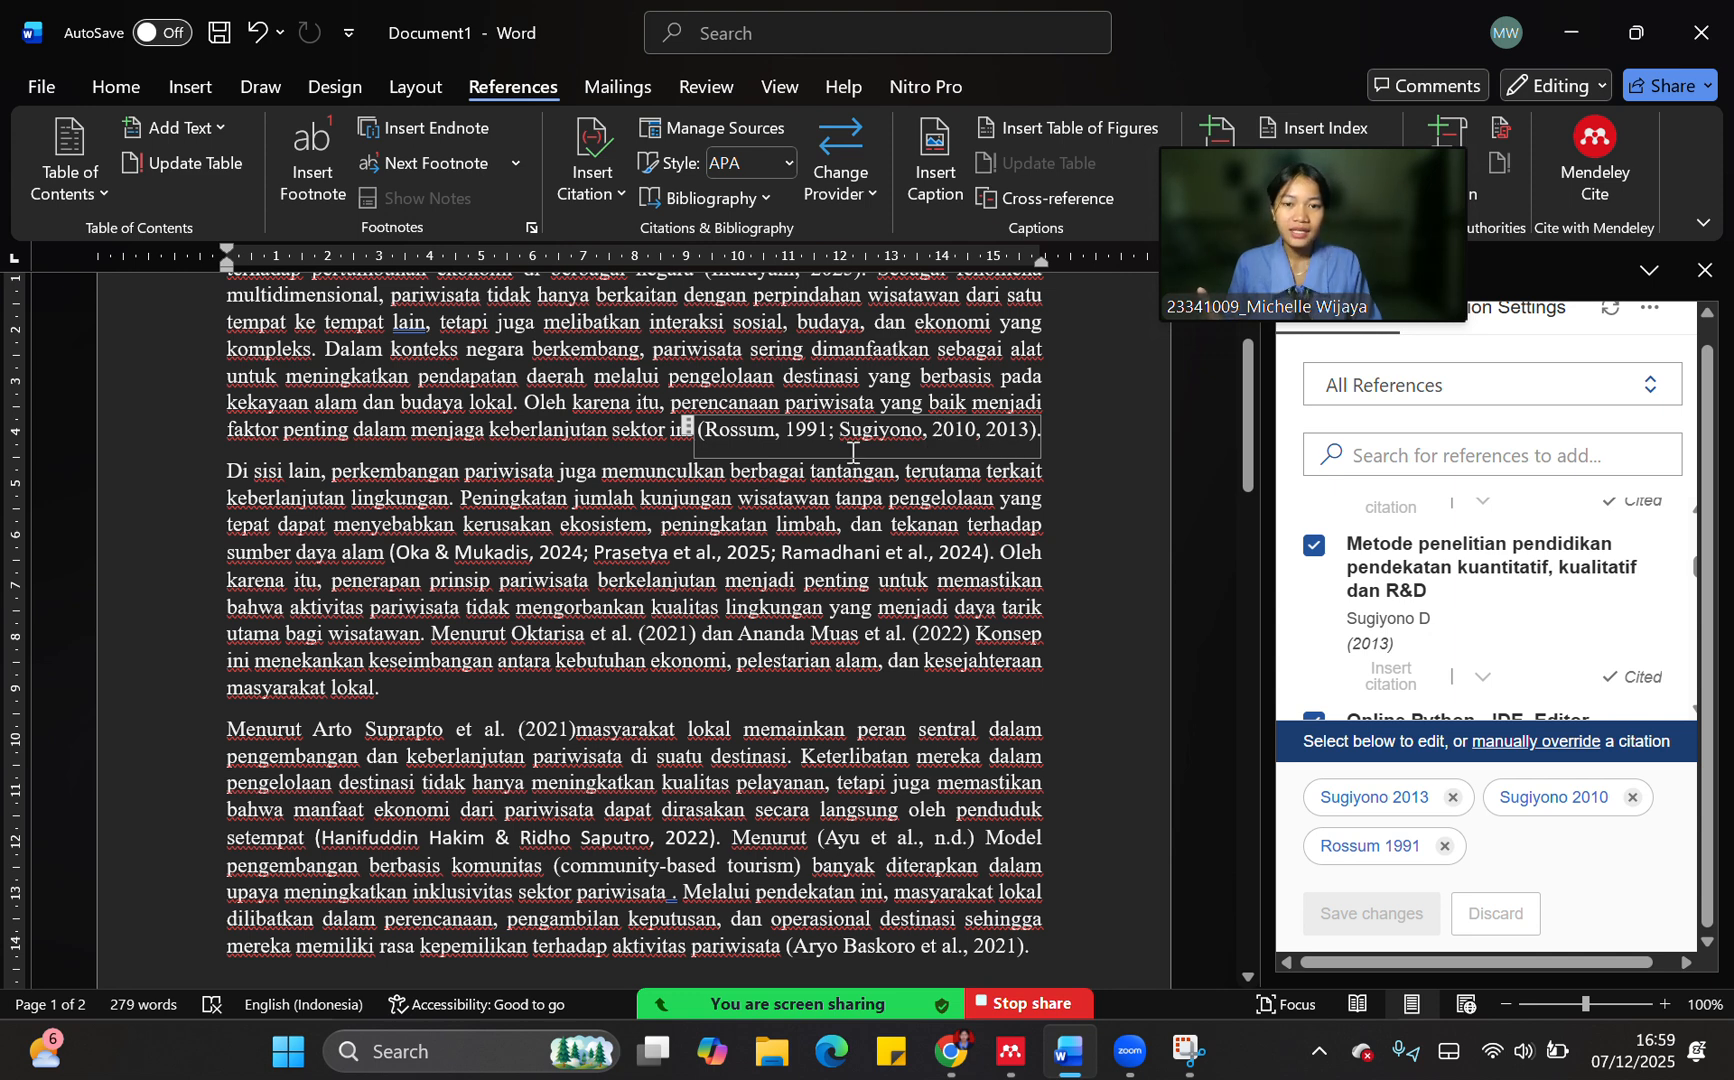
pyautogui.click(963, 358)
pyautogui.scroll(2, 517, 590)
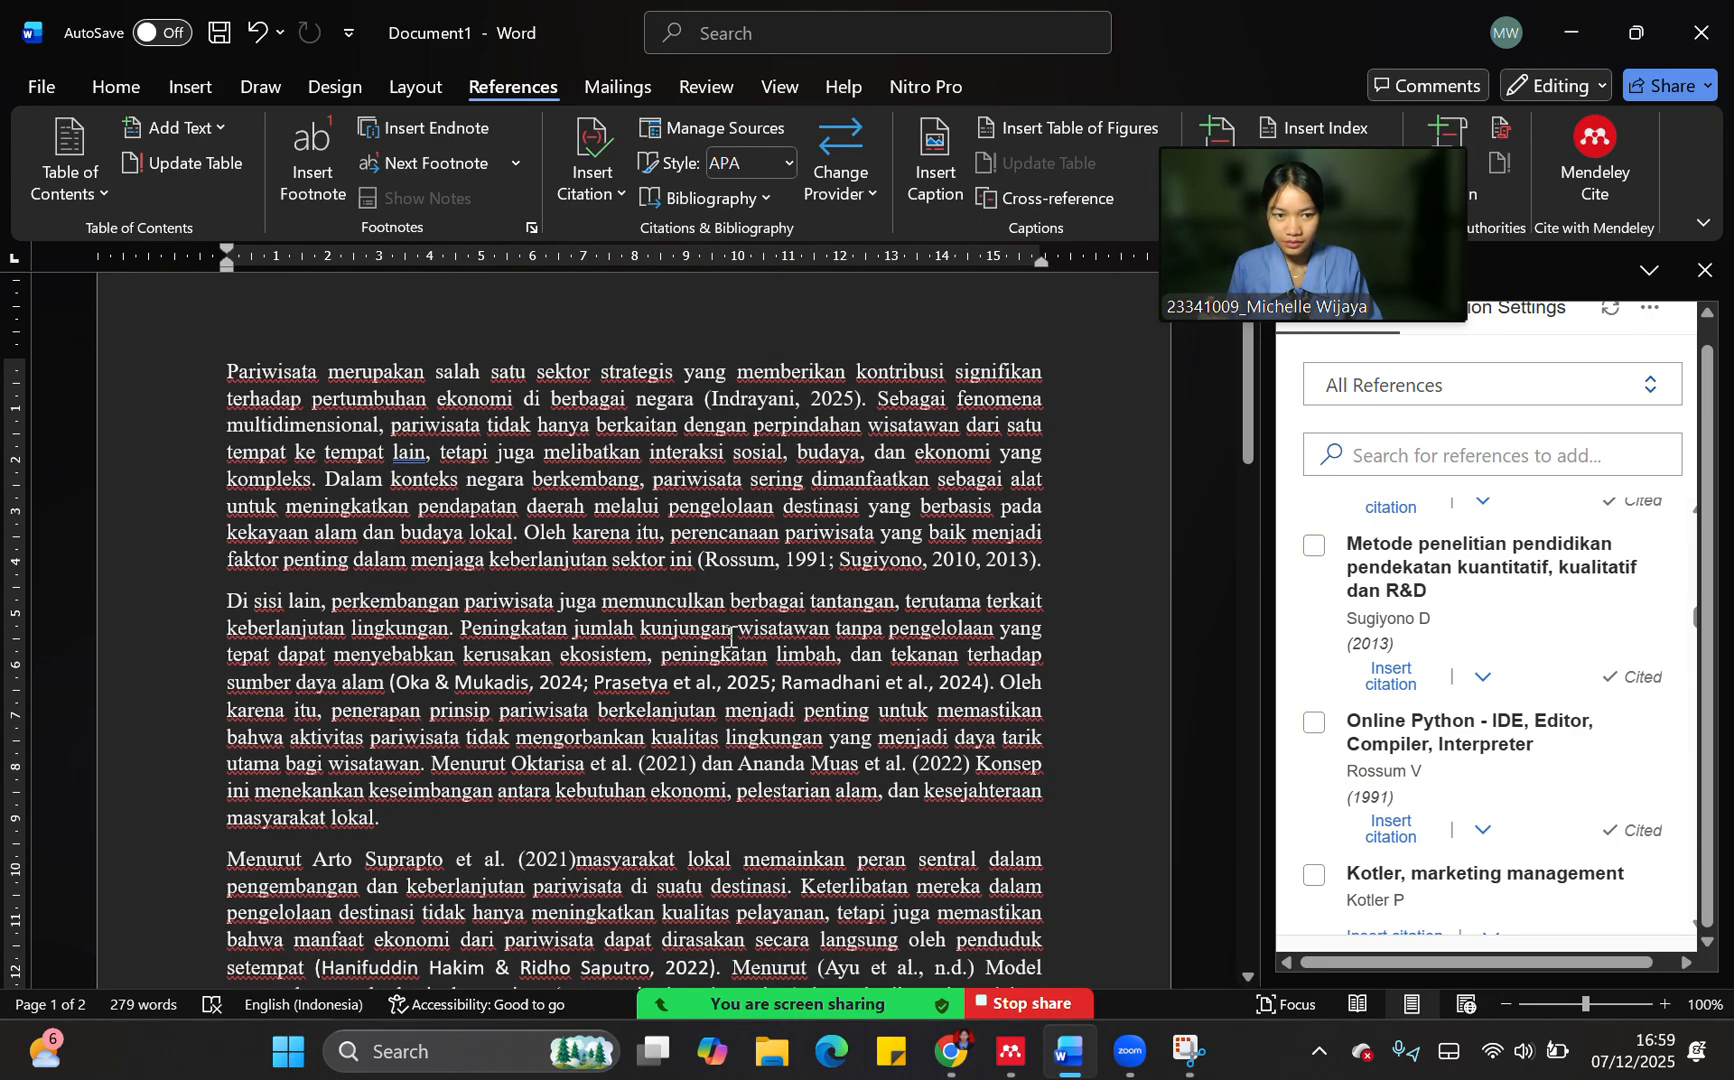
pyautogui.scroll(-3, 648, 543)
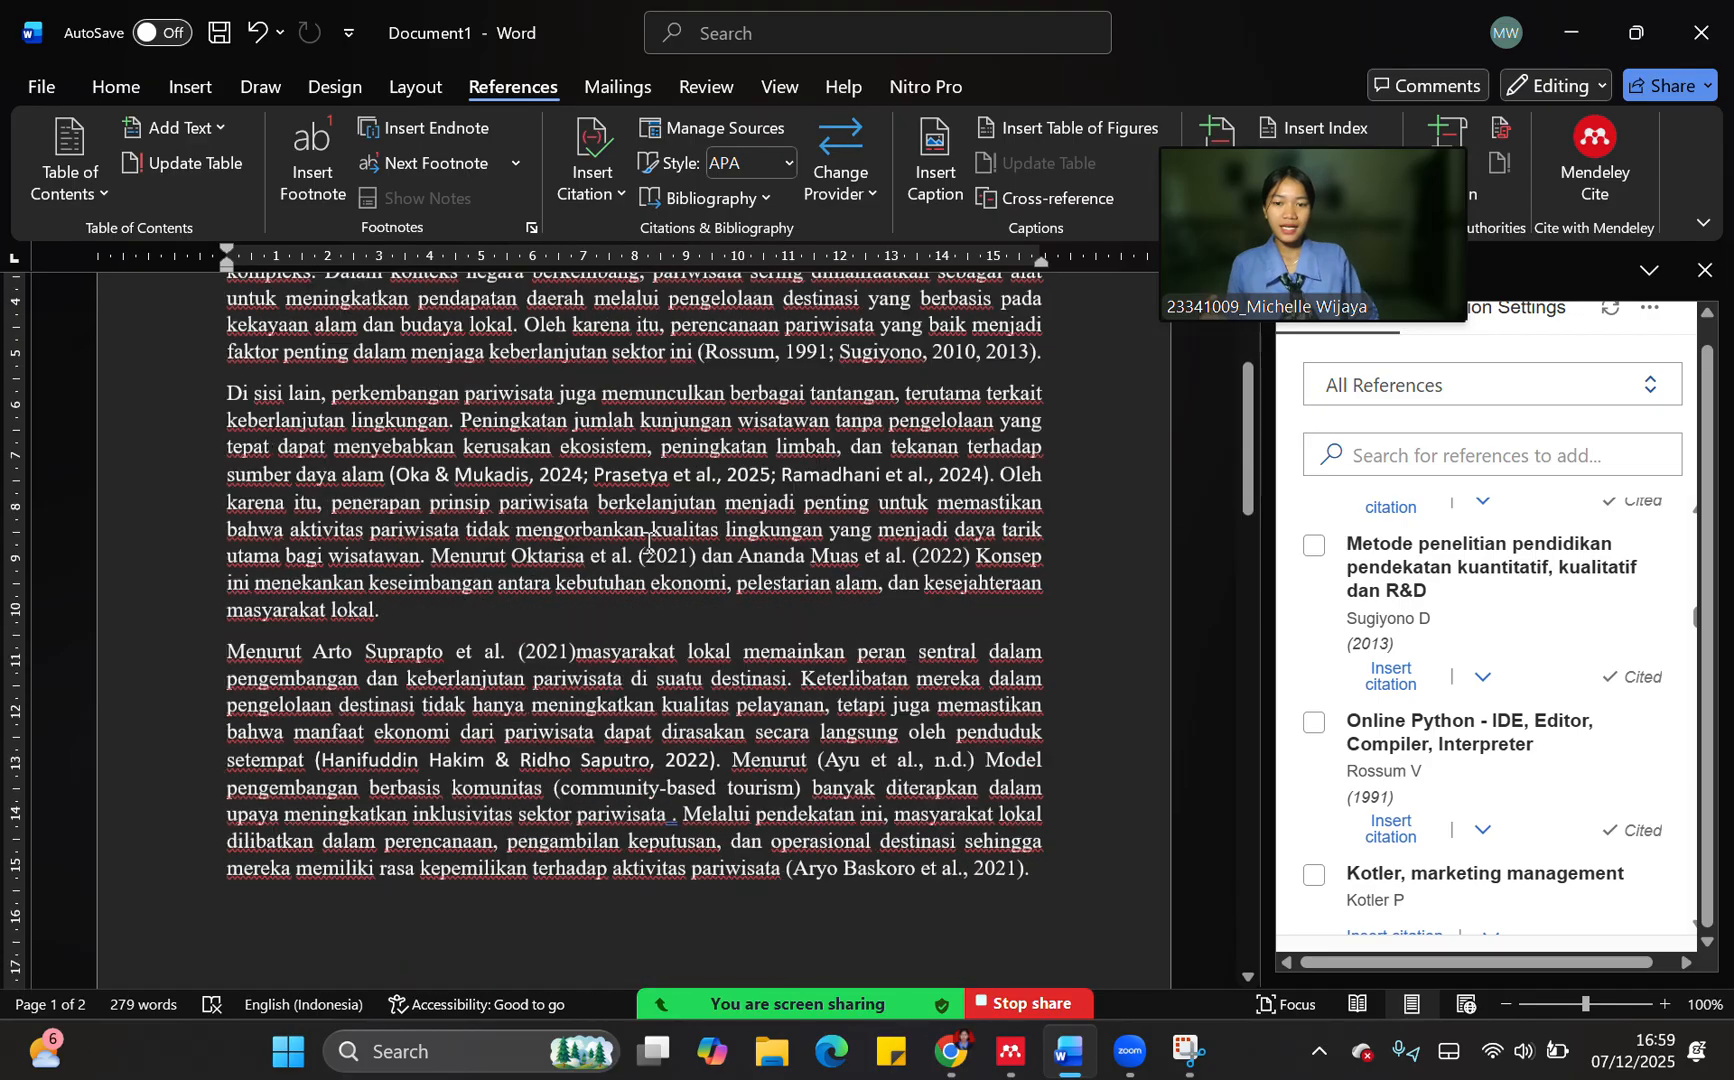
pyautogui.scroll(-8, 648, 543)
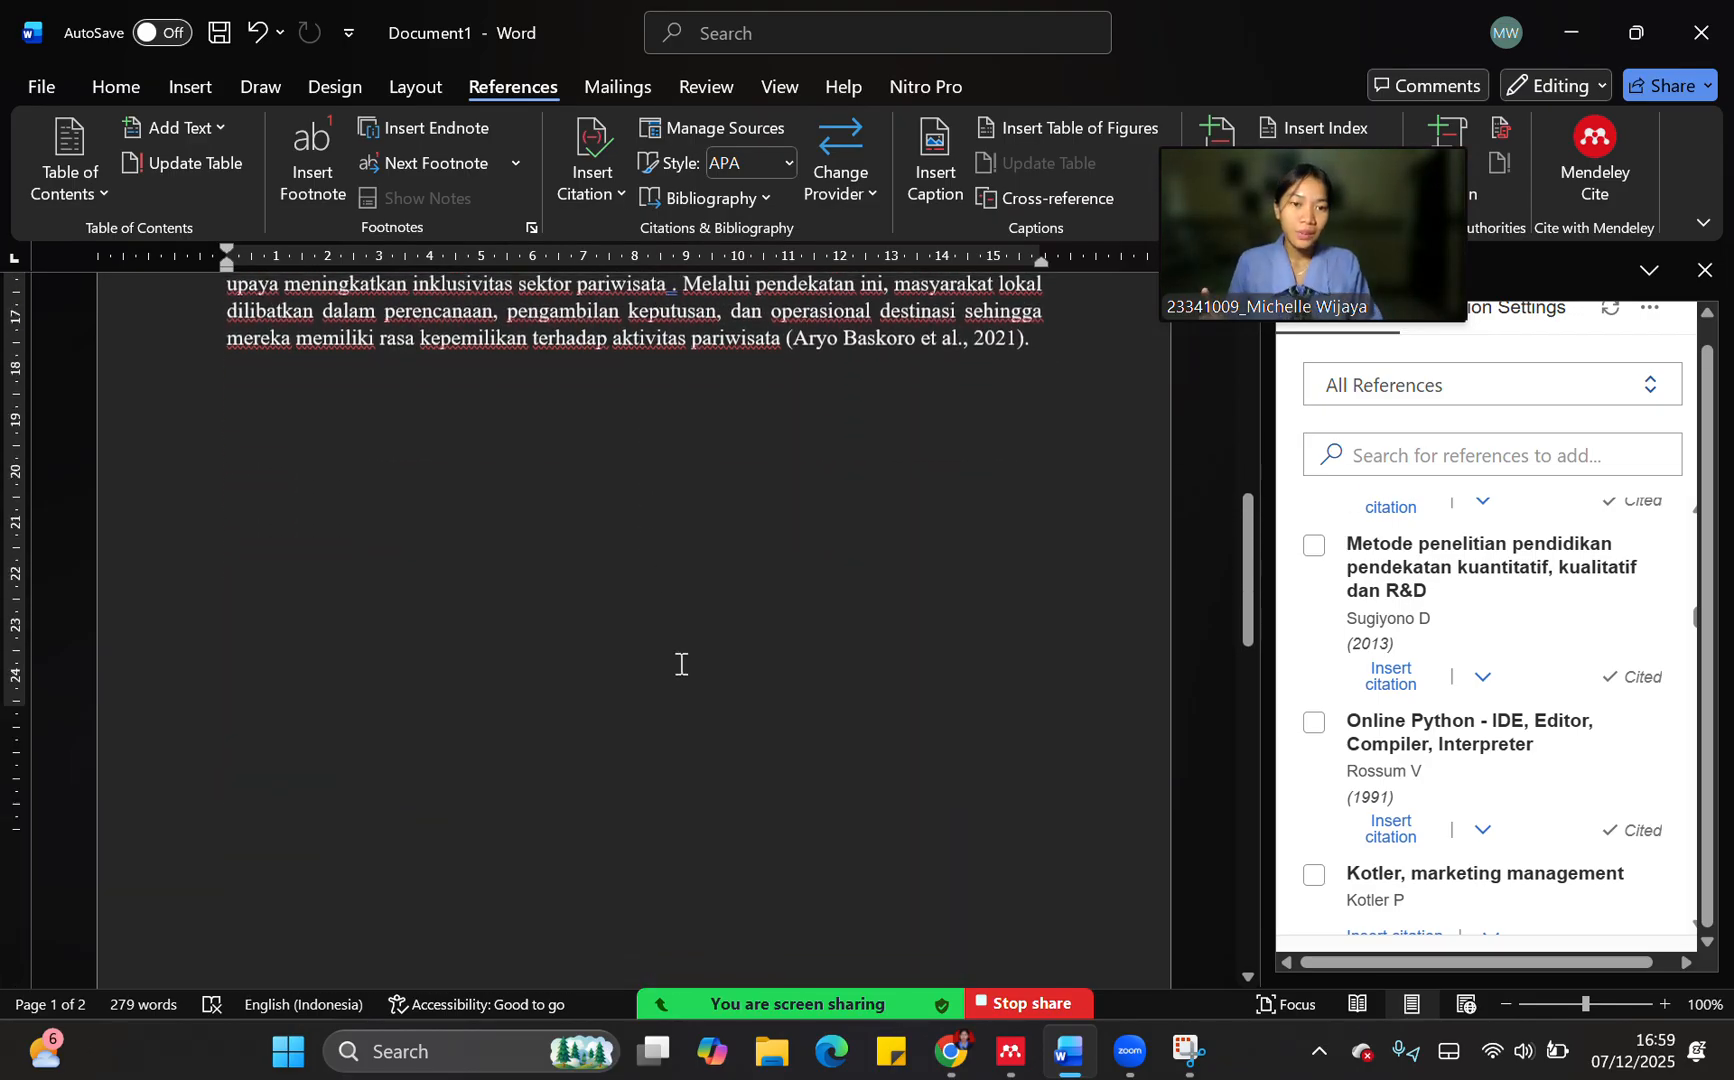
# Remove the empty line above the "DAFTAR PUSTAKA" heading on the second page and place the cursor on the line below it
pyautogui.scroll(-6, 681, 664)
pyautogui.click(484, 720)
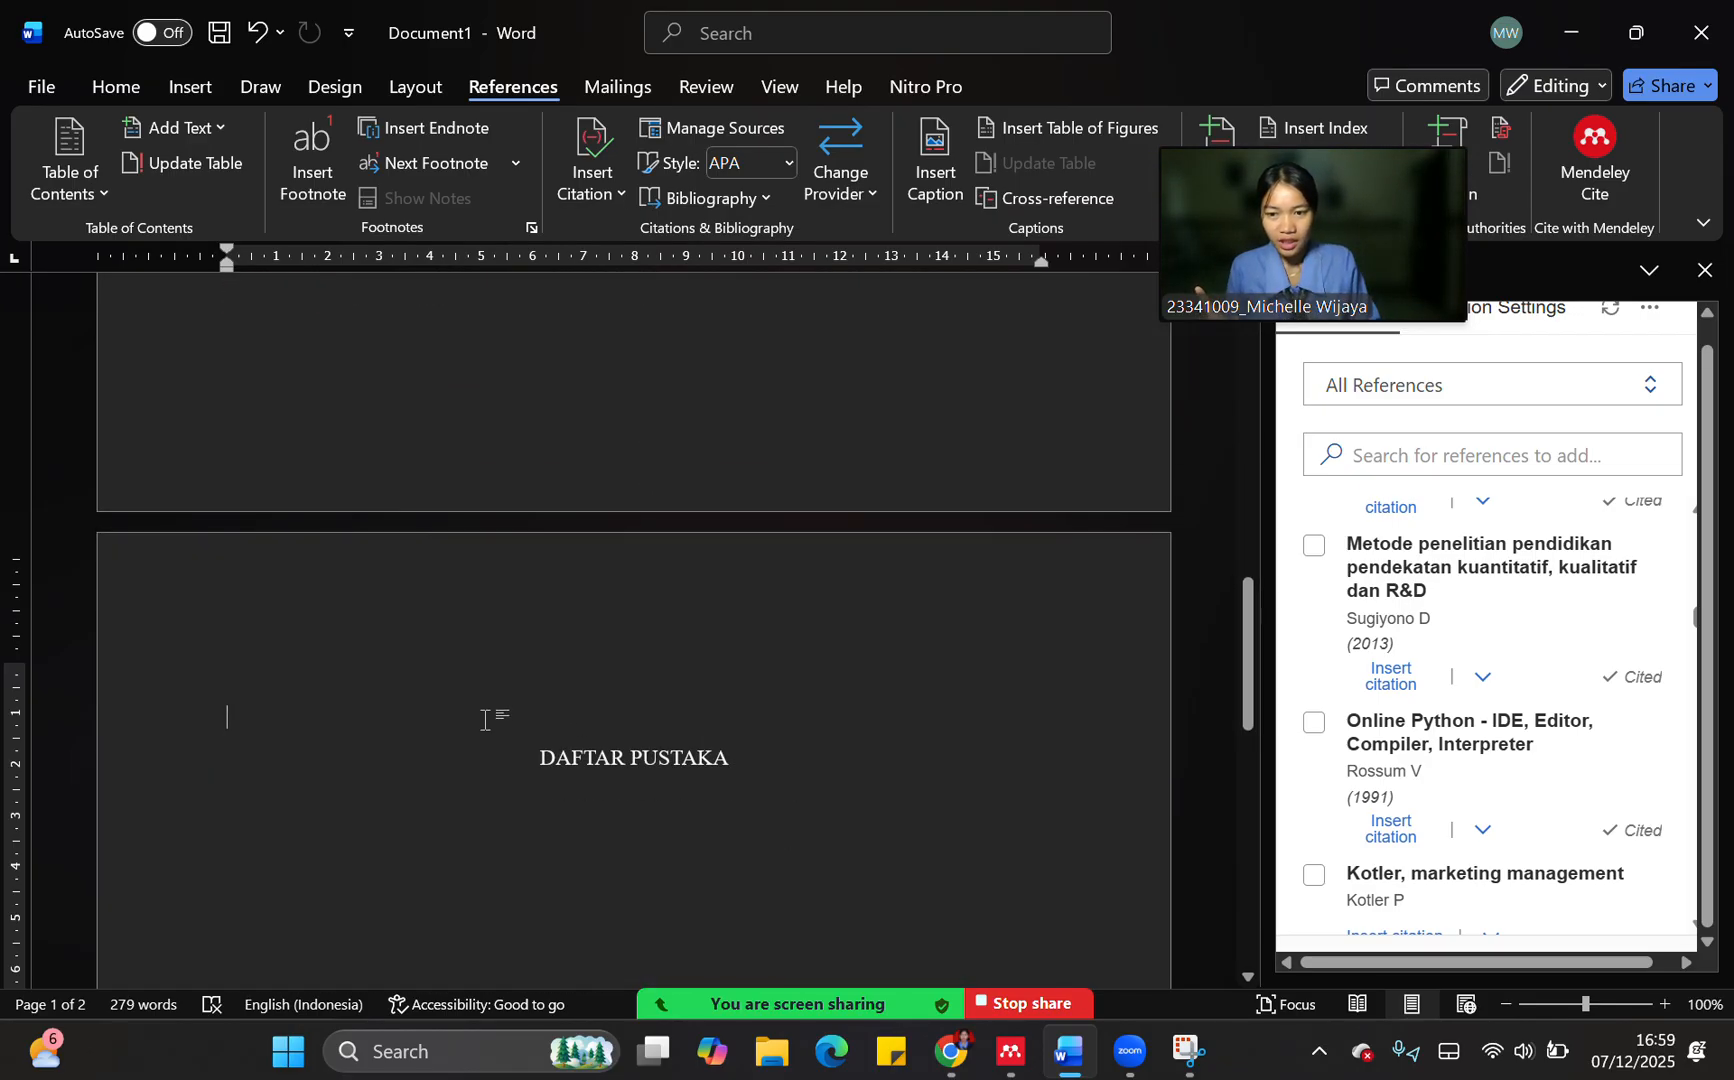
pyautogui.hotkey('ctrl', 'z')
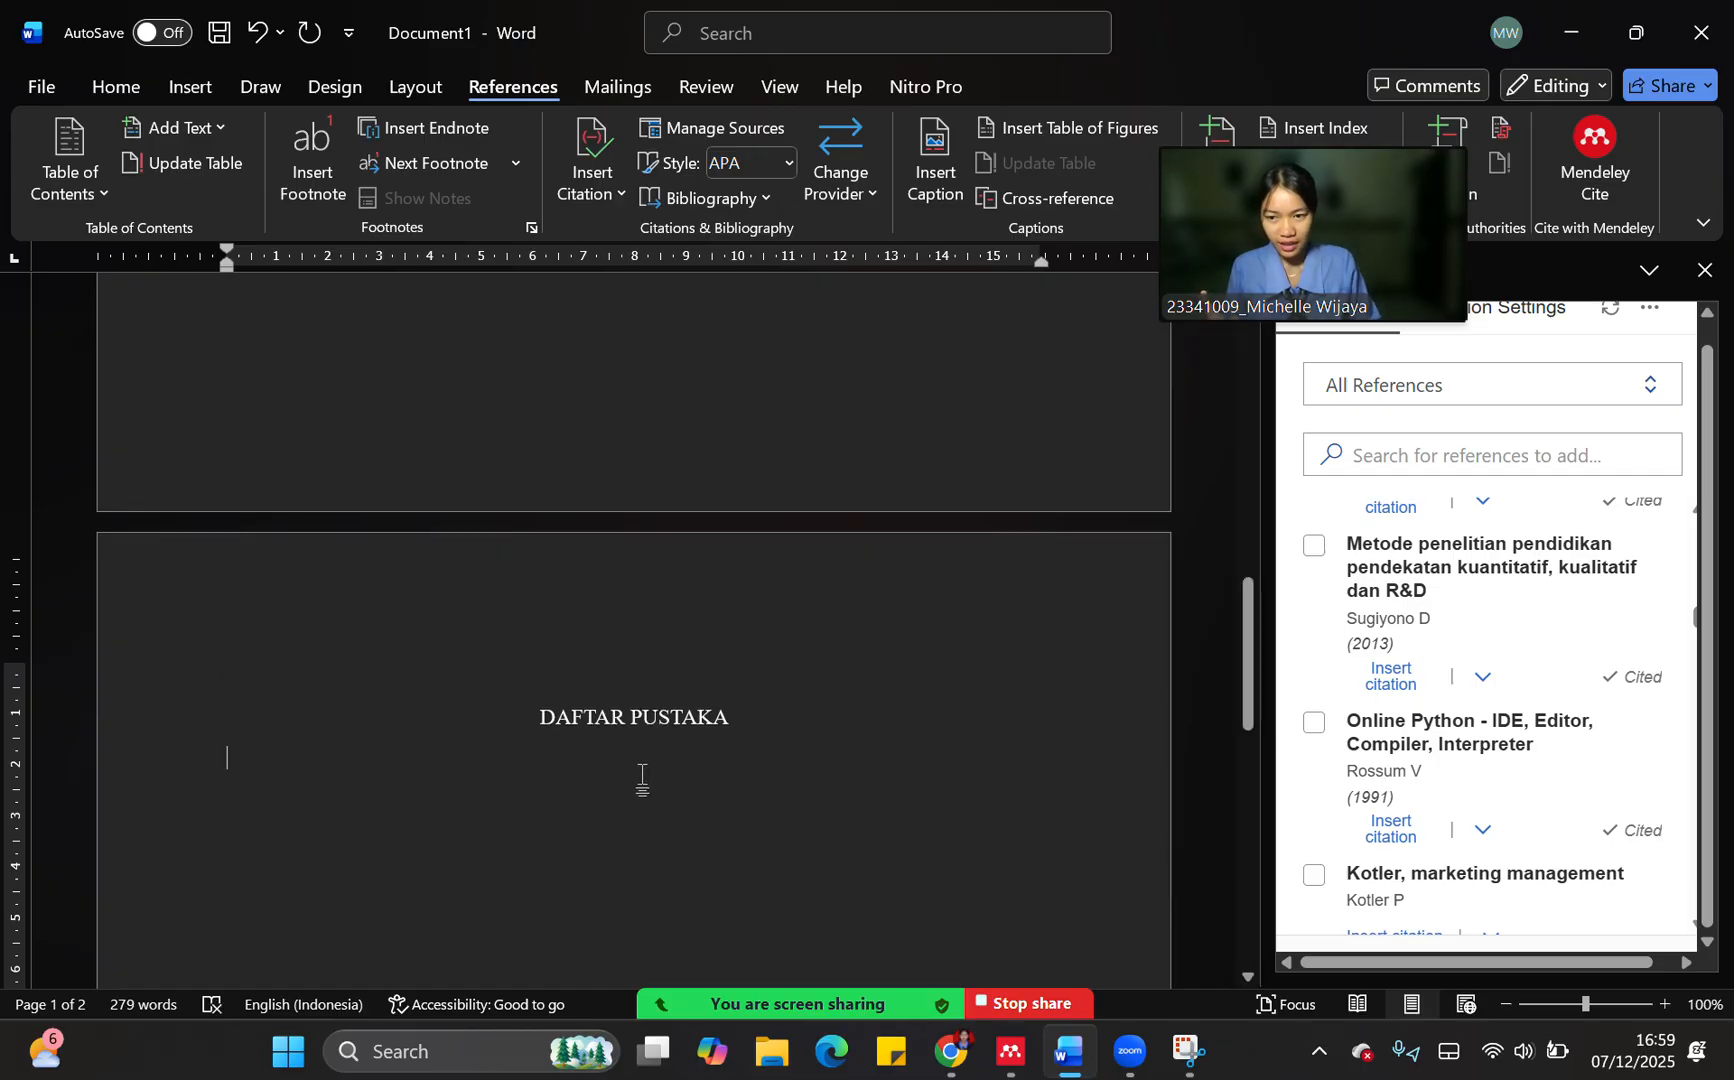
# Insert the Mendeley Cite bibliography below the "DAFTAR PUSTAKA" heading and look through its entries
pyautogui.moveTo(1362, 173)
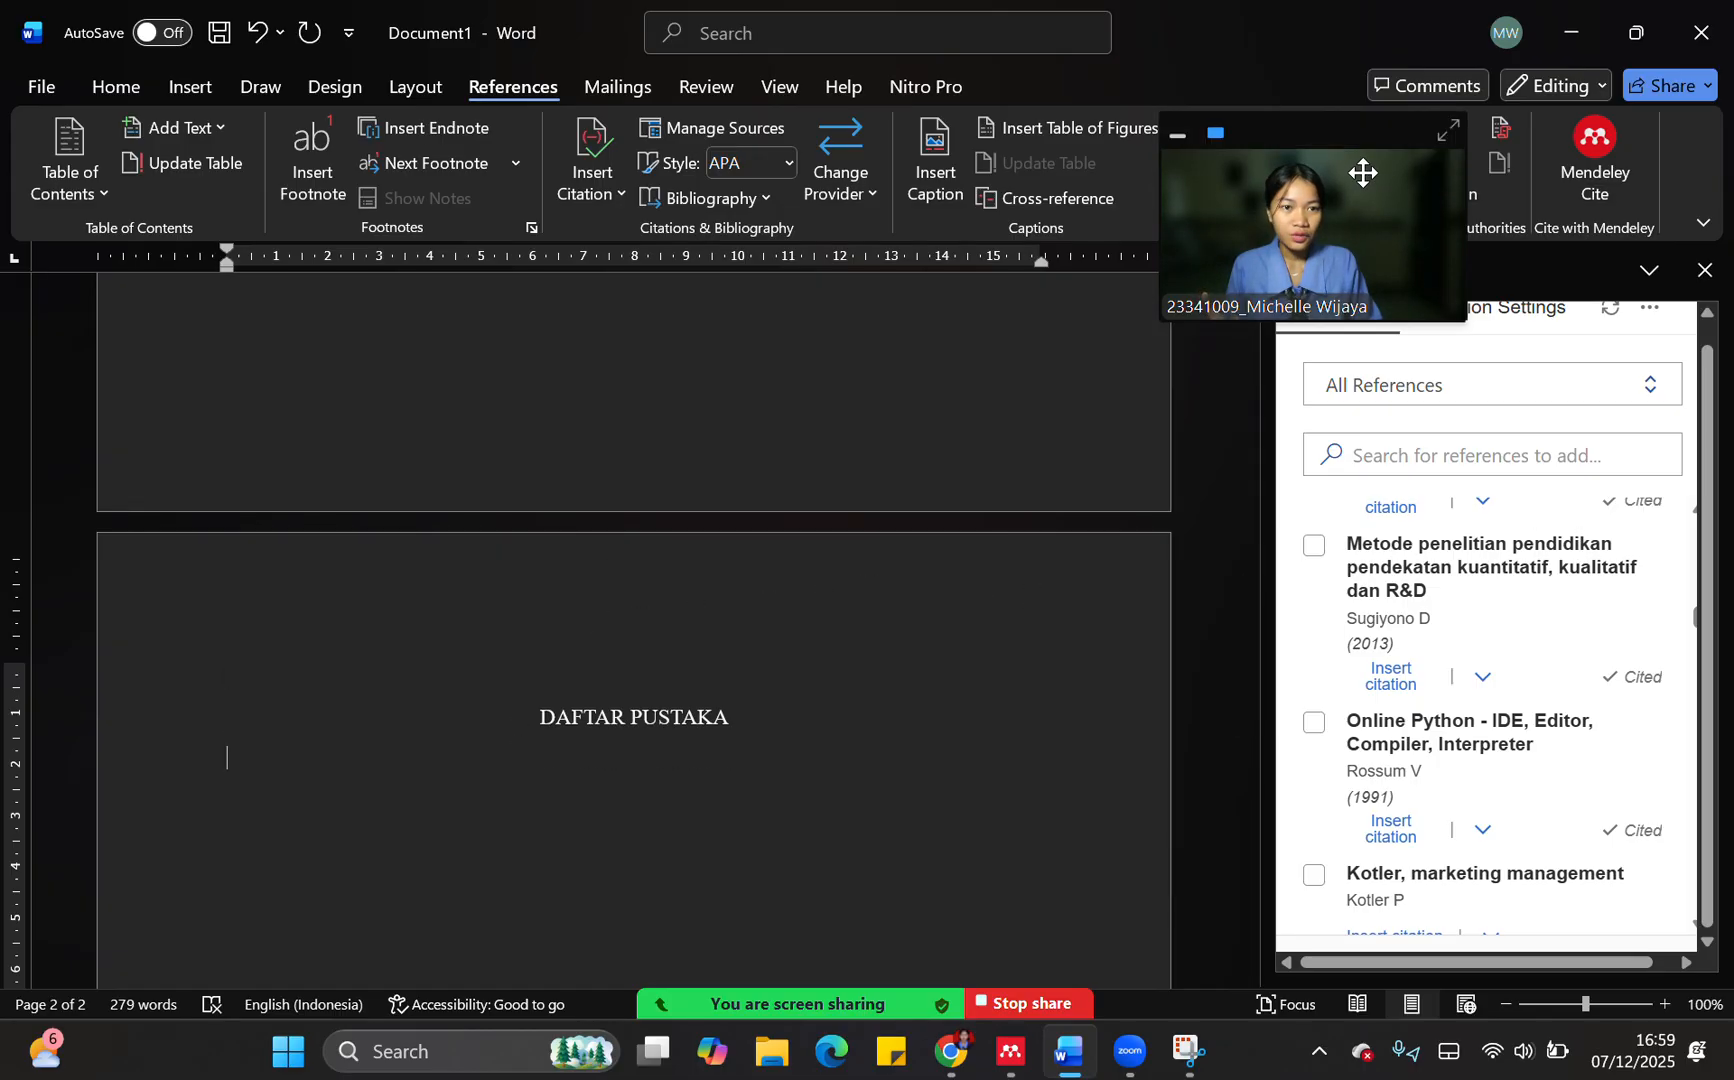
pyautogui.moveTo(1376, 140); pyautogui.dragTo(1186, 117)
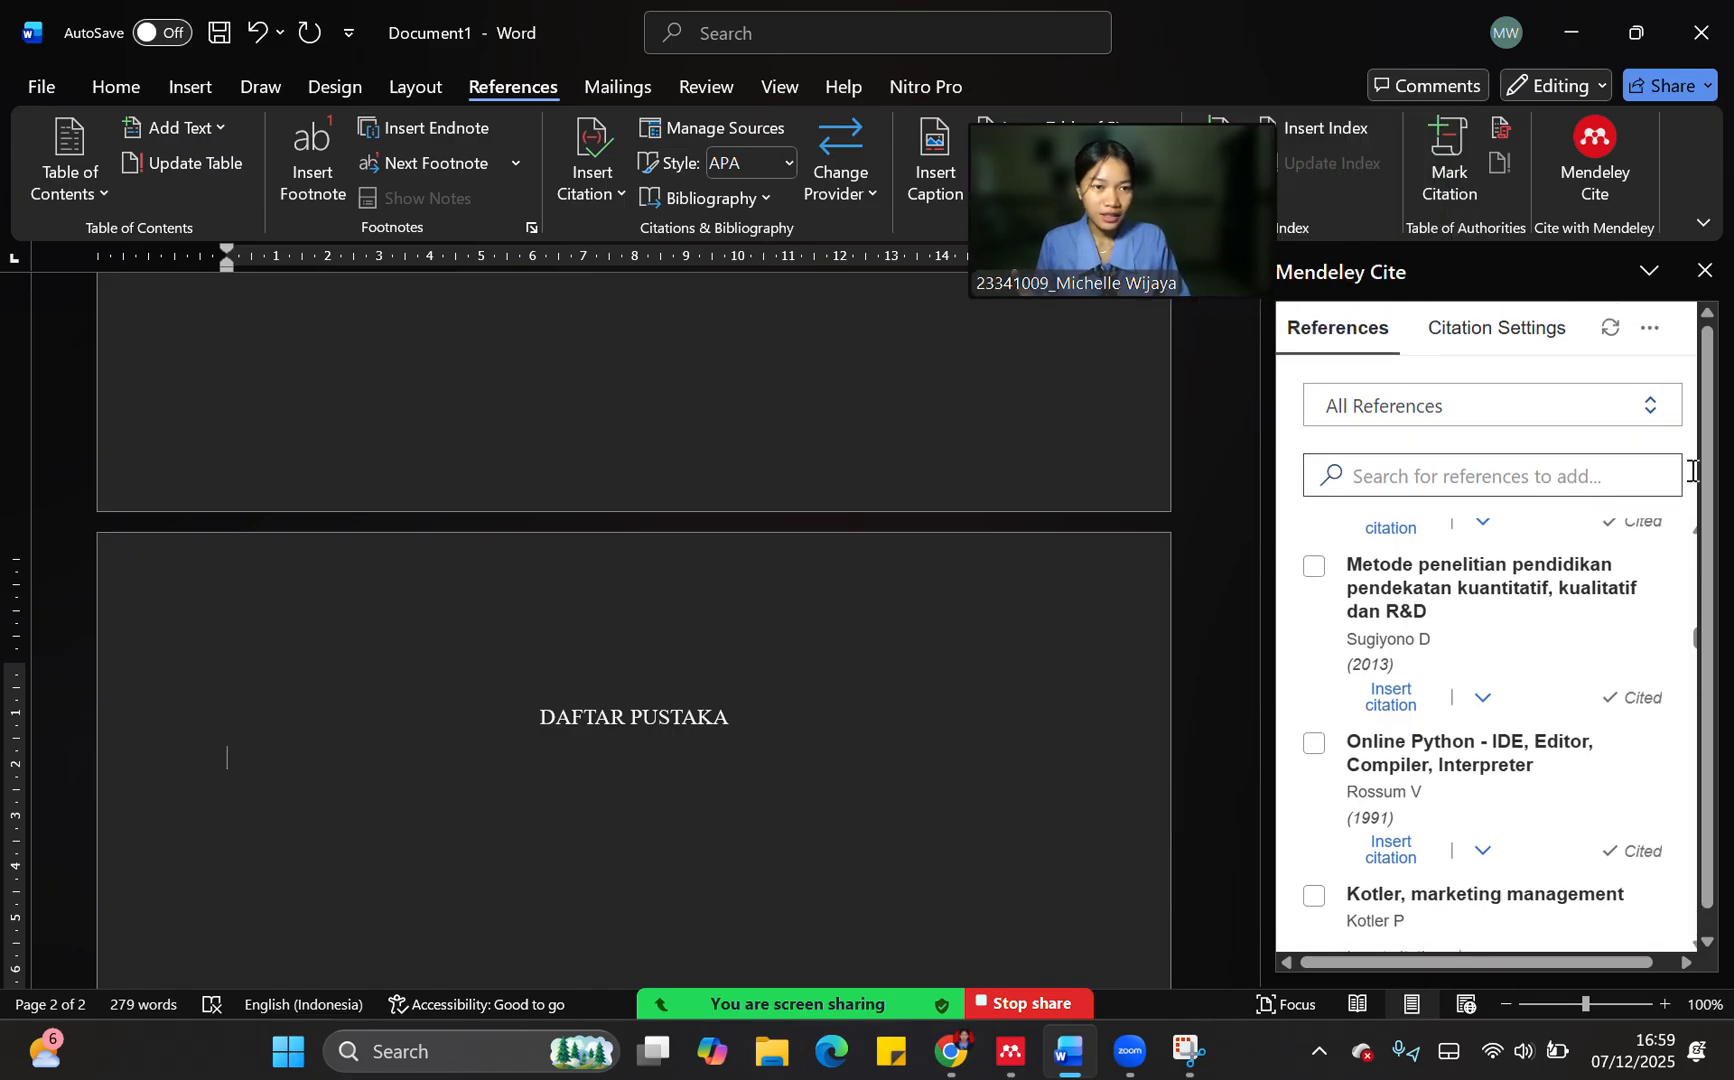
pyautogui.click(1651, 335)
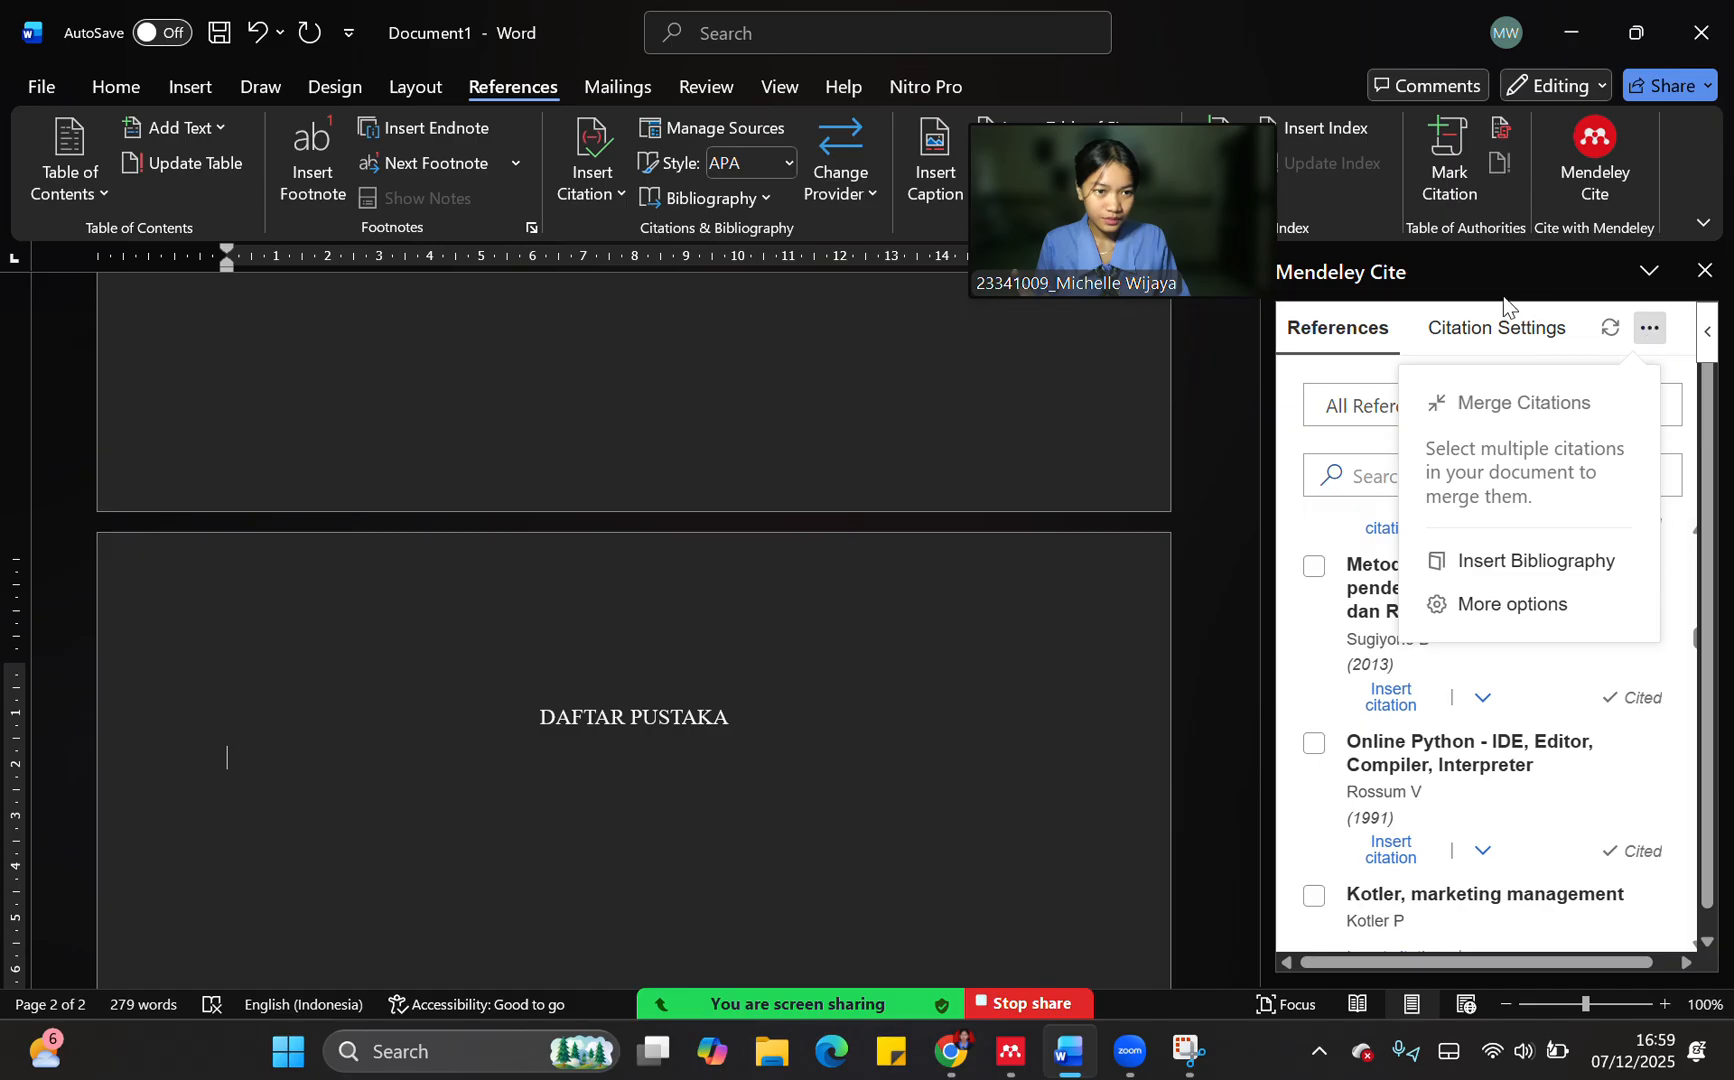
pyautogui.click(1470, 576)
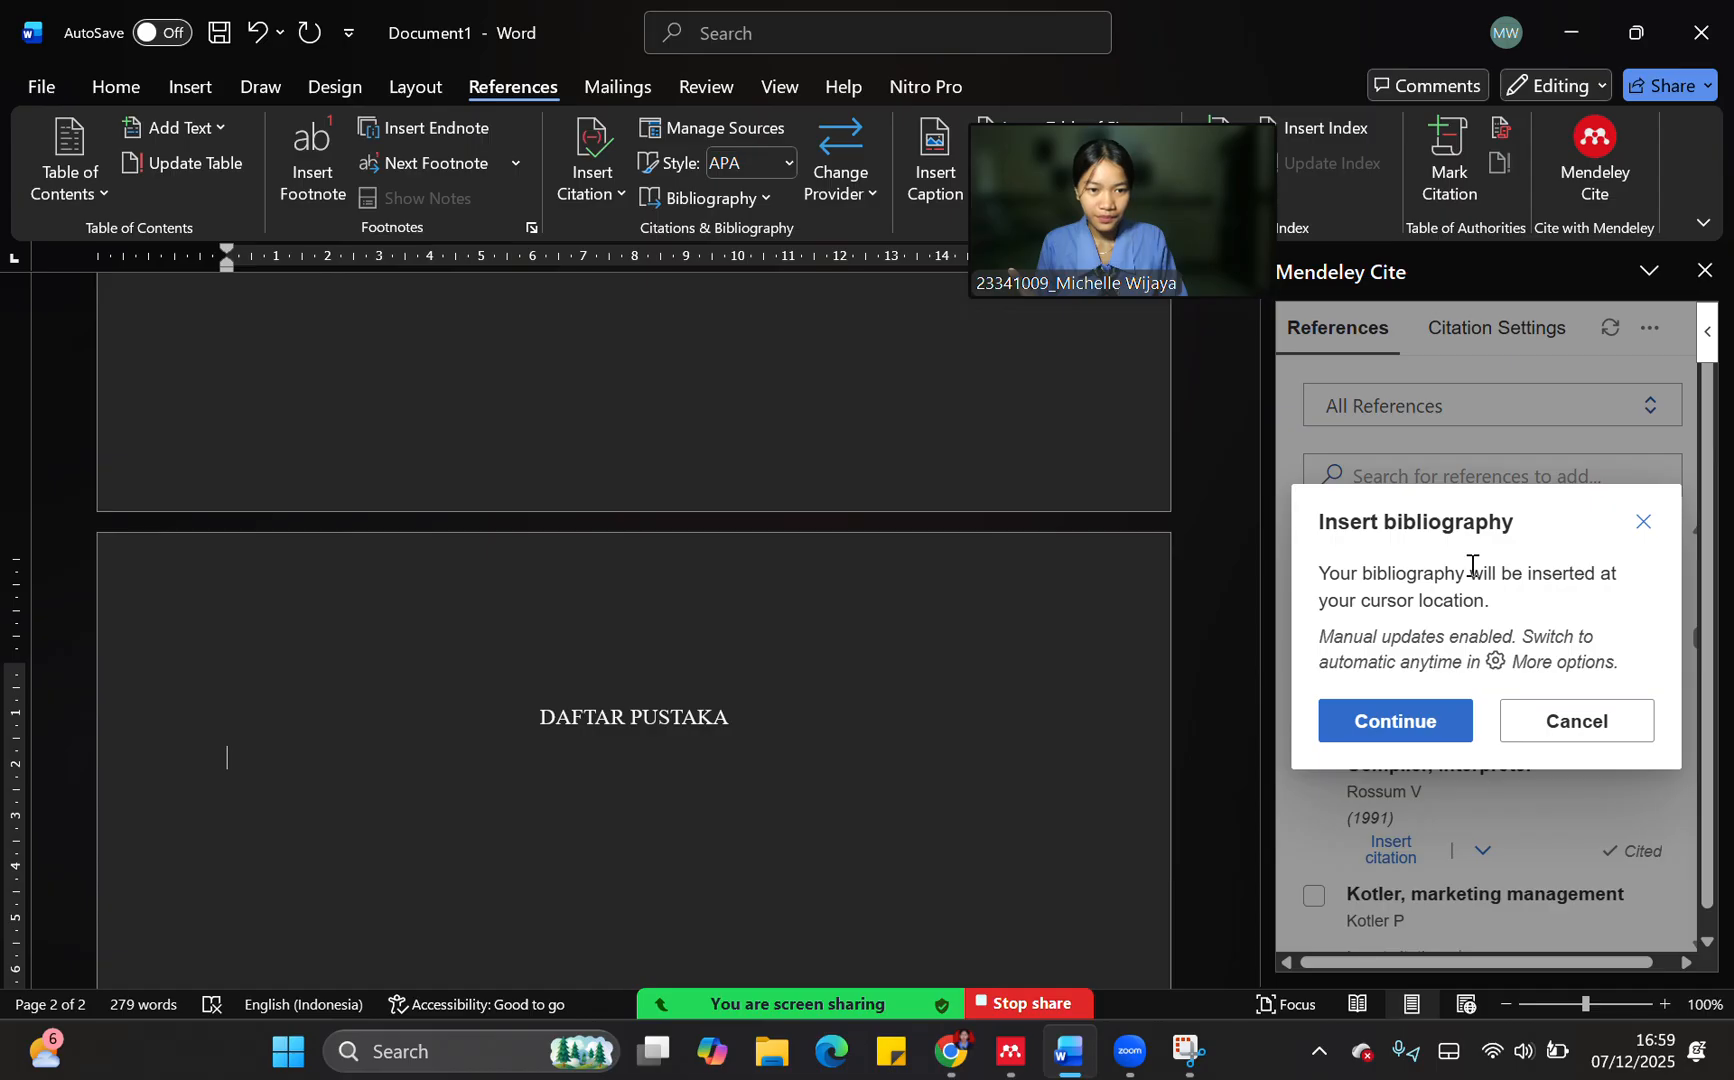
pyautogui.click(1334, 729)
pyautogui.scroll(5, 692, 660)
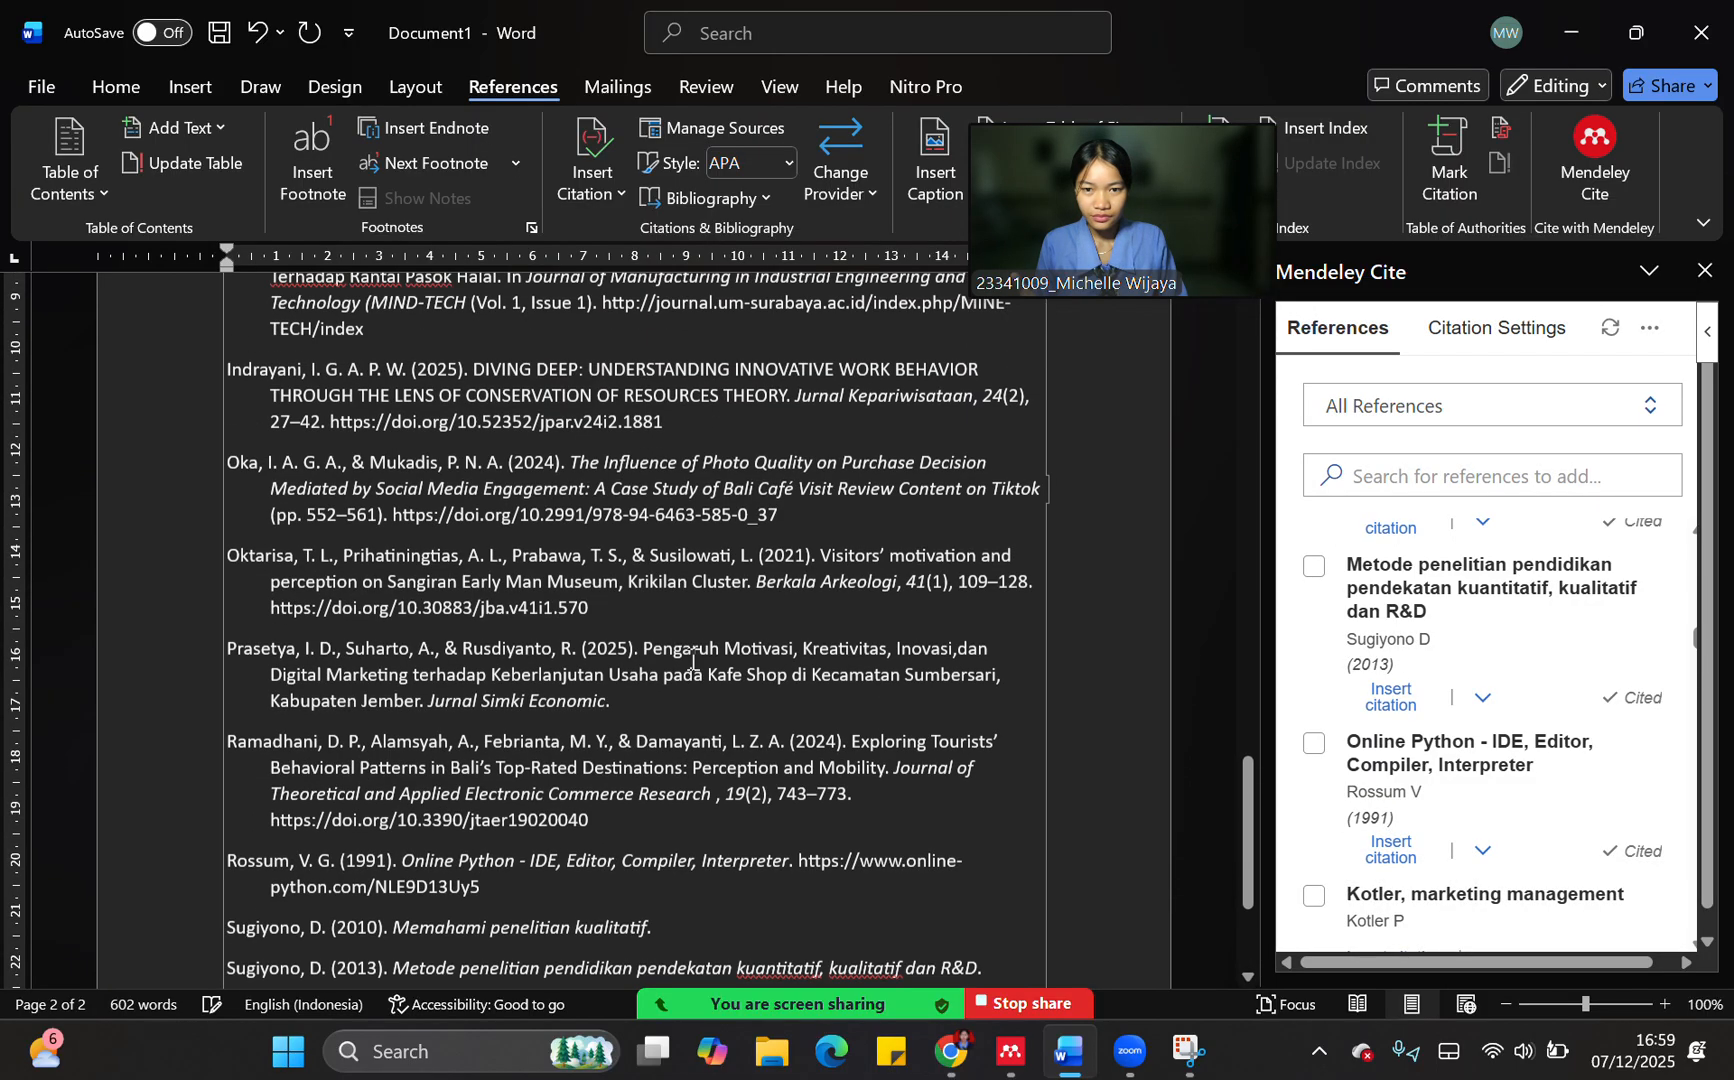
pyautogui.scroll(6, 692, 660)
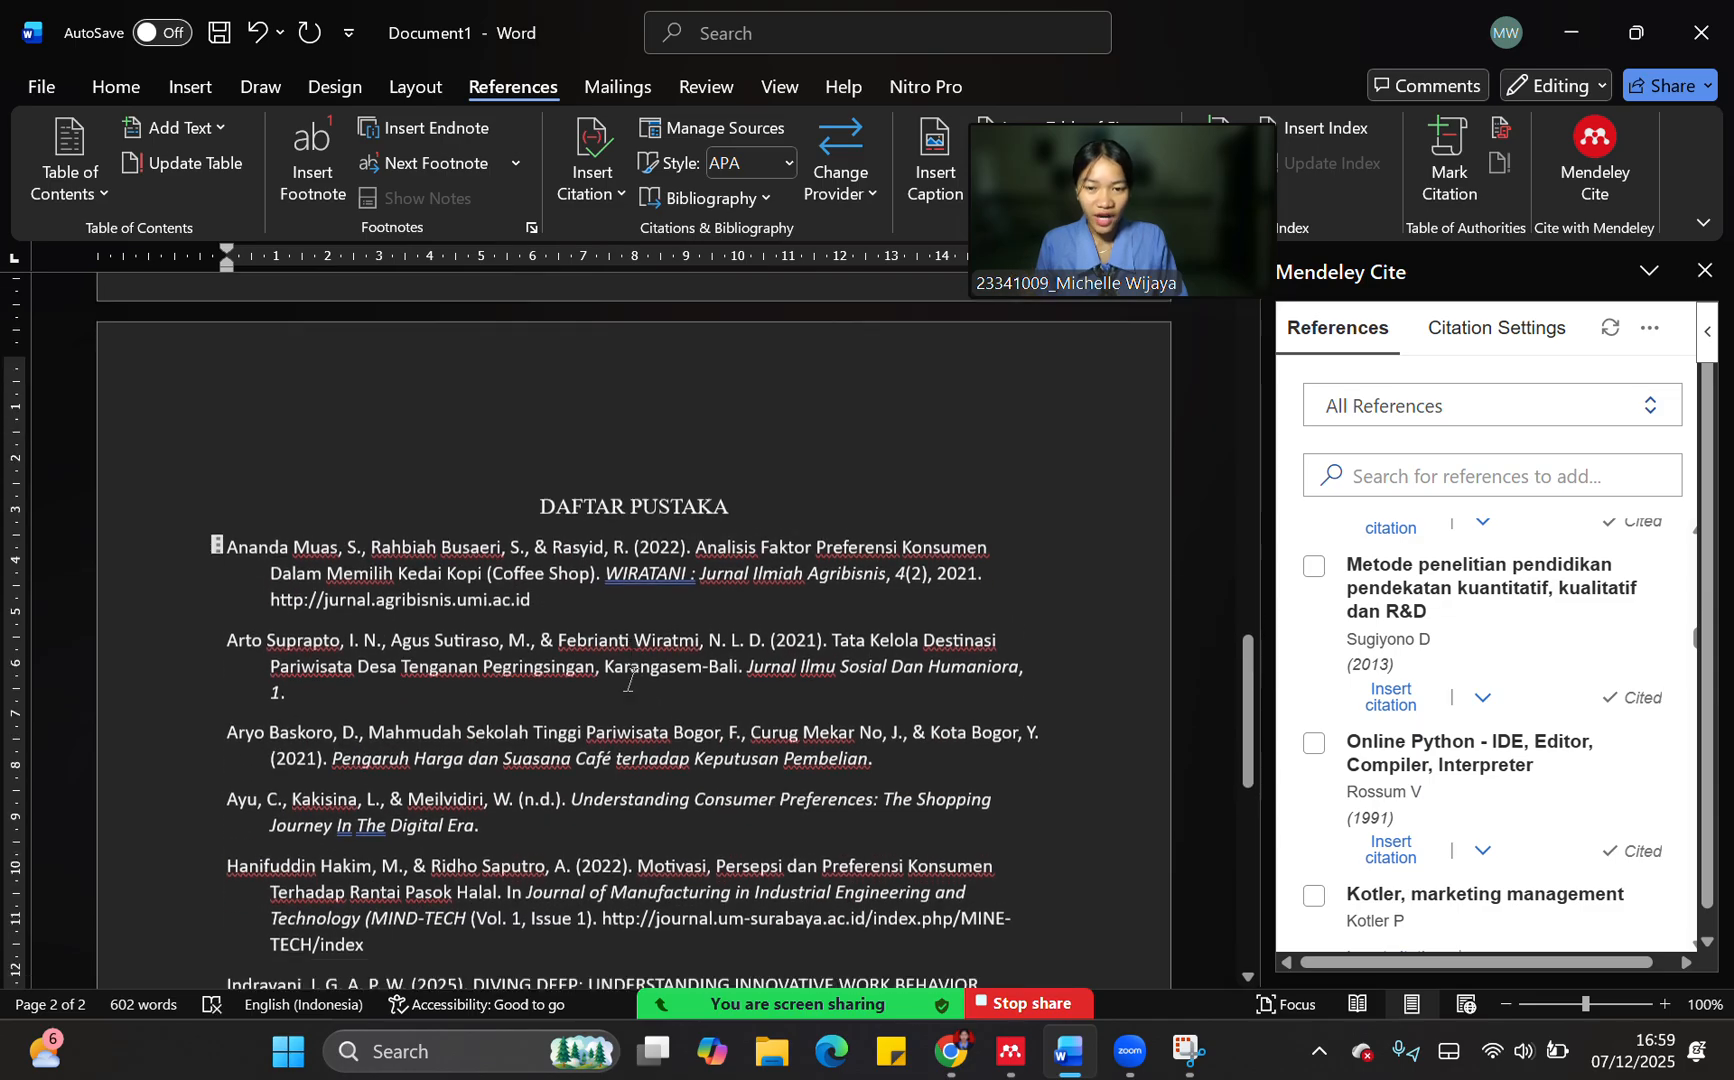
pyautogui.scroll(-7, 632, 680)
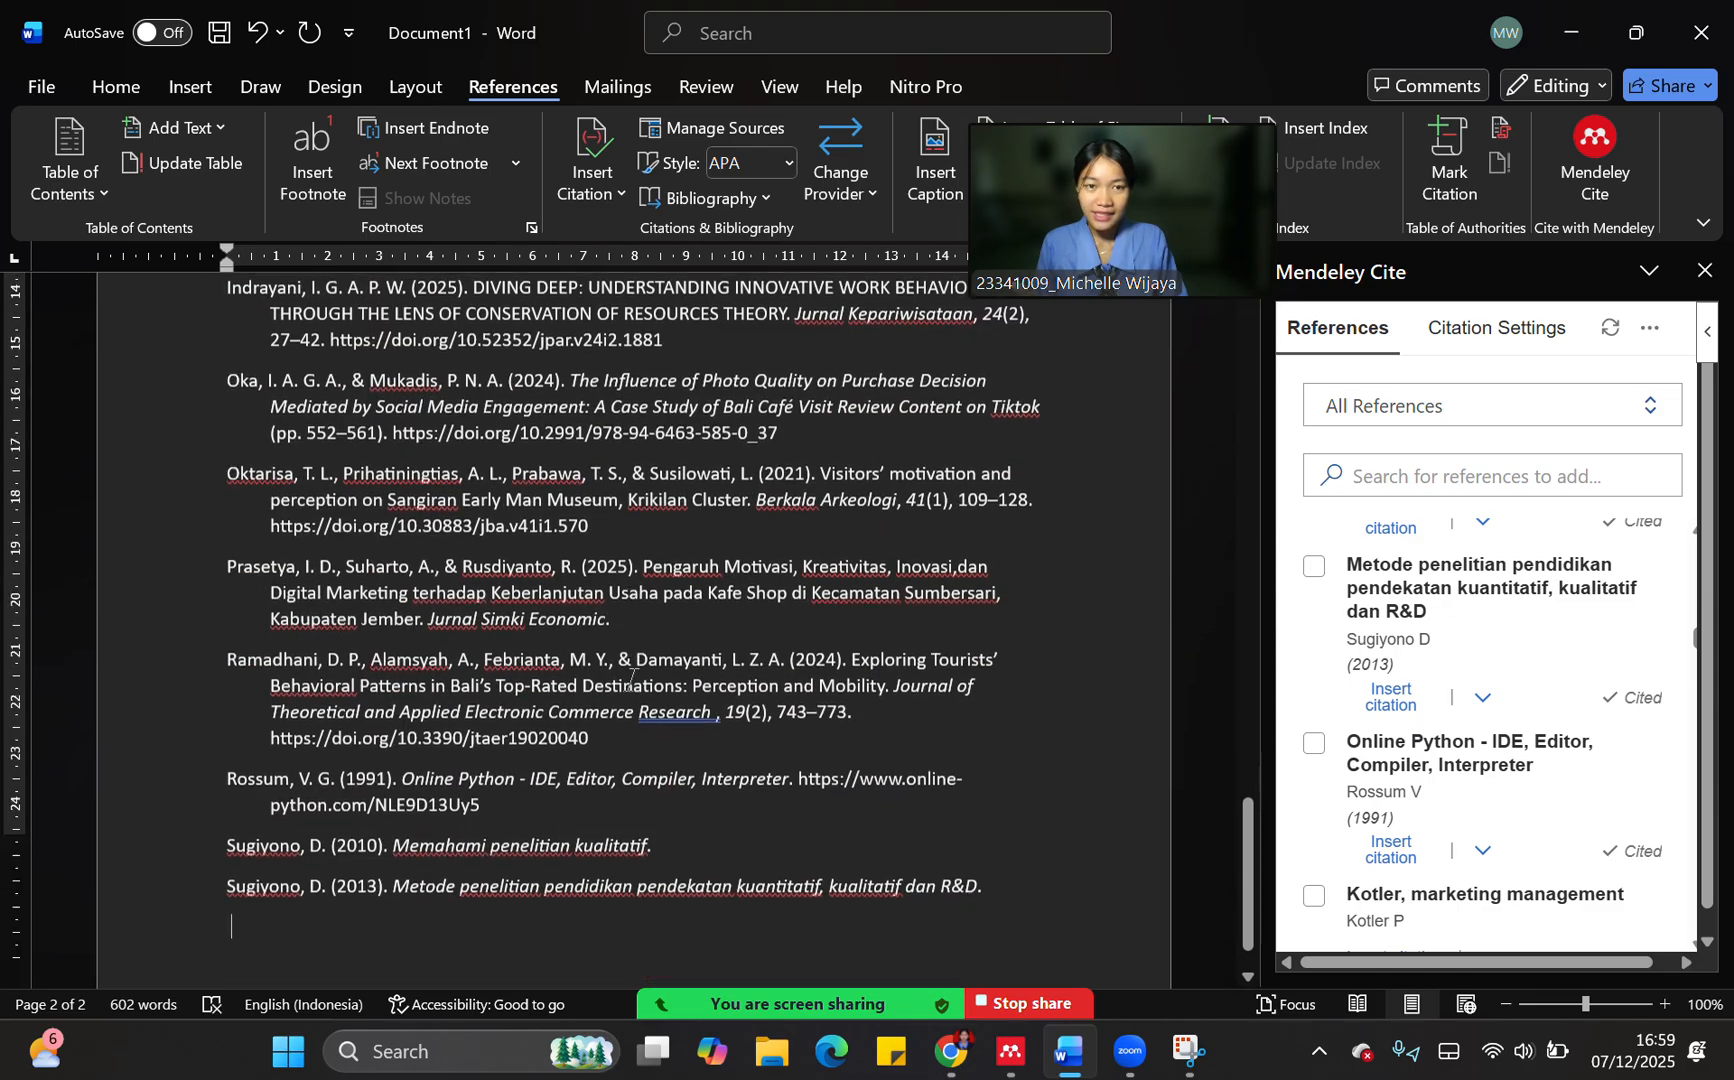
pyautogui.scroll(7, 630, 680)
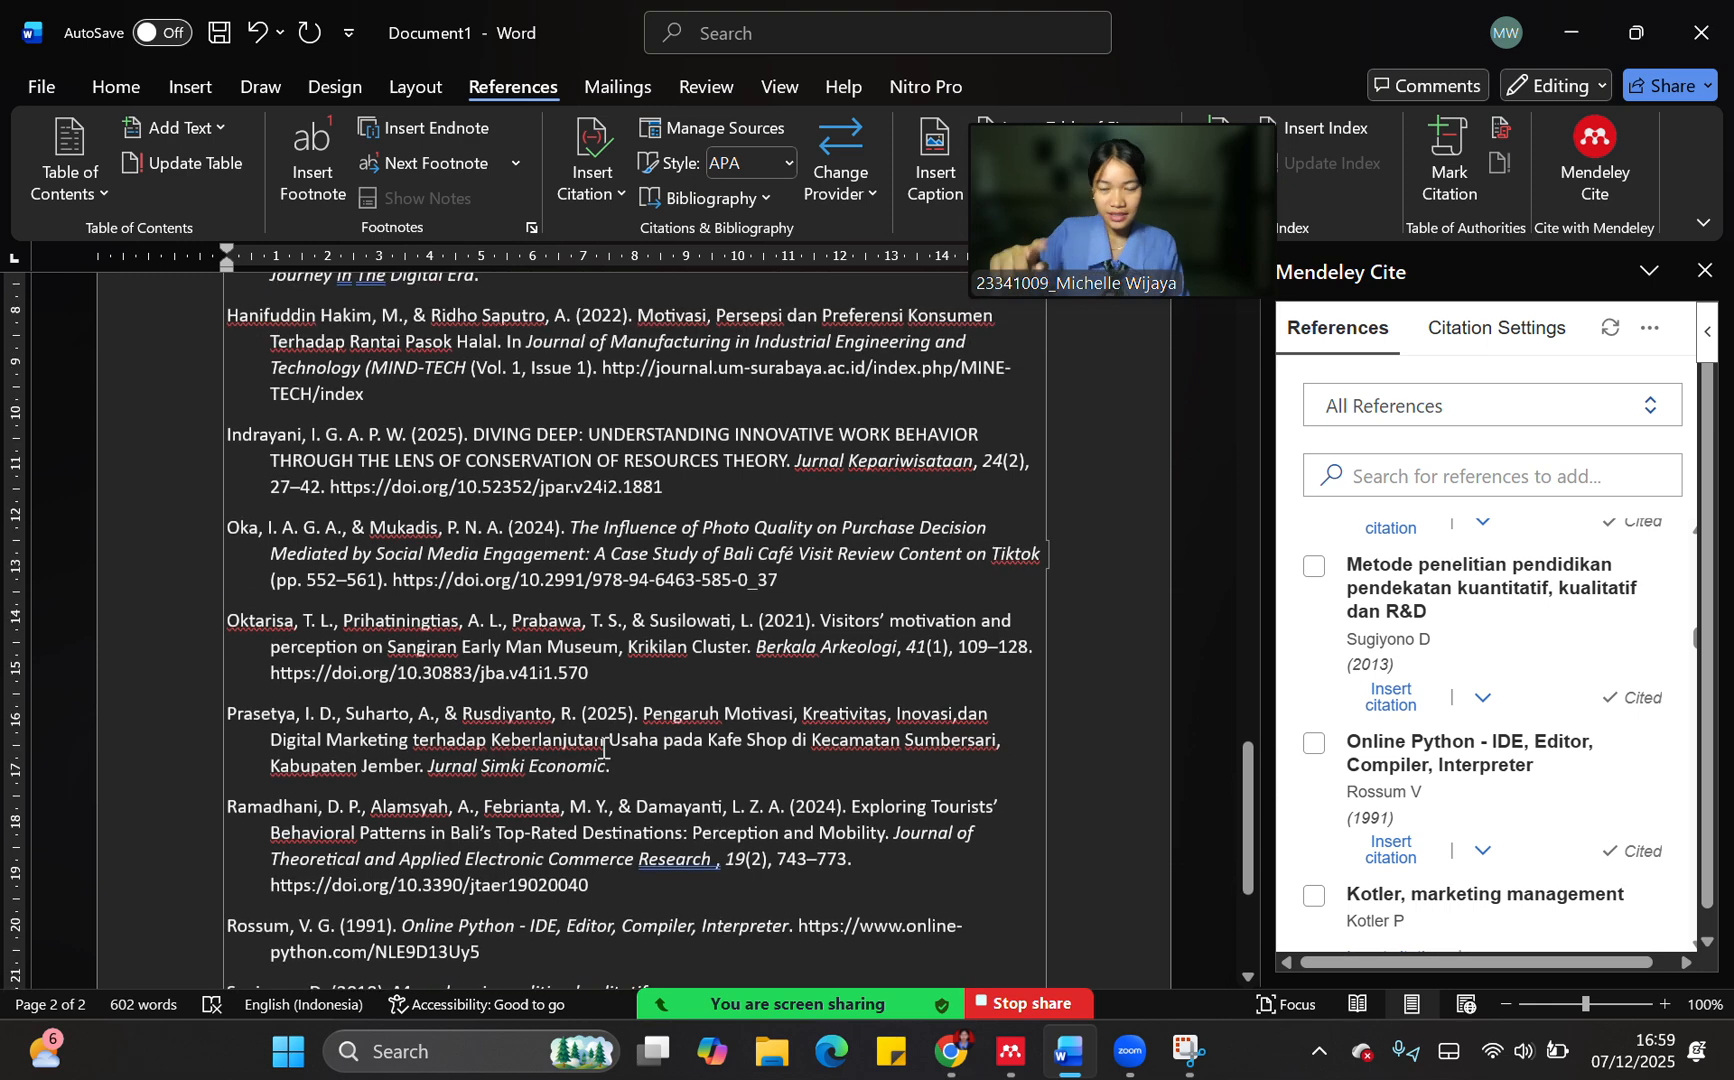
pyautogui.scroll(3, 600, 755)
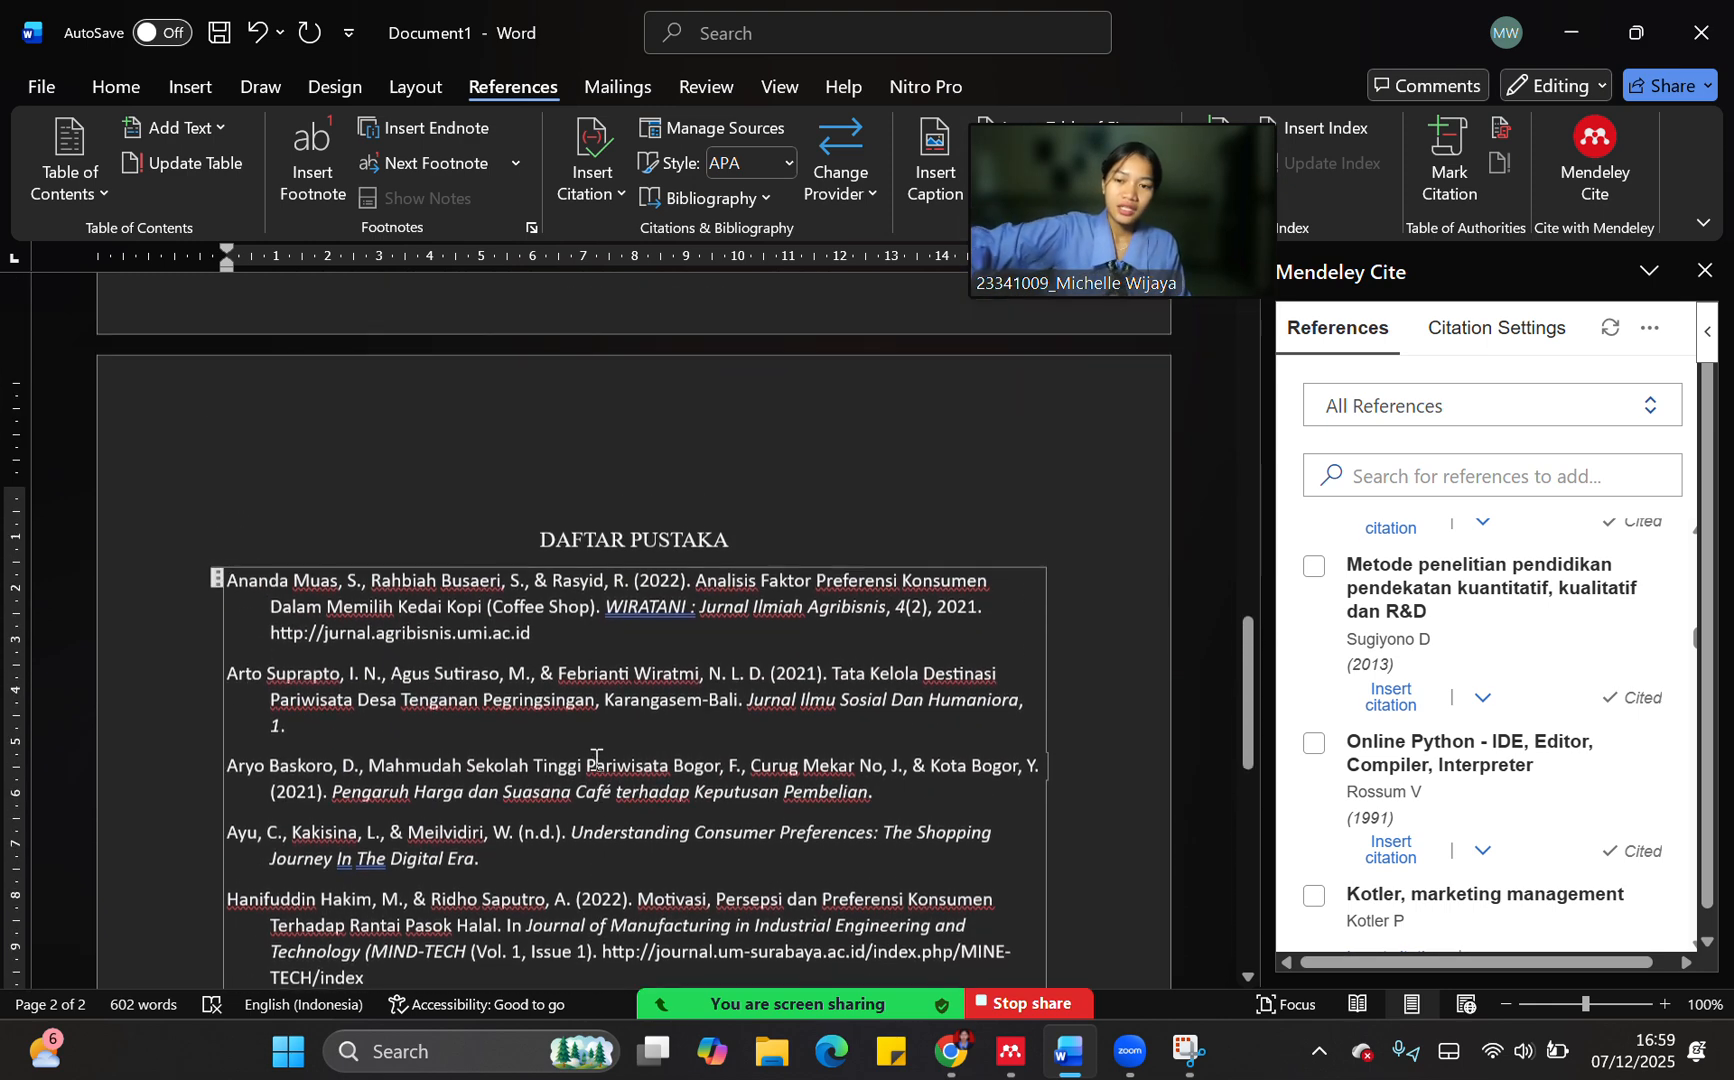
# Review the generated bibliography from its first to its last entry and return to the "DAFTAR PUSTAKA" heading
pyautogui.scroll(-2, 594, 762)
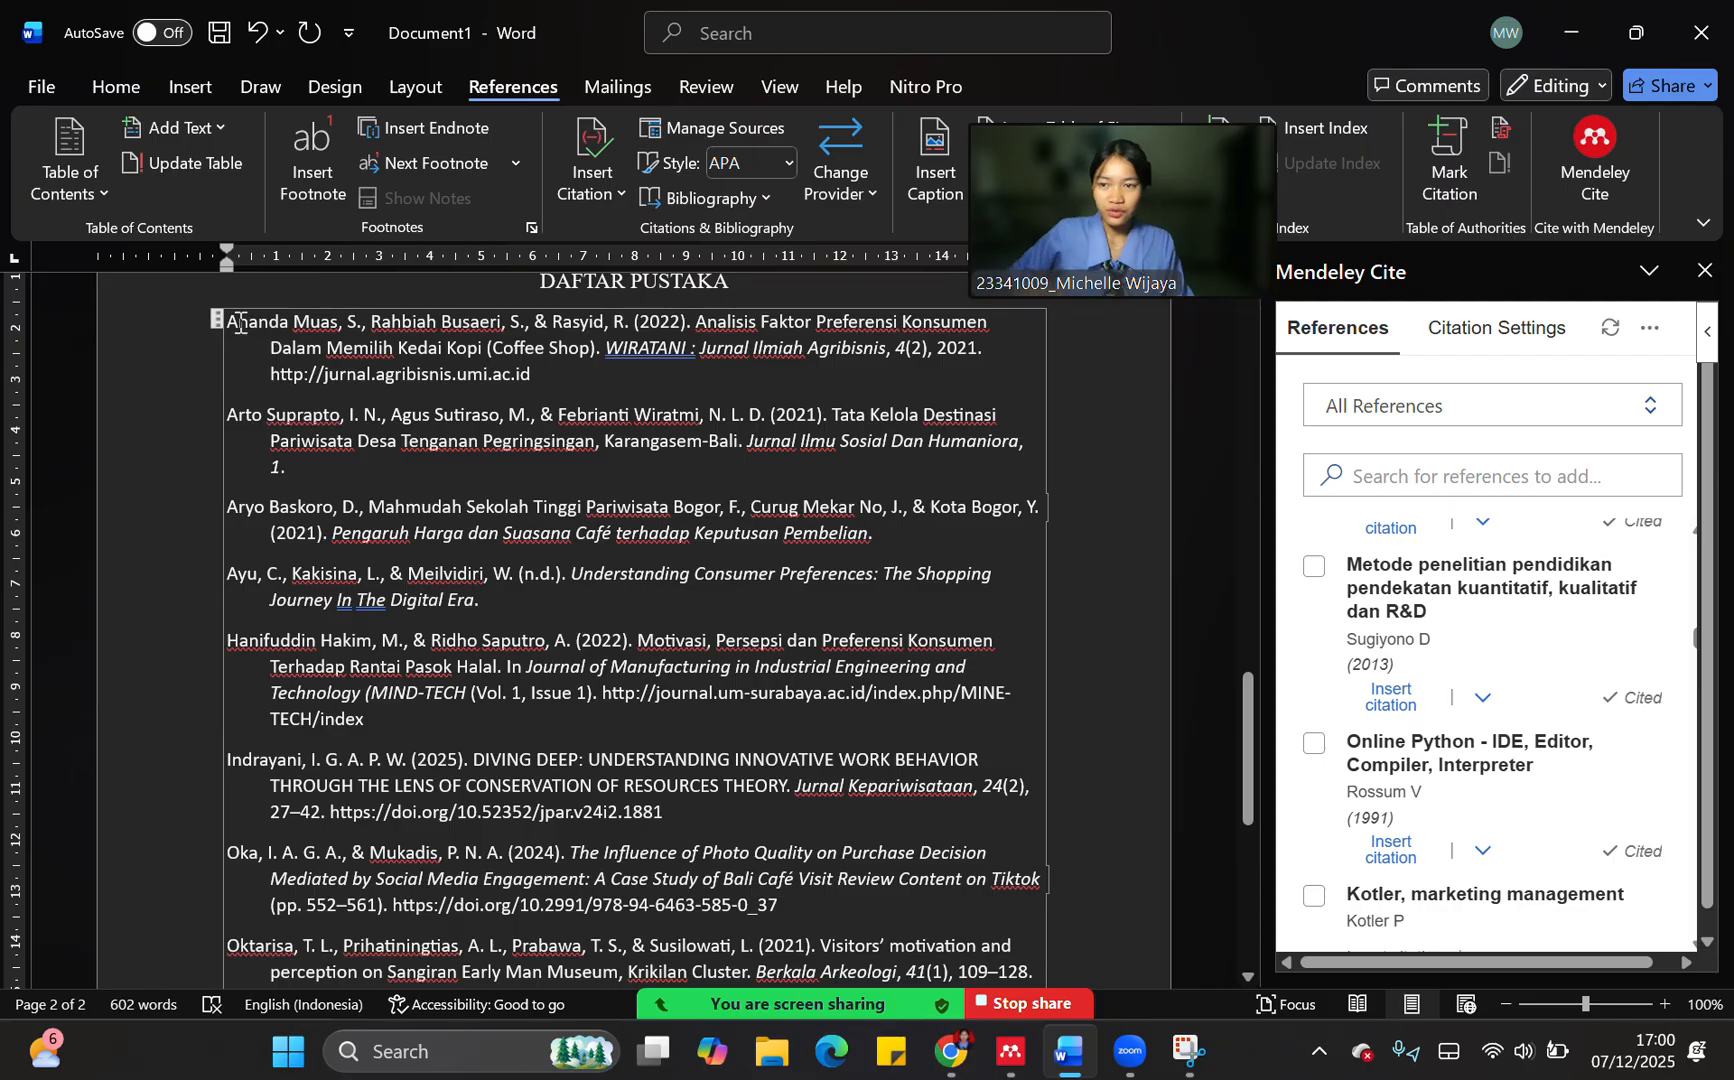
pyautogui.scroll(-8, 300, 400)
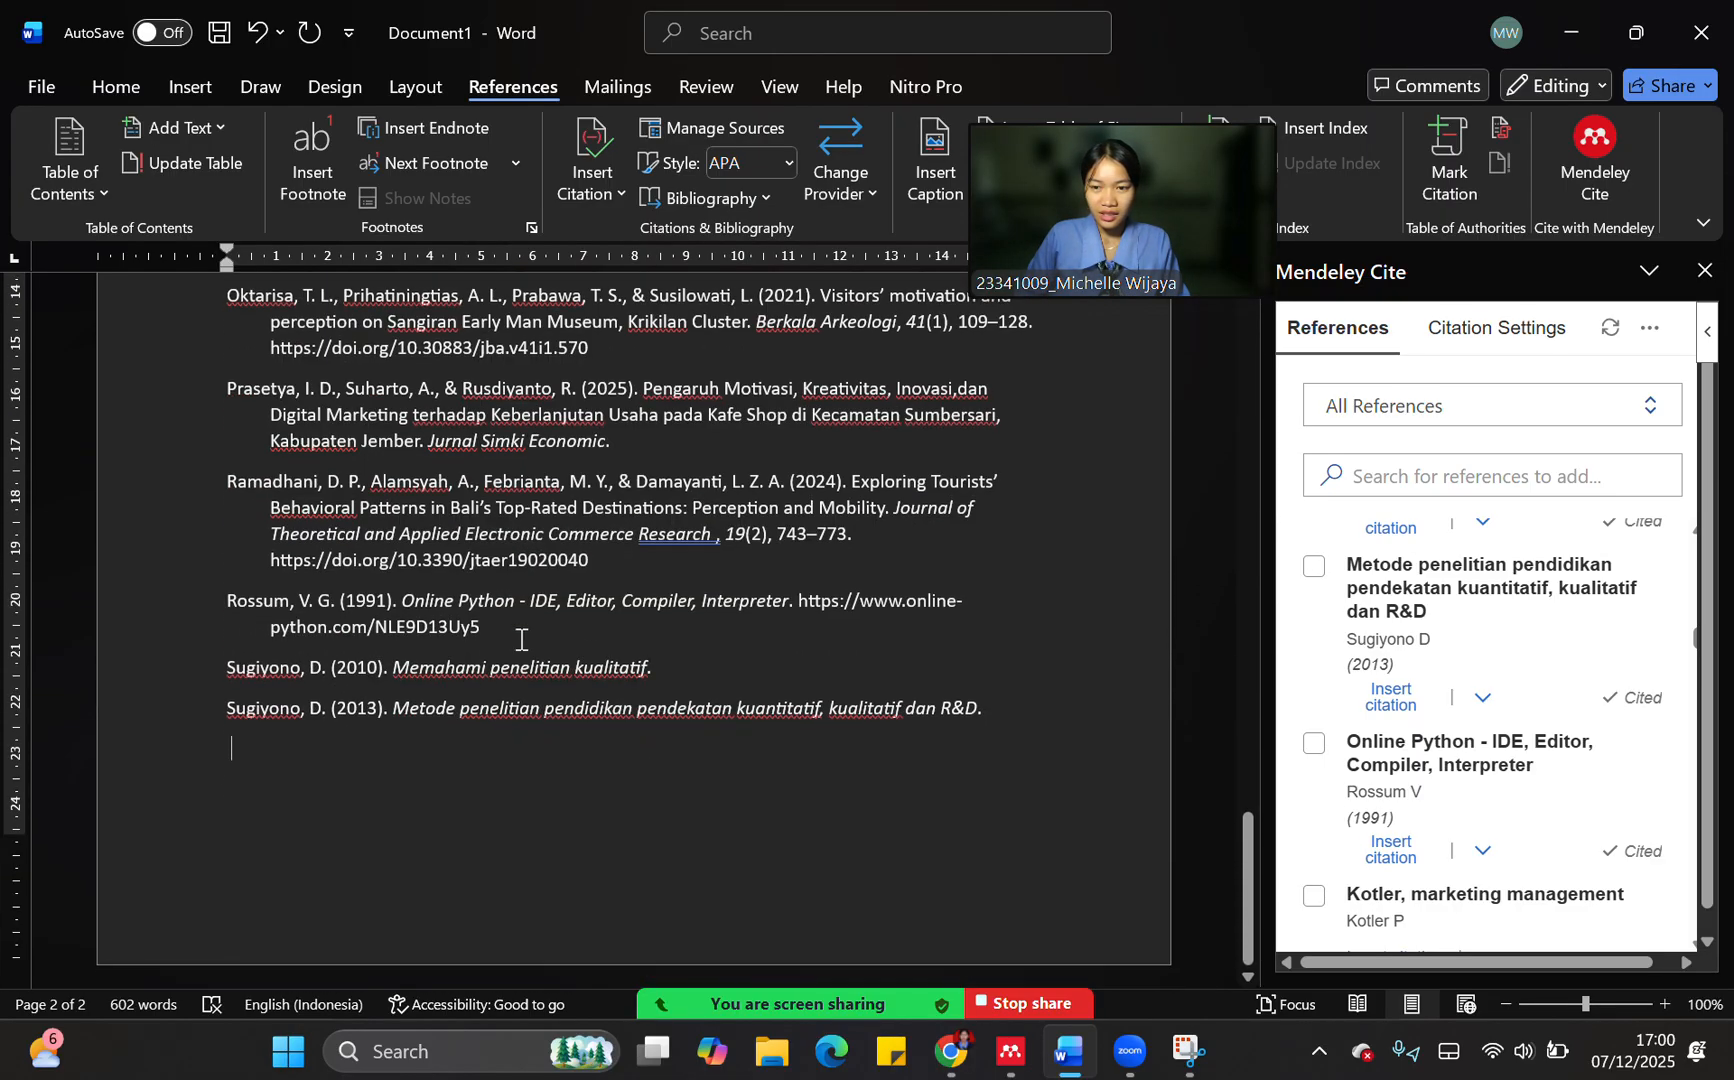
pyautogui.scroll(1, 476, 691)
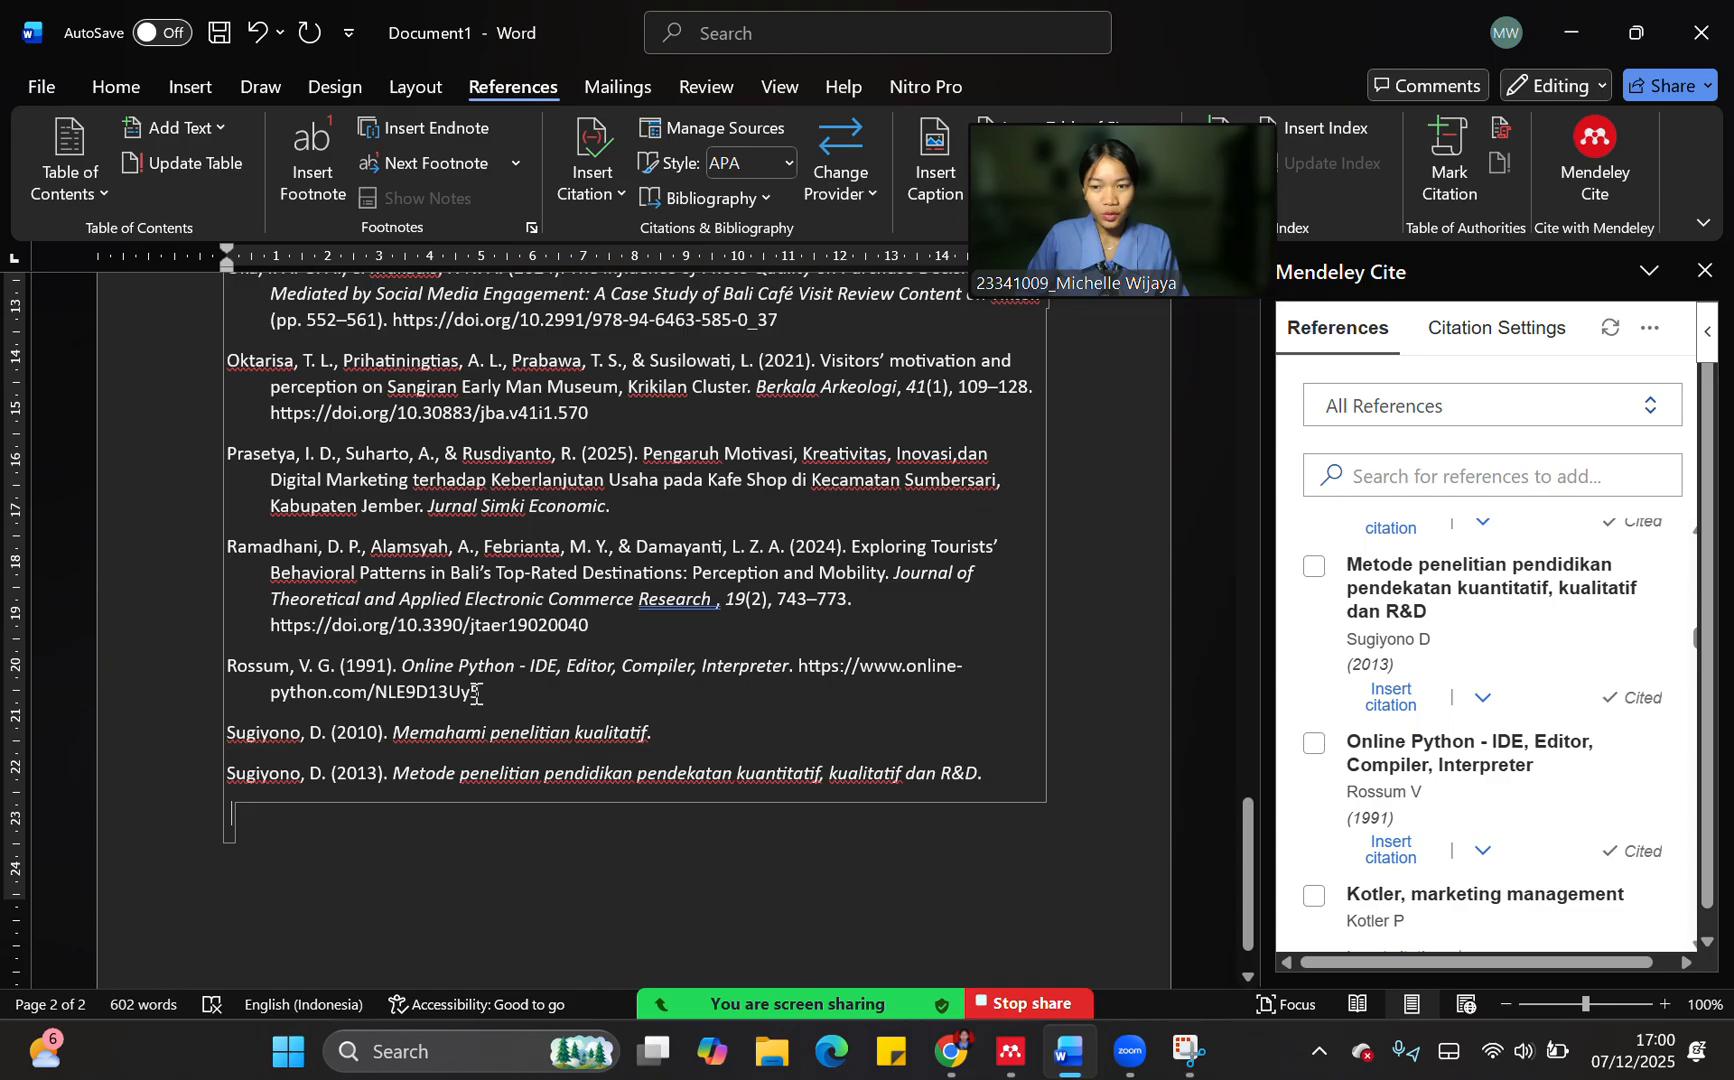
pyautogui.scroll(9, 476, 691)
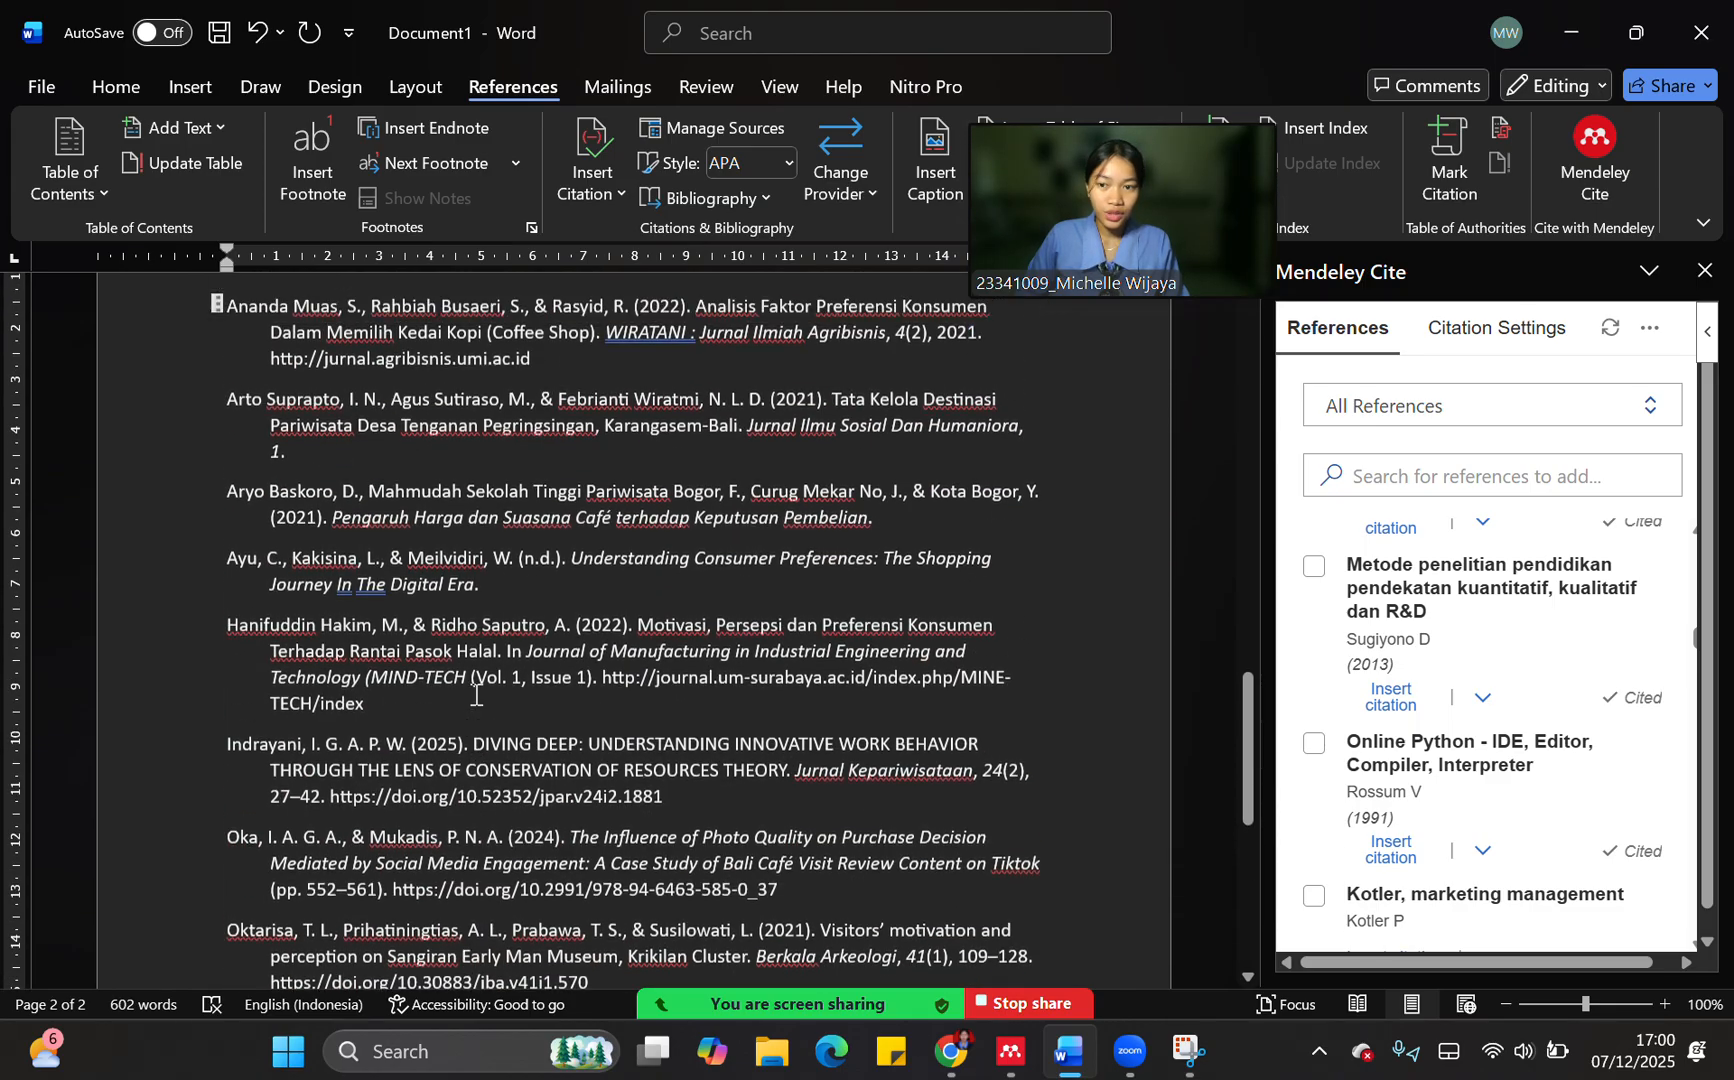
pyautogui.scroll(-3, 437, 765)
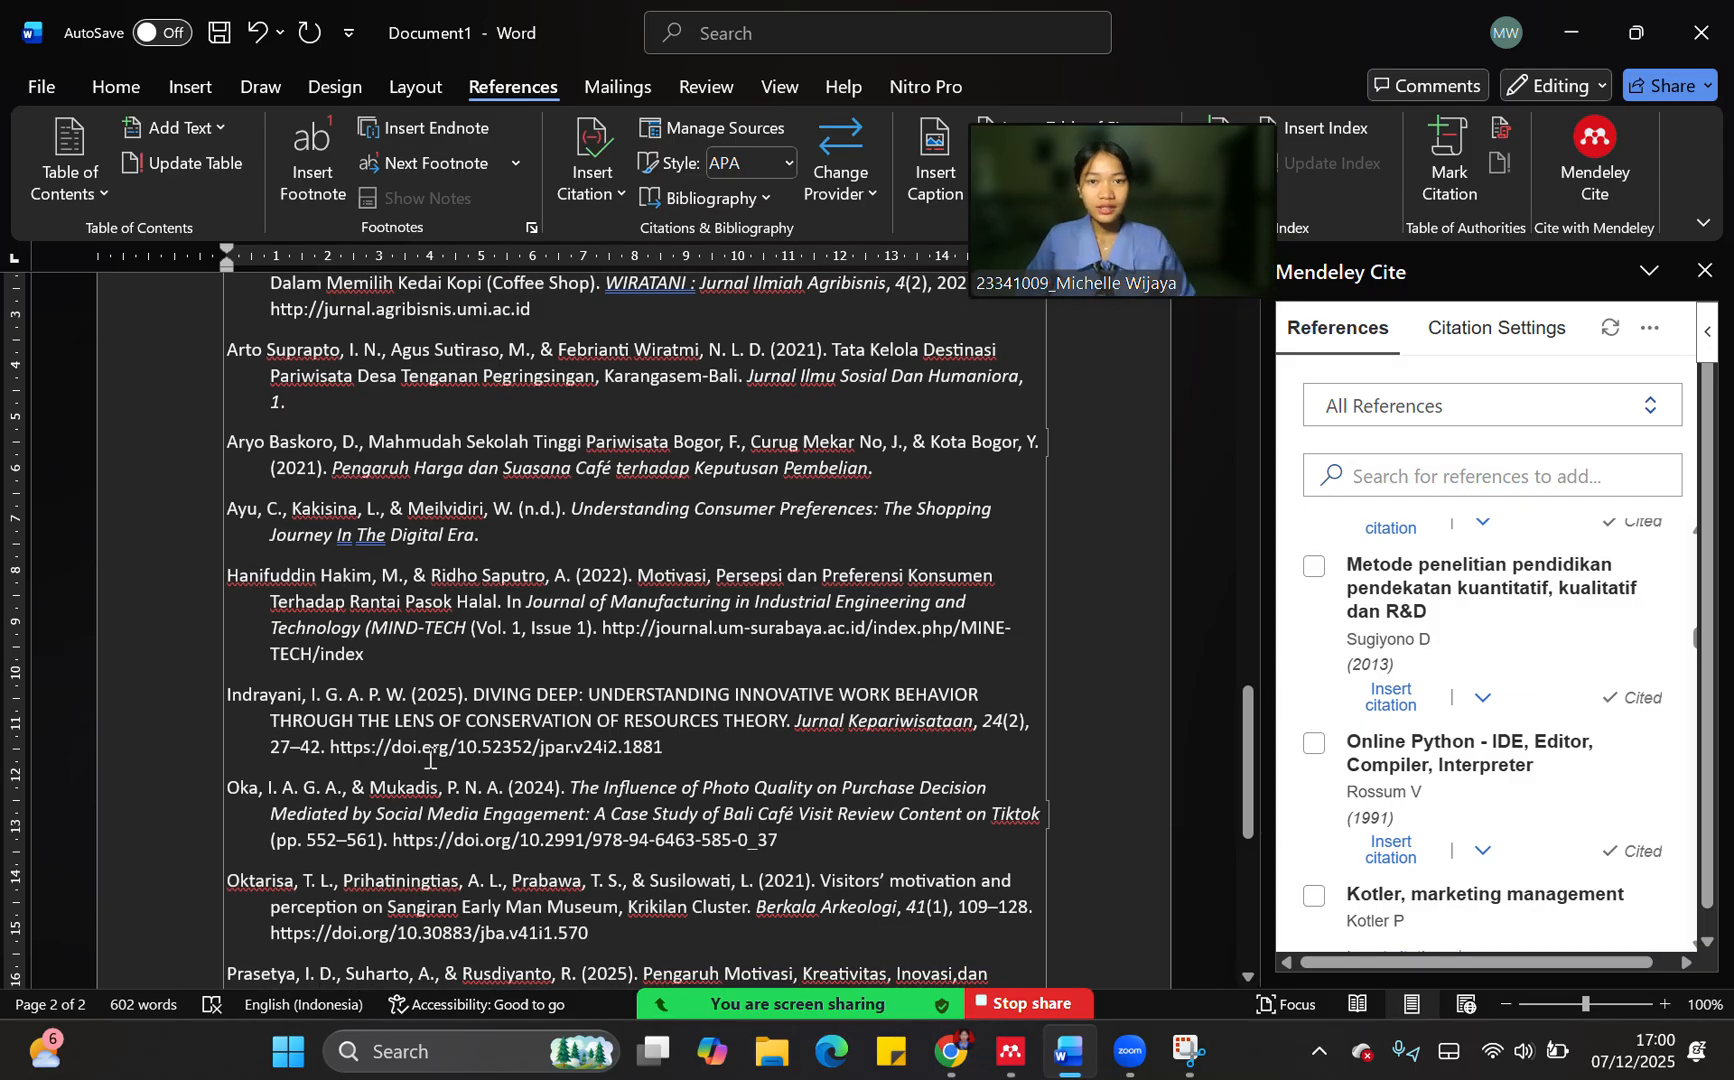
pyautogui.scroll(-3, 430, 760)
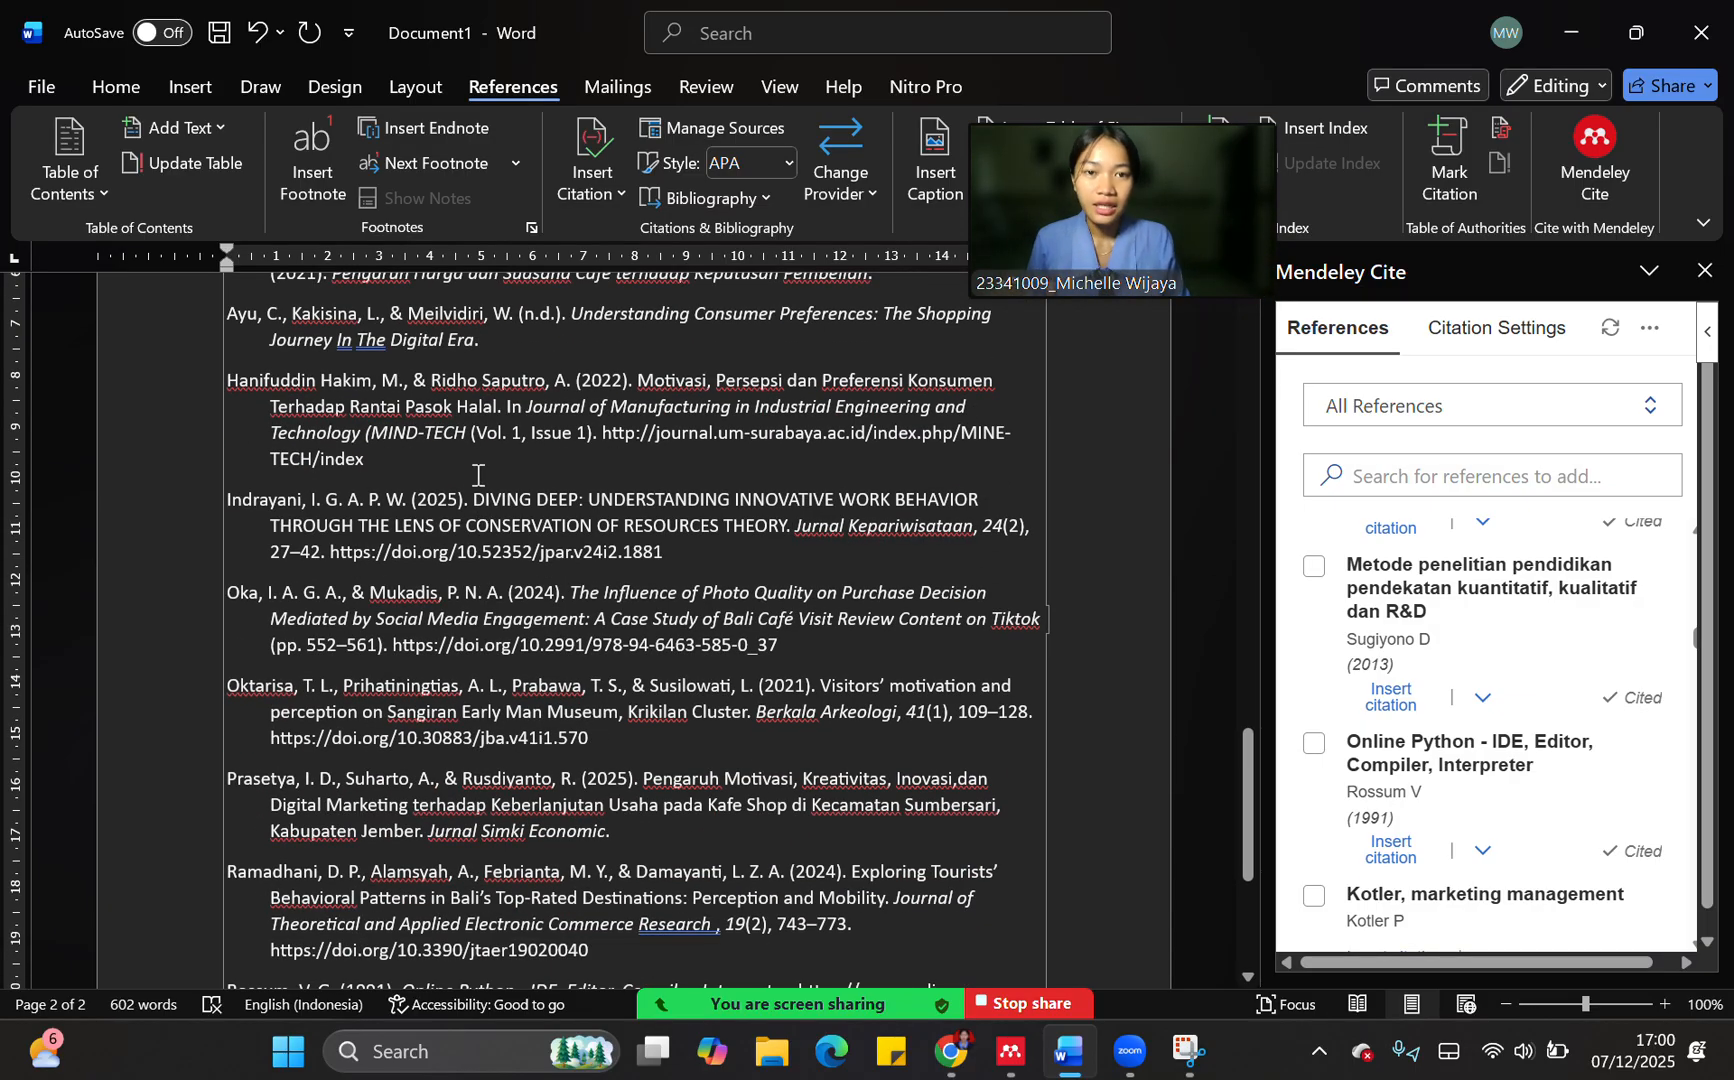
pyautogui.scroll(-6, 477, 498)
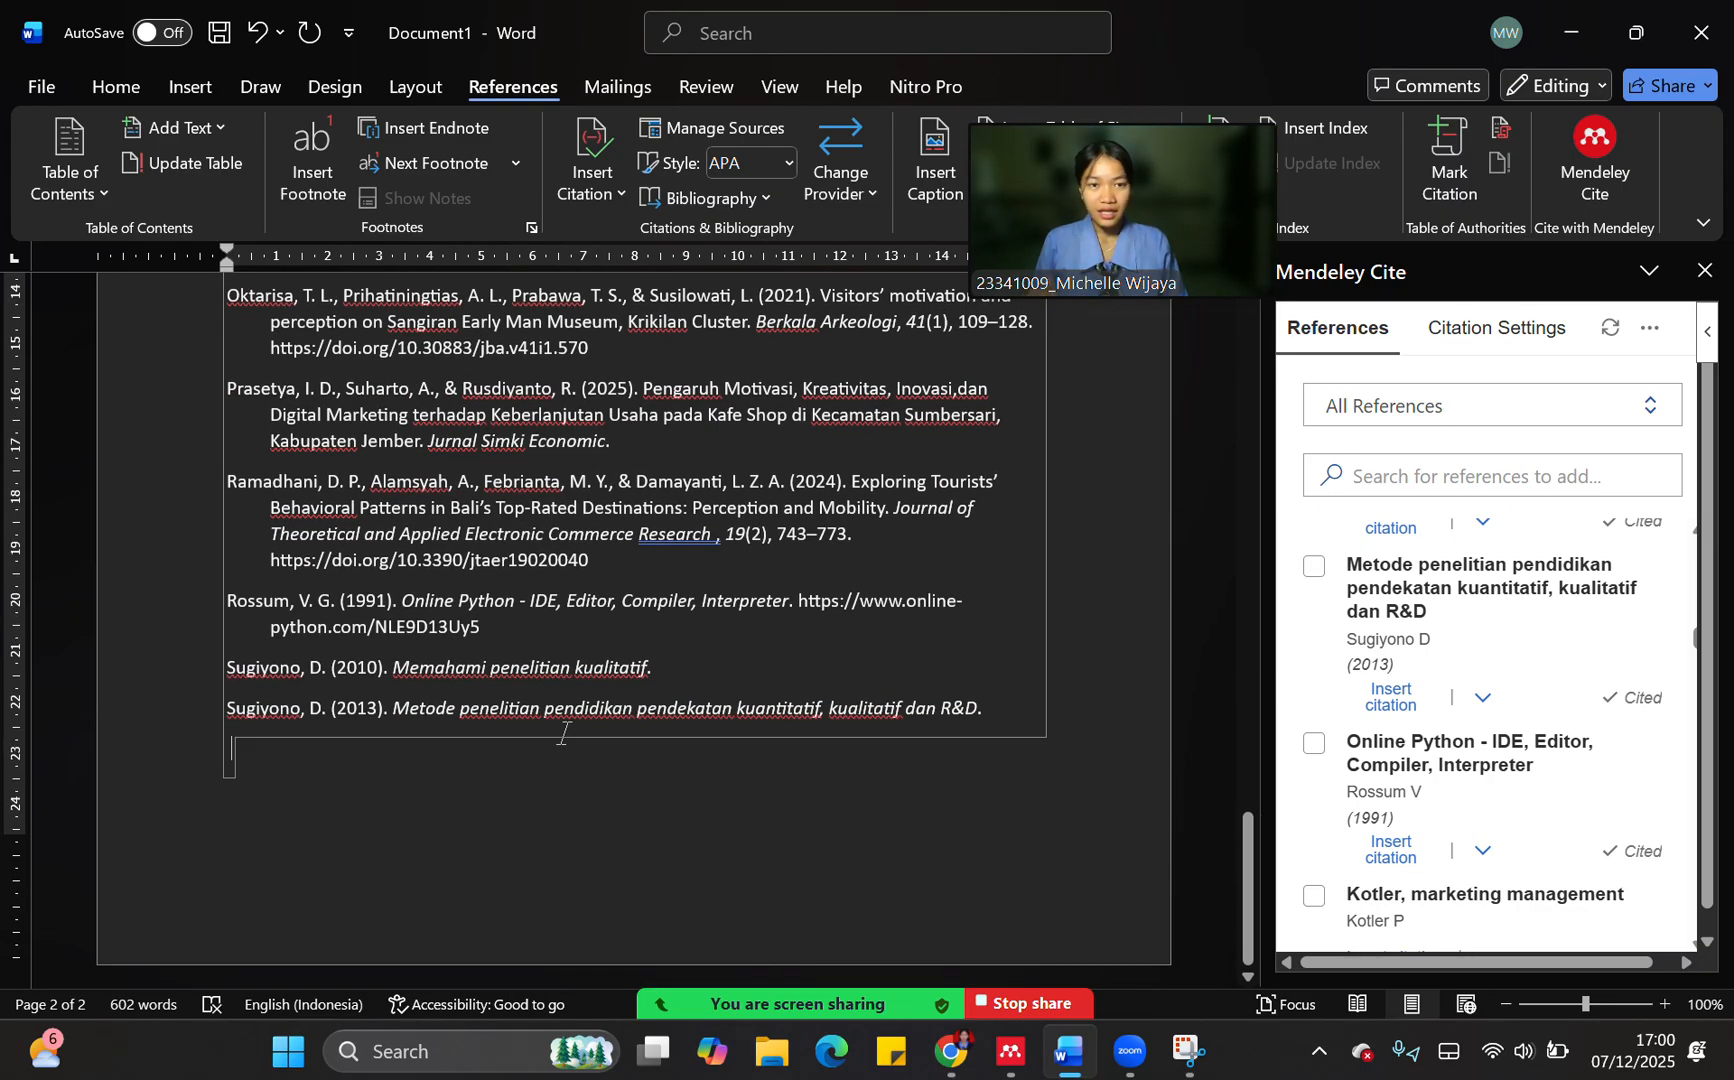
pyautogui.scroll(9, 563, 734)
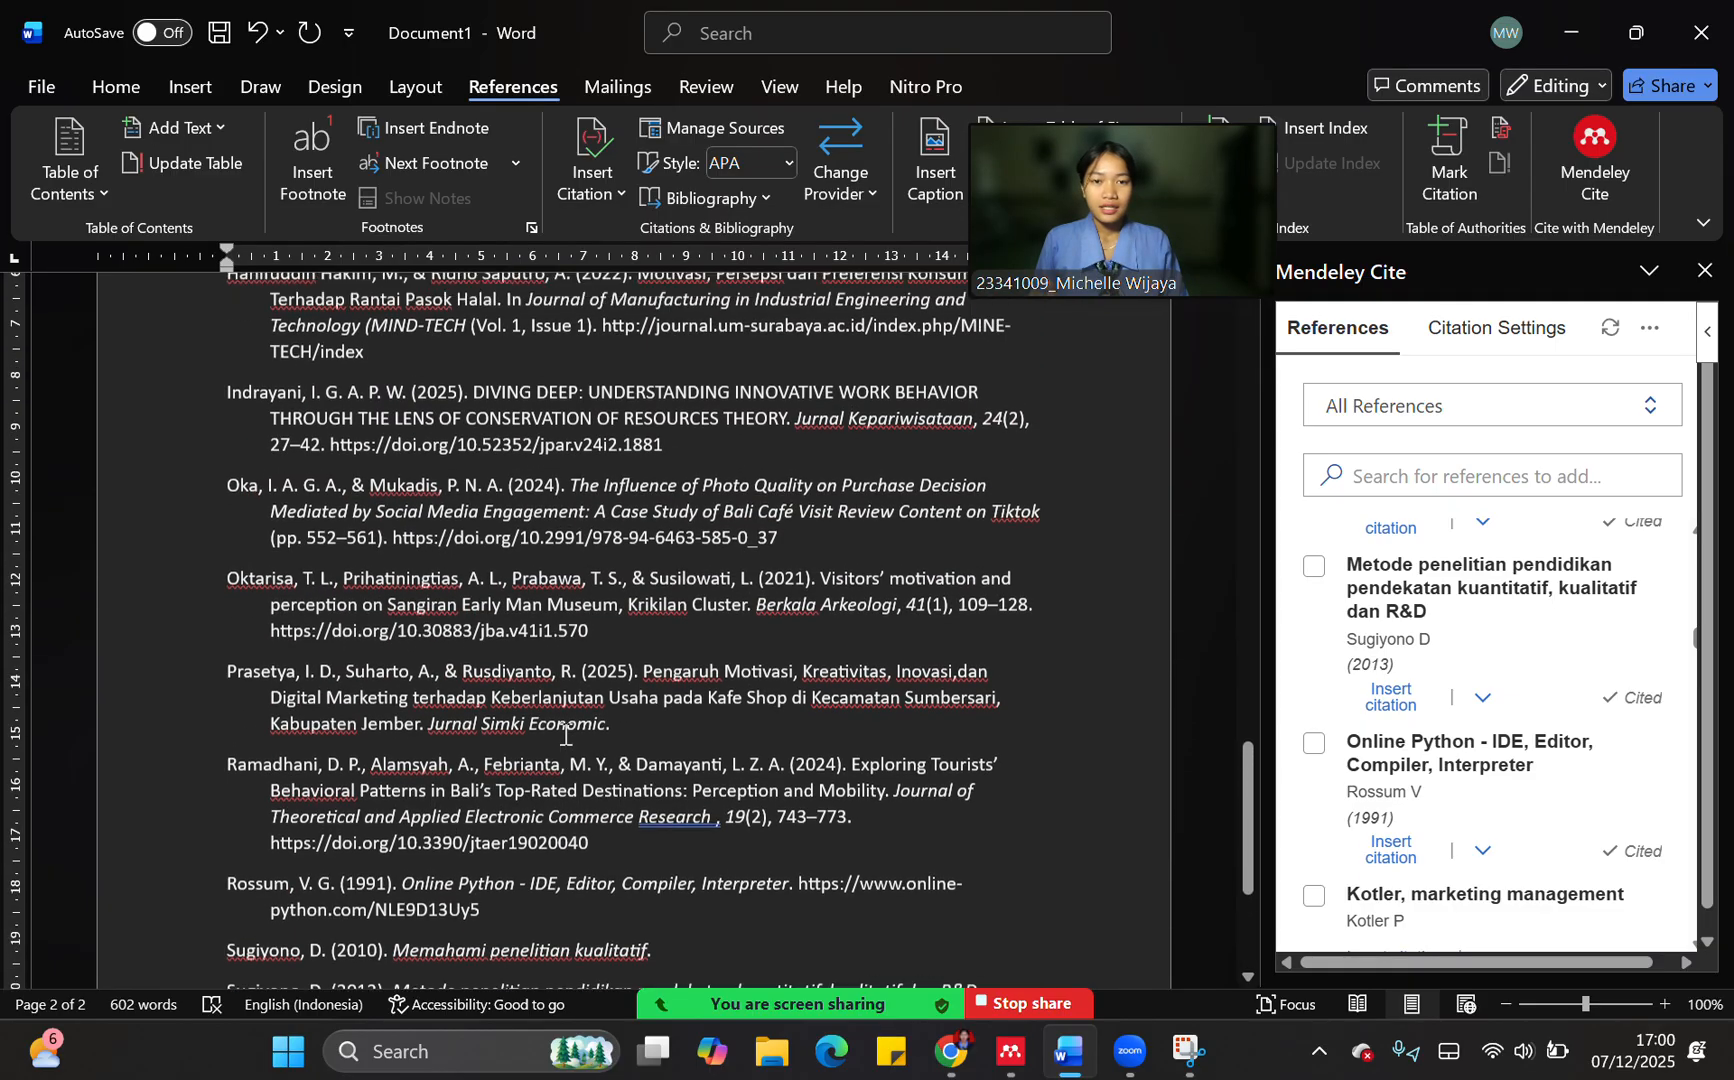
pyautogui.scroll(5, 563, 734)
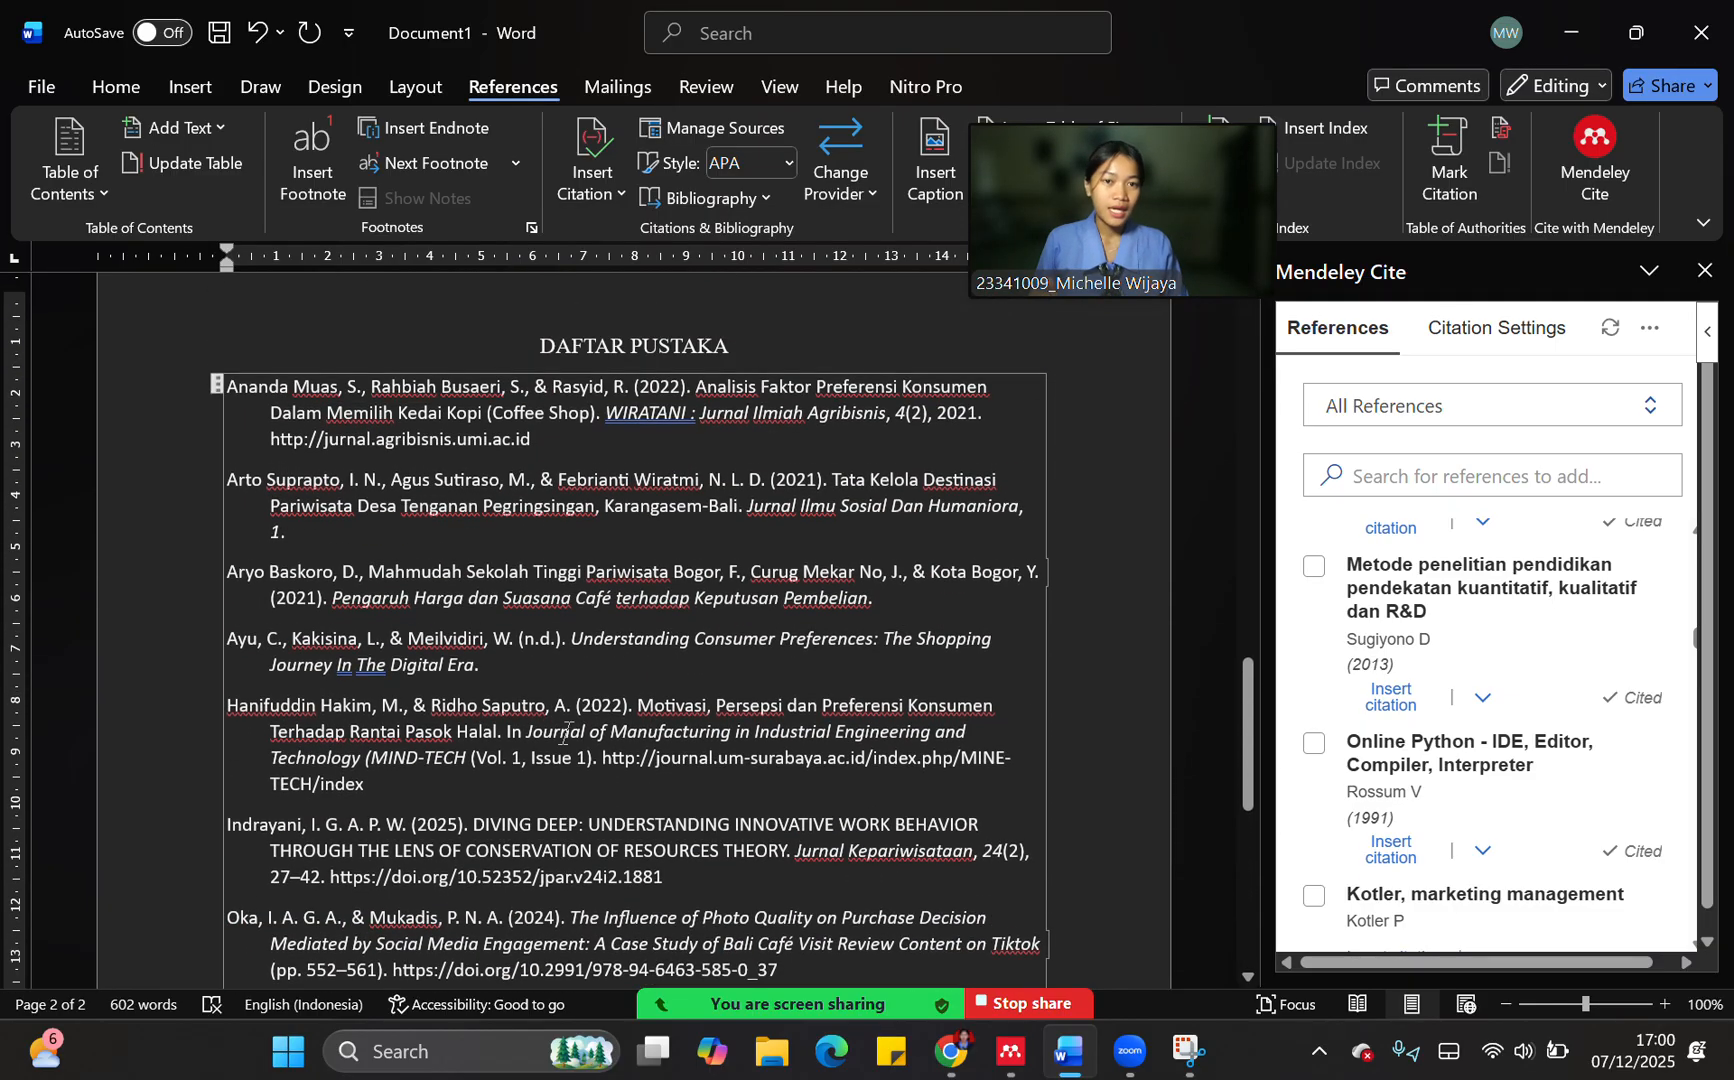